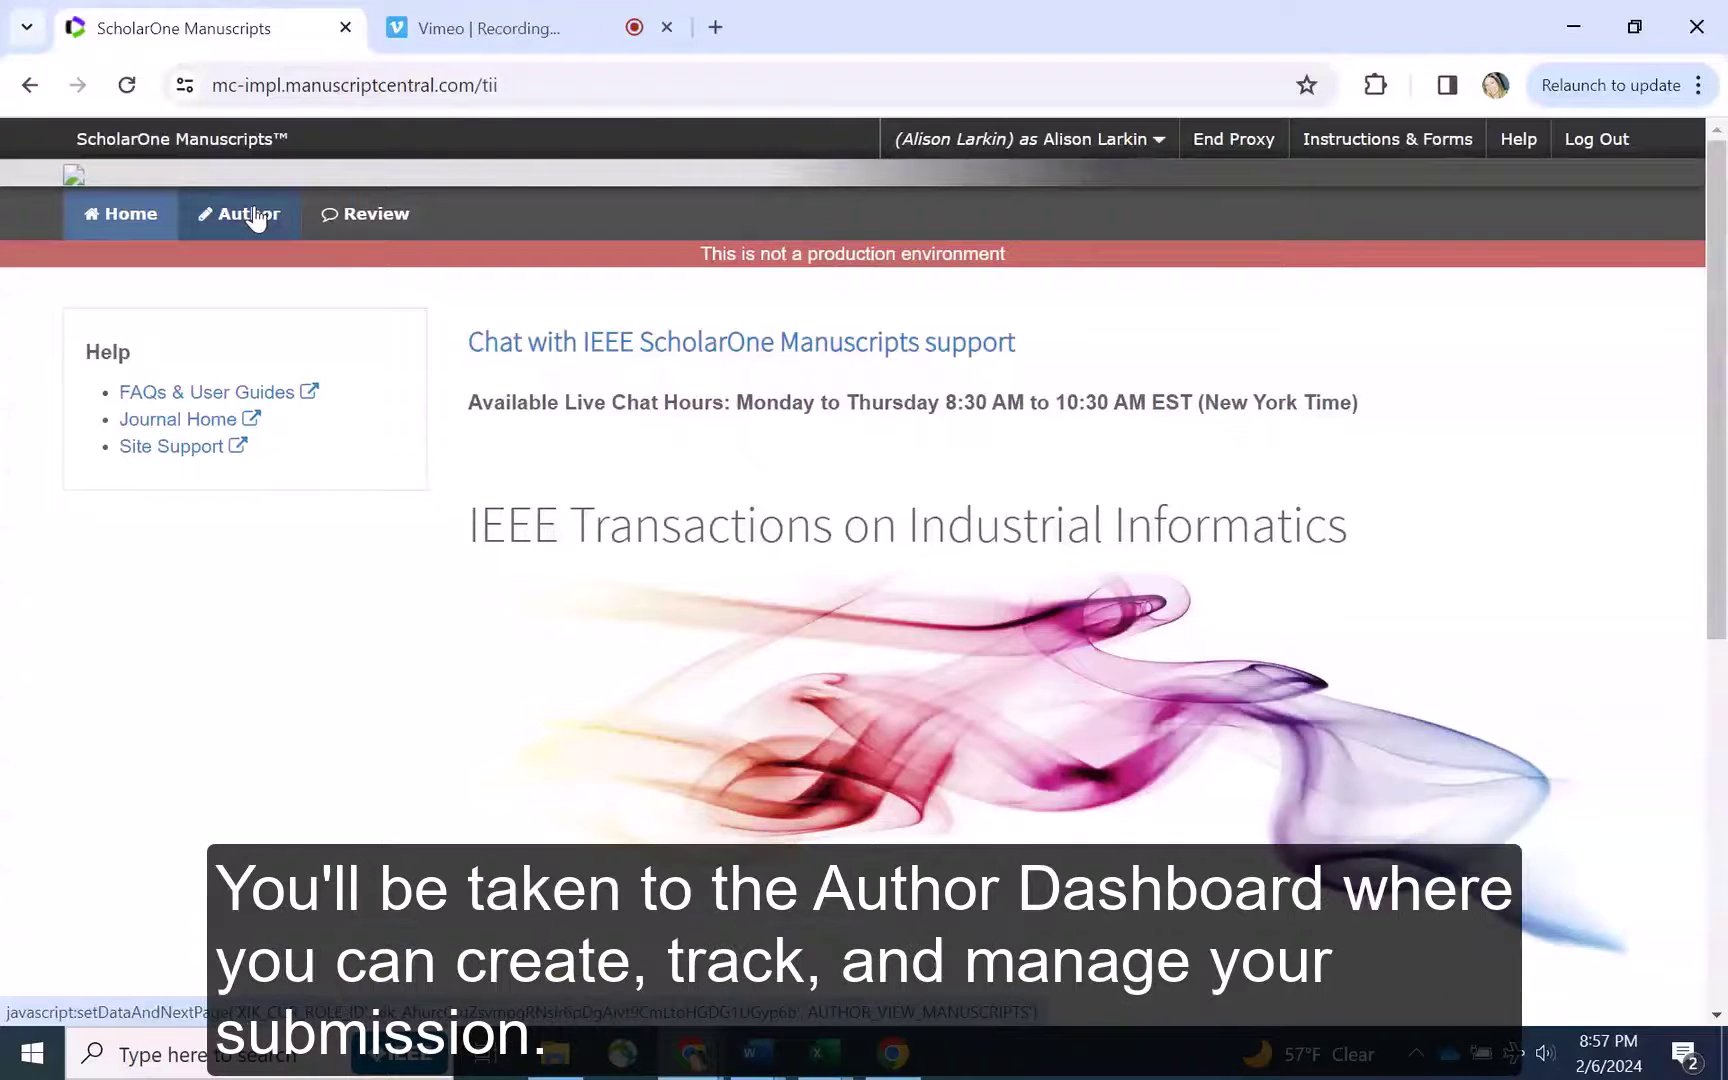
Start a new manuscript submission from the Author Dashboard via Start New Submission
click(255, 216)
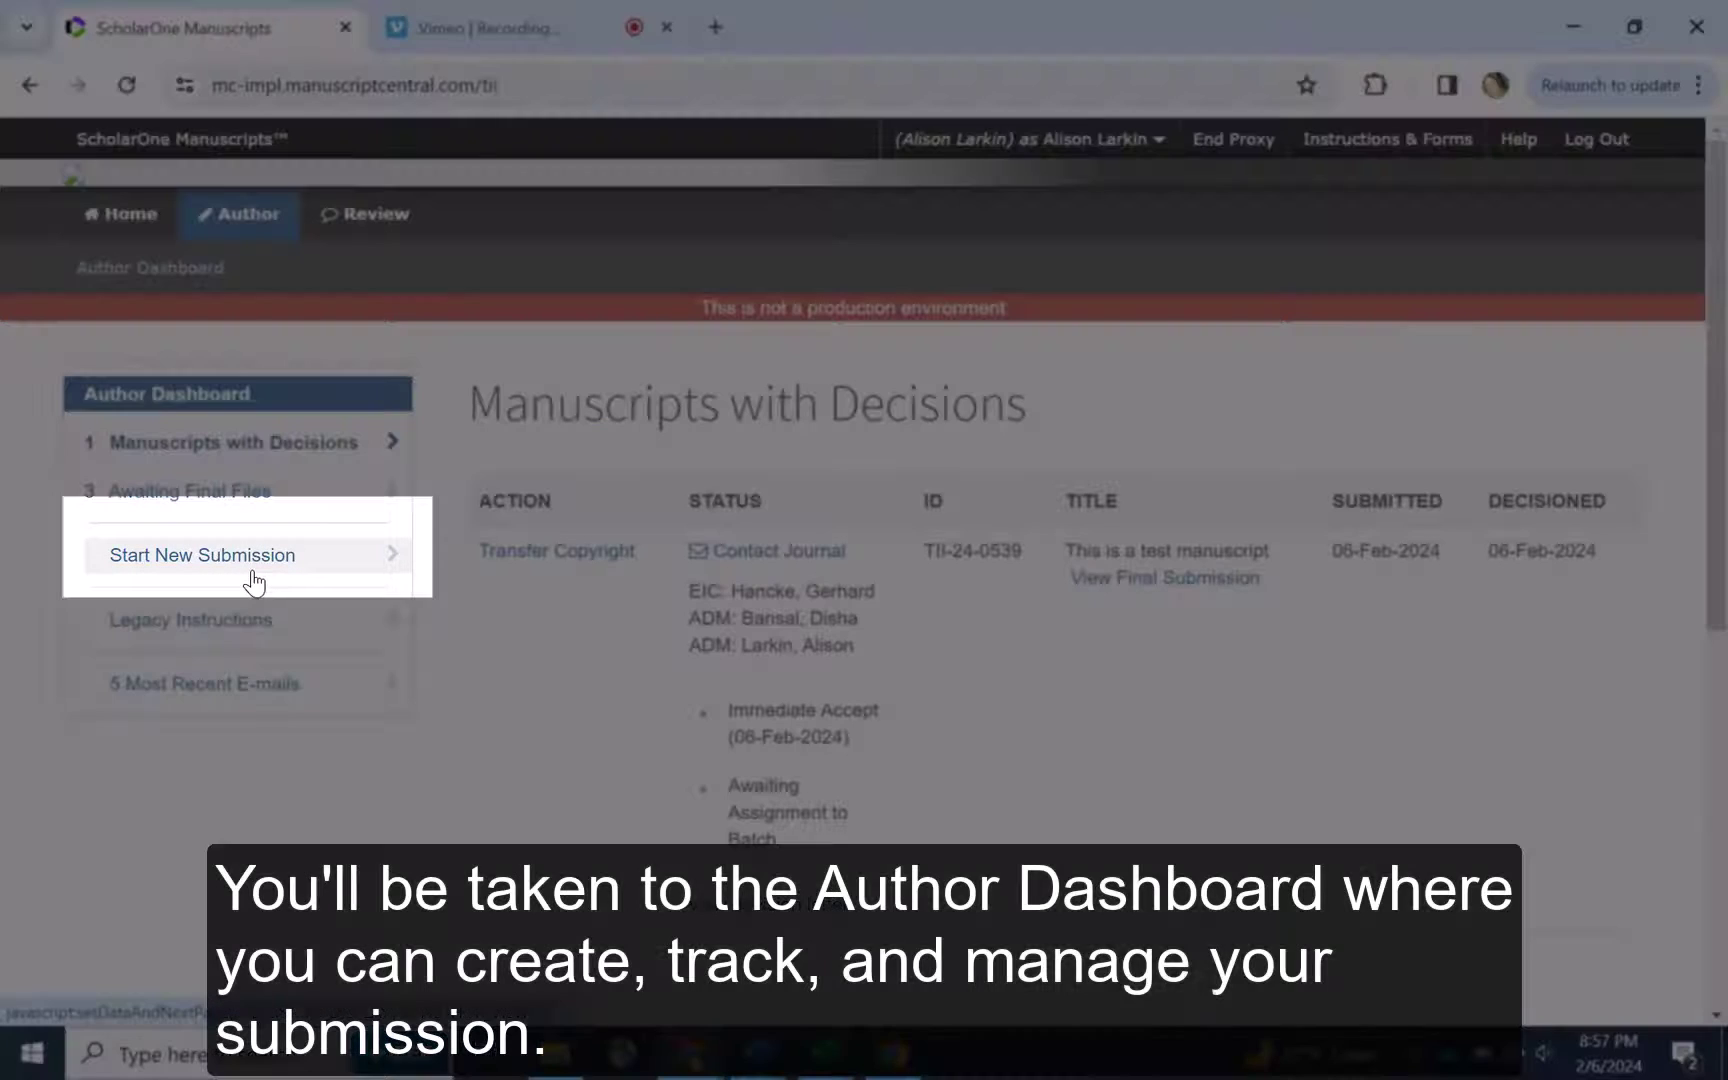
click(229, 572)
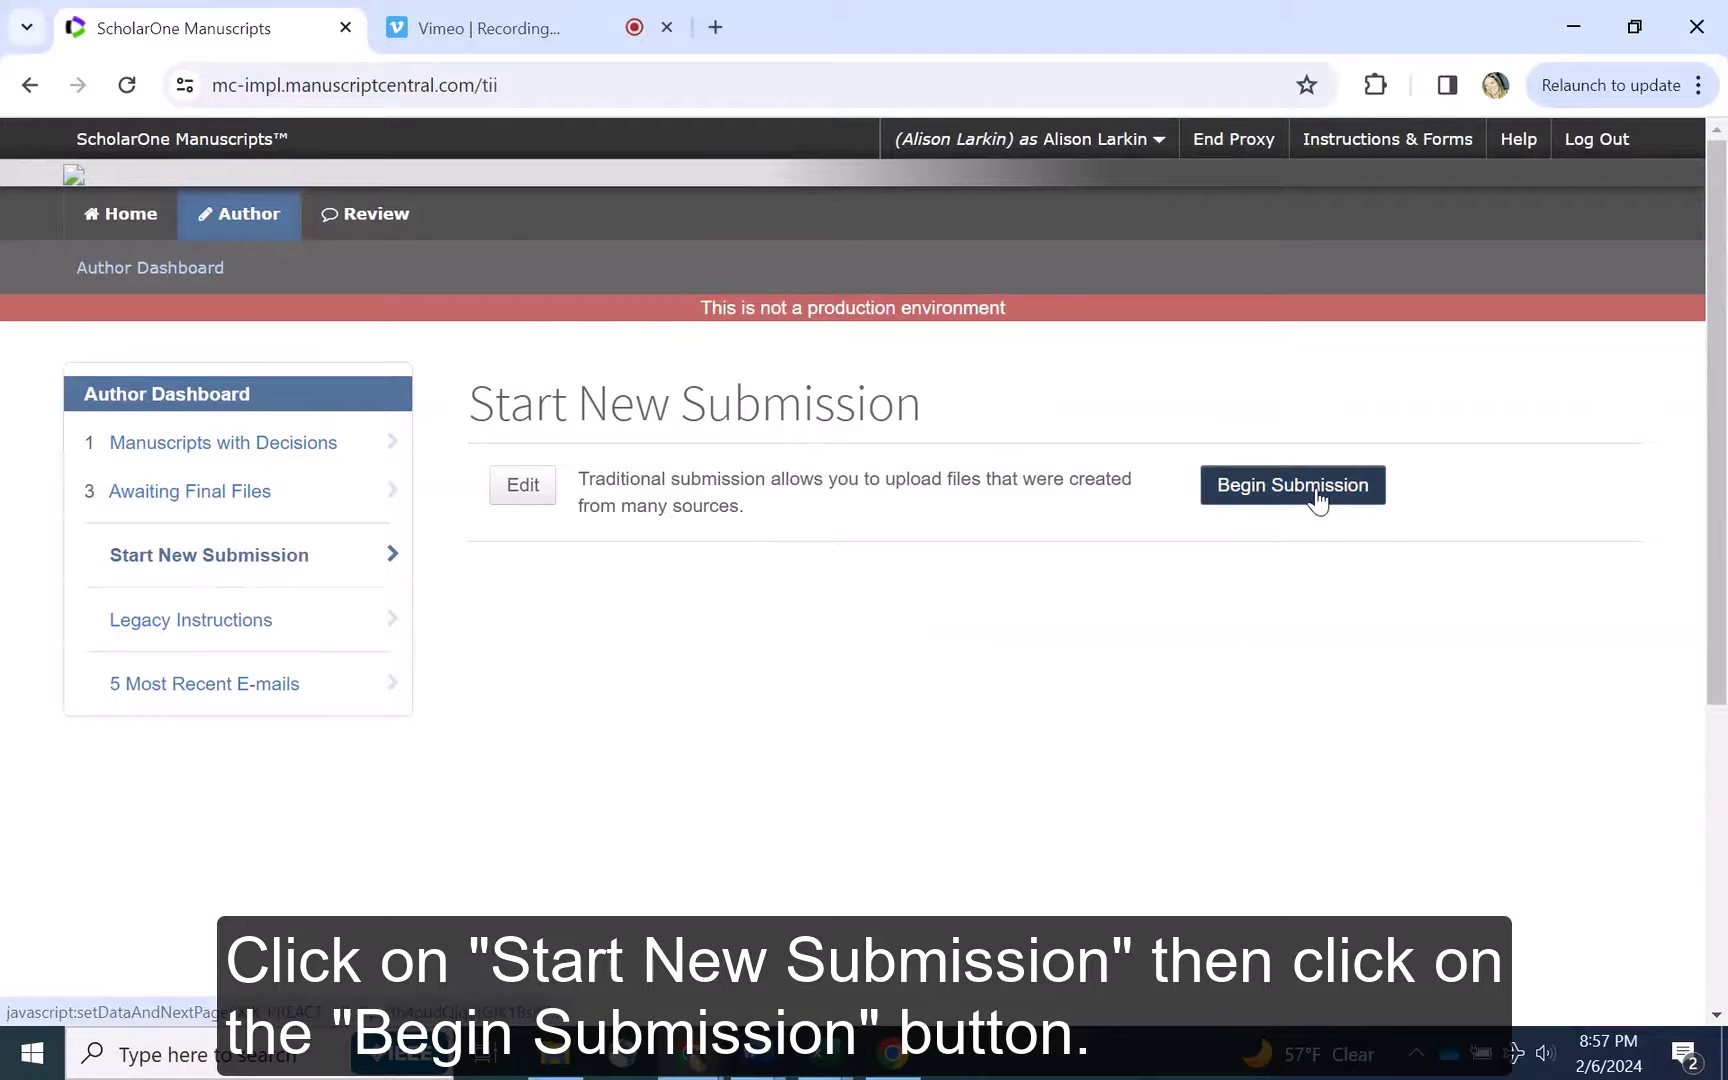
click(1316, 494)
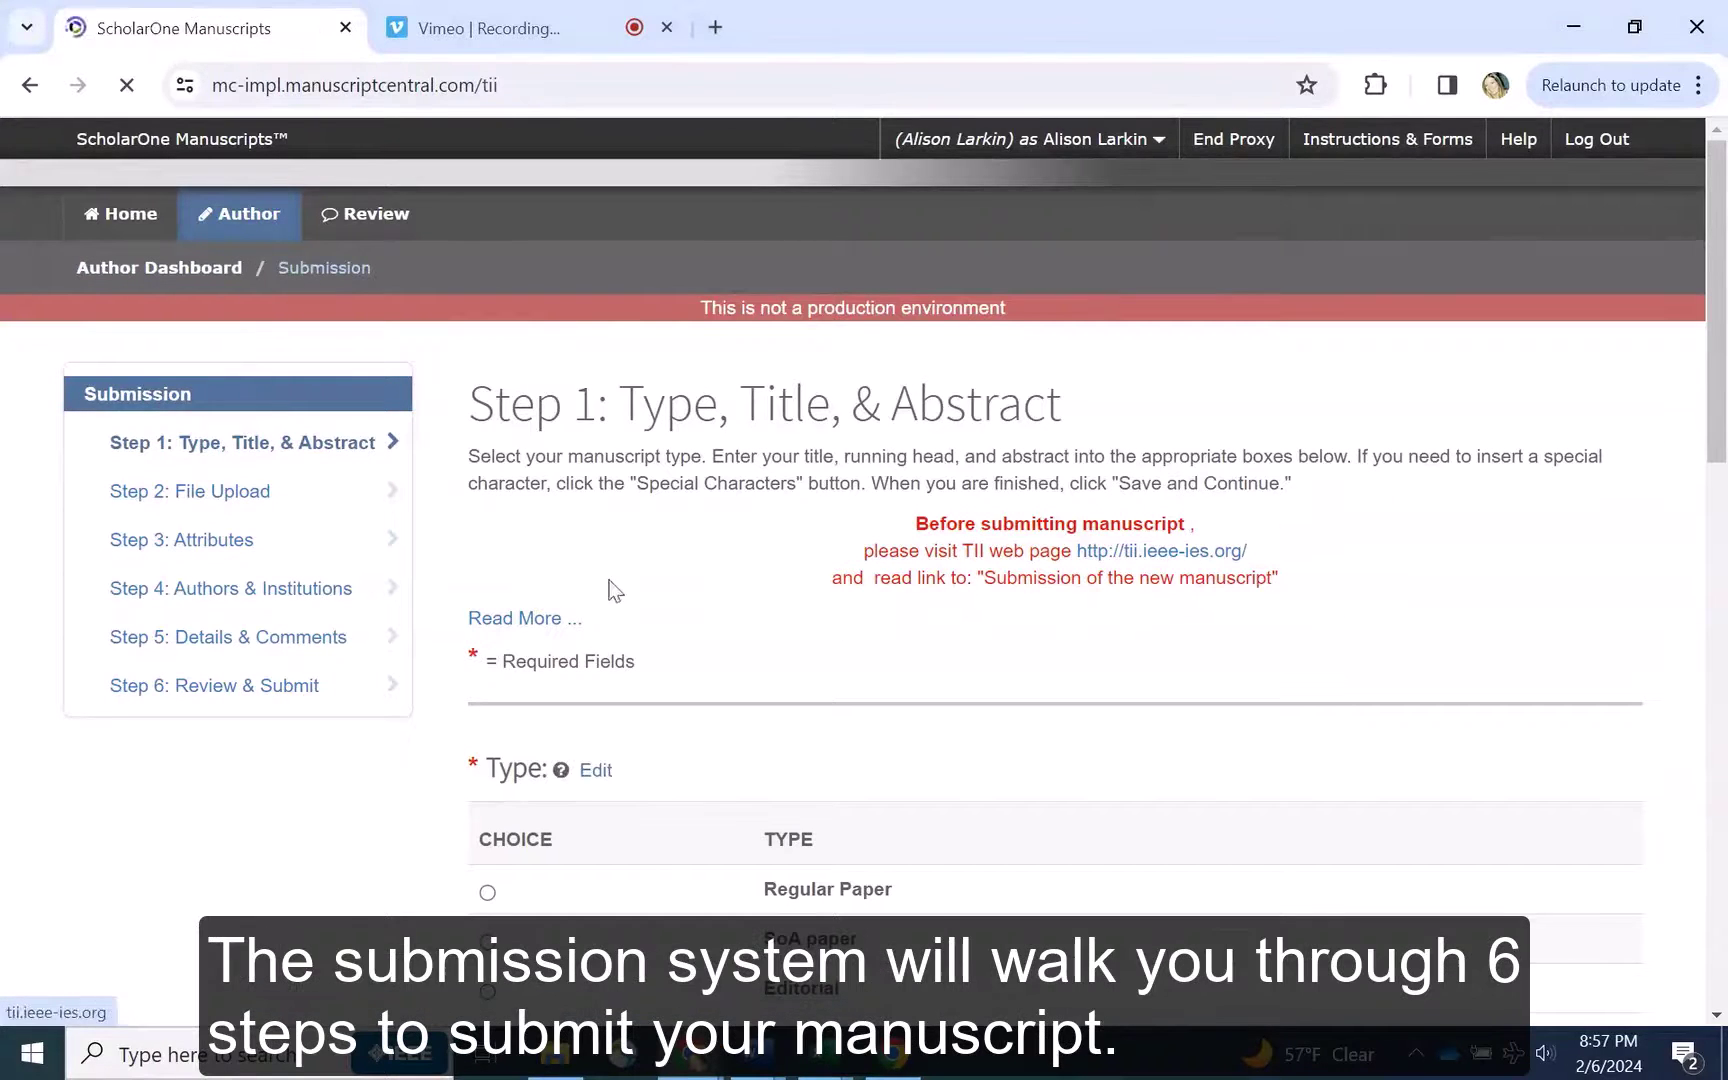
Read the Step 1 page guidelines and choose Regular Paper as the manuscript type
scroll(467, 452, down, 2)
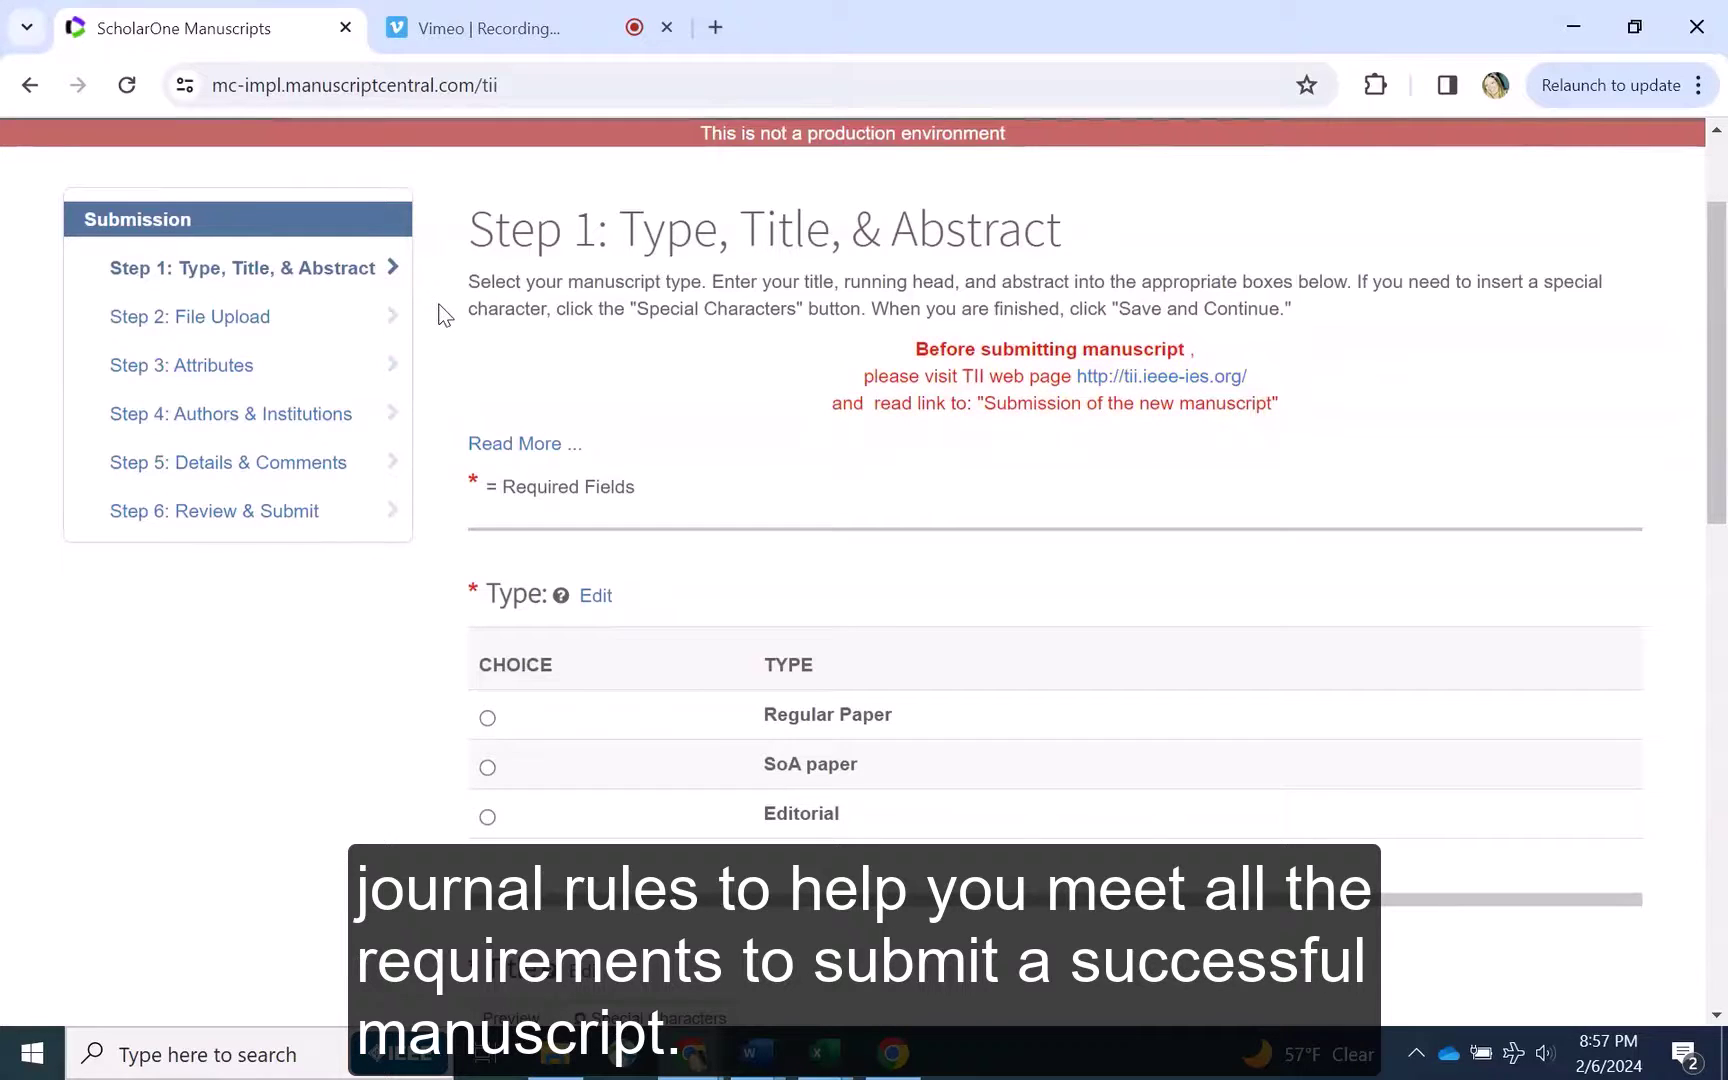
scroll(444, 316, down, 1)
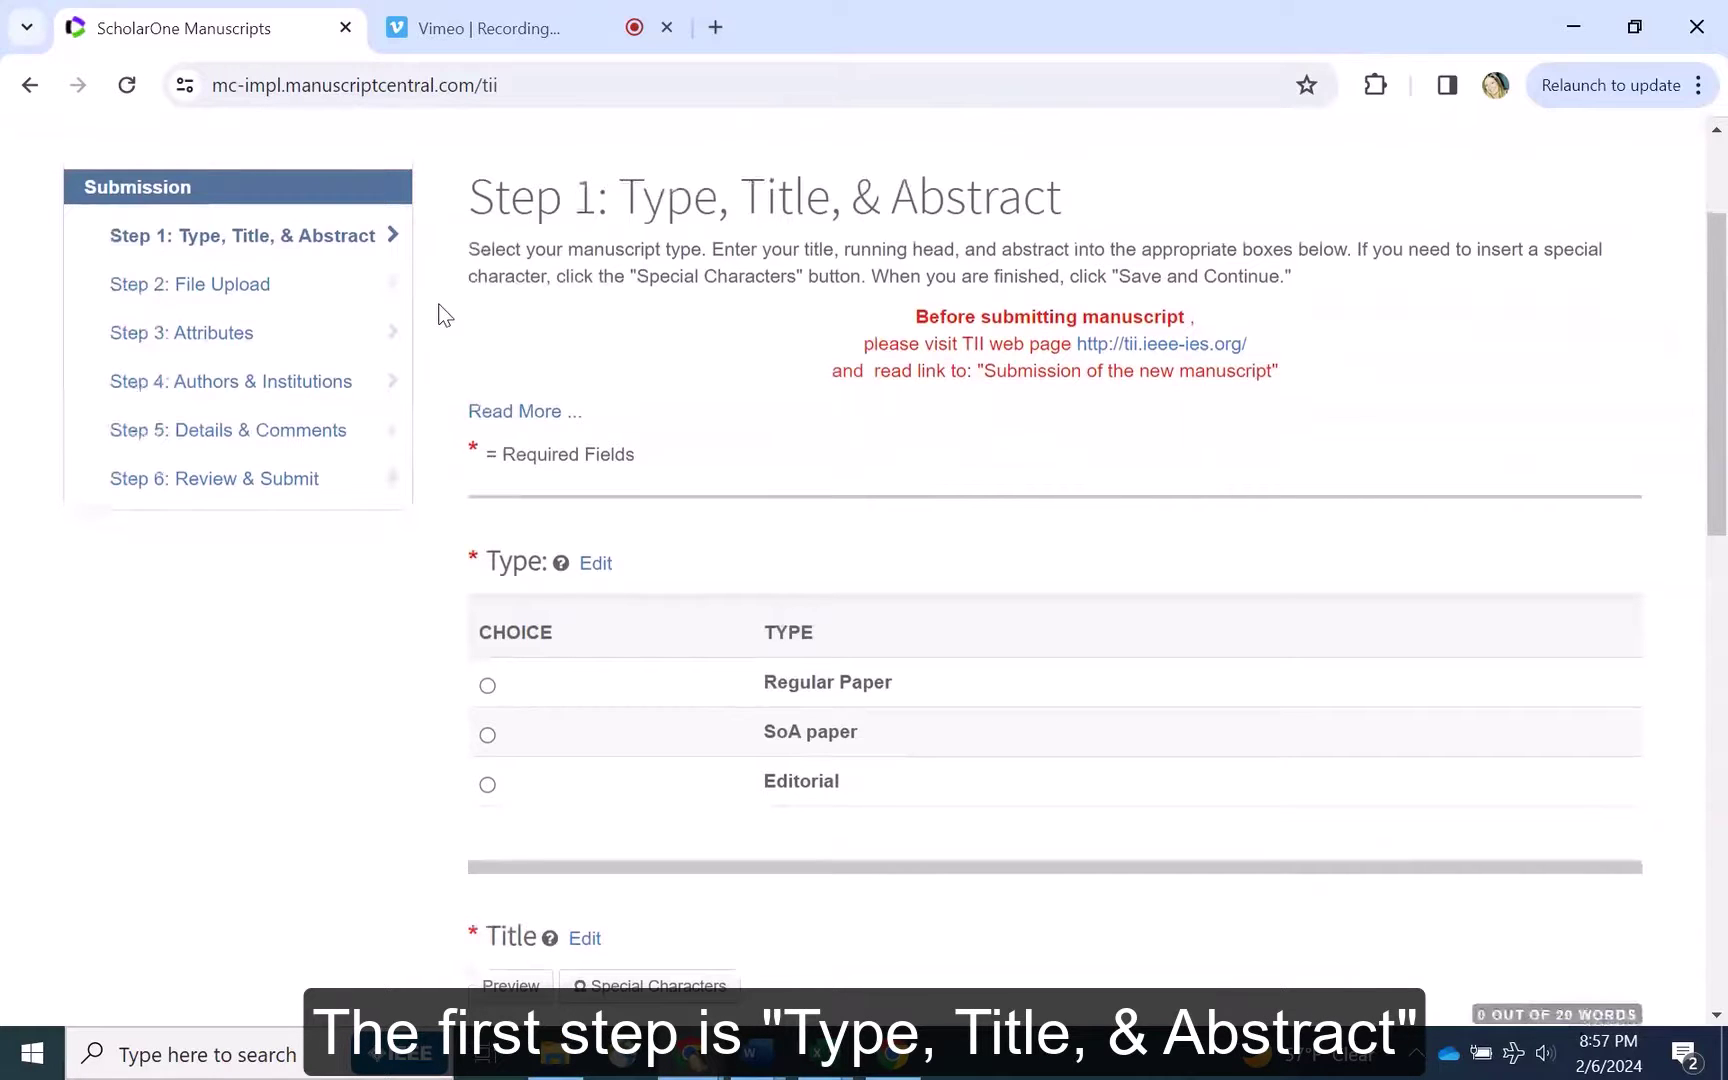
scroll(444, 316, down, 1)
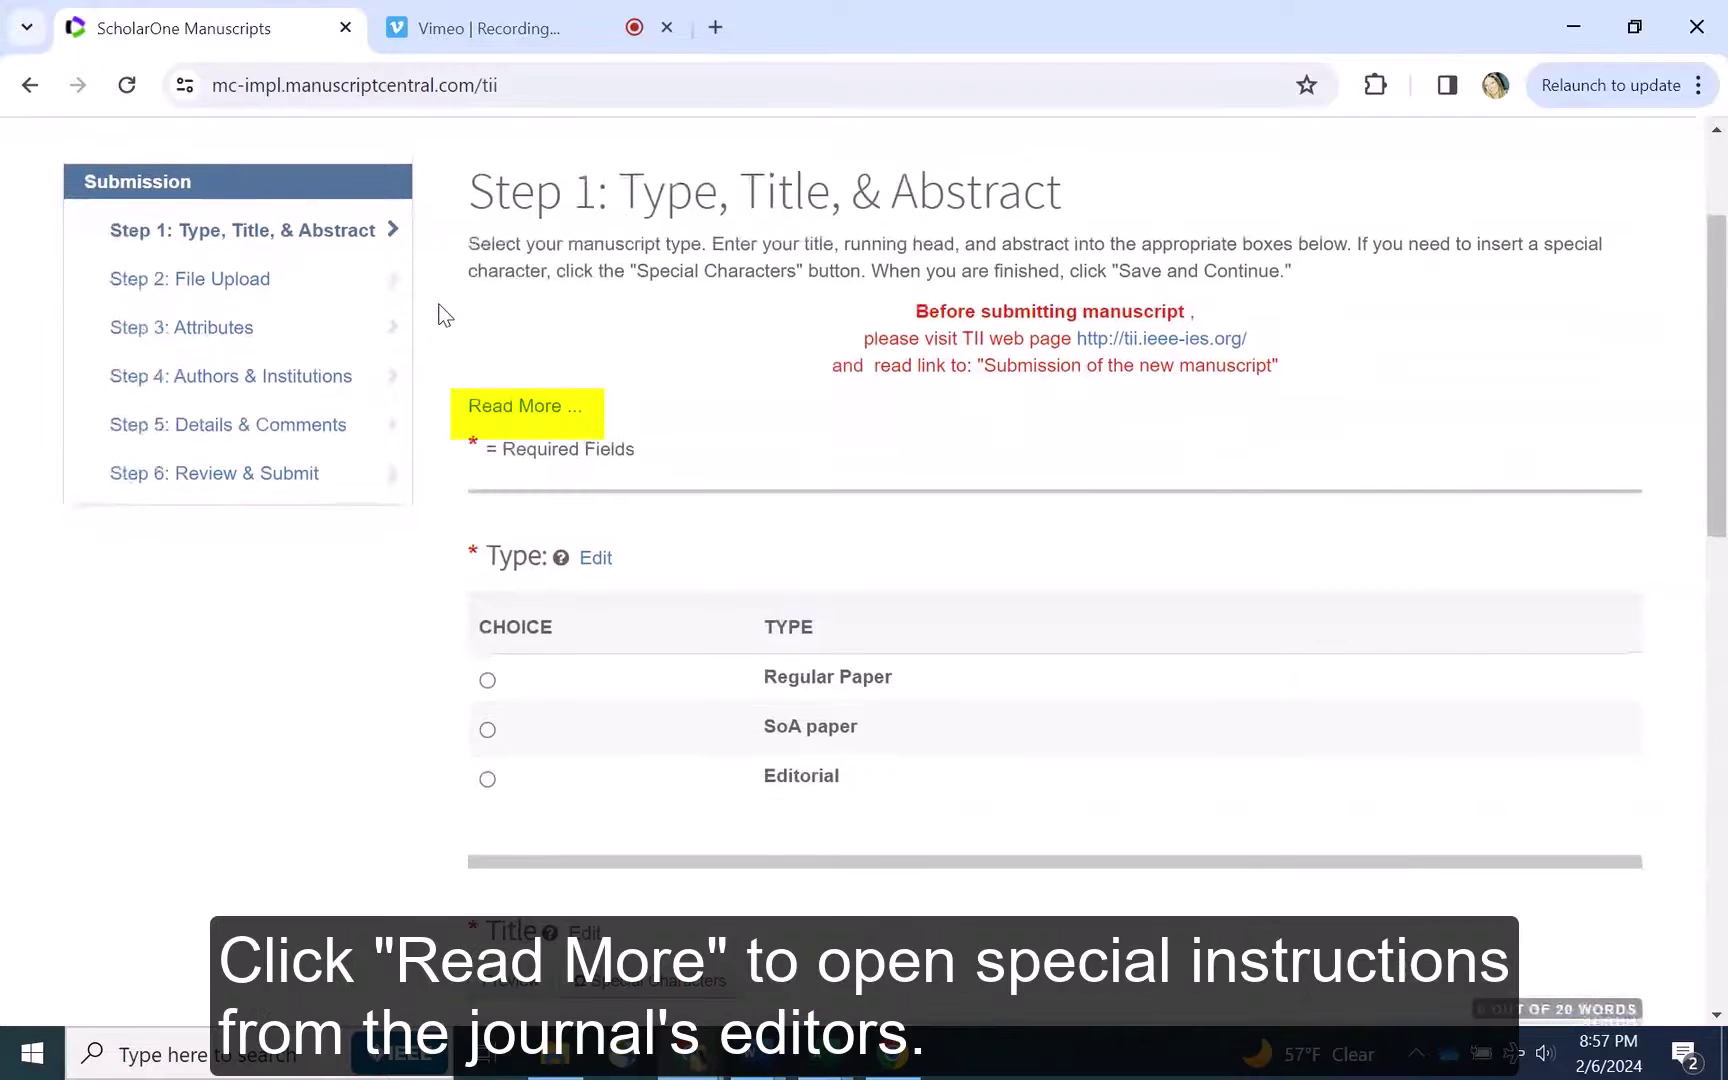
scroll(445, 316, down, 1)
click(476, 307)
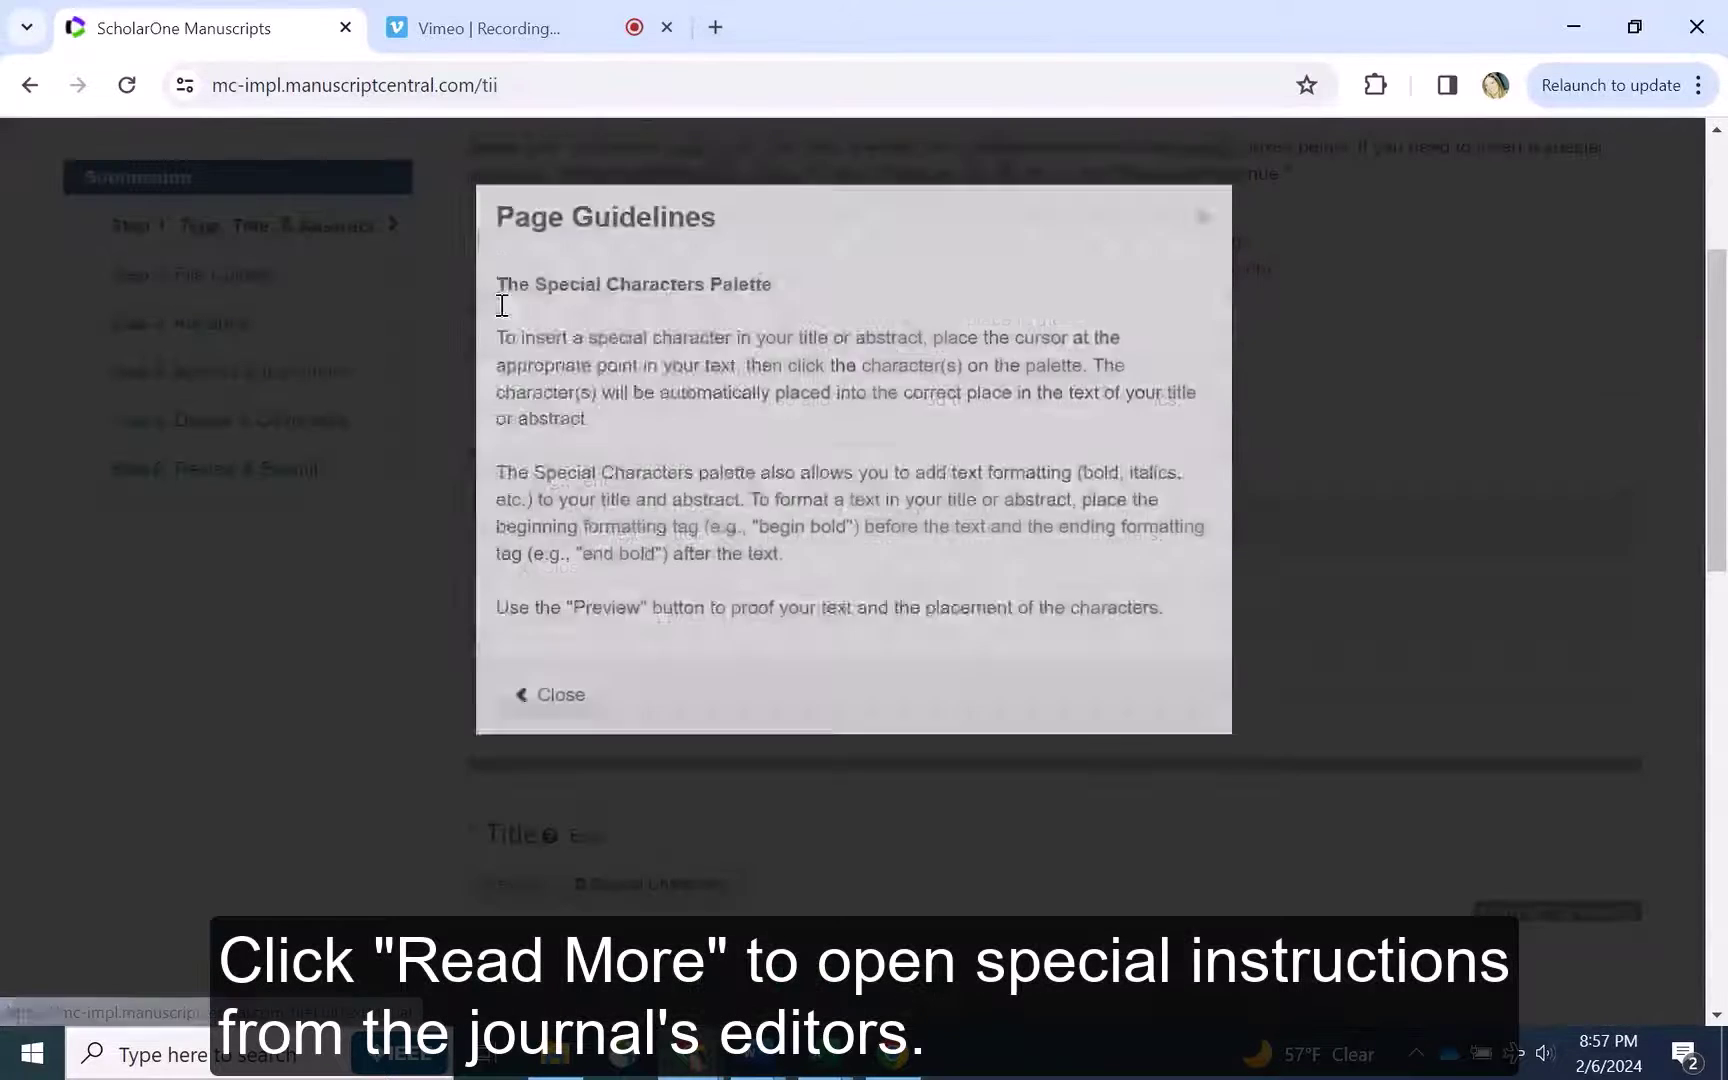
click(568, 752)
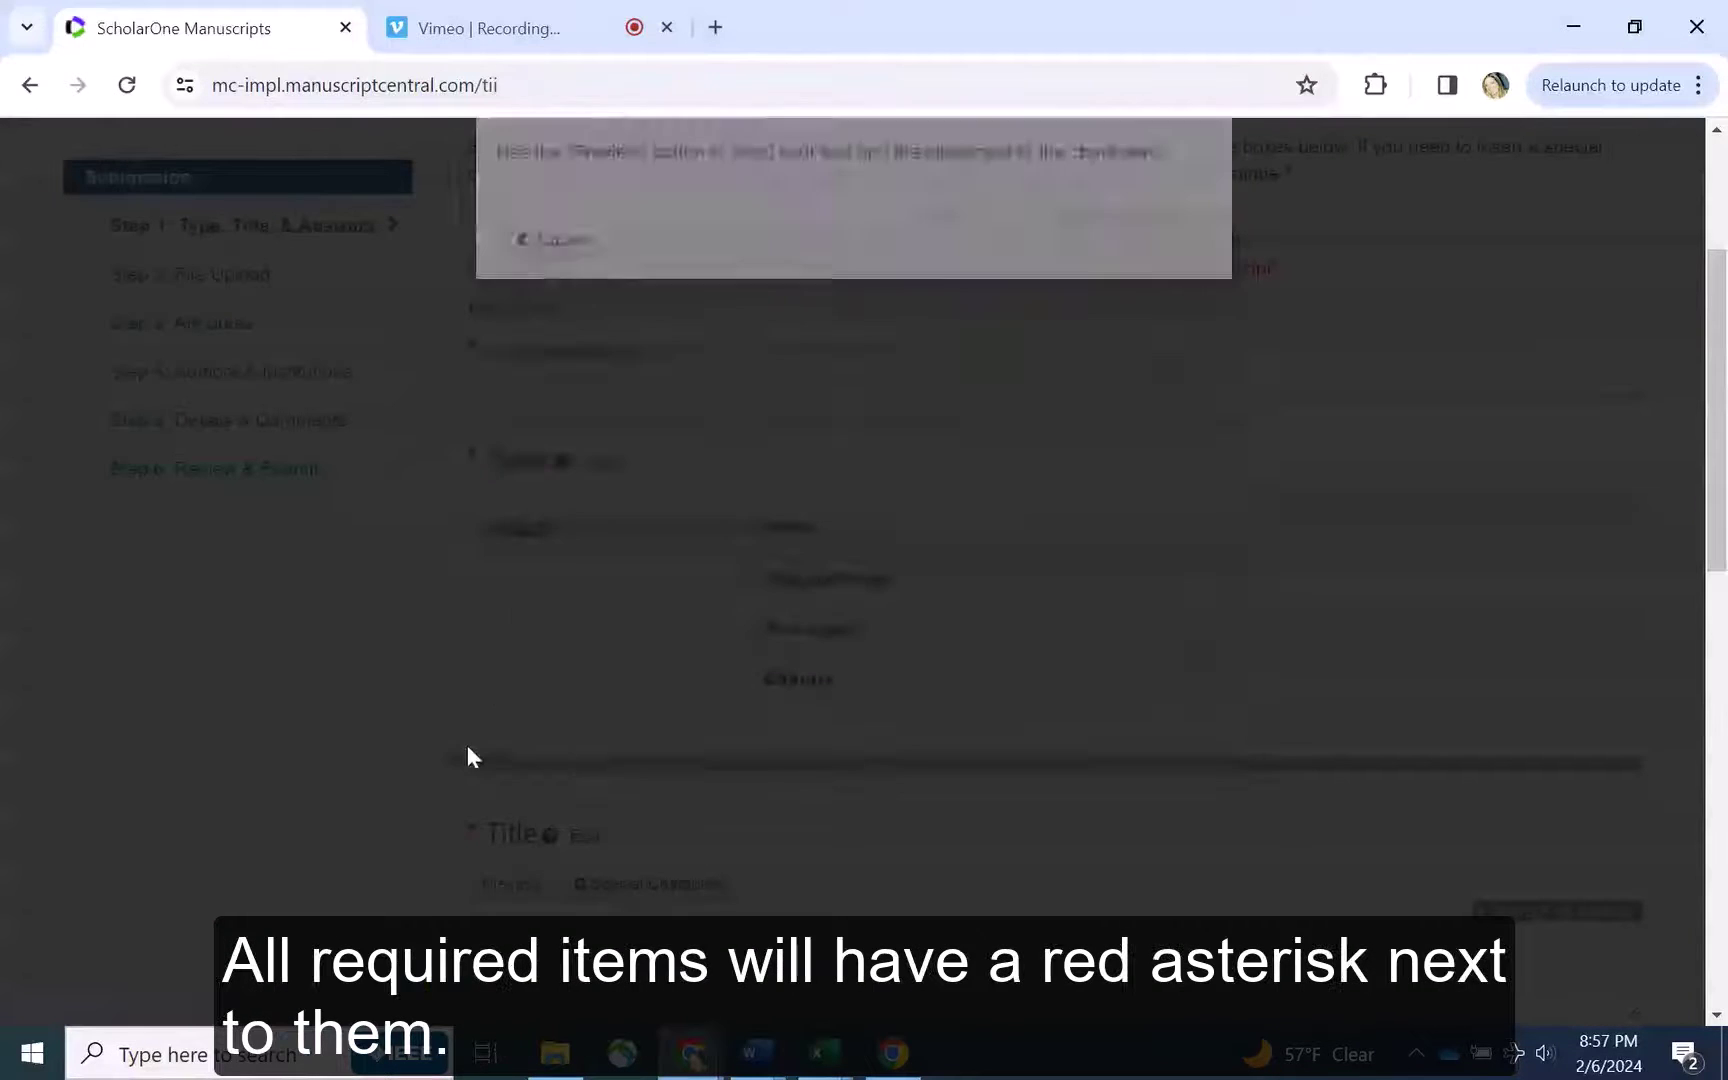
scroll(454, 433, down, 2)
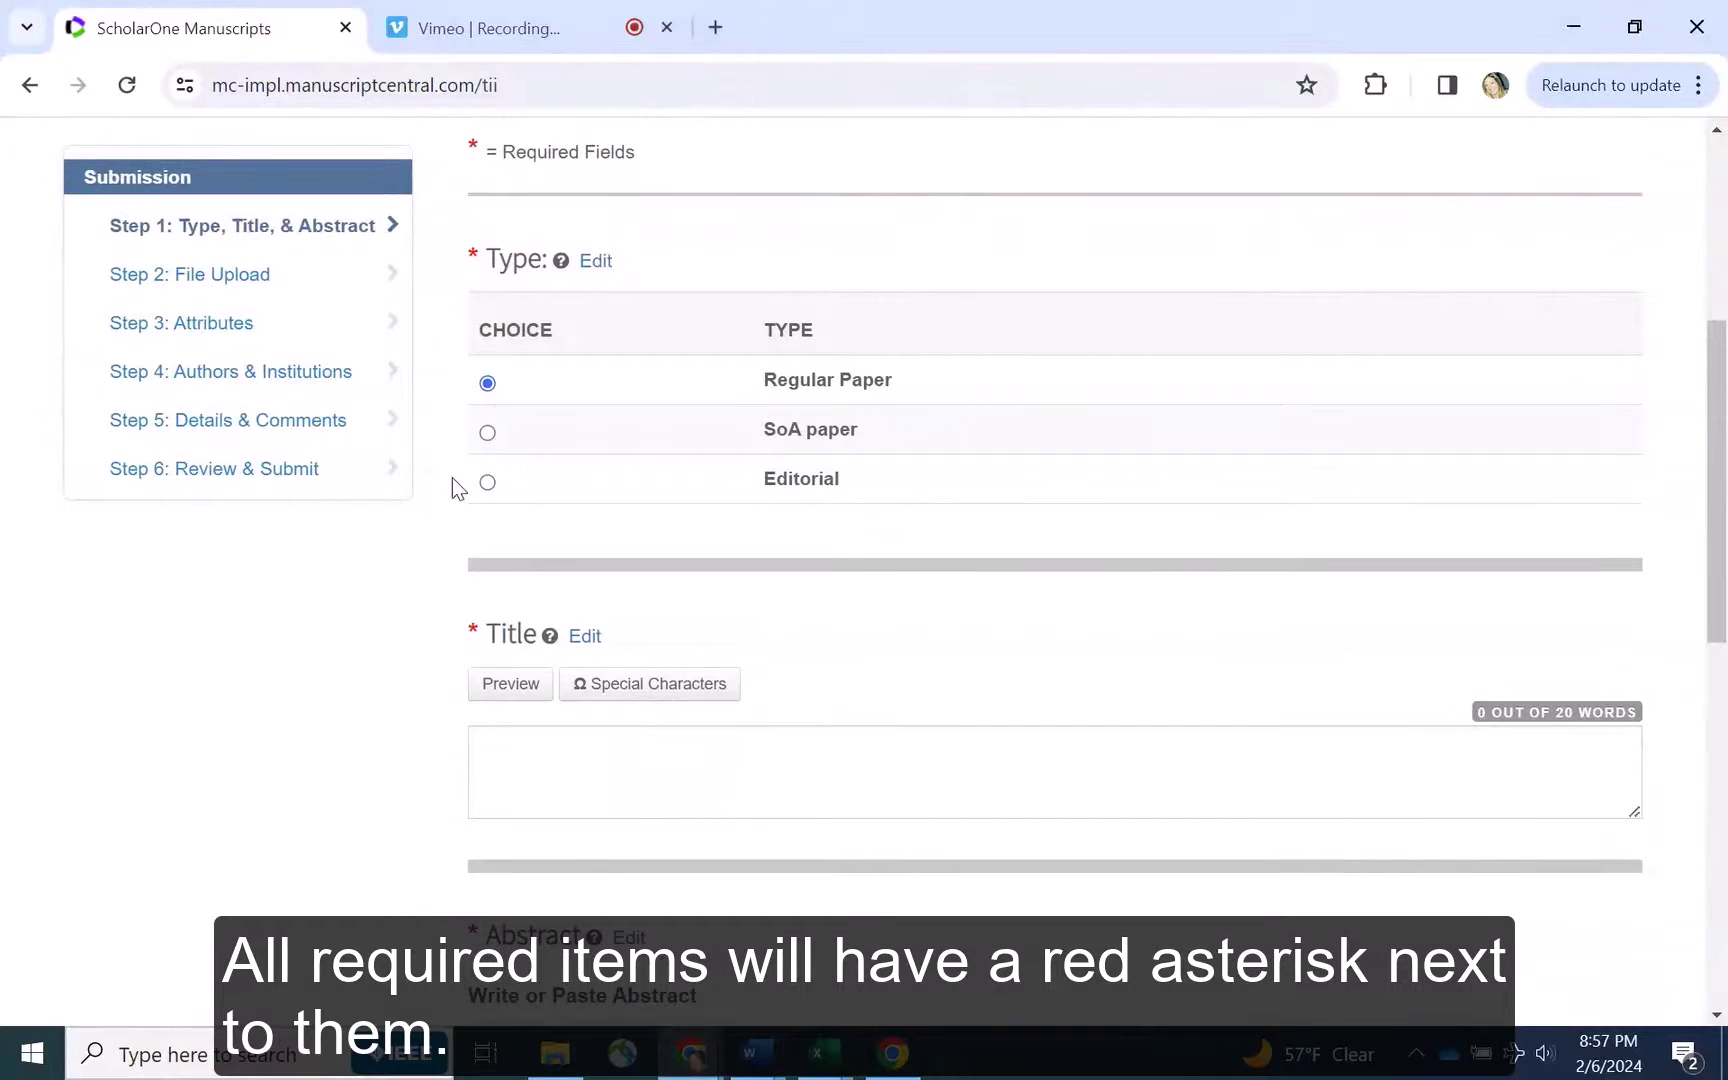
scroll(452, 477, down, 2)
Enter title 'This is my new manuscript' and abstract 'Abstract', then save Step 1
click(538, 522)
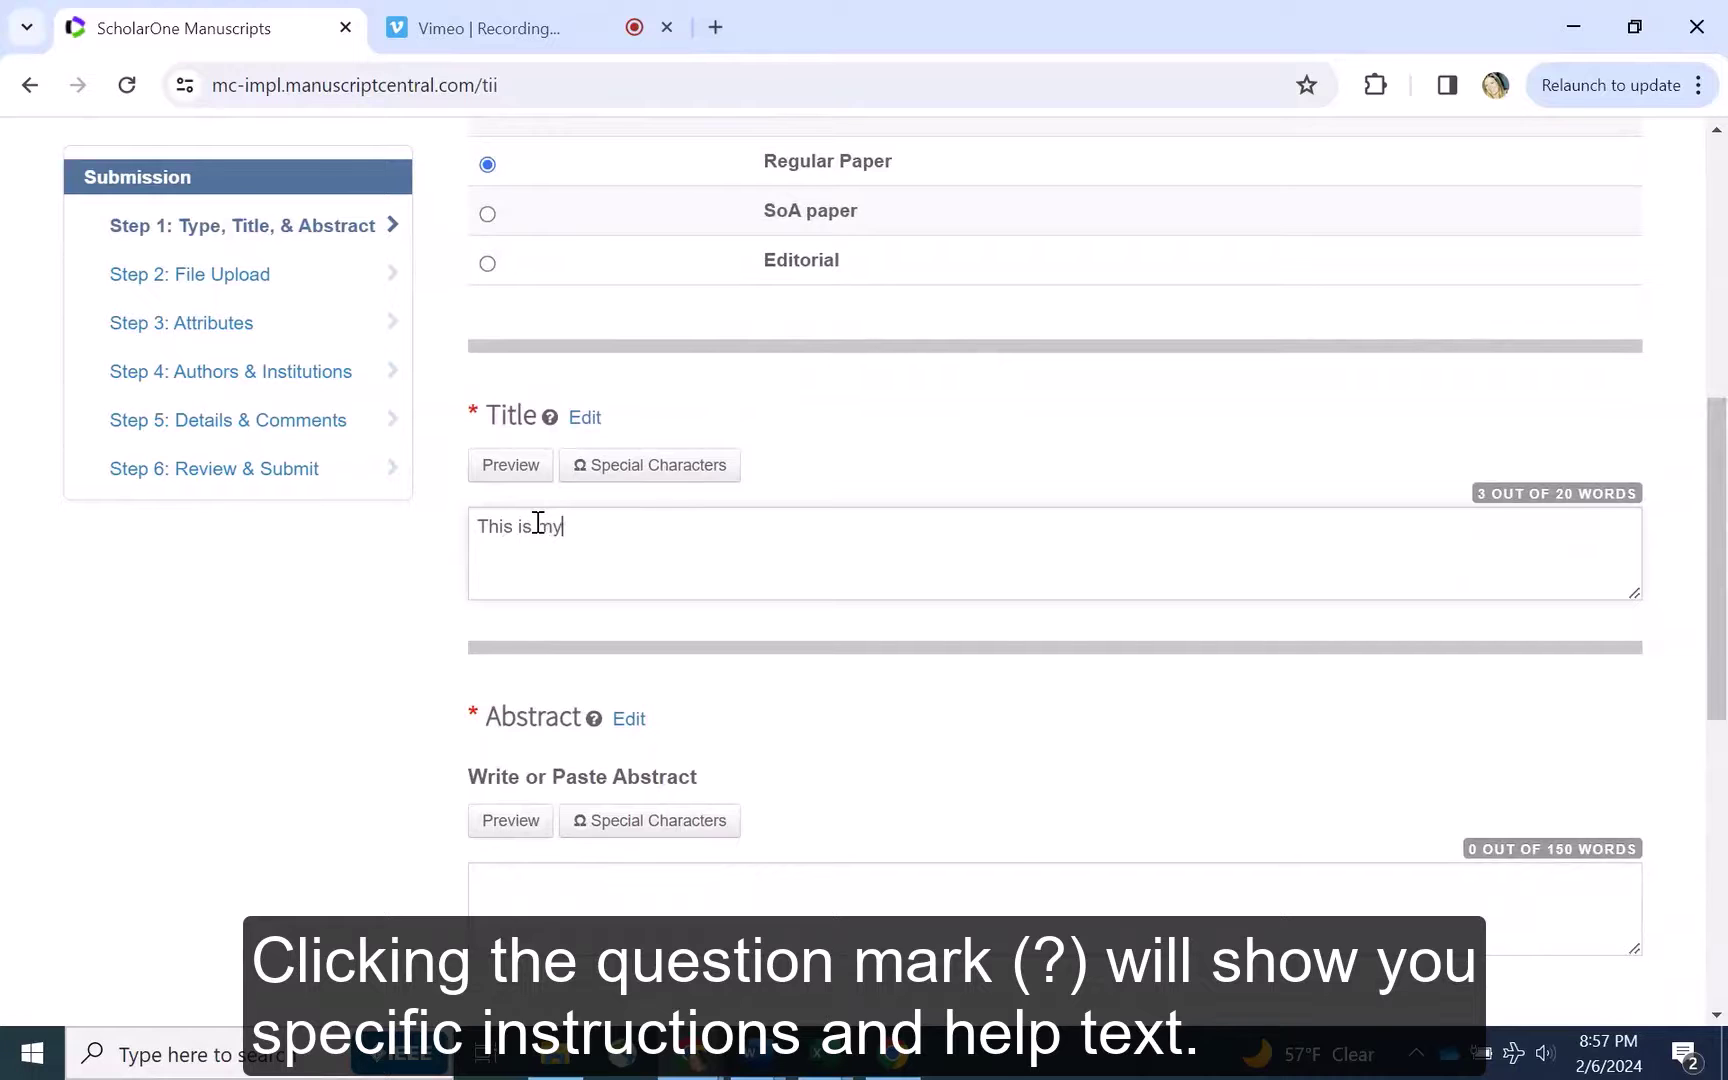
text(This is my new manu)
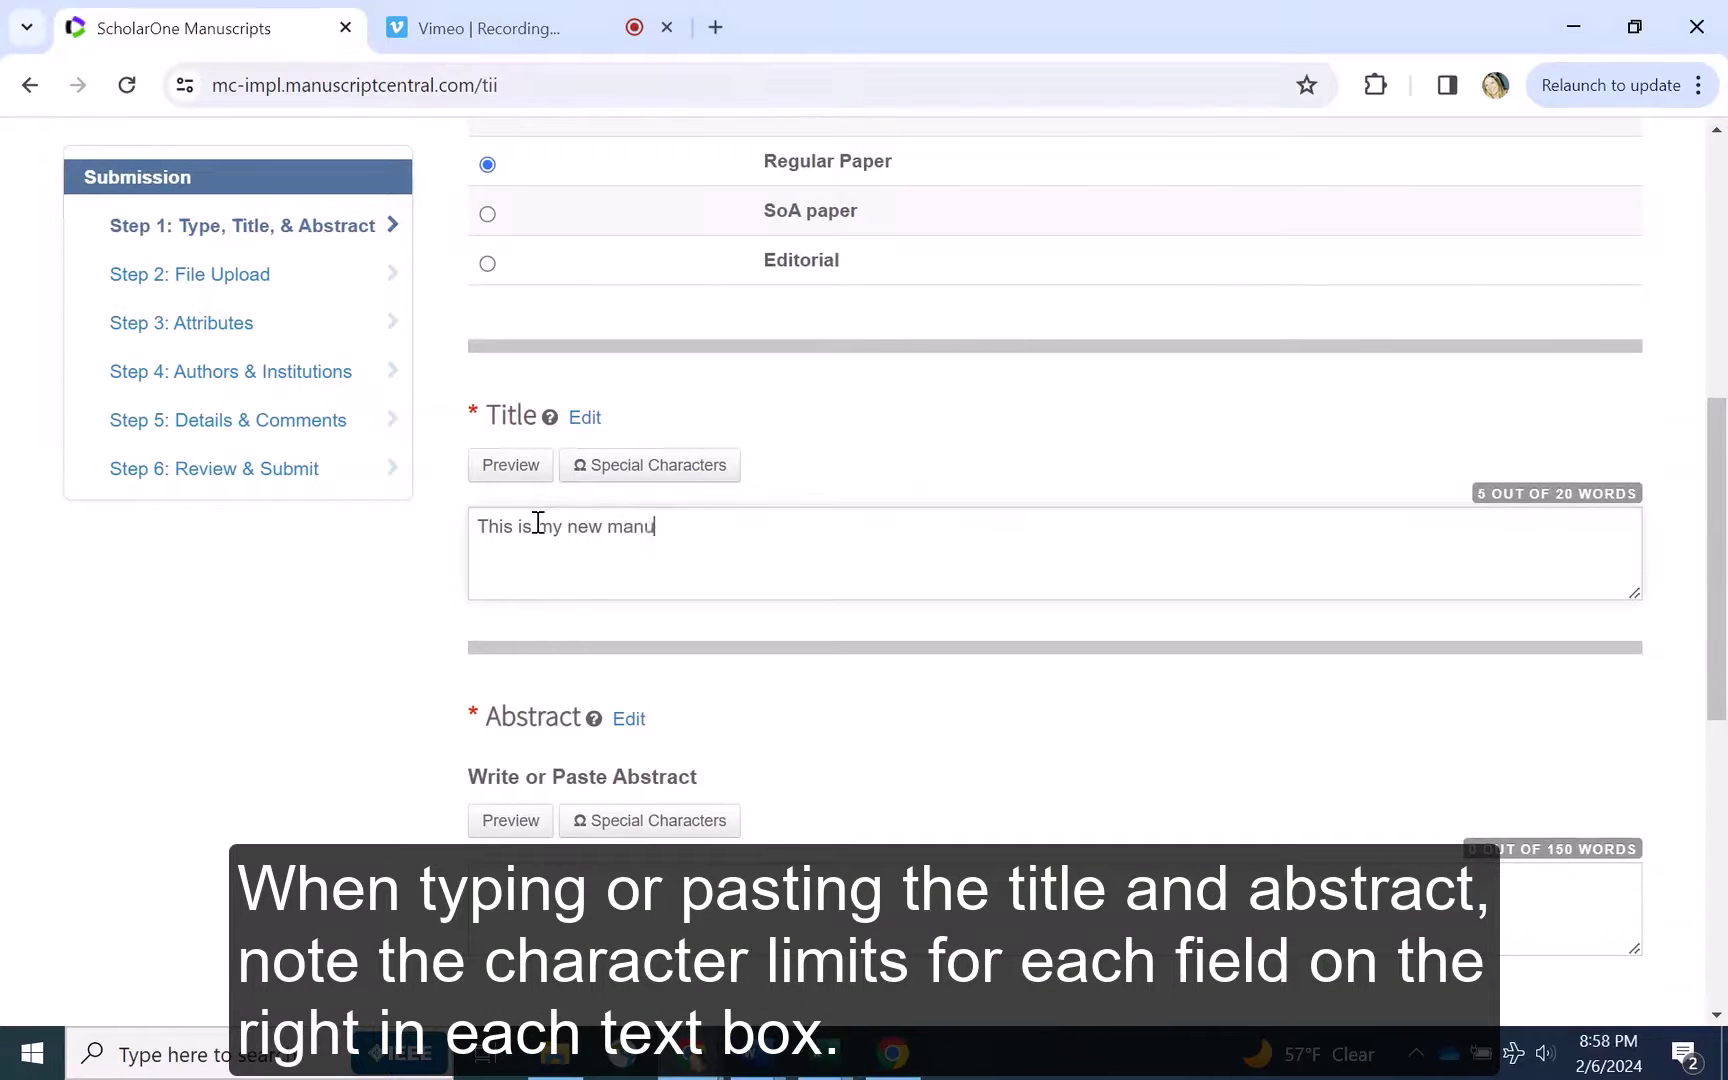
text(scrip)
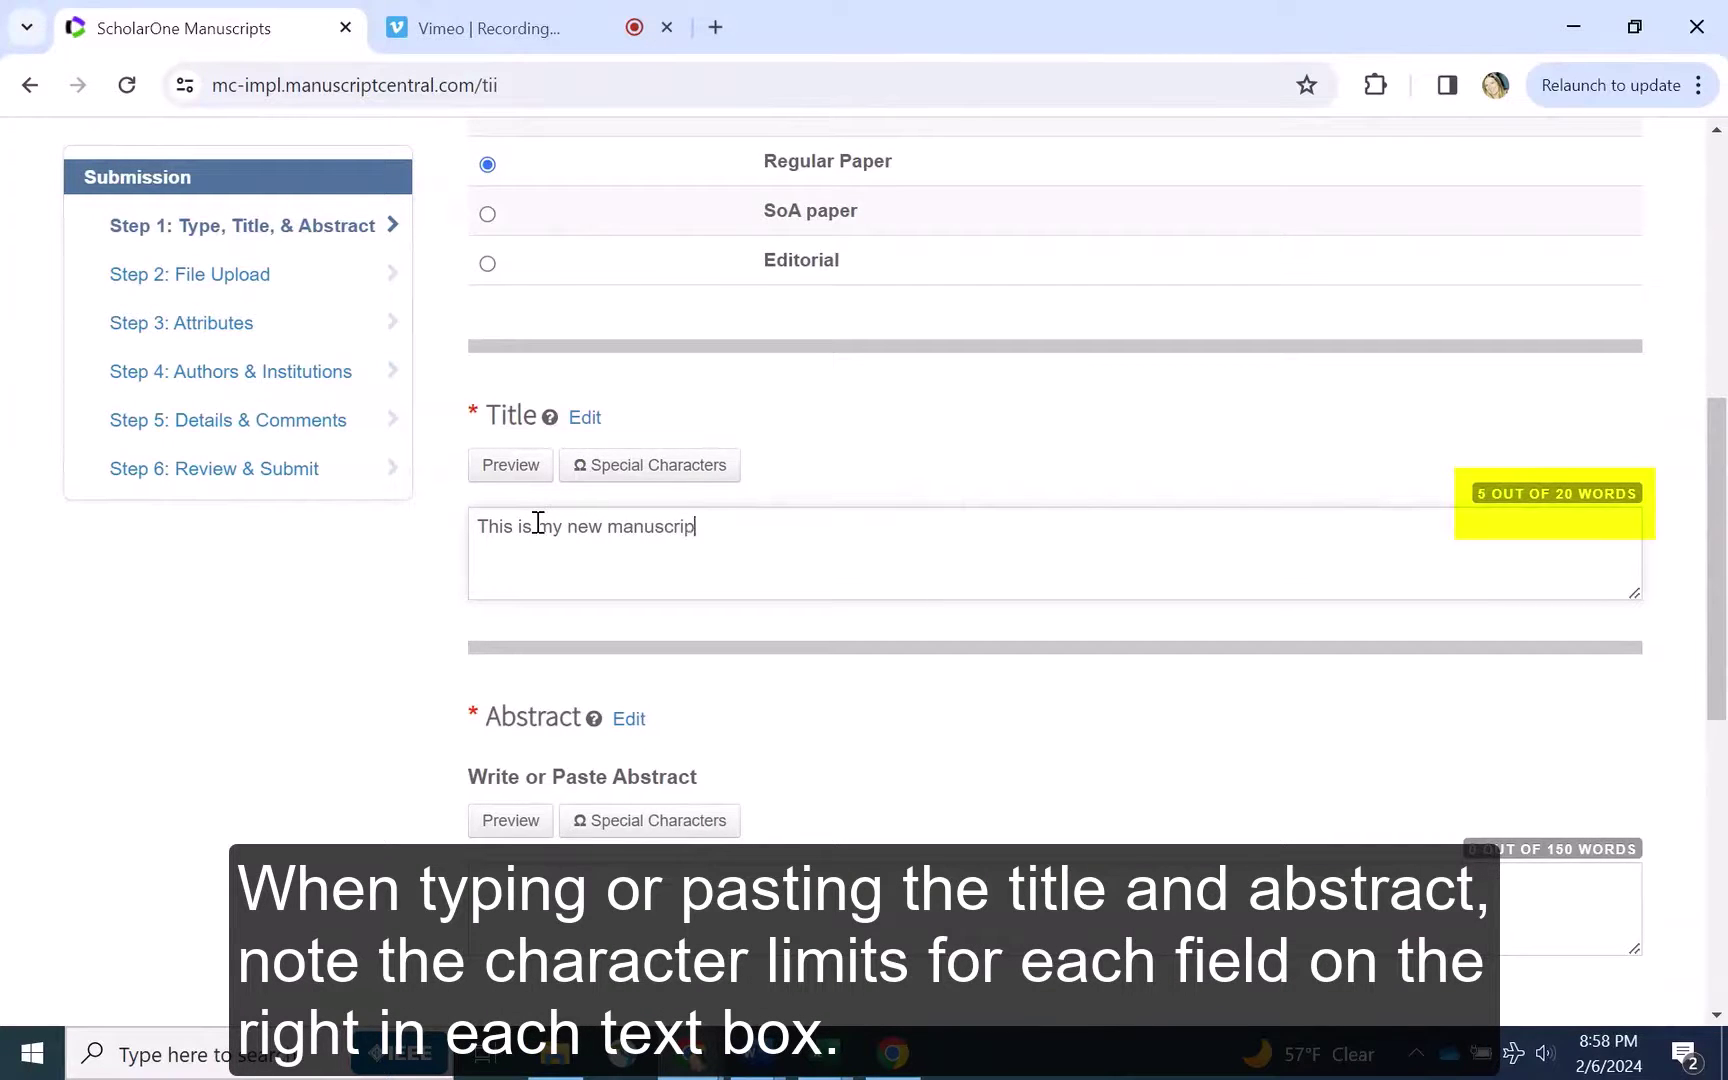
text(t)
scroll(538, 522, down, 3)
click(556, 581)
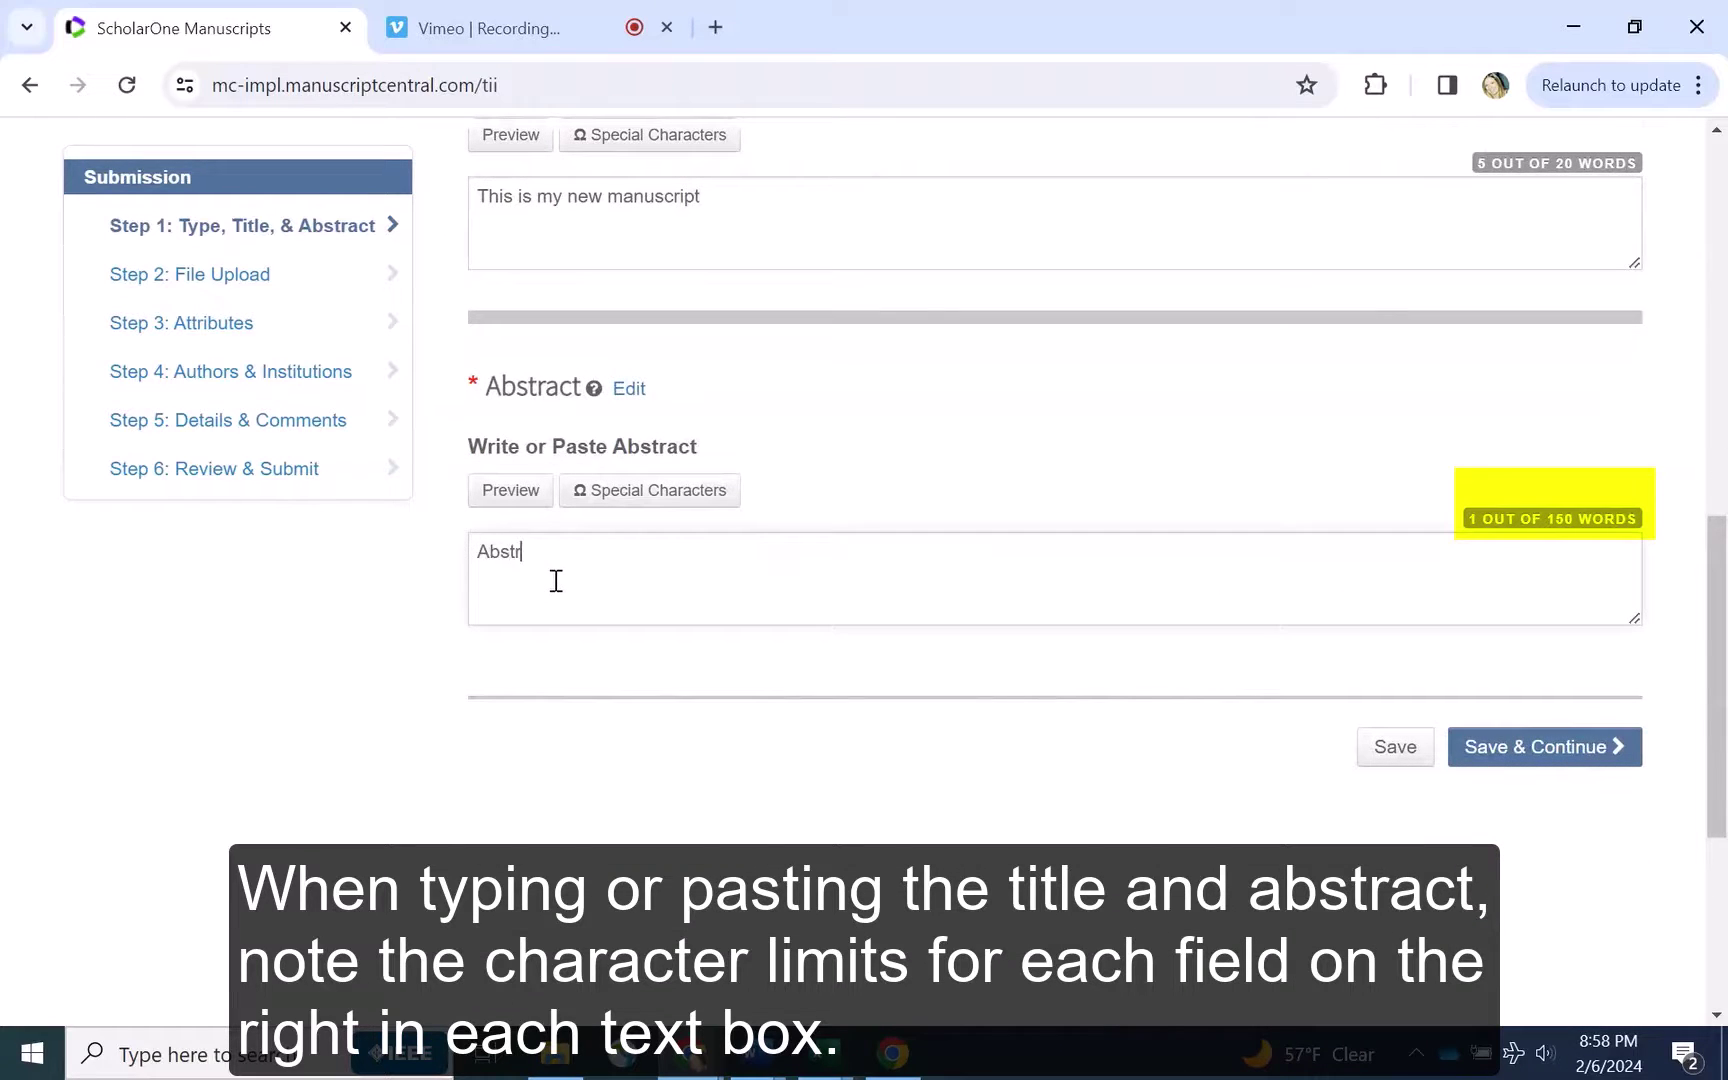
text(Abstract)
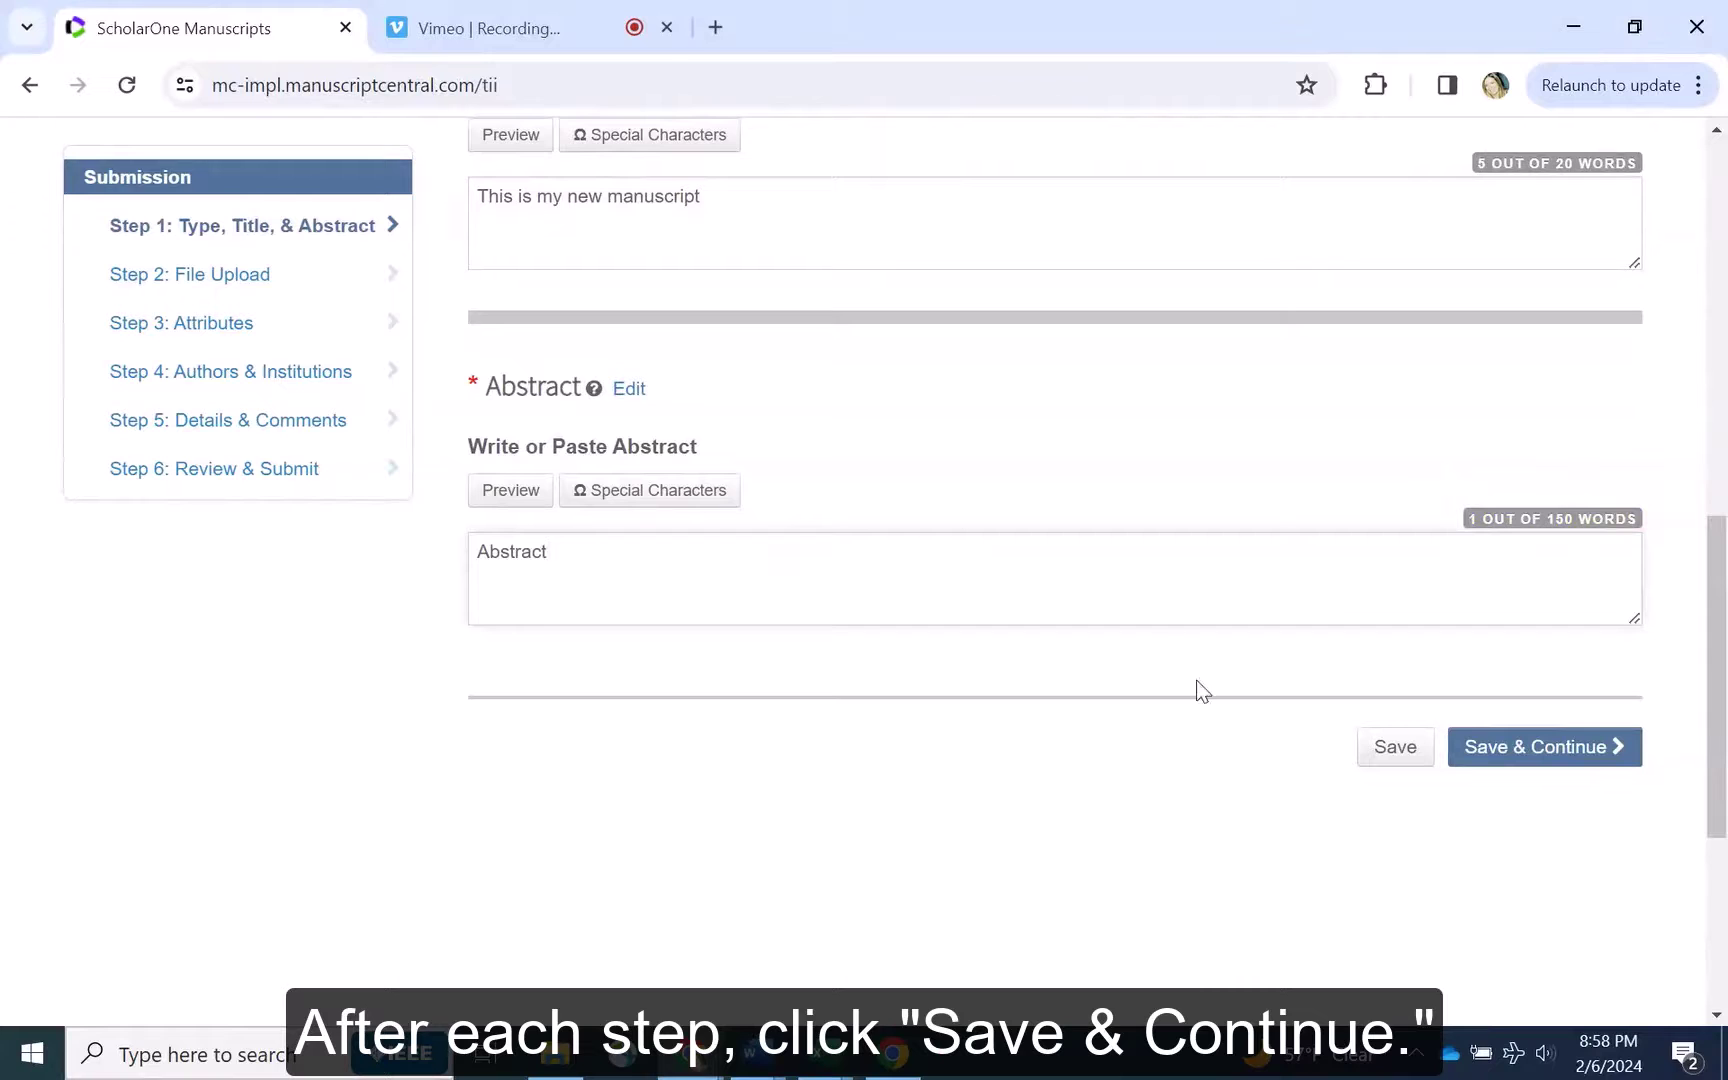
click(1531, 756)
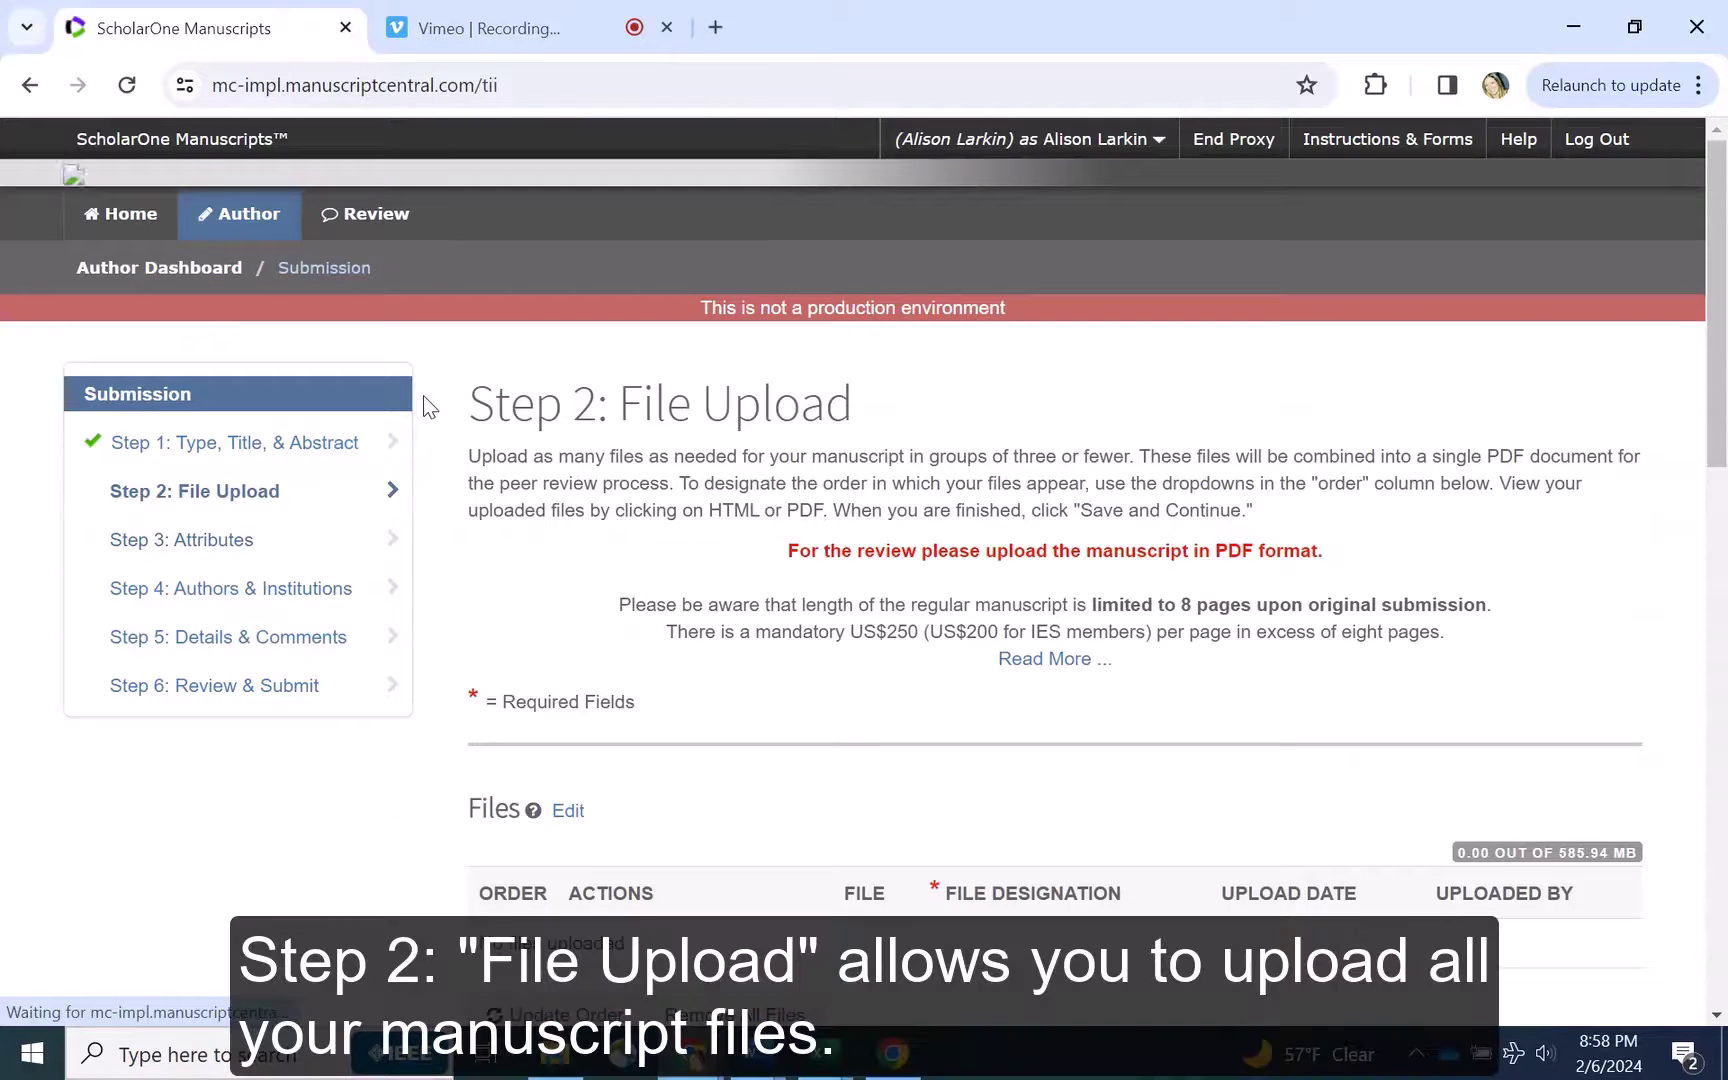
scroll(430, 400, down, 3)
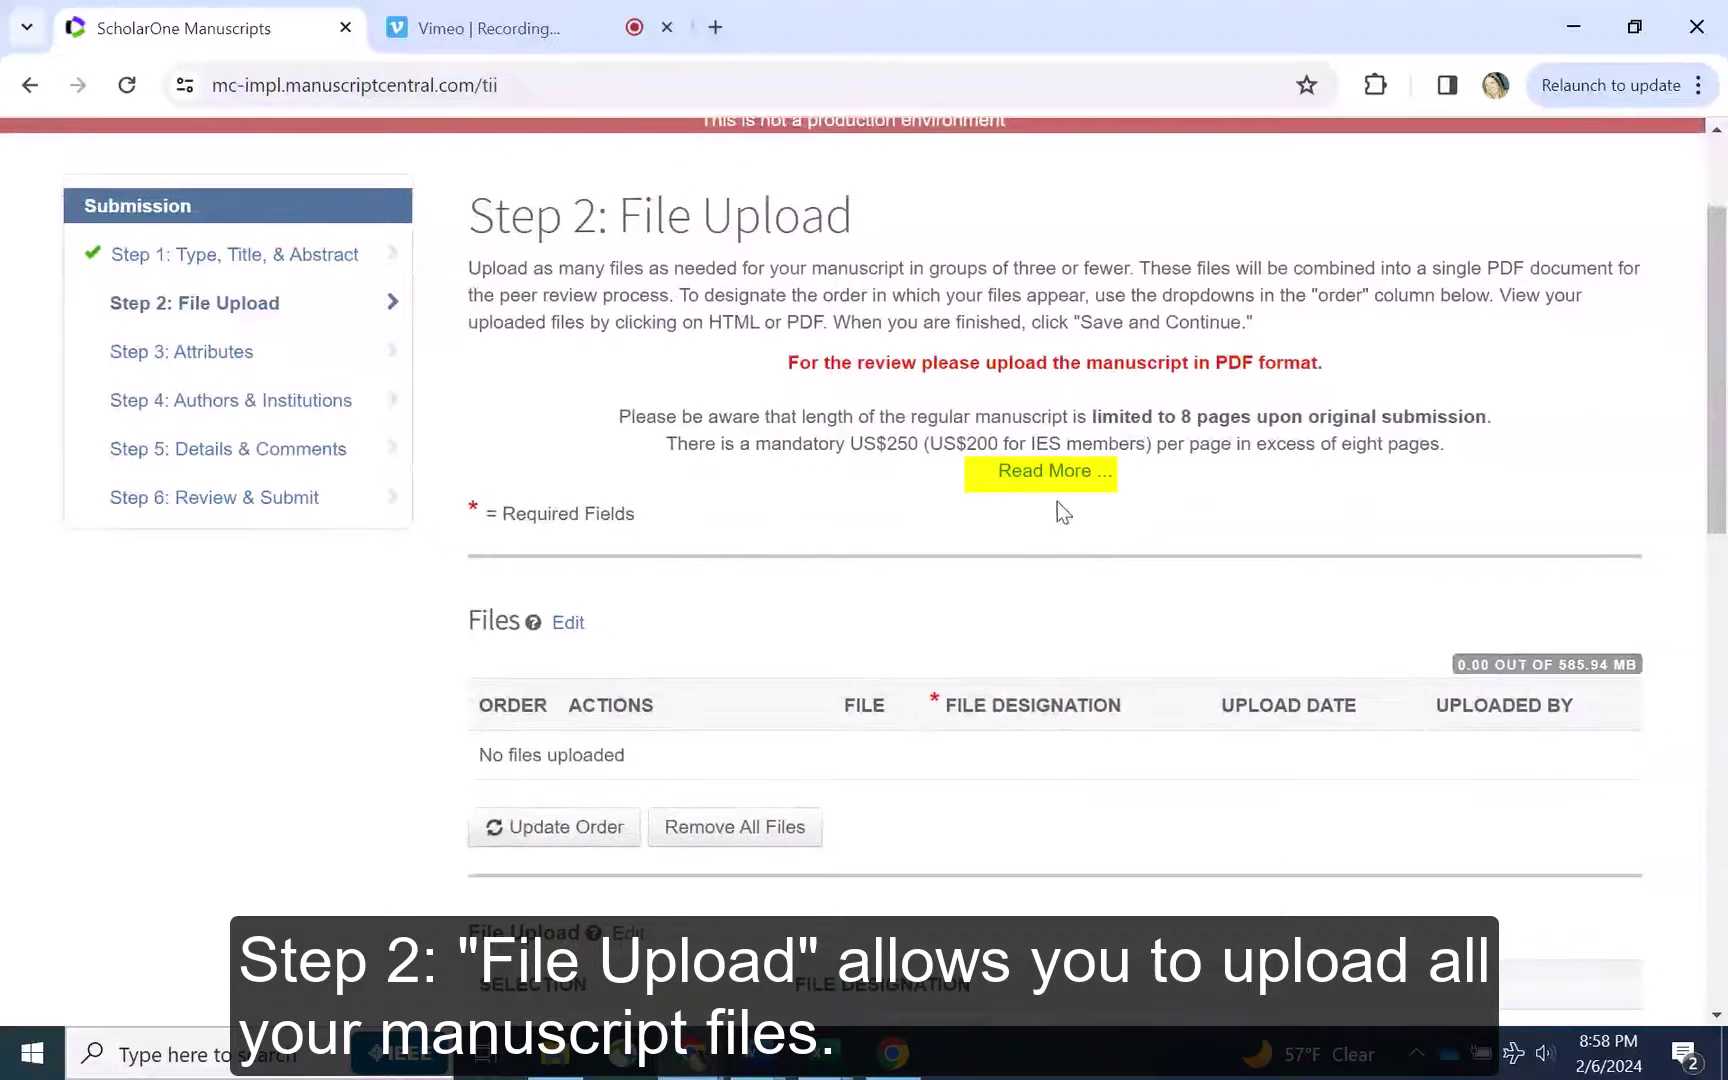
click(1056, 476)
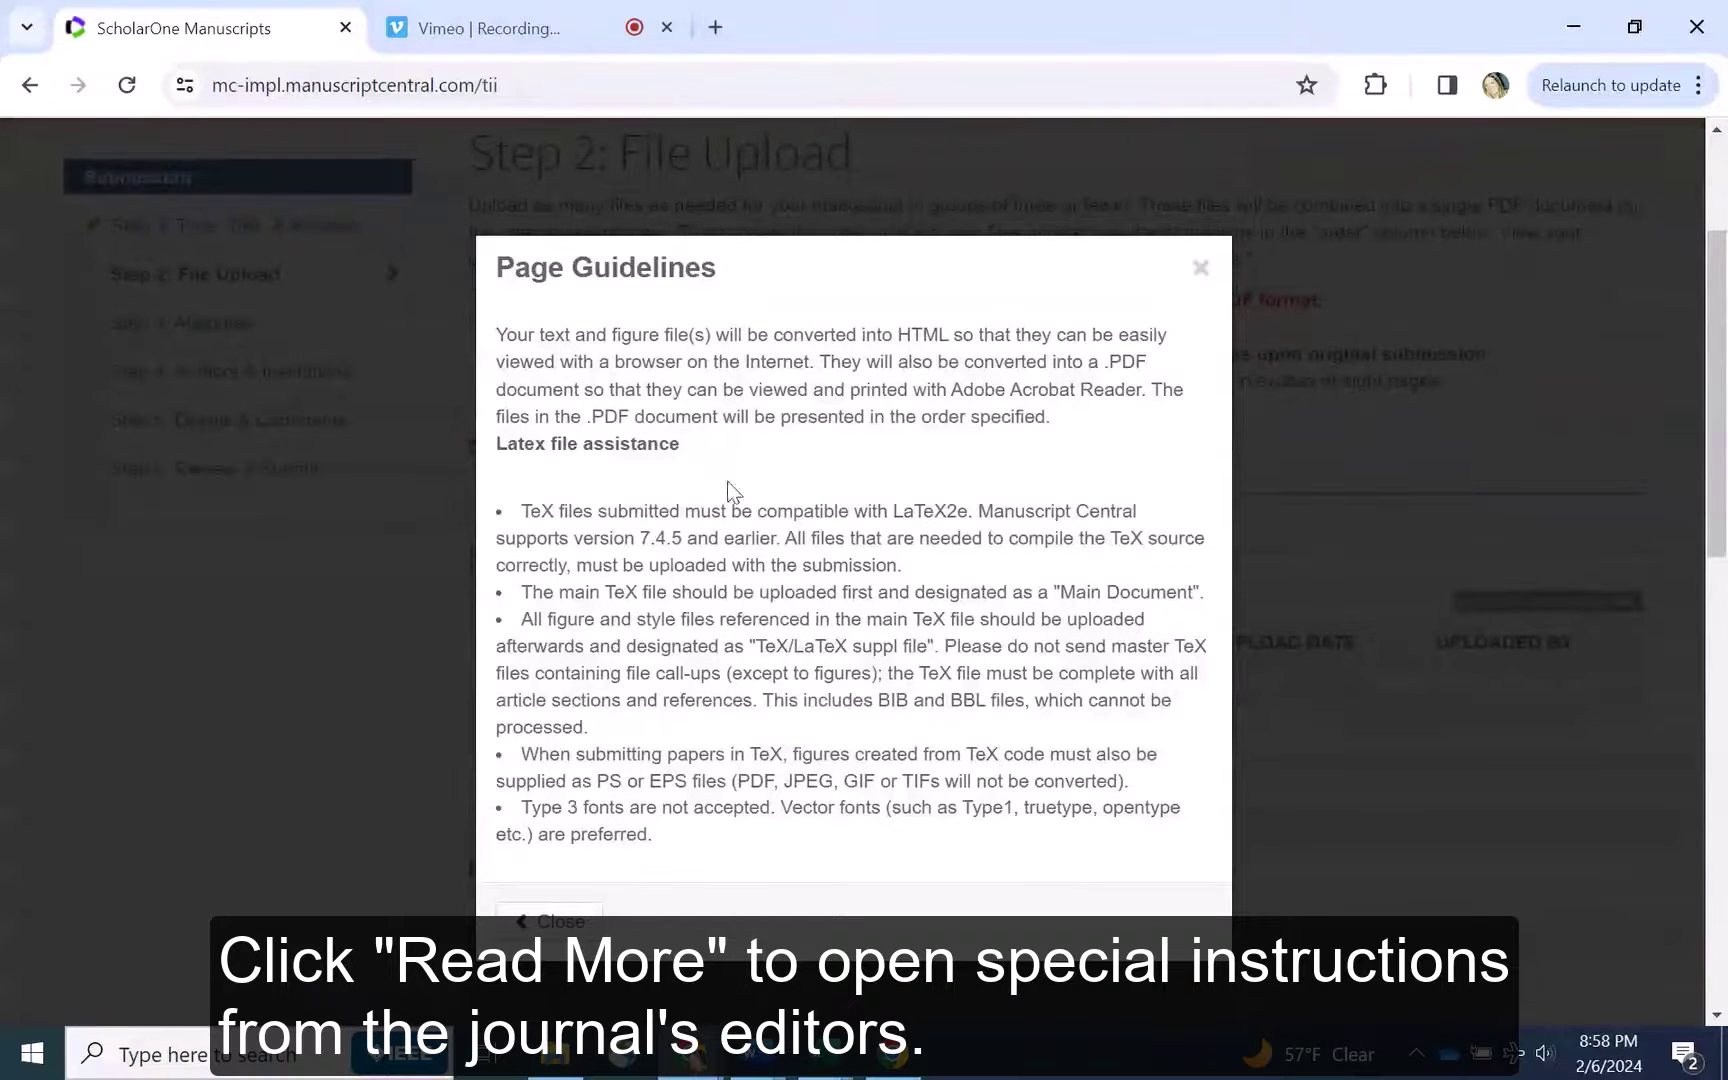
click(1200, 268)
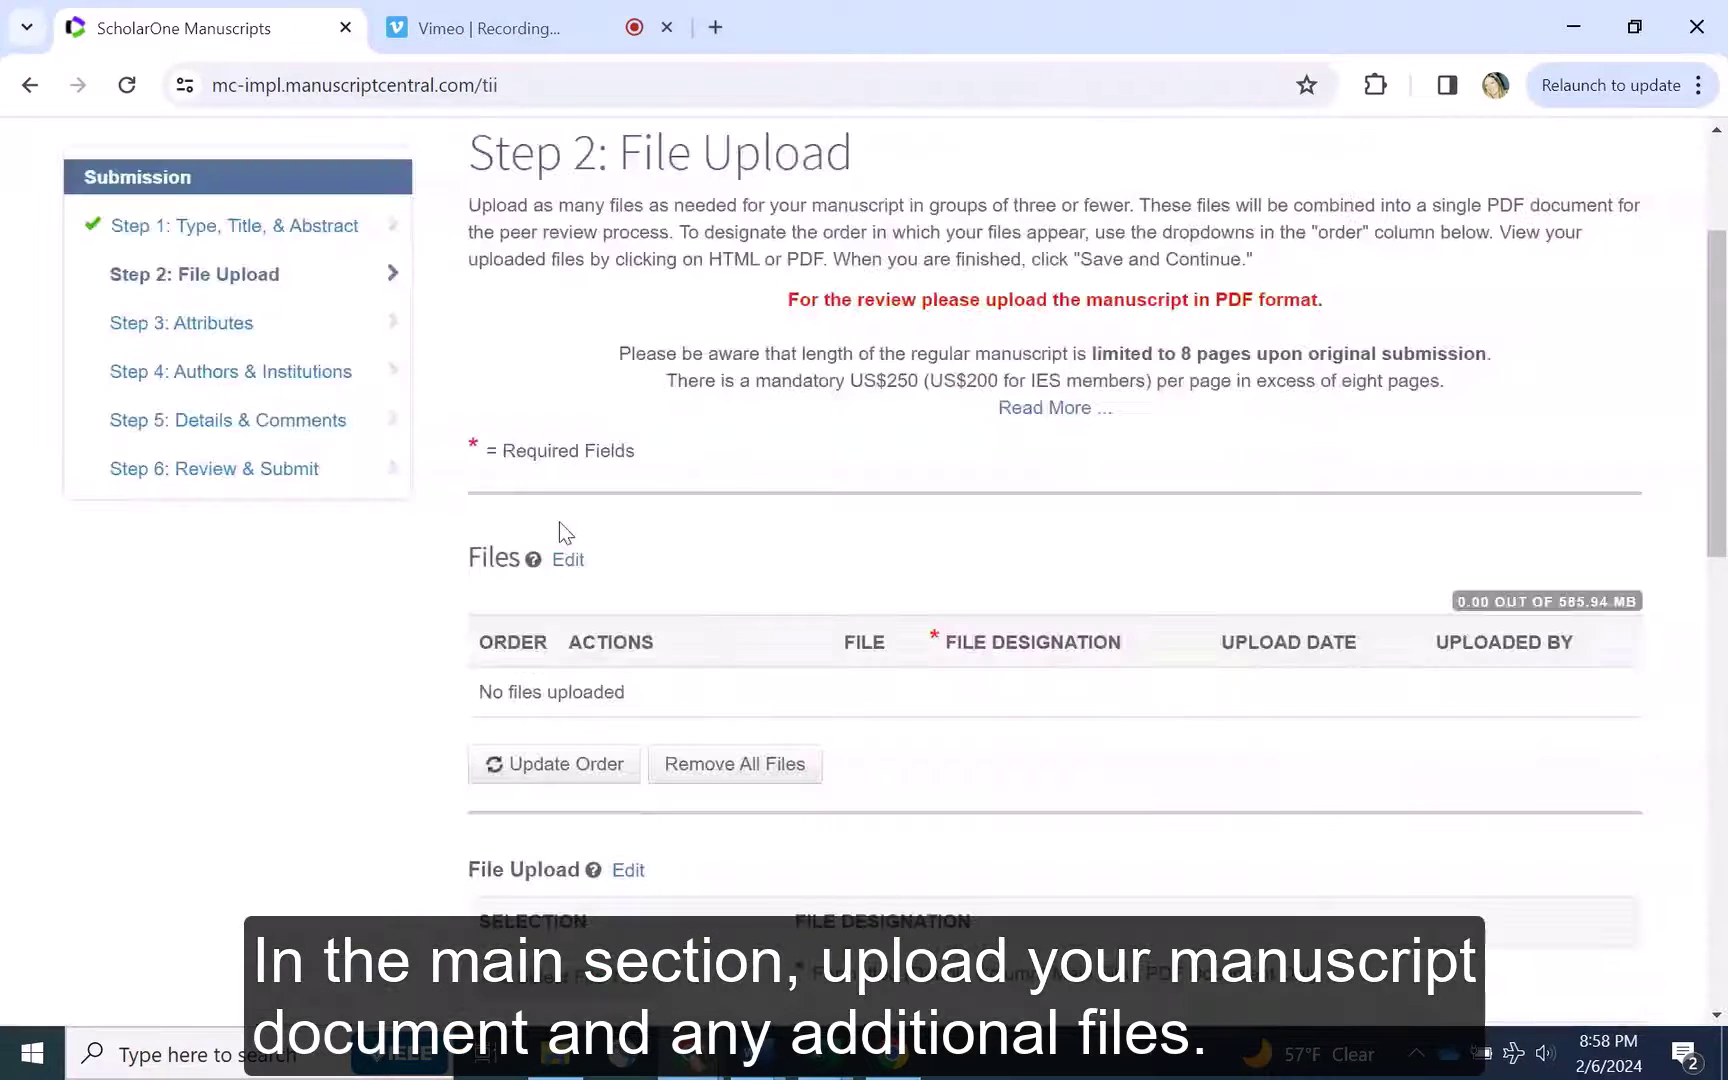
scroll(435, 394, down, 2)
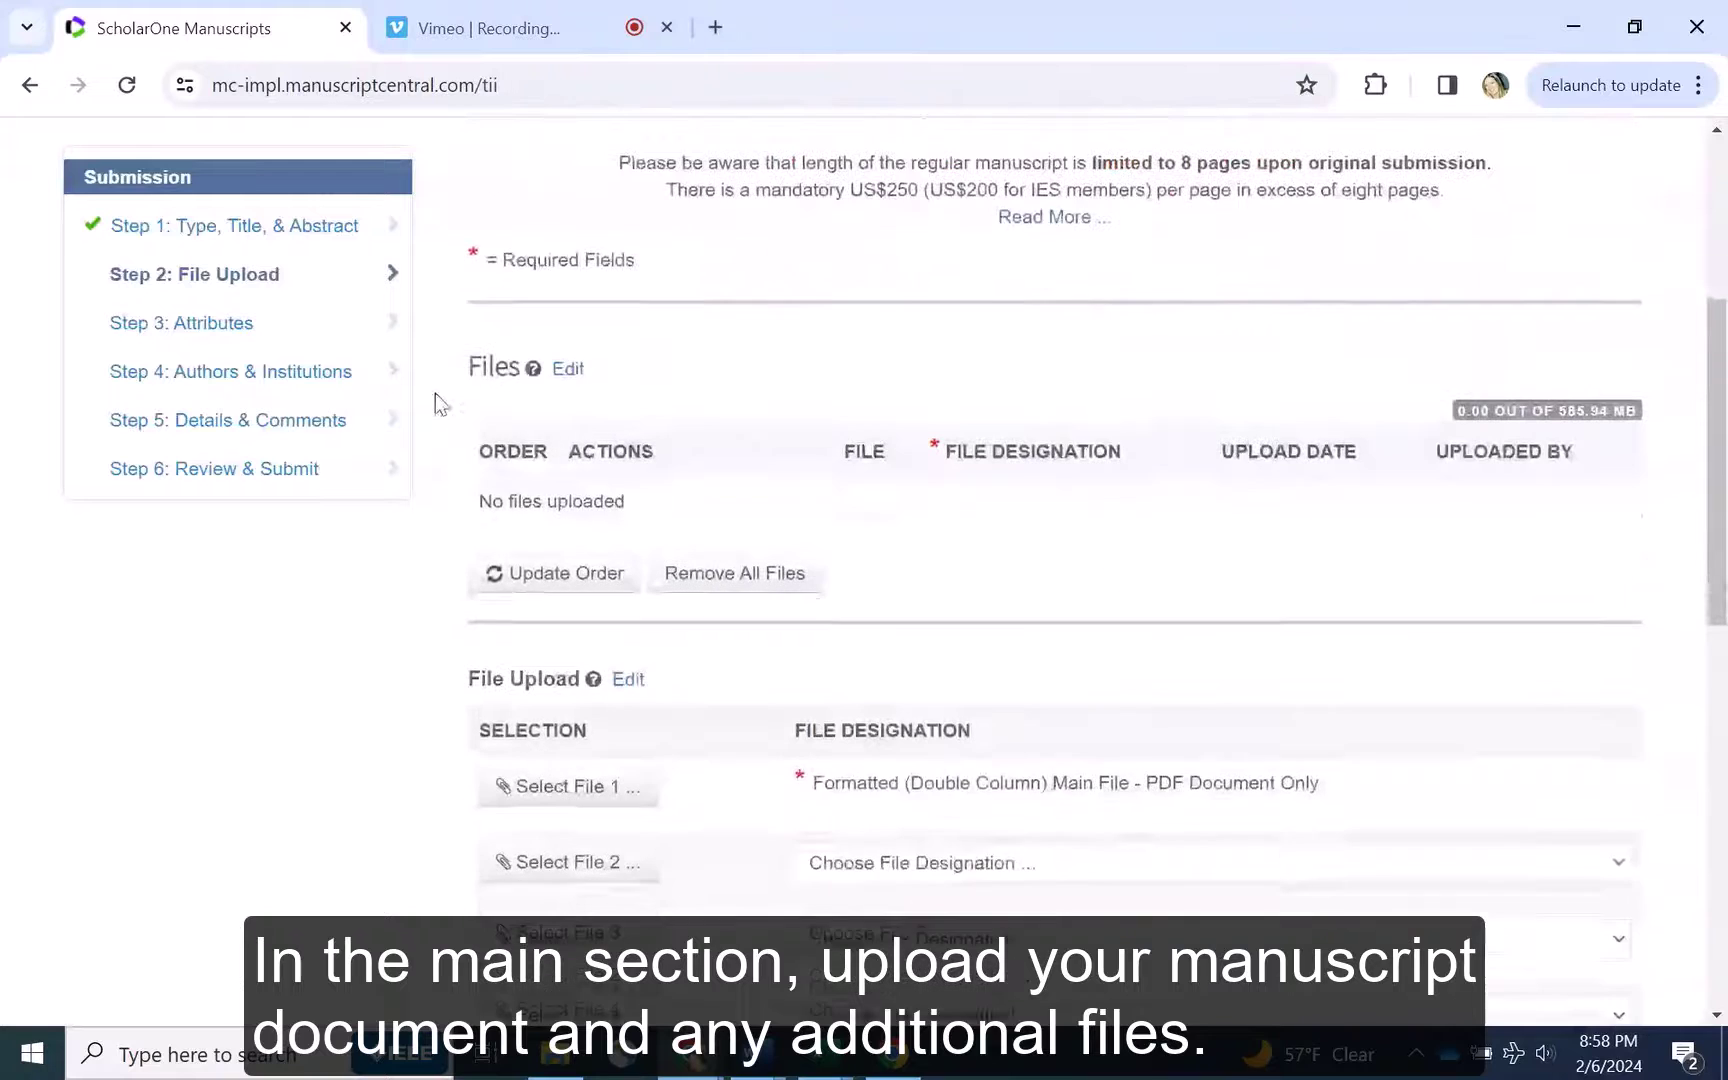
scroll(435, 393, down, 2)
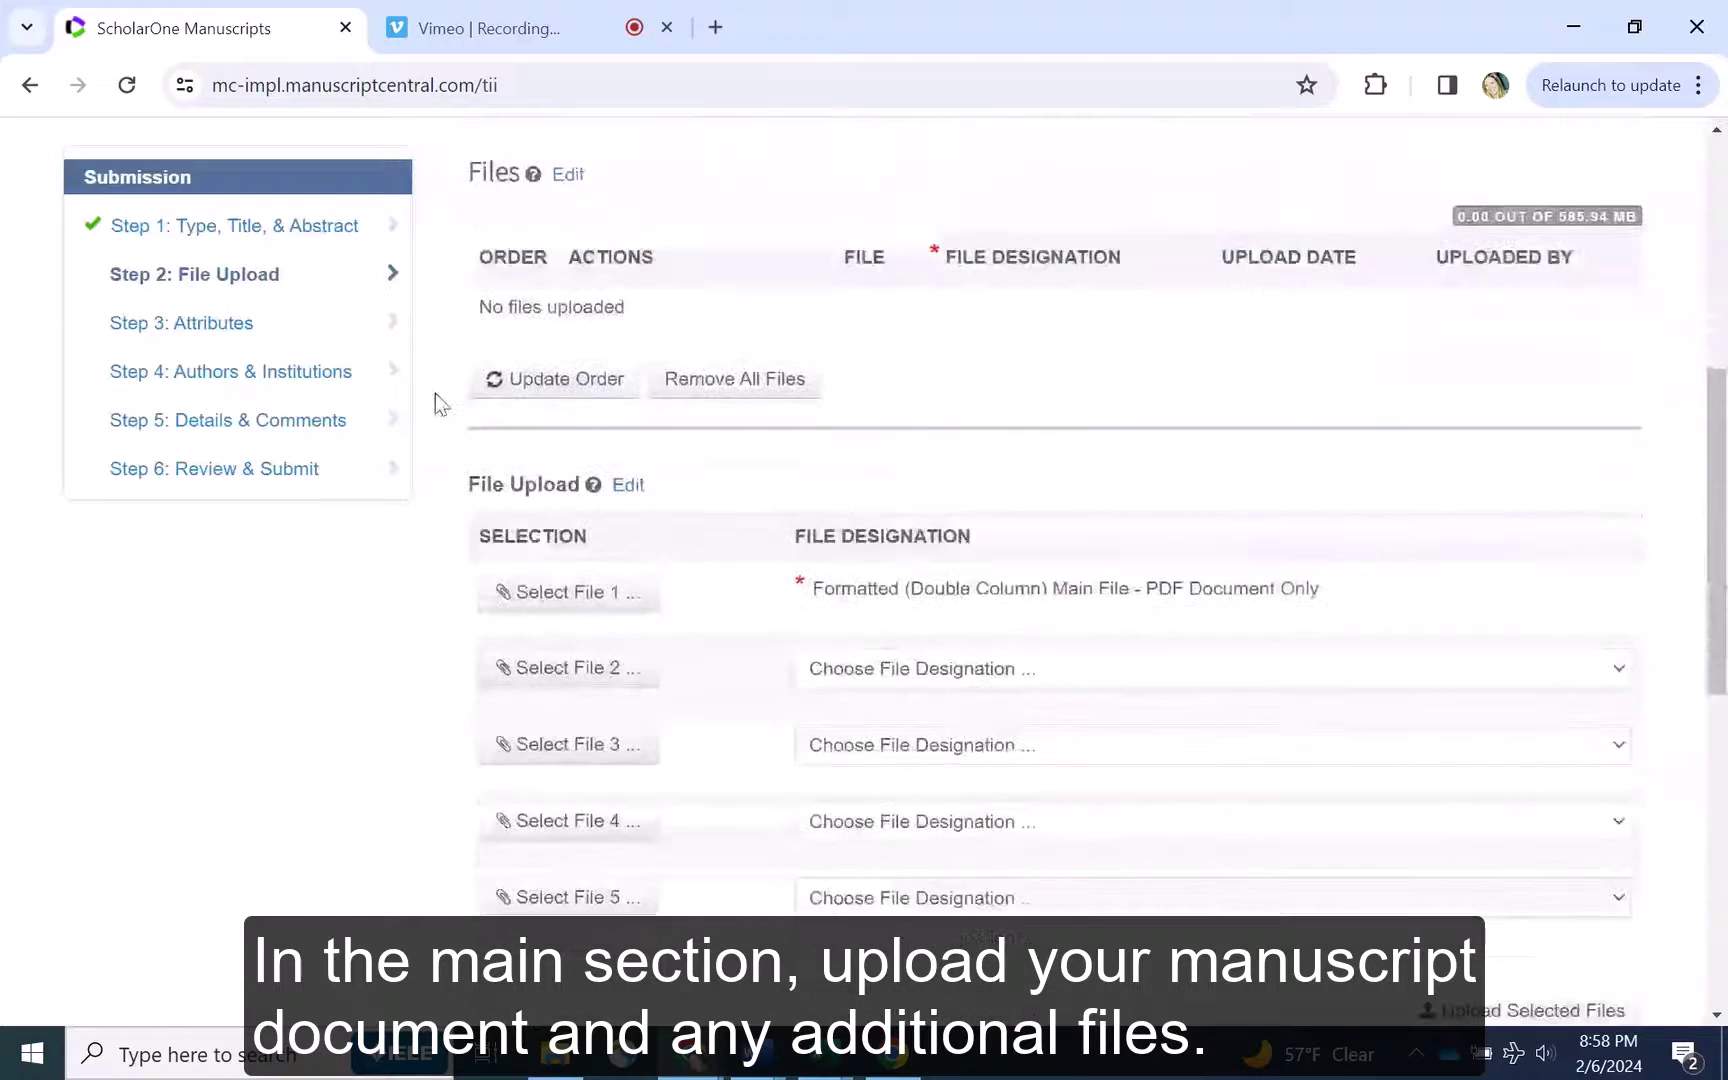
scroll(435, 393, down, 2)
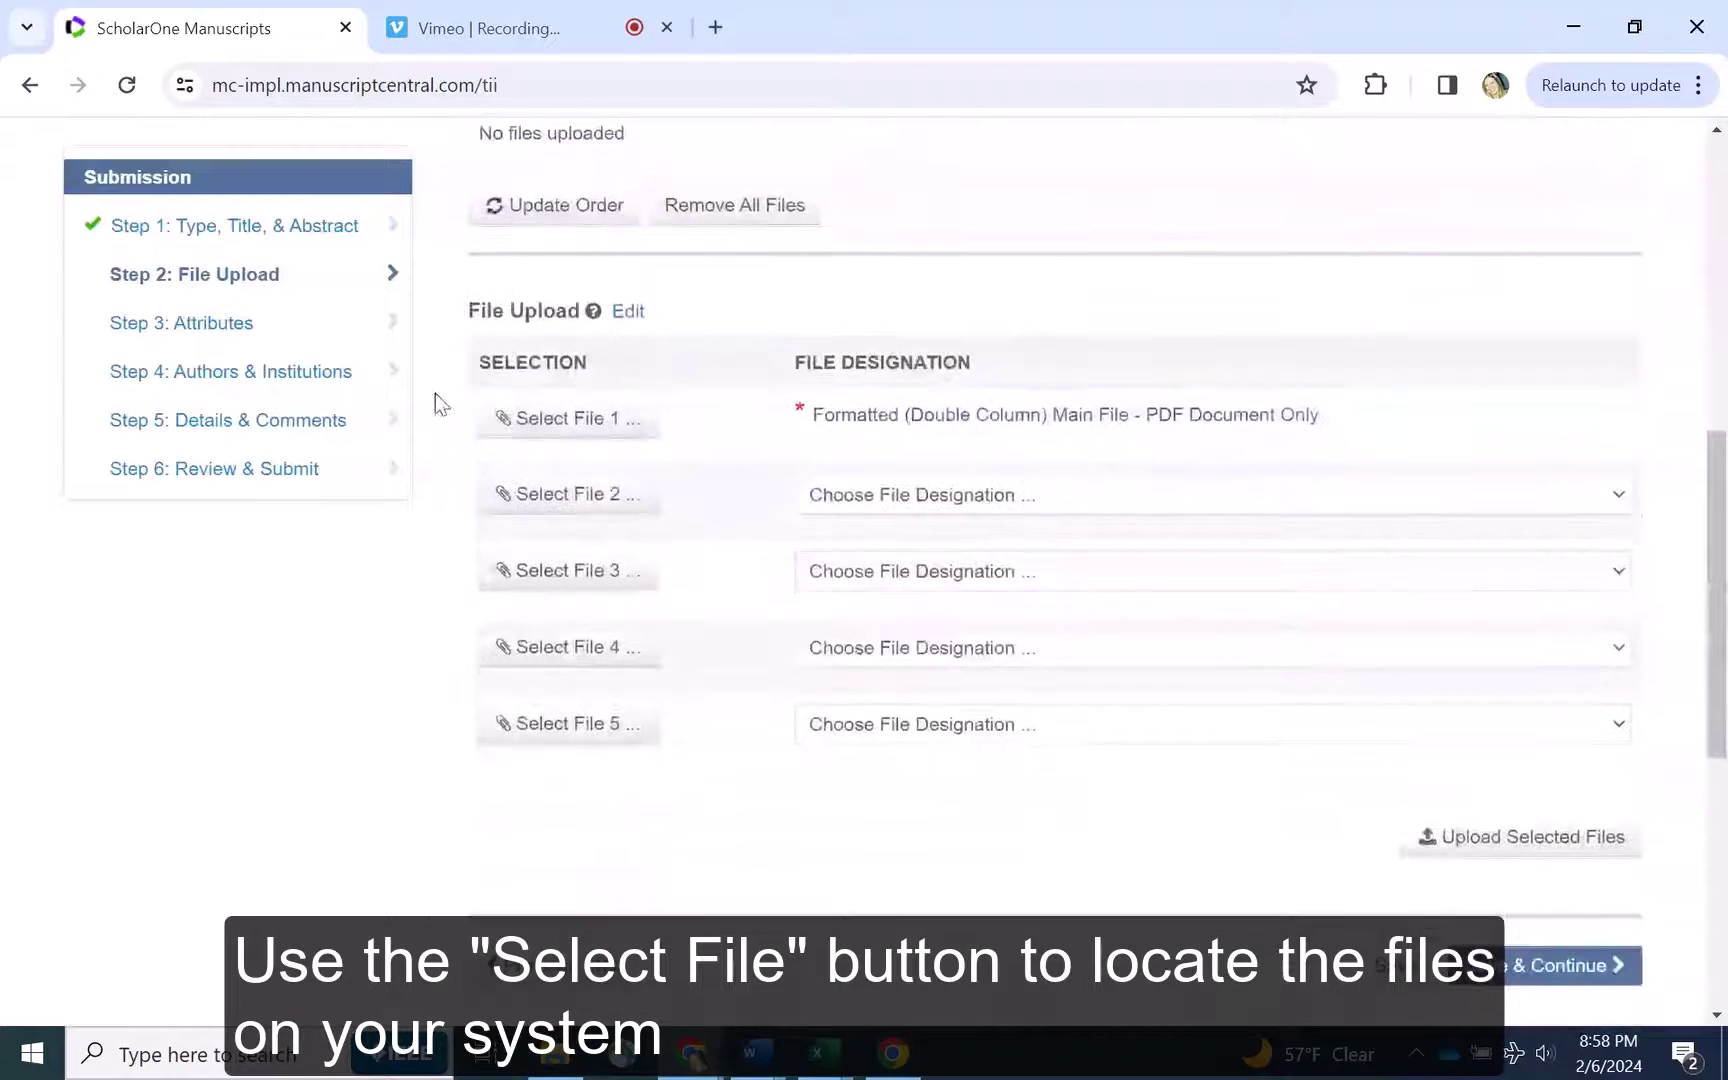
Upload Test Manuscript.pdf as the main manuscript file
click(558, 414)
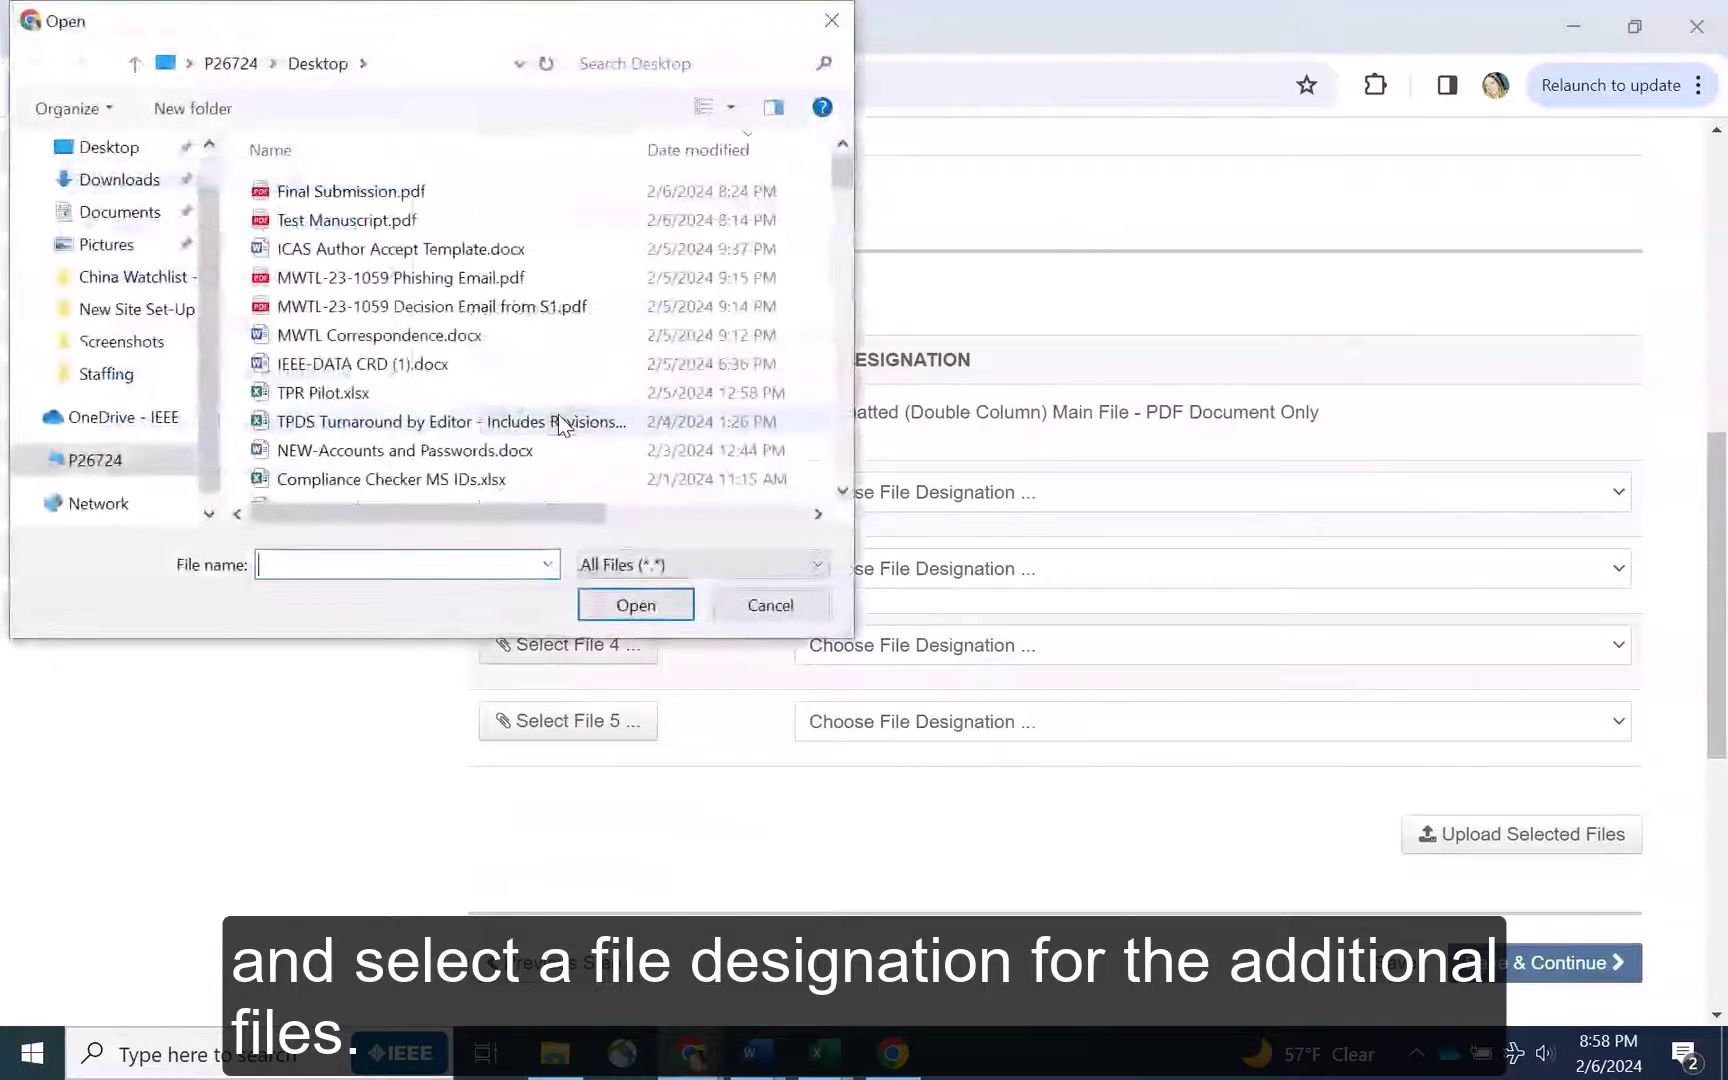
double_click(384, 220)
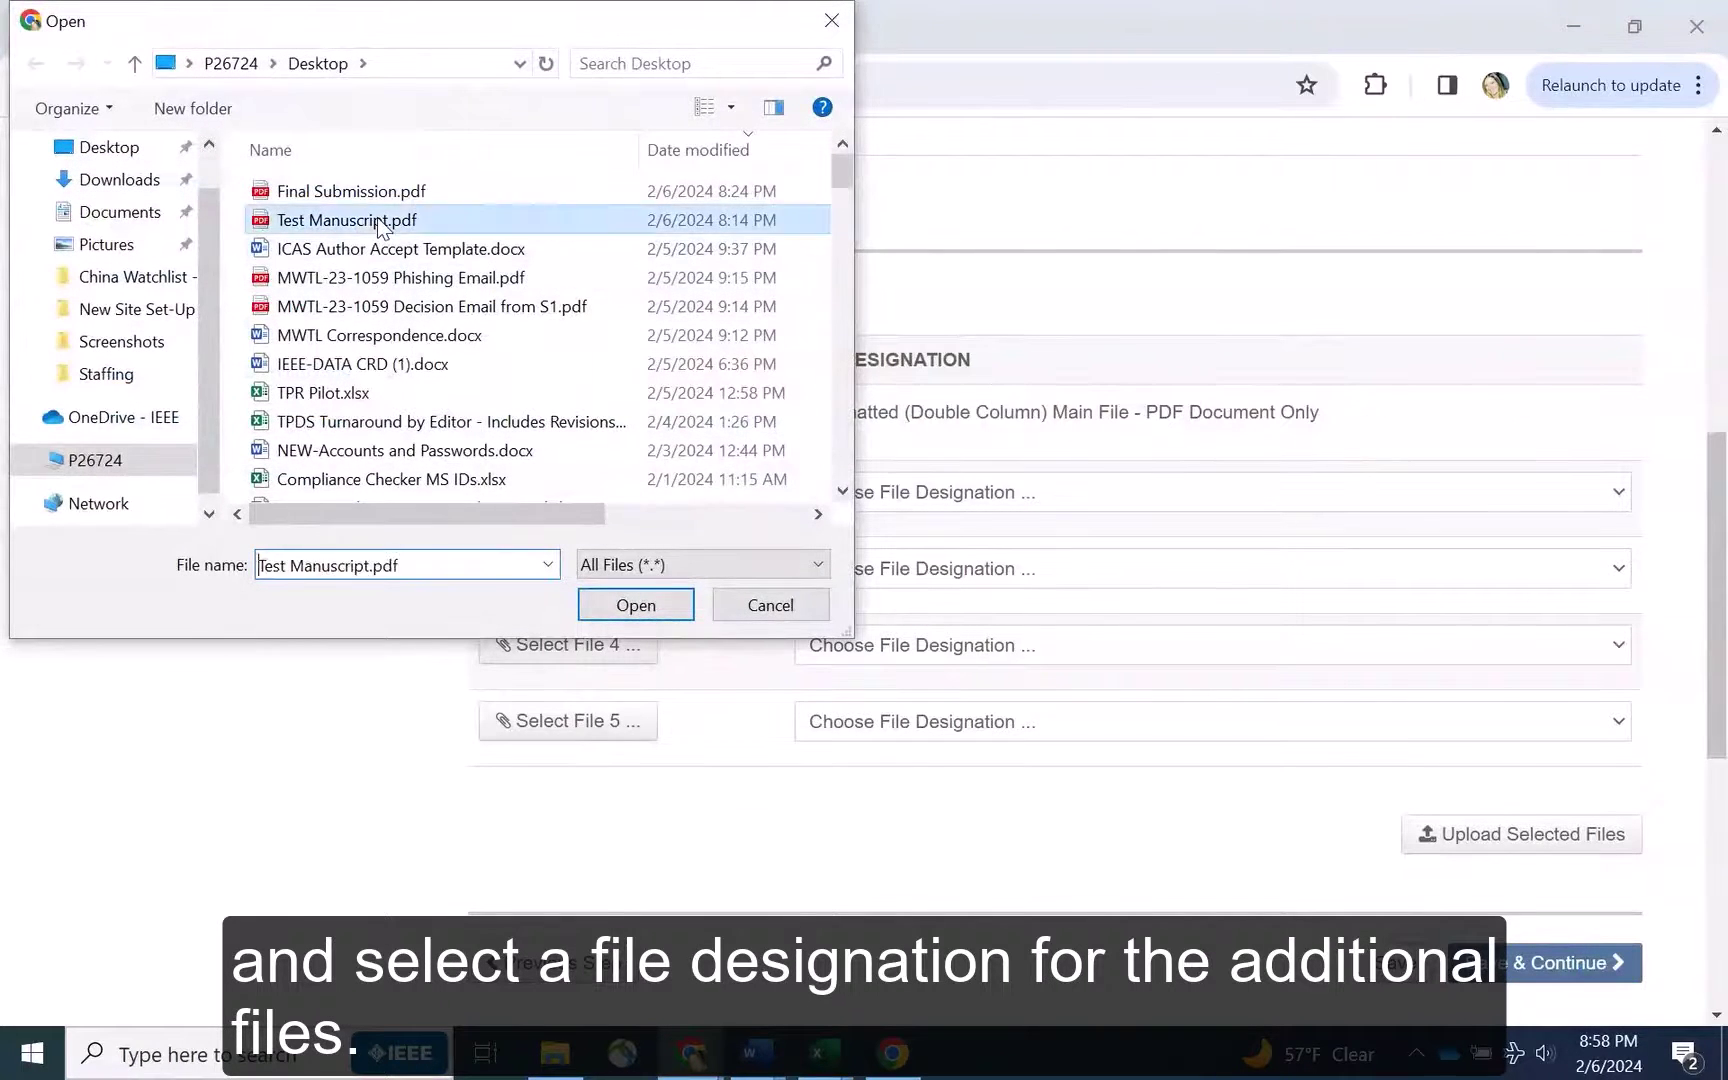
scroll(860, 432, down, 2)
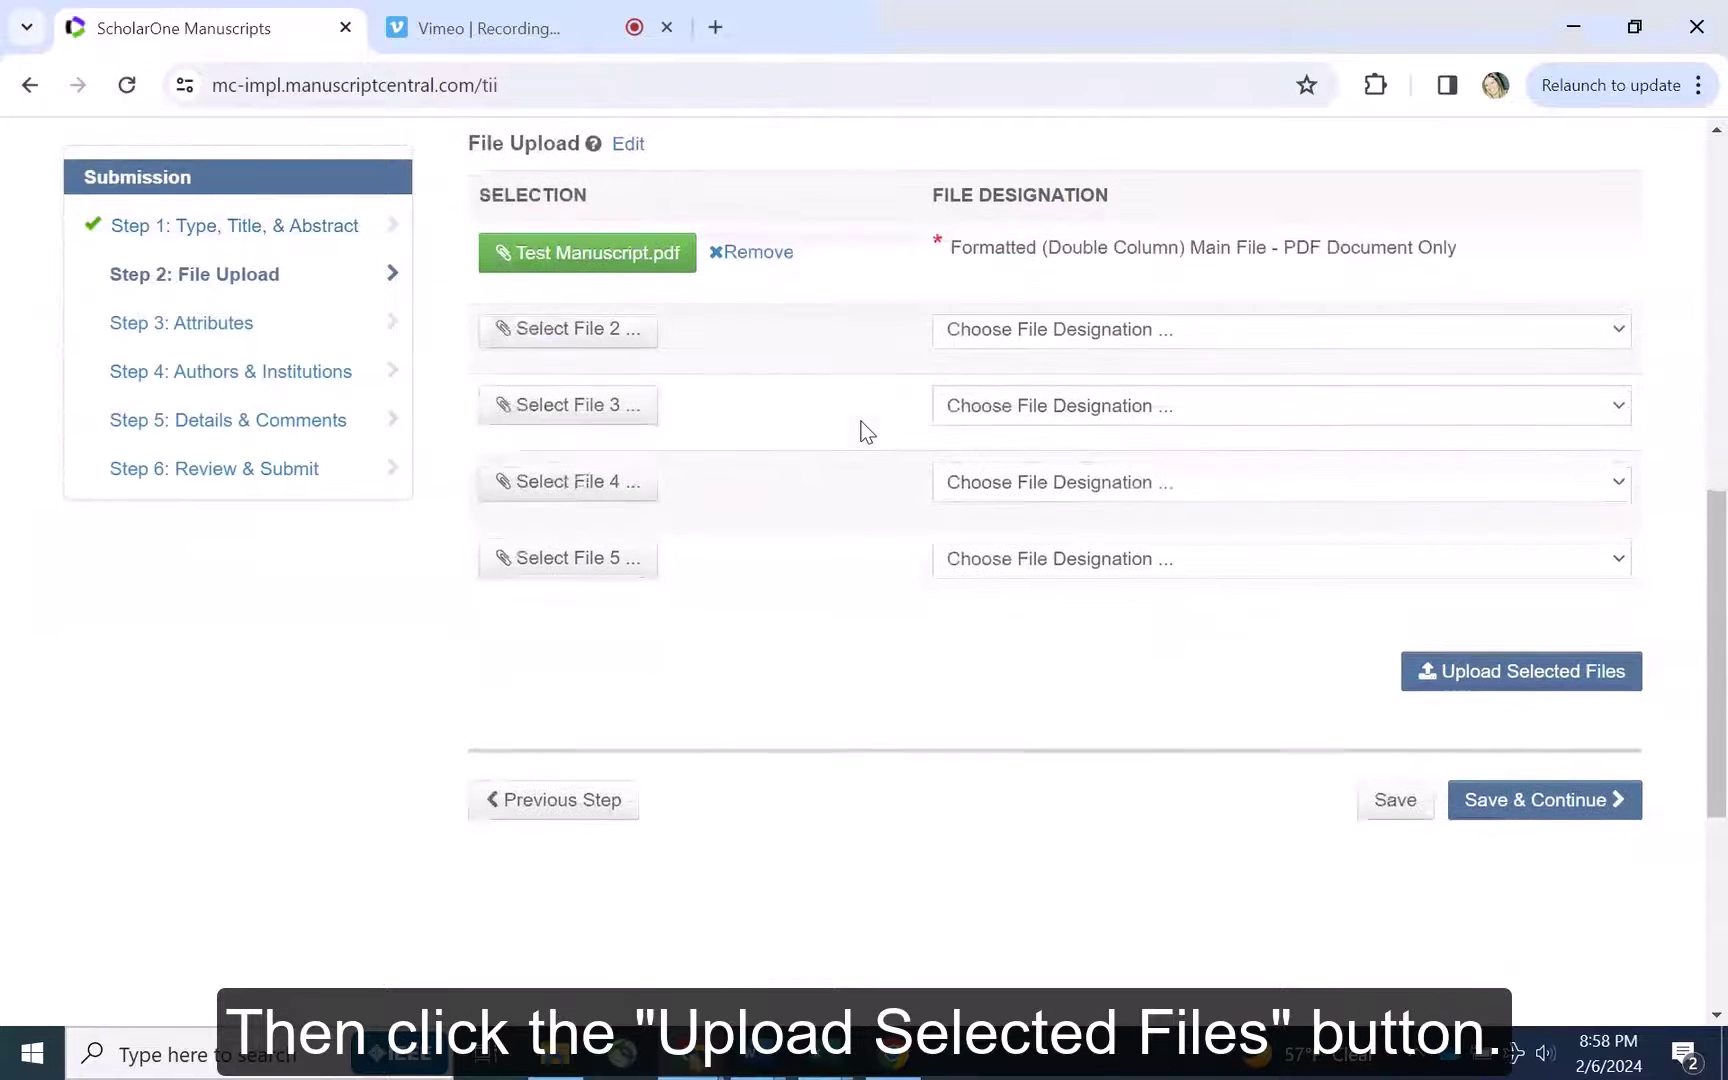
click(1486, 673)
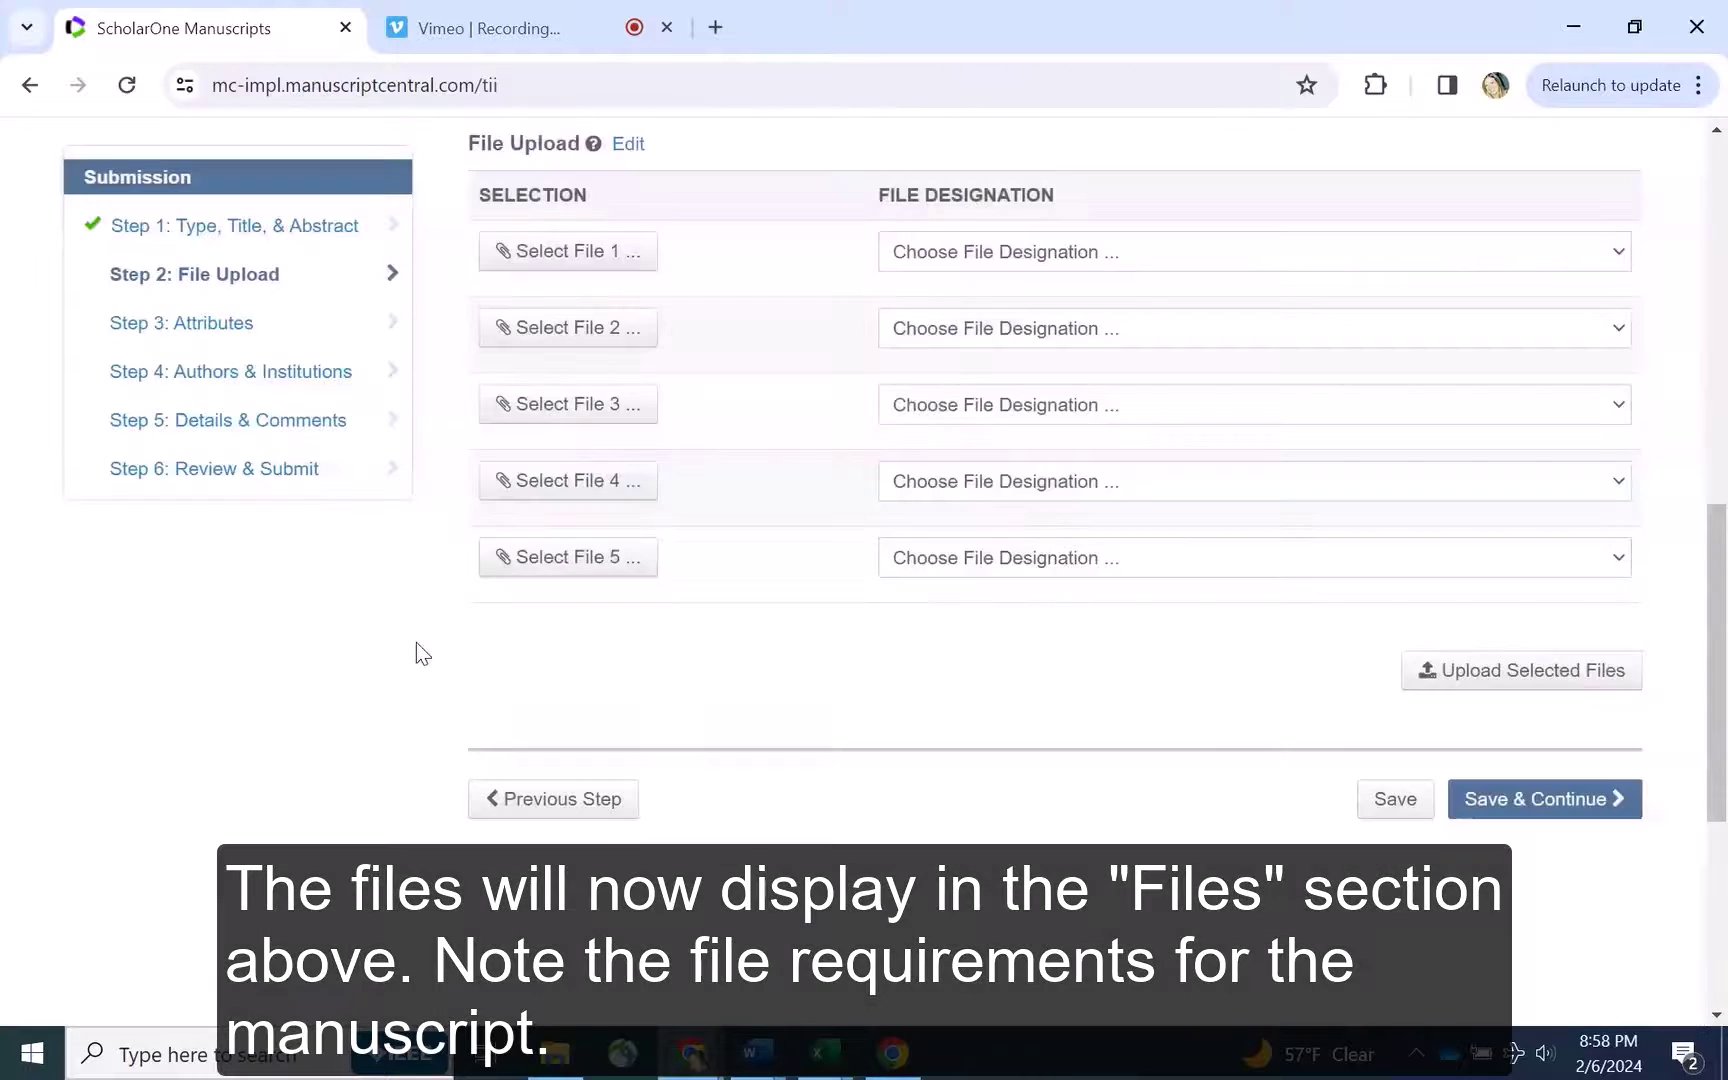
Check the uploaded file's designation in the Files table and save Step 2
scroll(451, 644, up, 4)
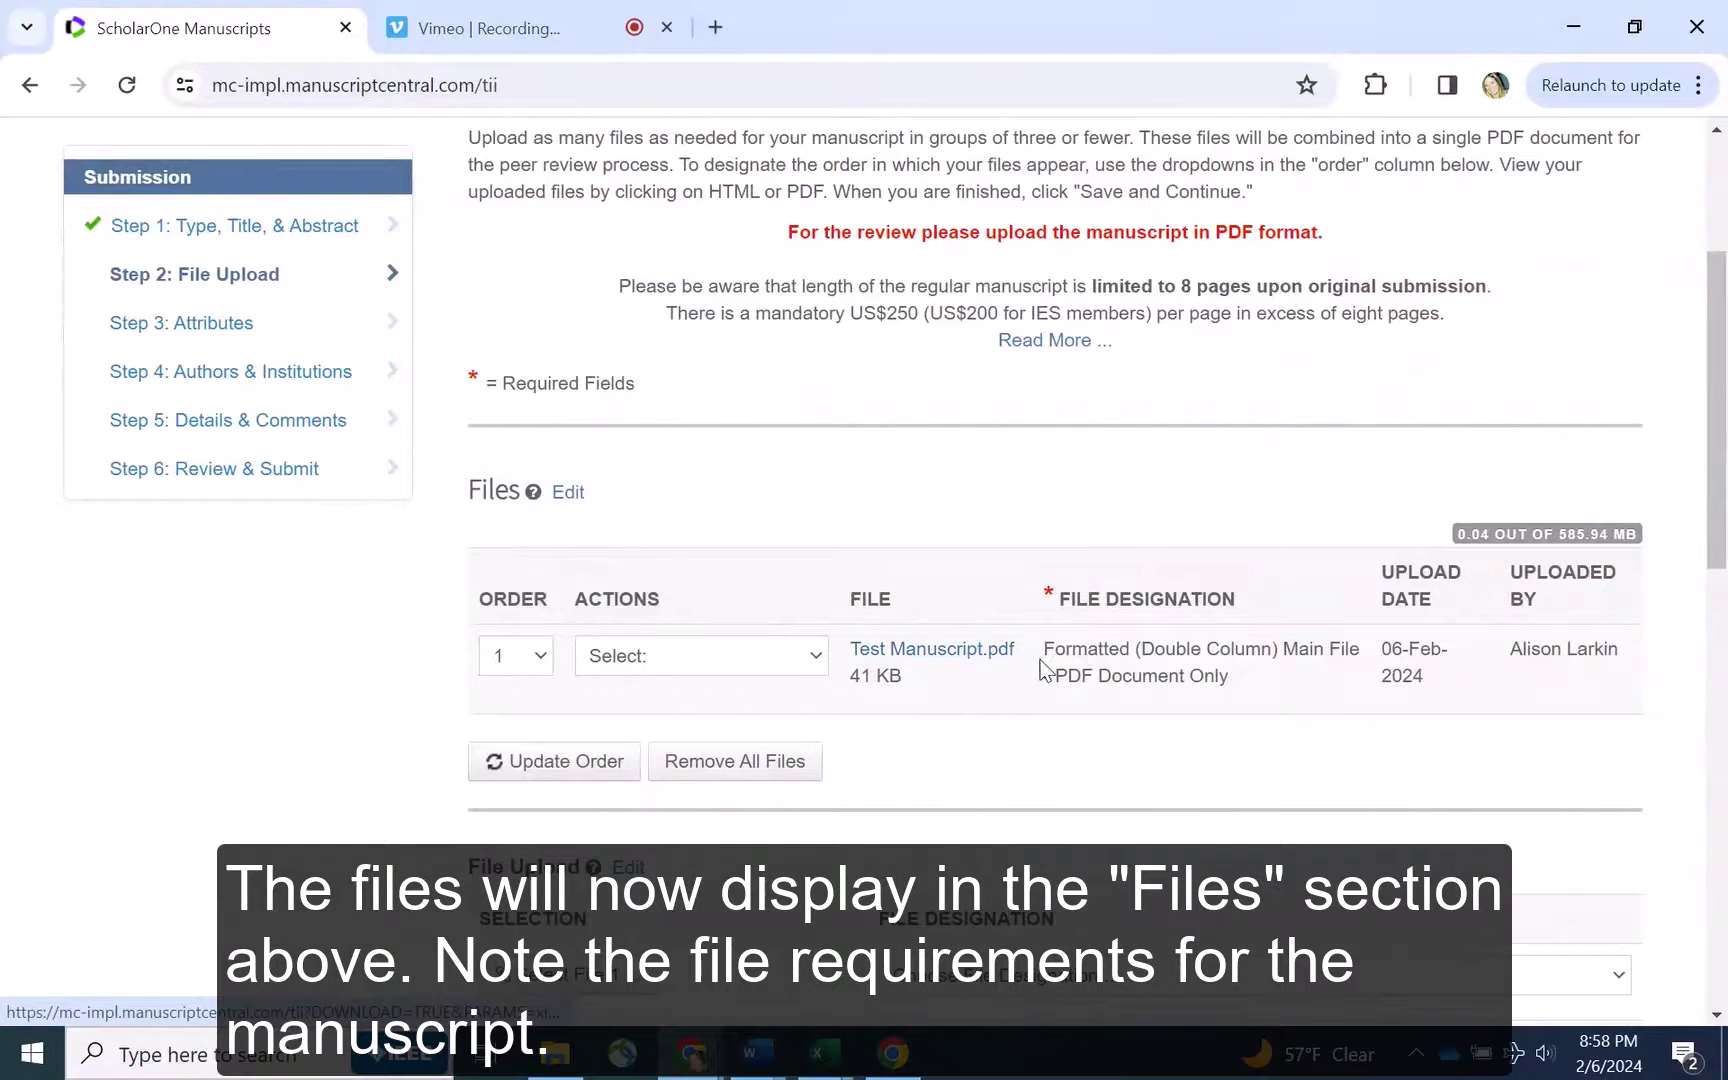
drag(1261, 683, 1045, 645)
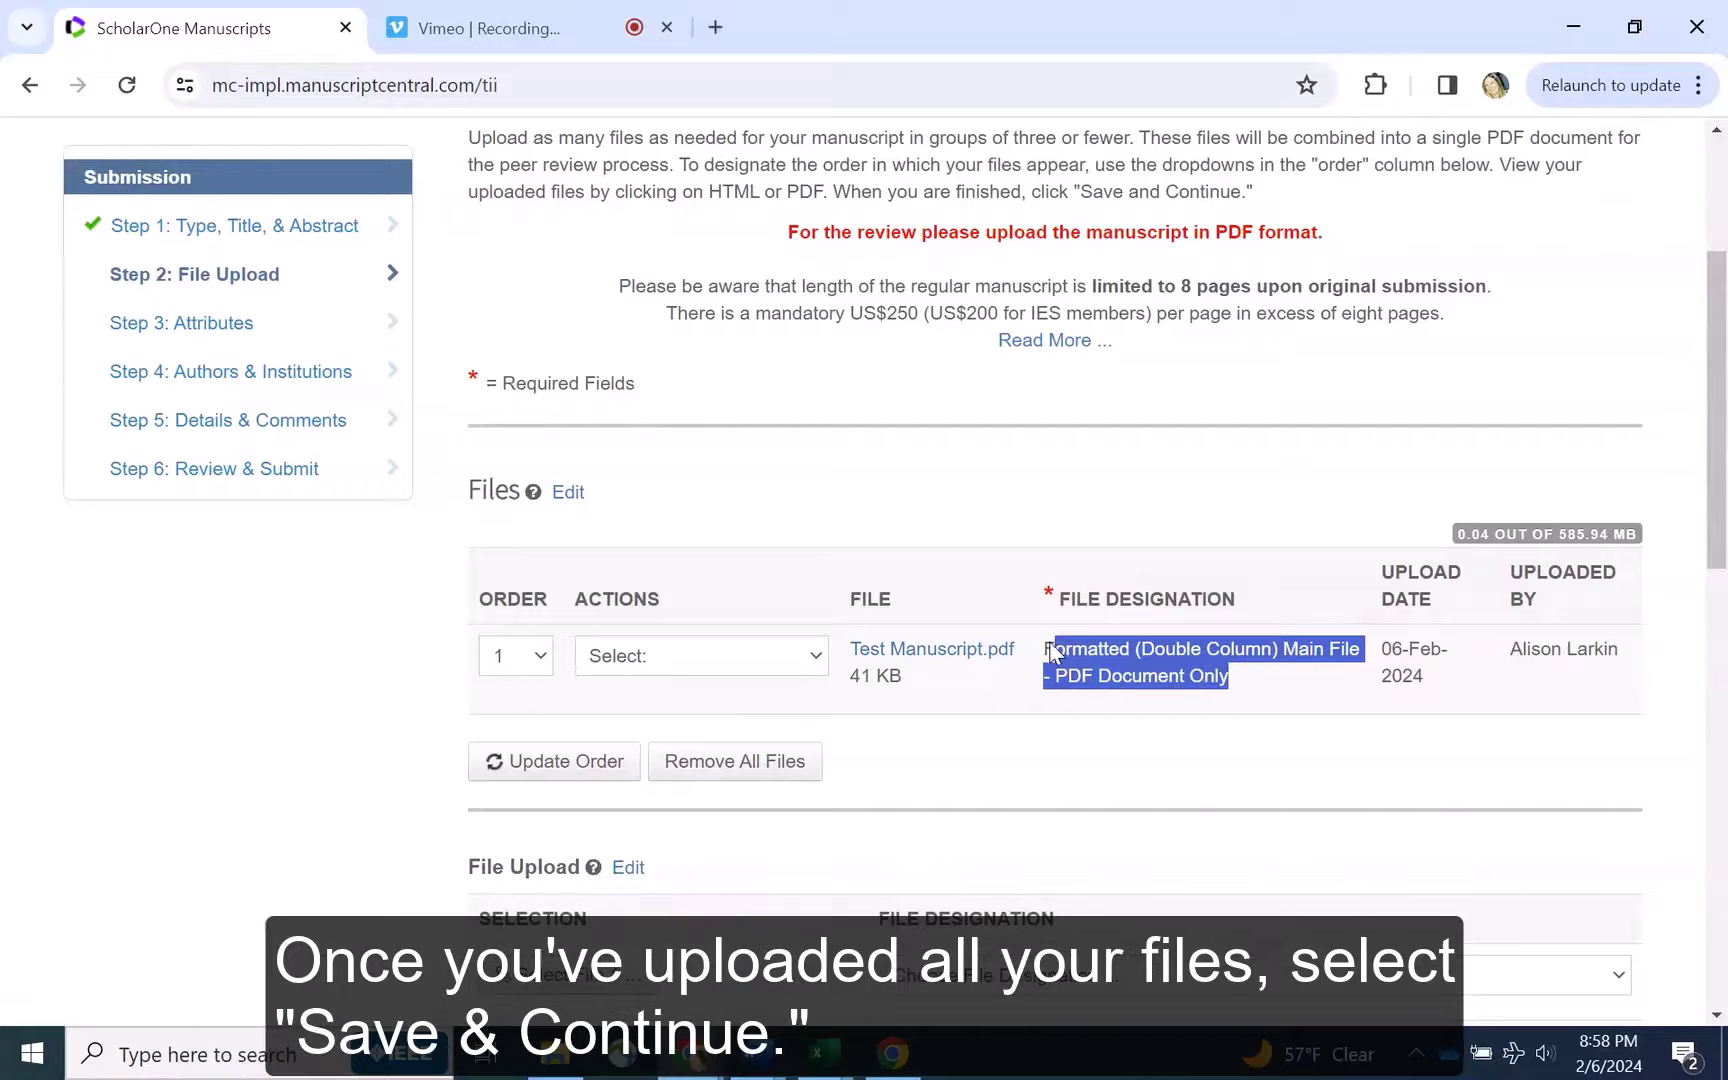
click(408, 660)
scroll(408, 660, down, 6)
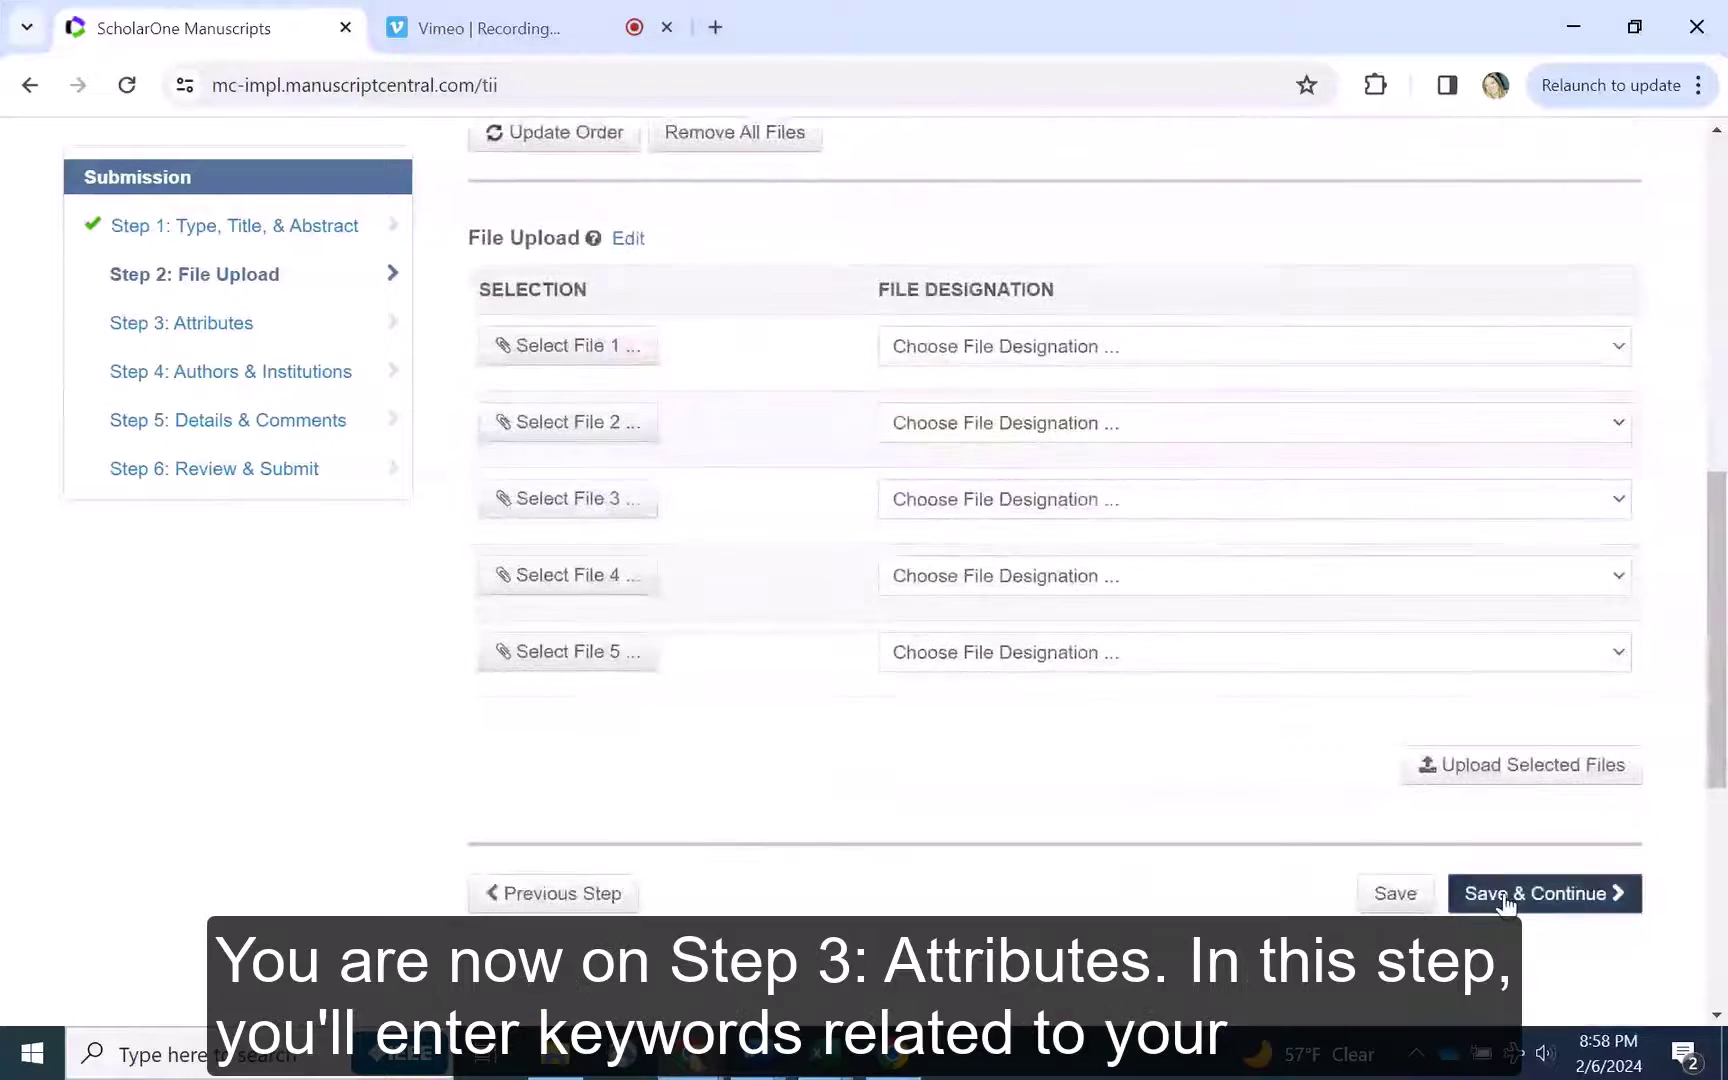
click(1506, 893)
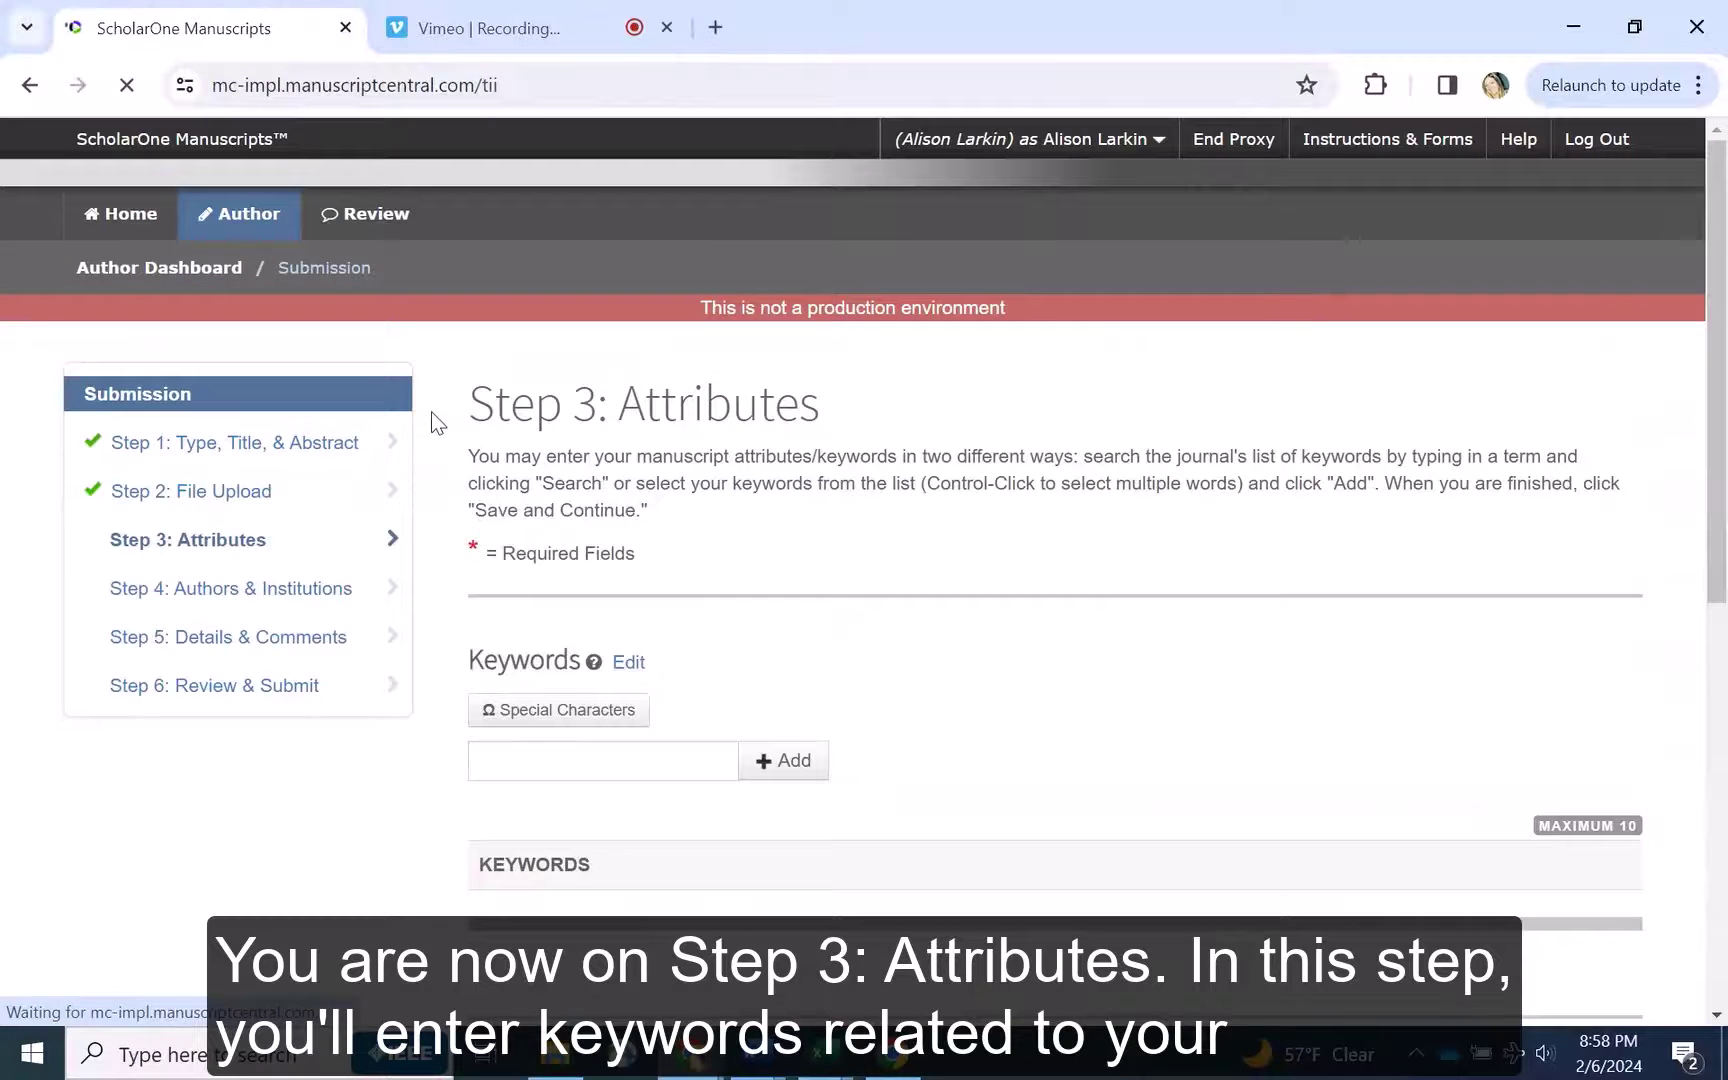
Add the keywords 'Publishing' and 'IEEE', then save Step 3
scroll(432, 417, down, 2)
click(503, 532)
text(P)
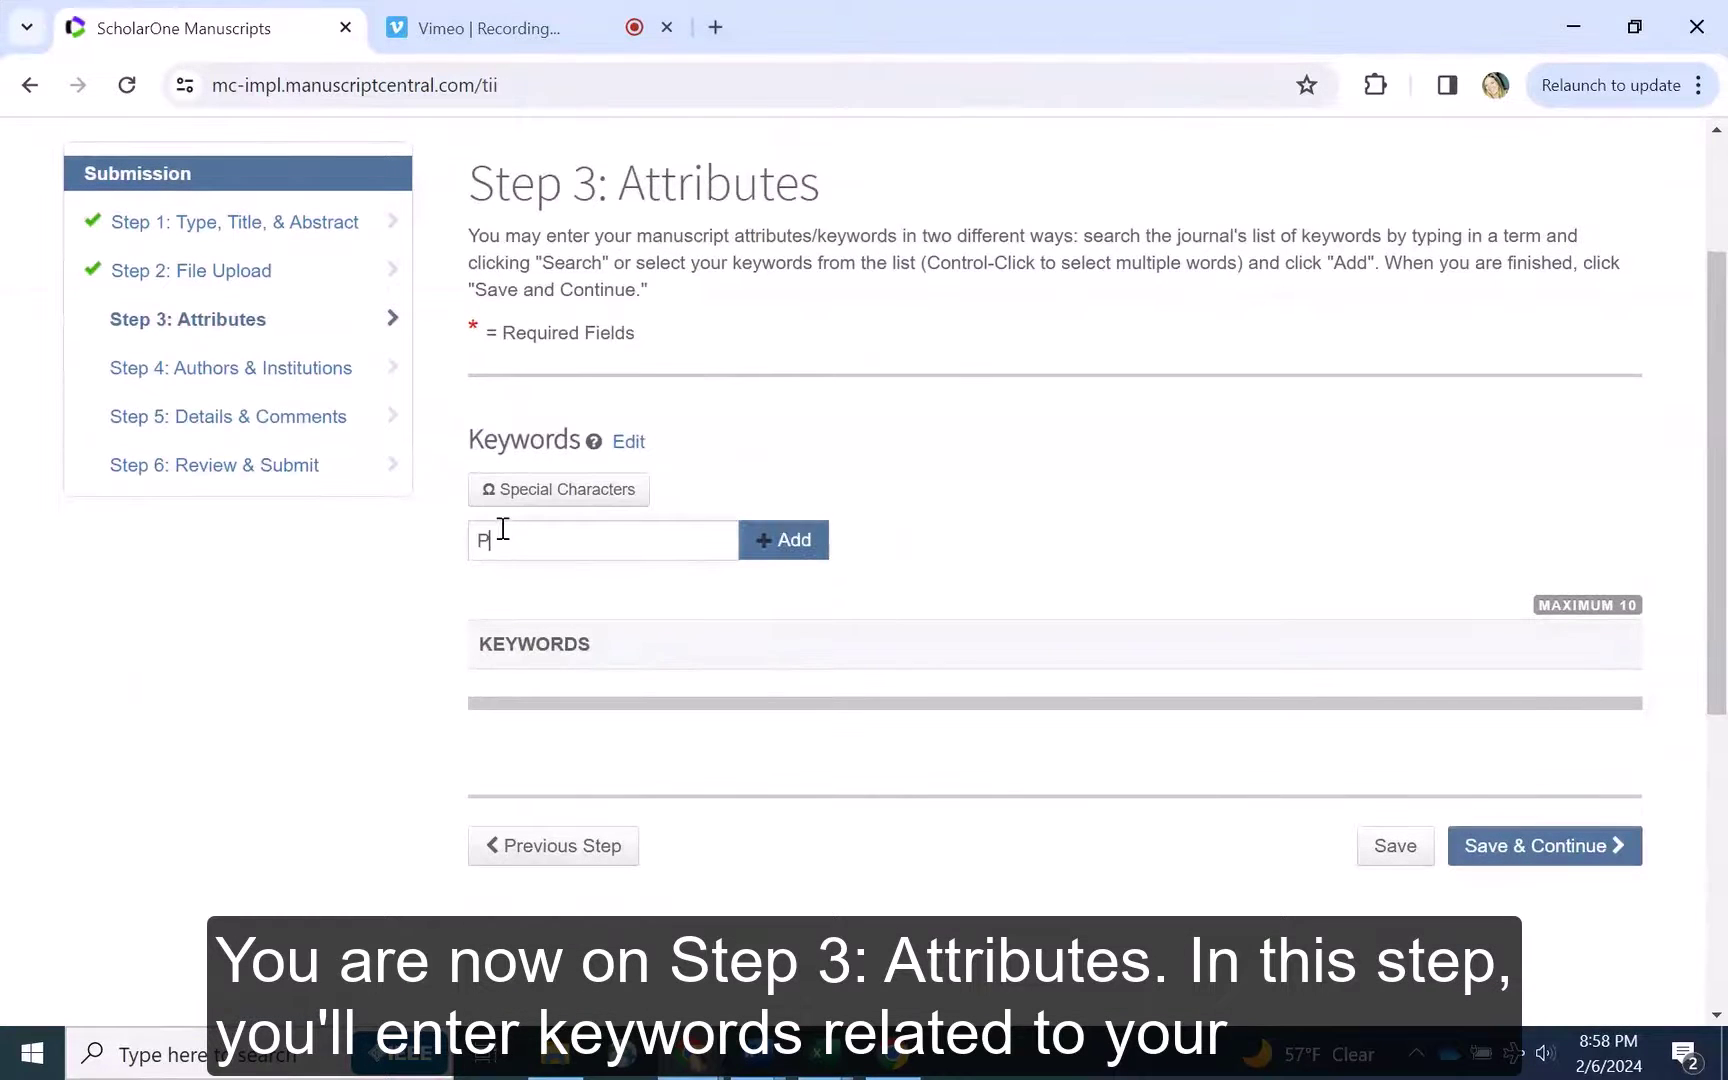
text(ublishing)
click(741, 541)
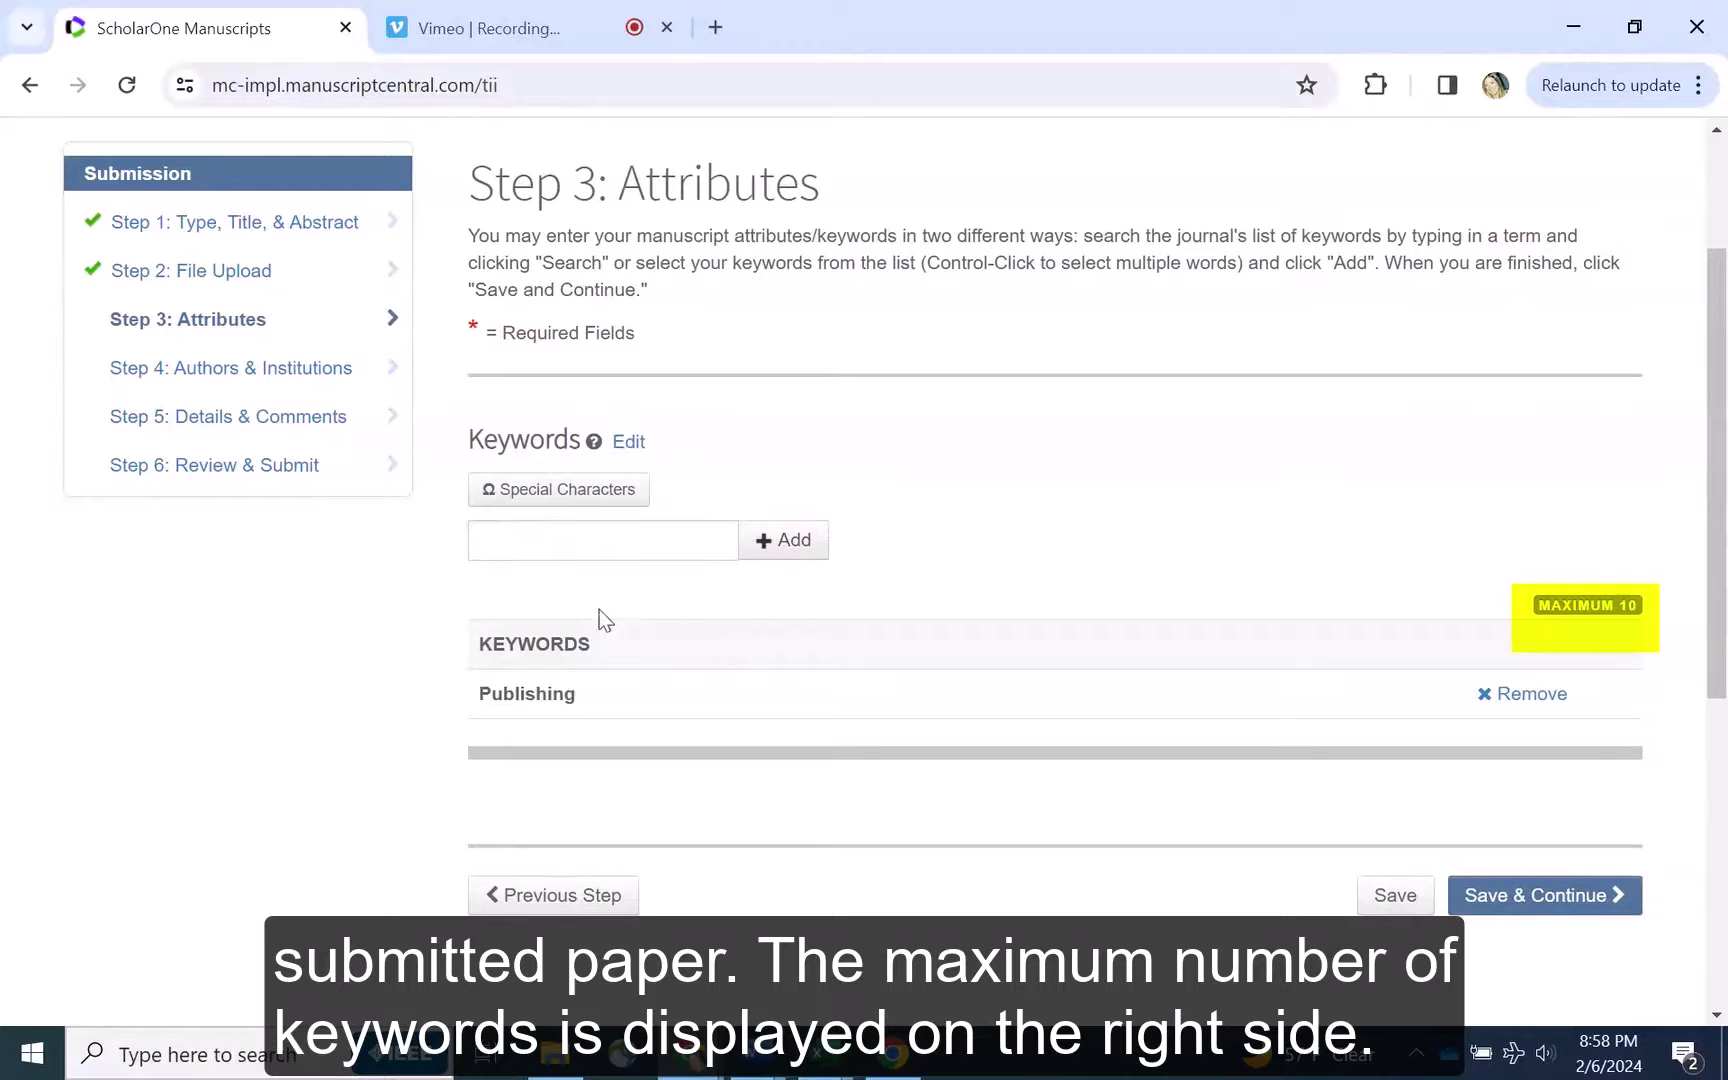
click(576, 546)
text(IEEE)
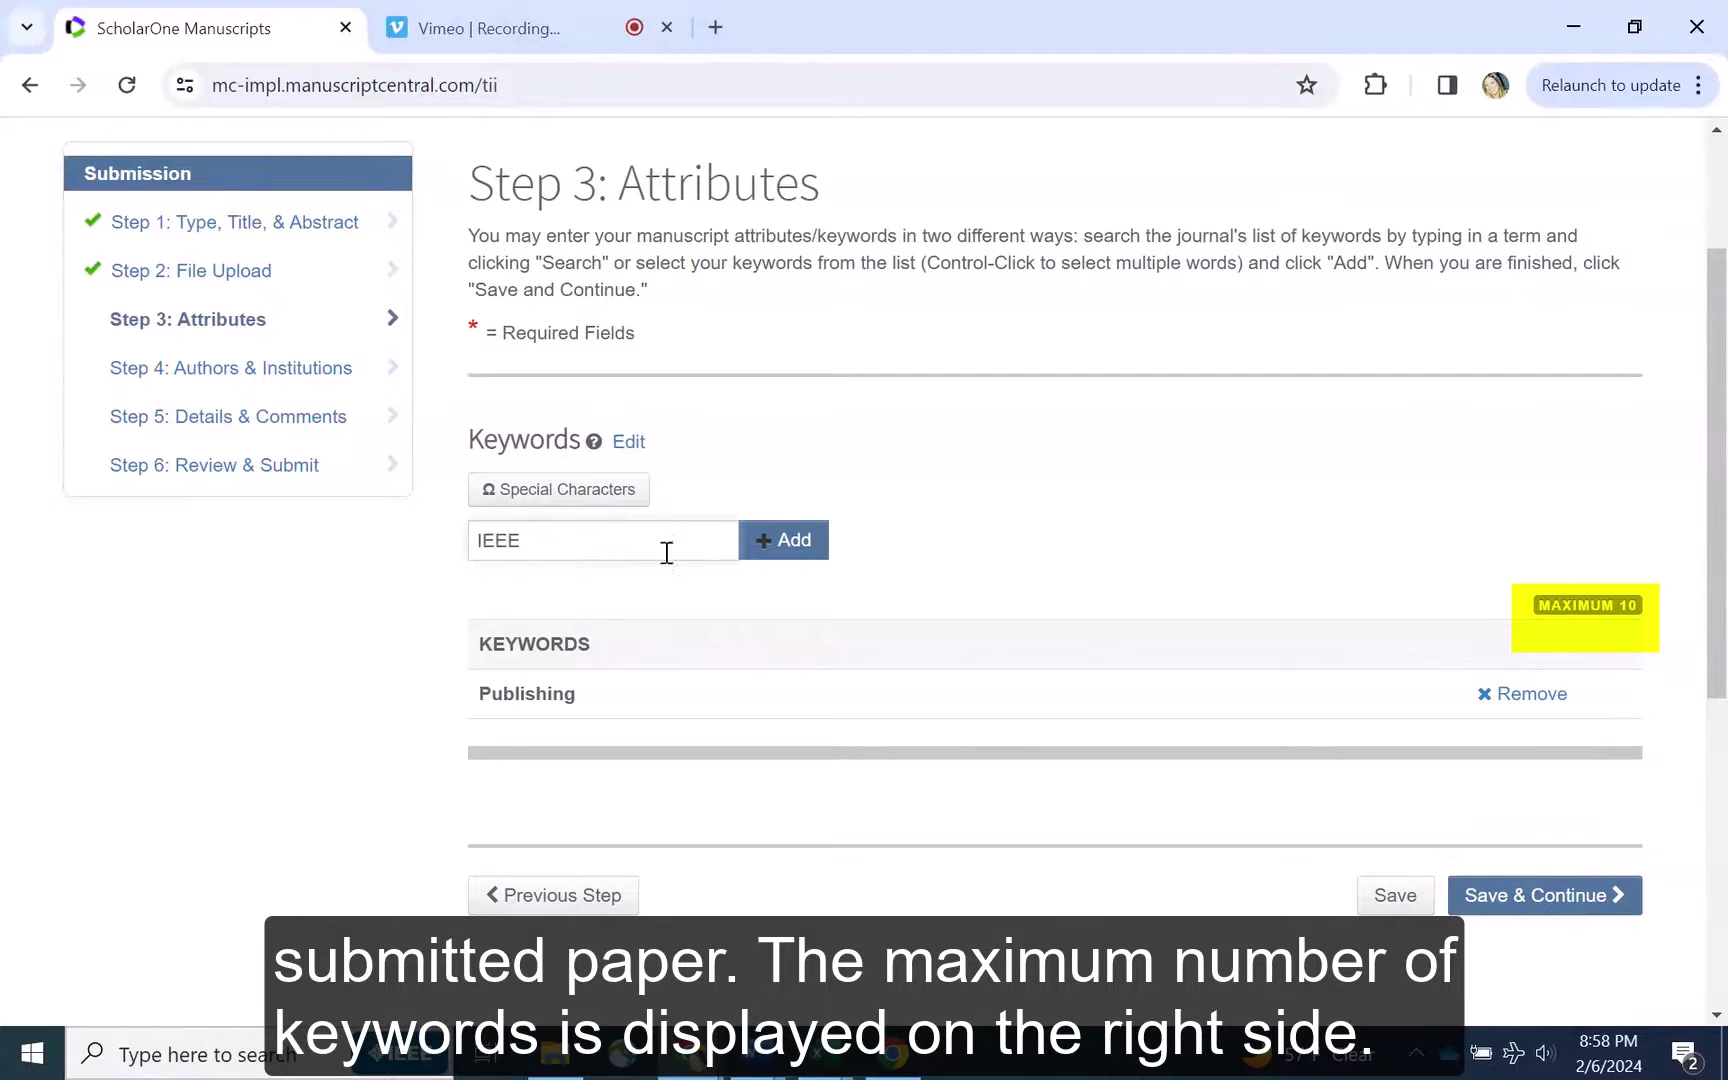
click(783, 545)
scroll(1080, 490, down, 2)
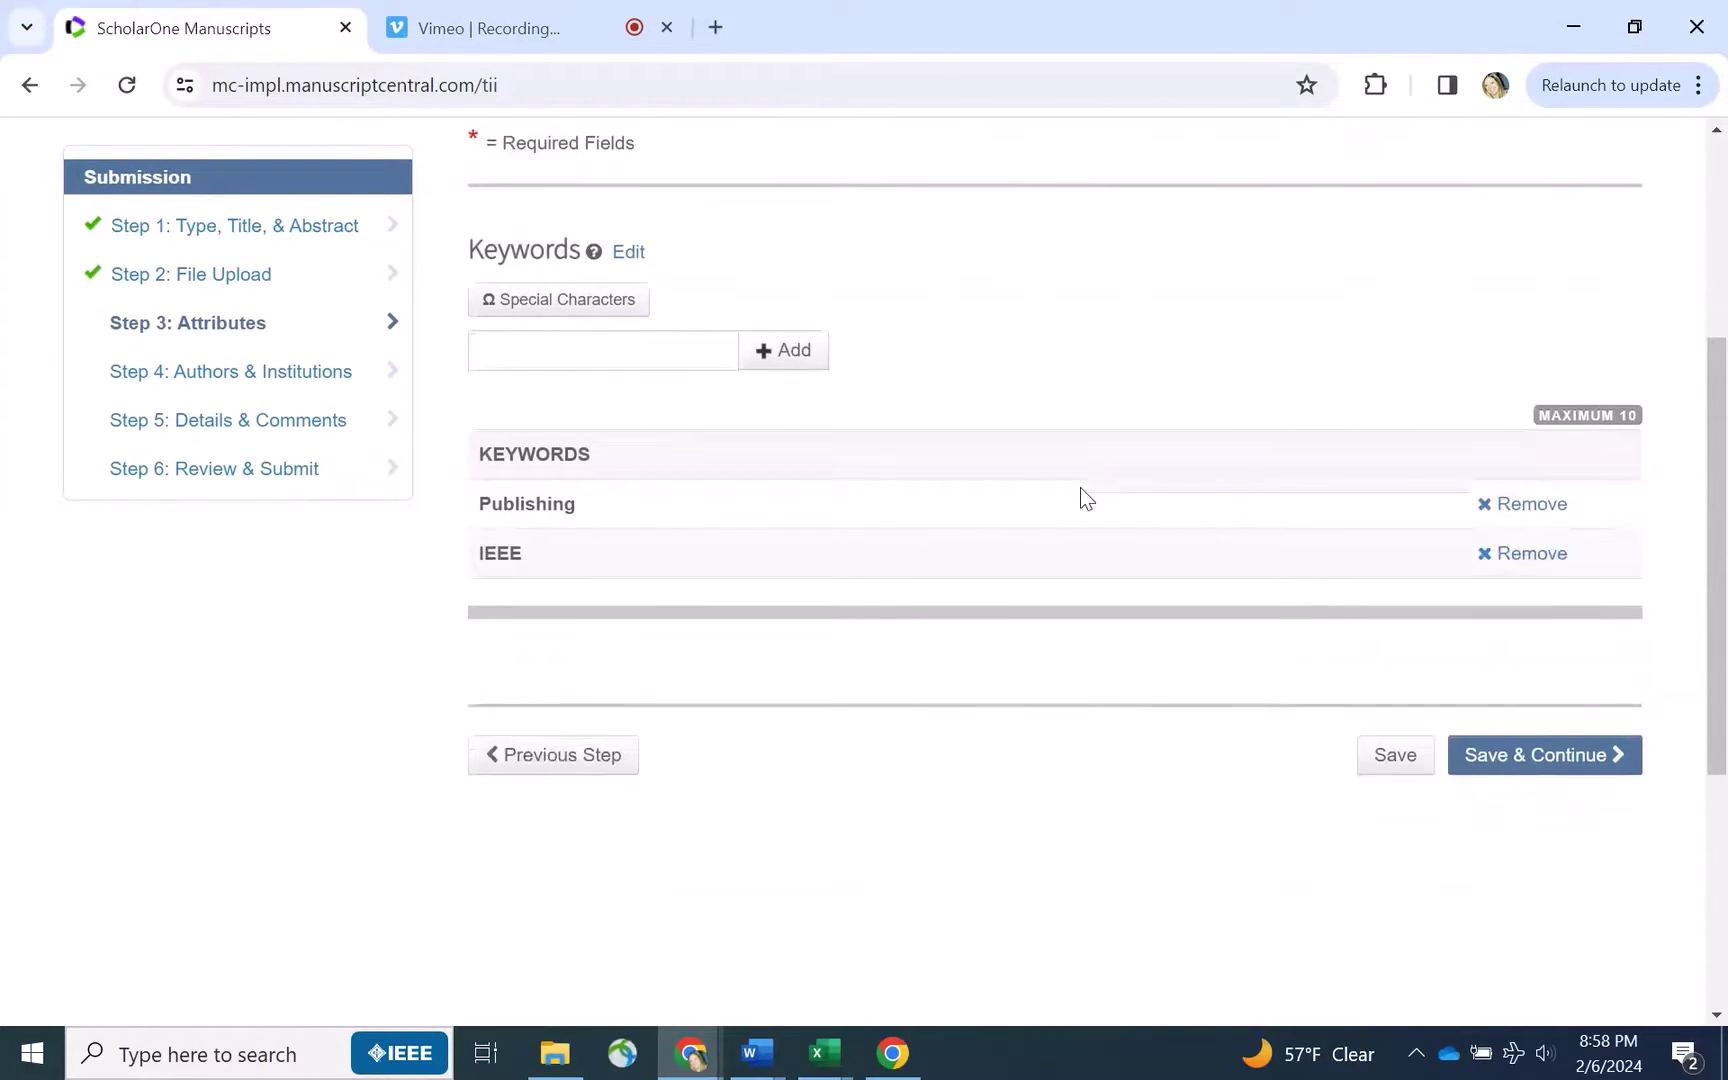
click(1516, 757)
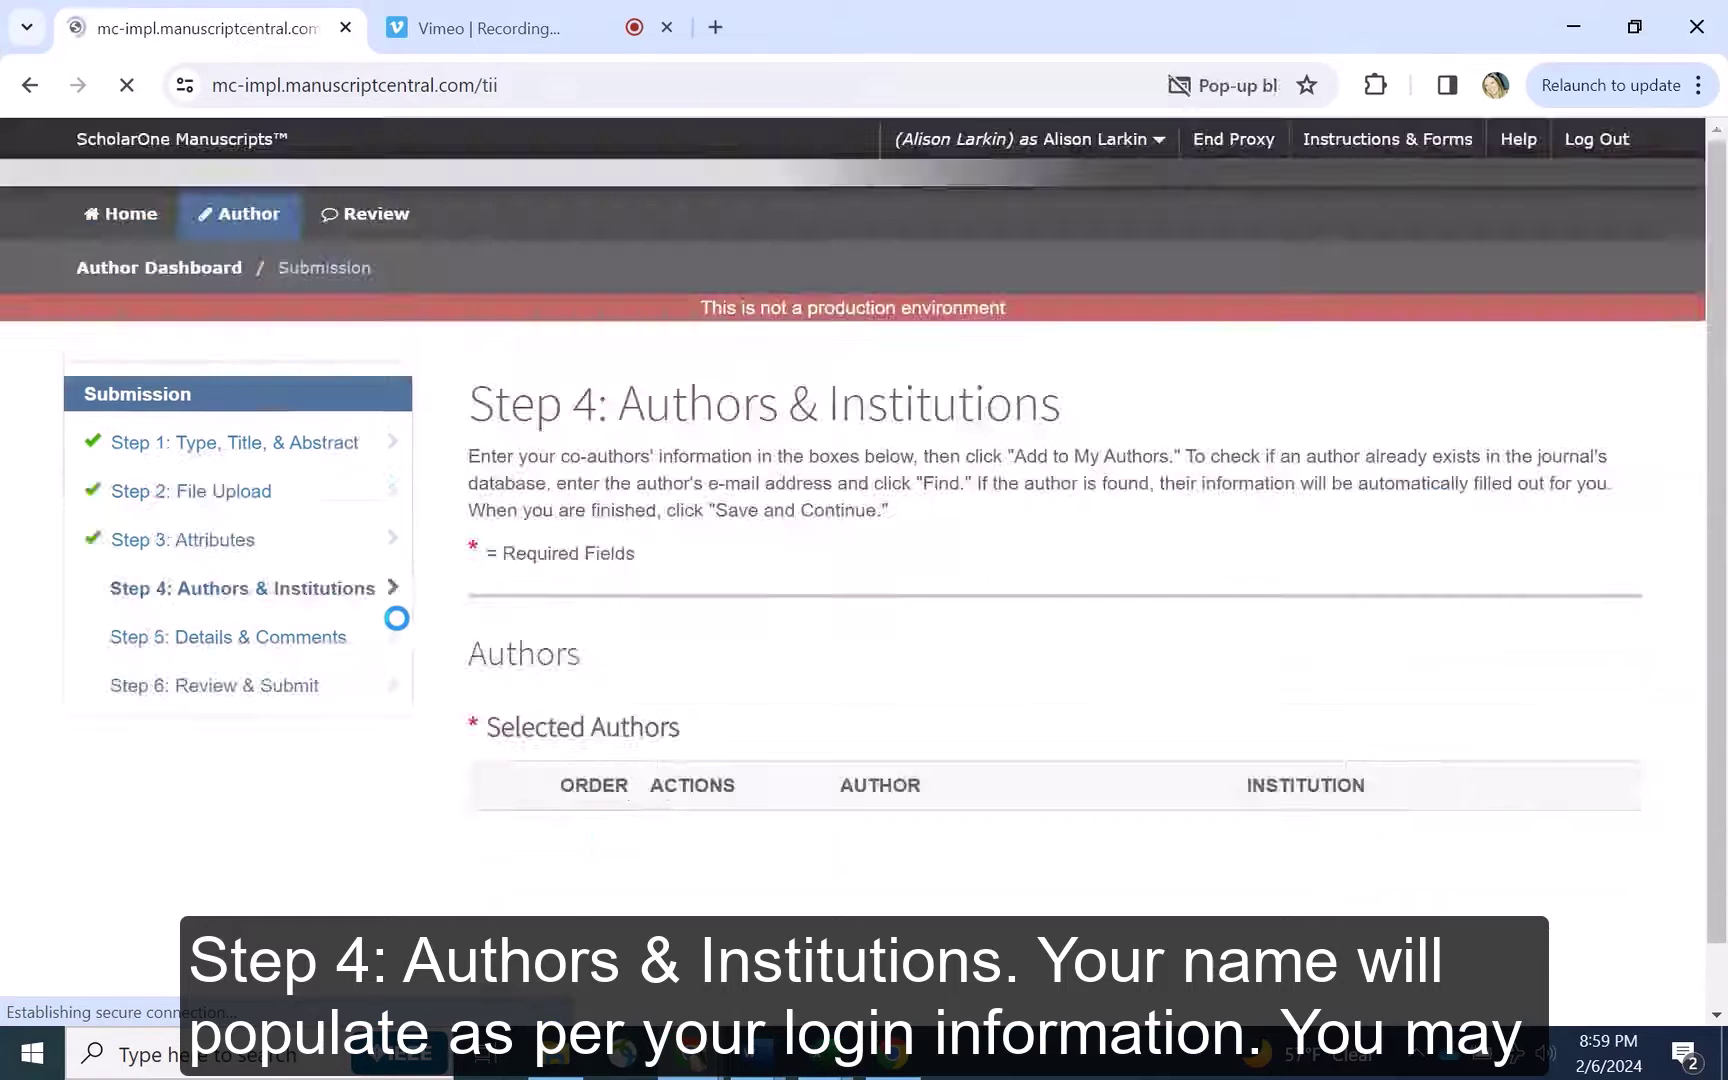
Look up the co-author by e-mail and add them as author 2
scroll(414, 512, down, 2)
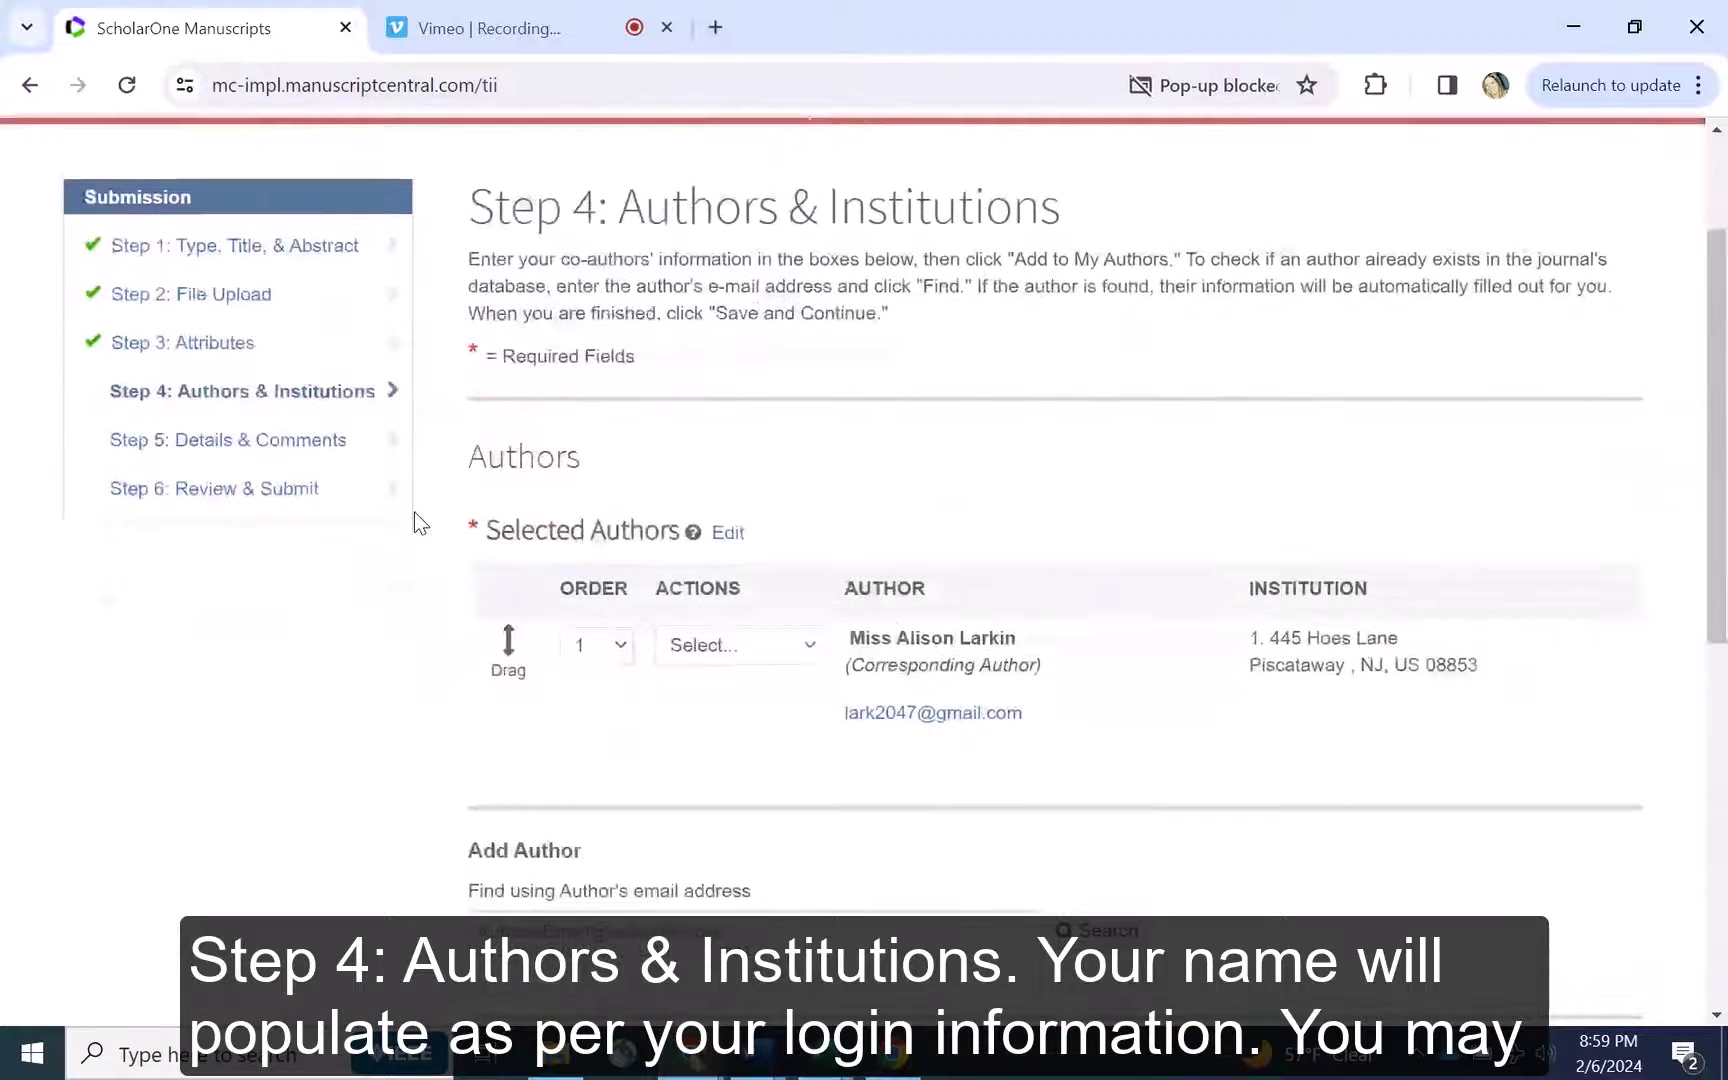
drag(1064, 675, 857, 645)
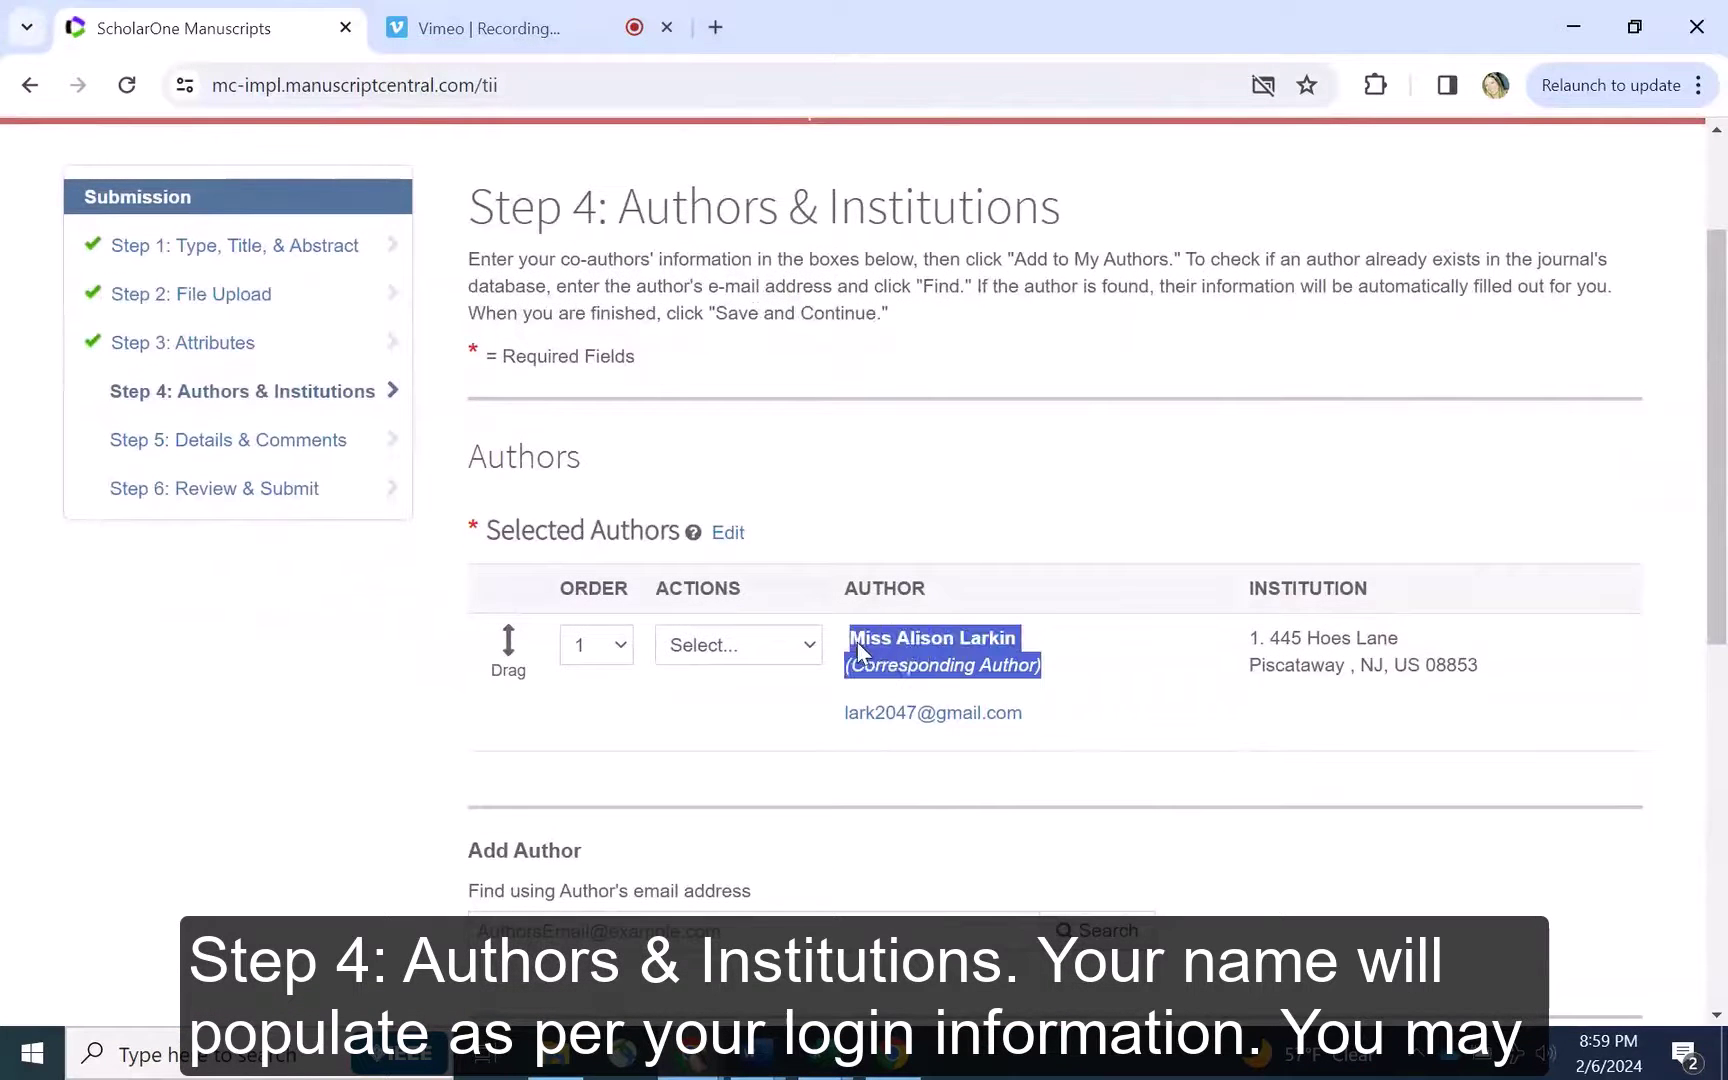
scroll(394, 580, down, 3)
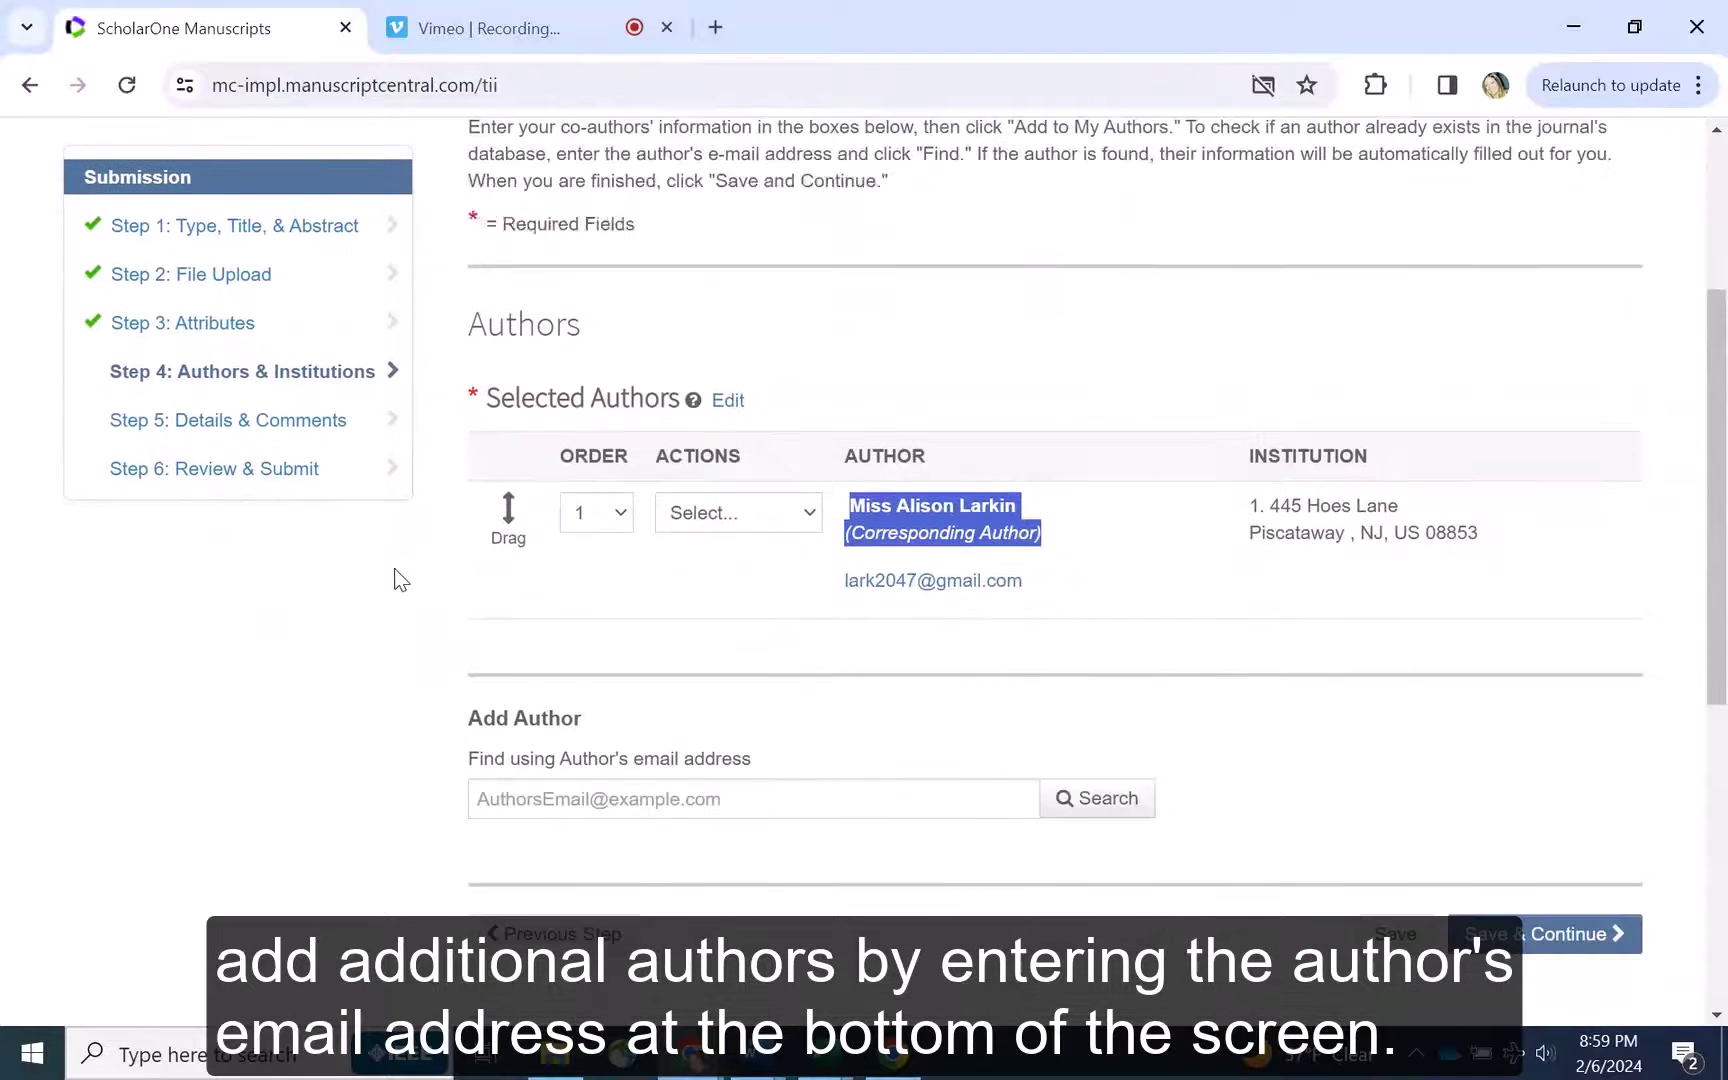
click(501, 633)
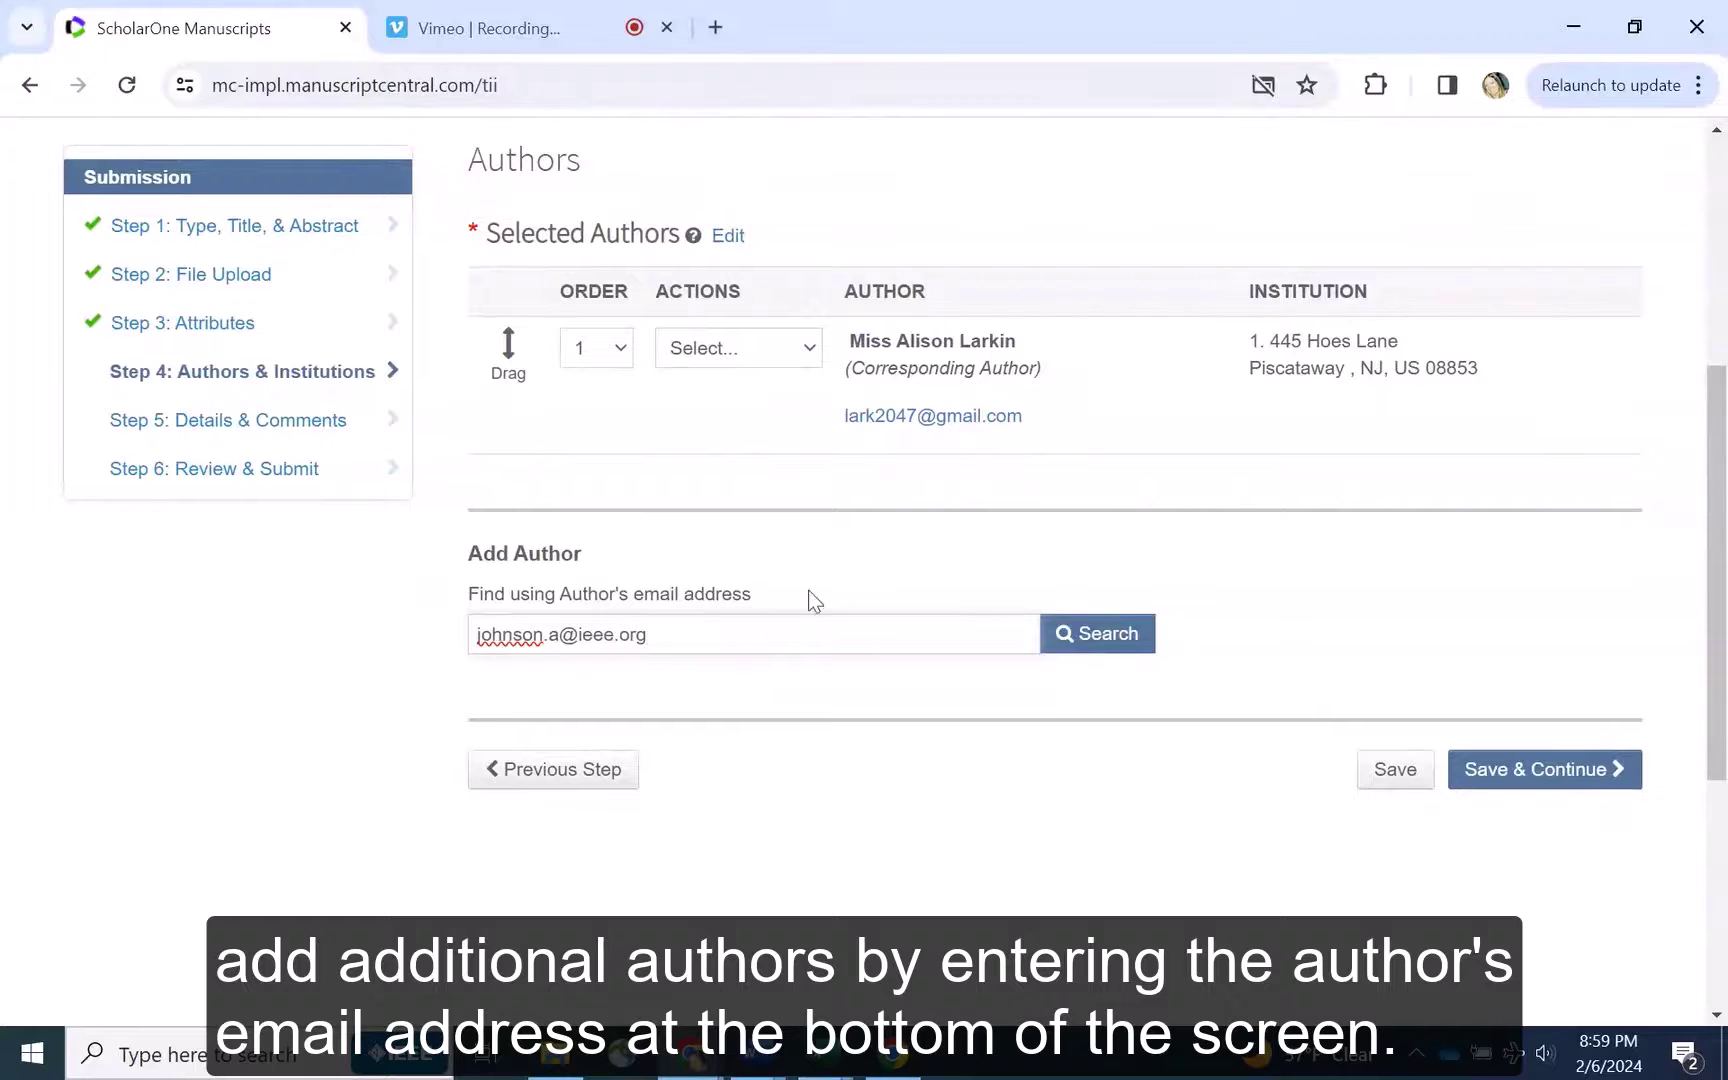
click(1097, 633)
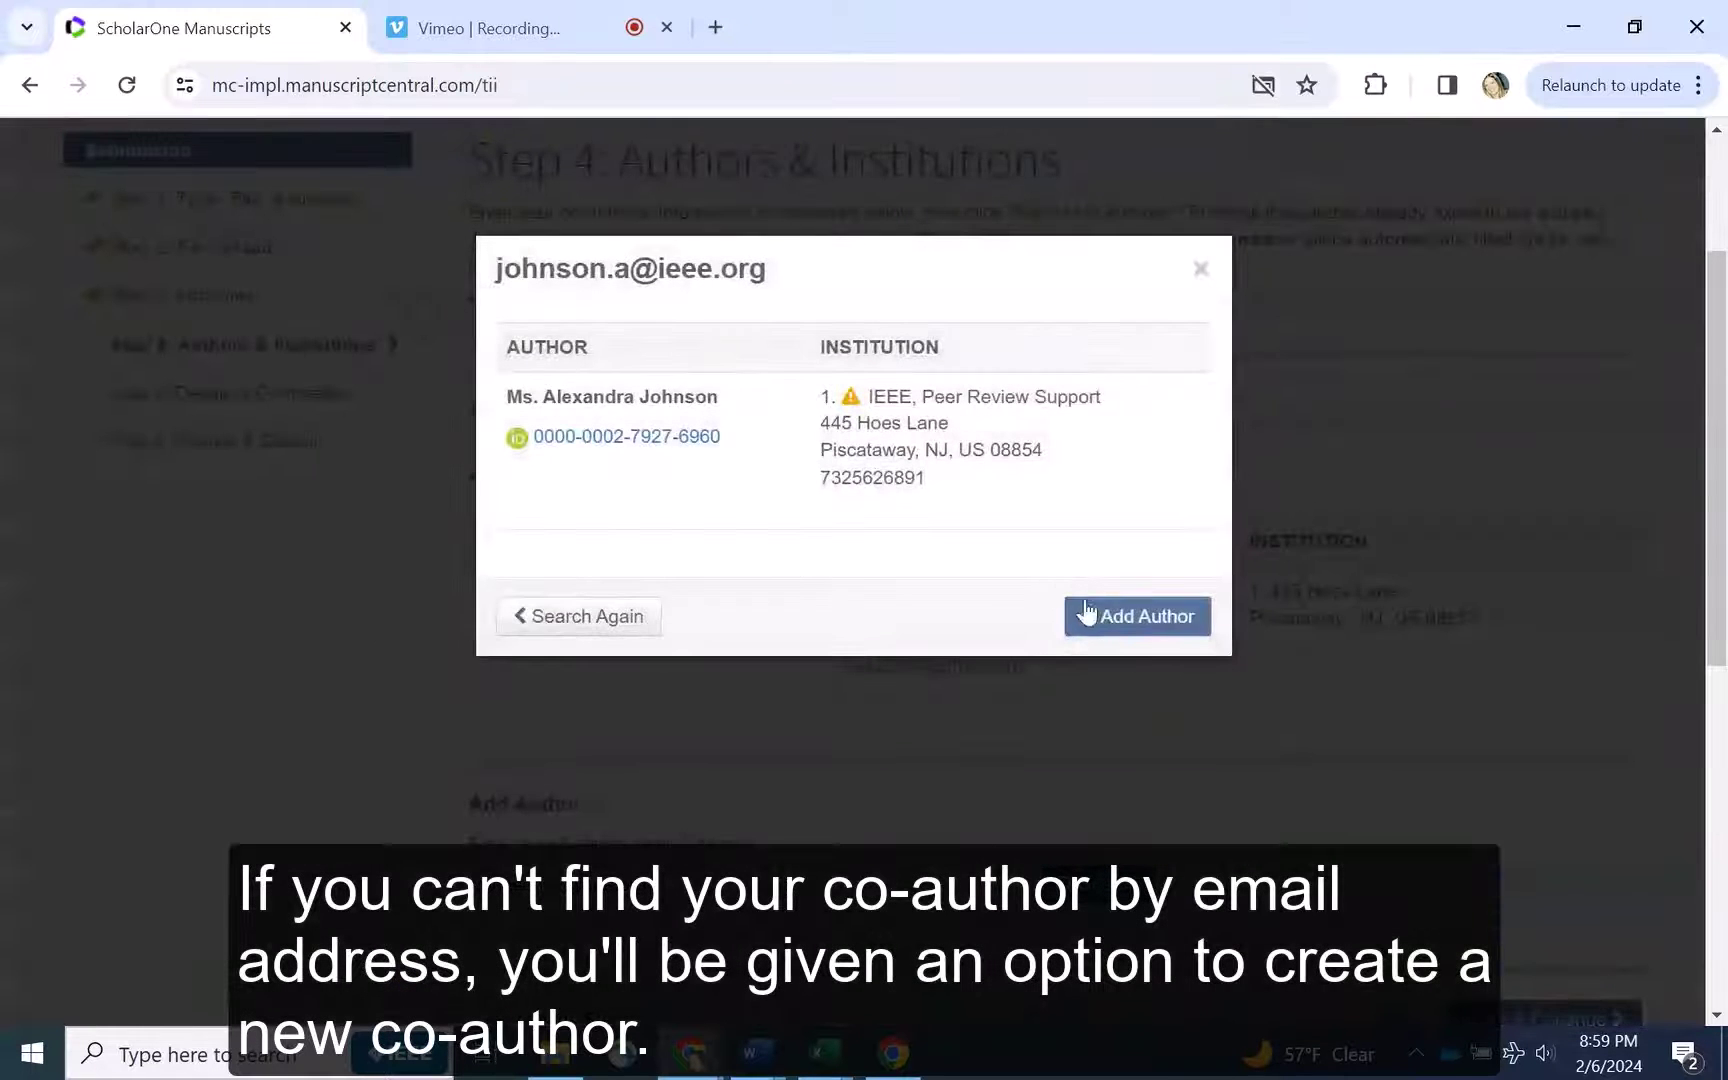
click(1089, 613)
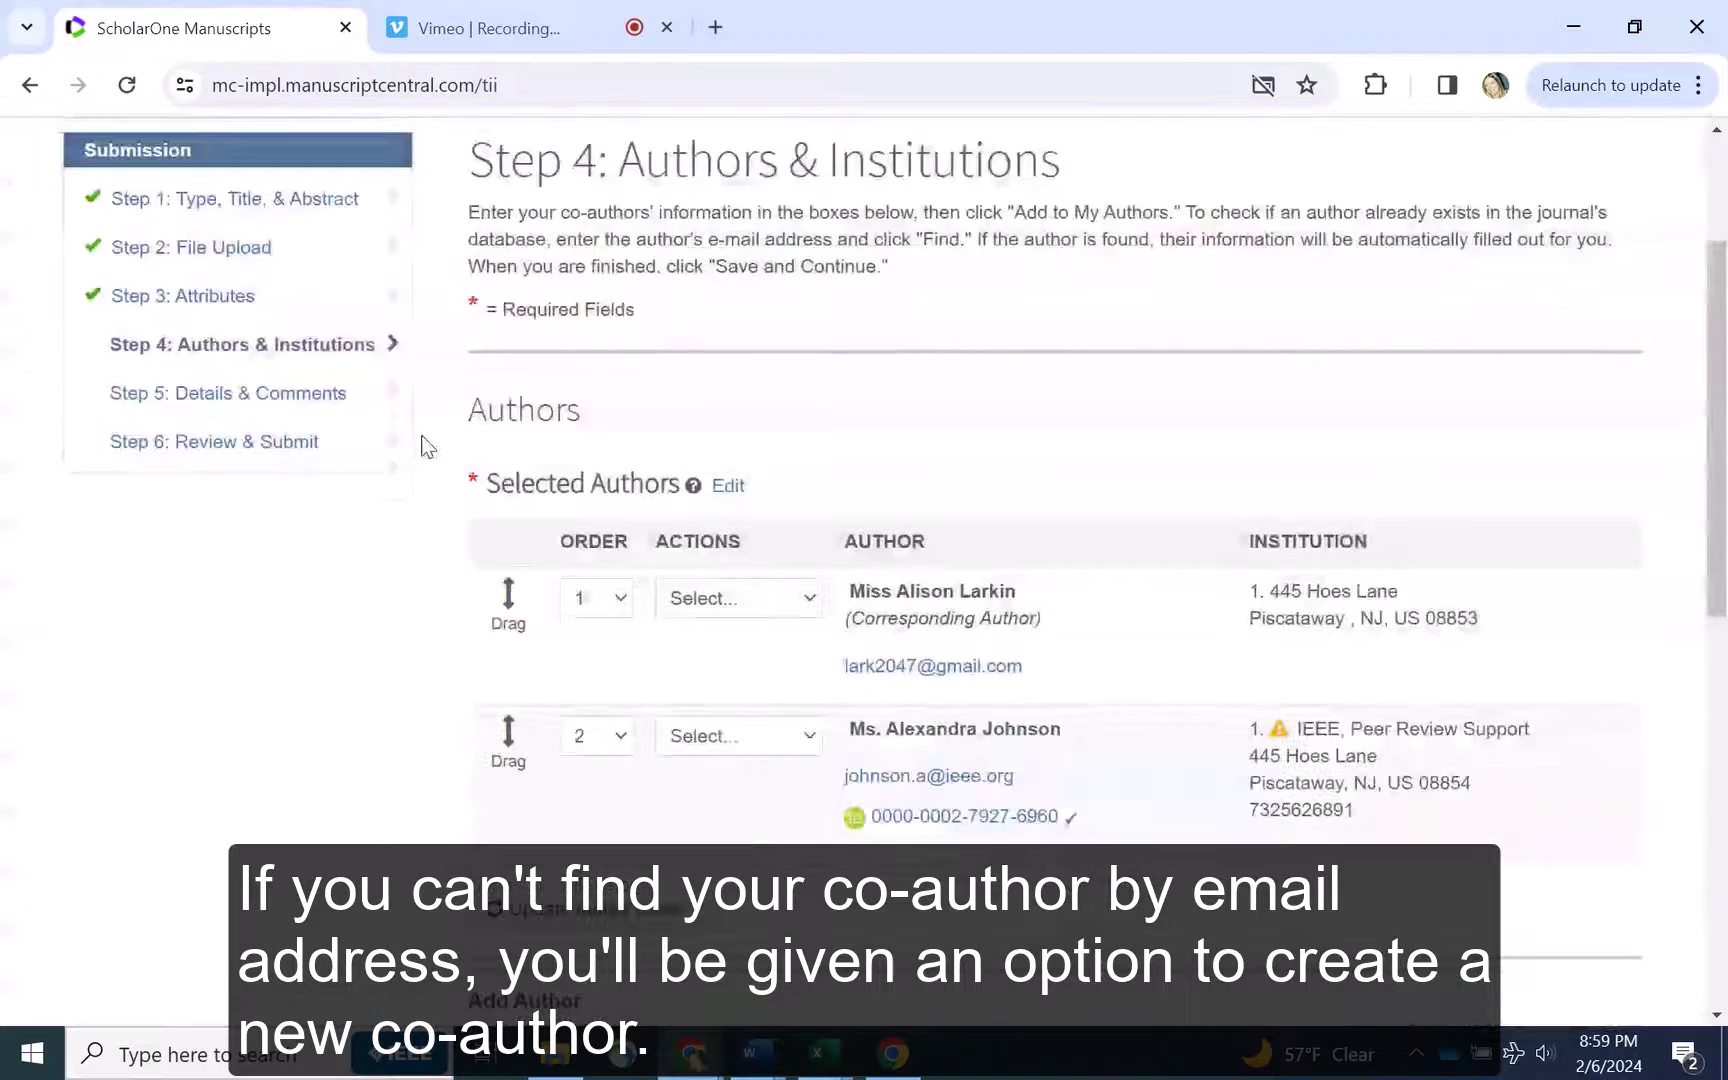
Save the authors step and answer Yes to the funding question
scroll(424, 444, down, 6)
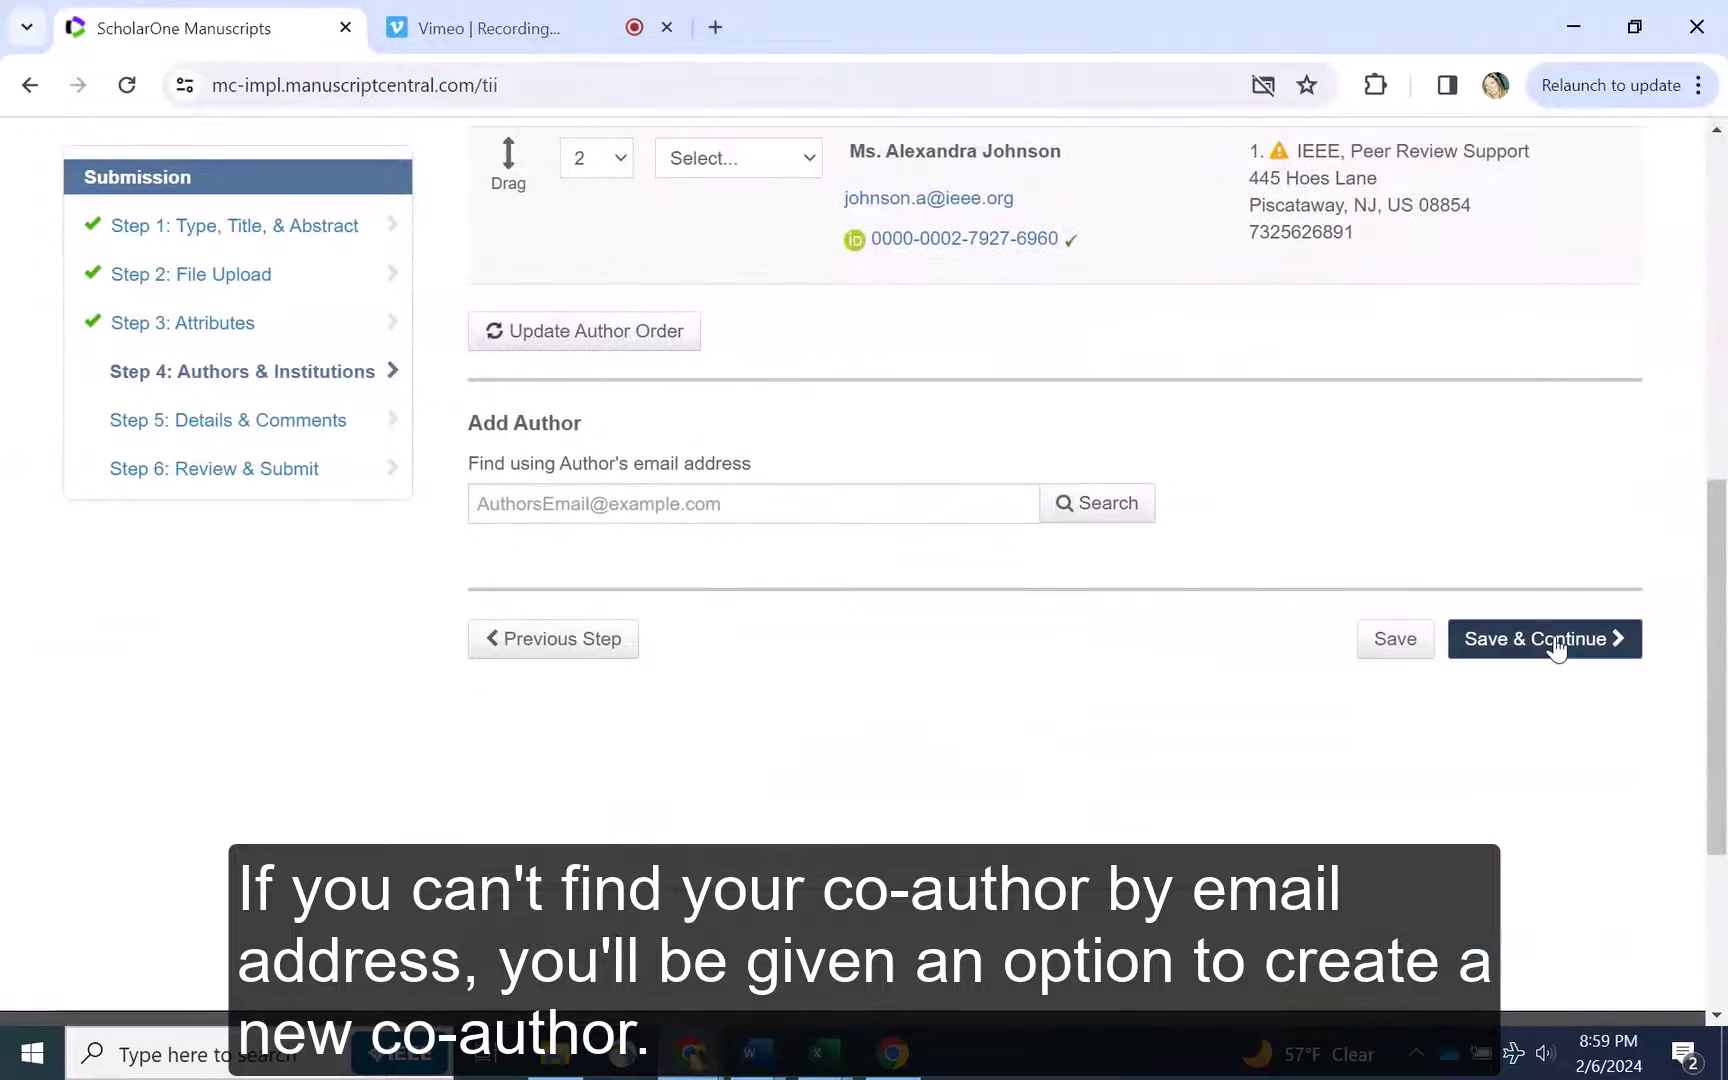
click(1553, 640)
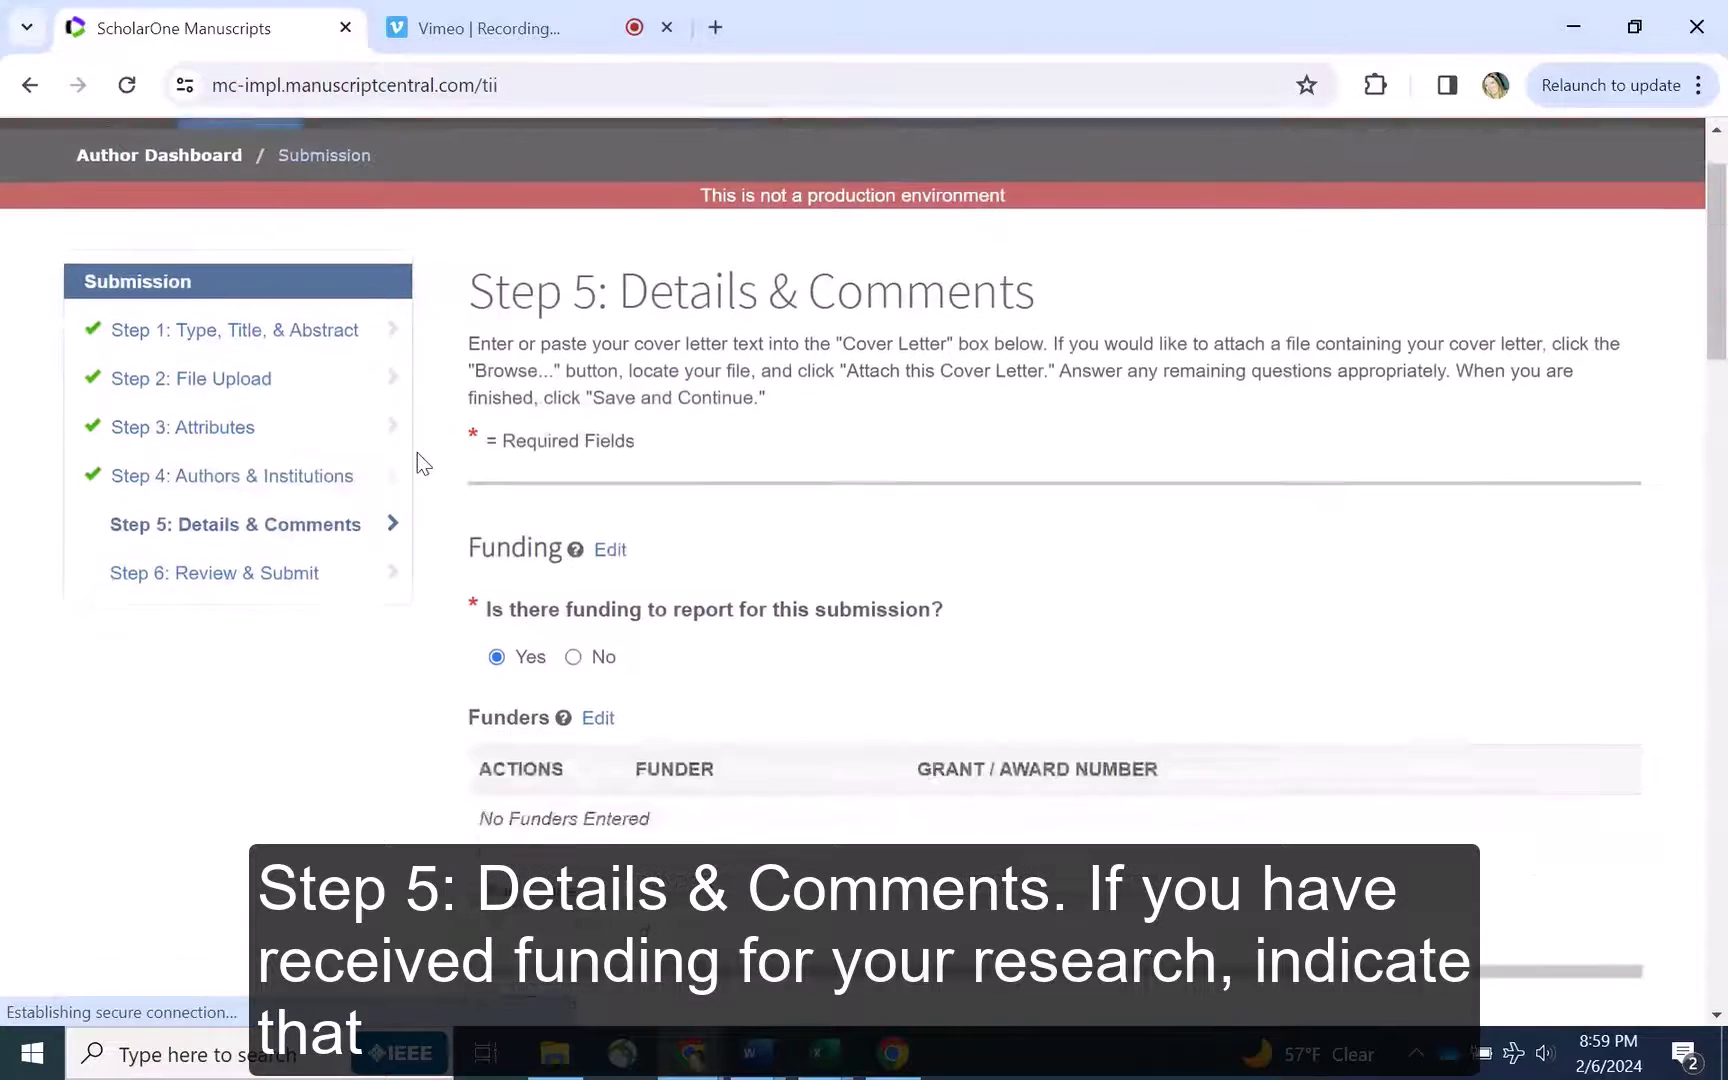
scroll(417, 452, down, 2)
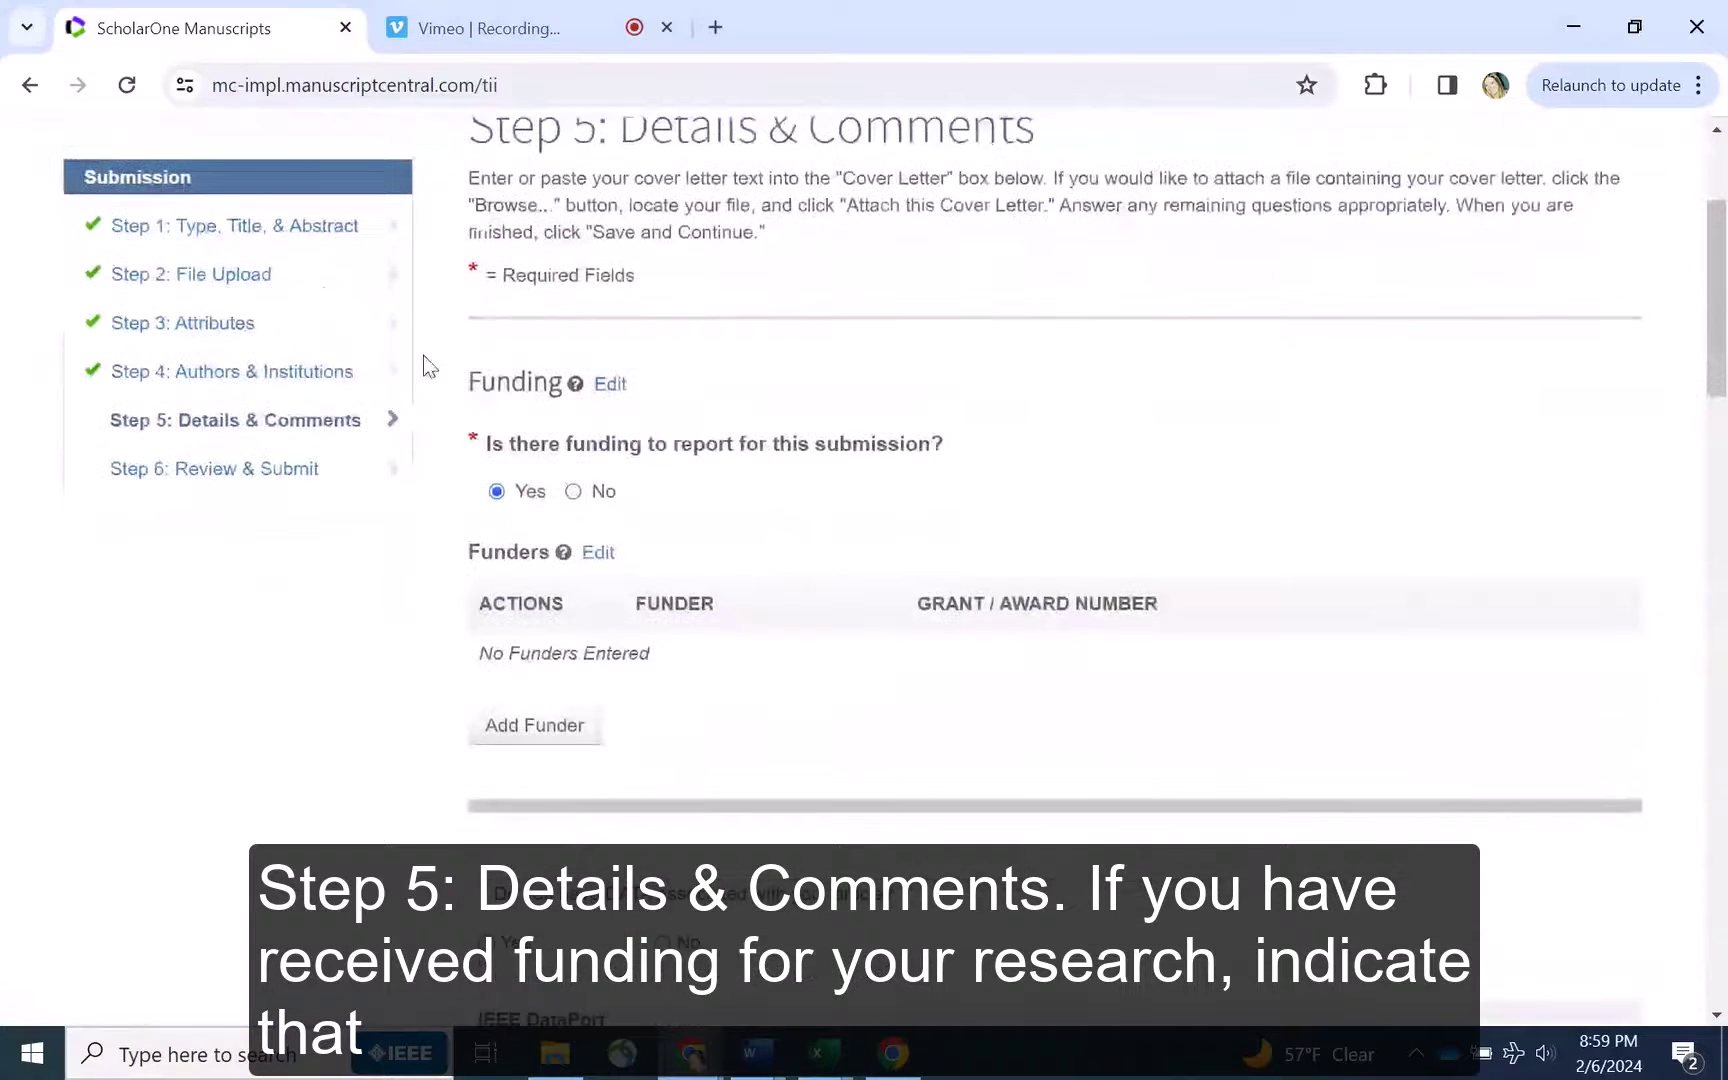
click(573, 491)
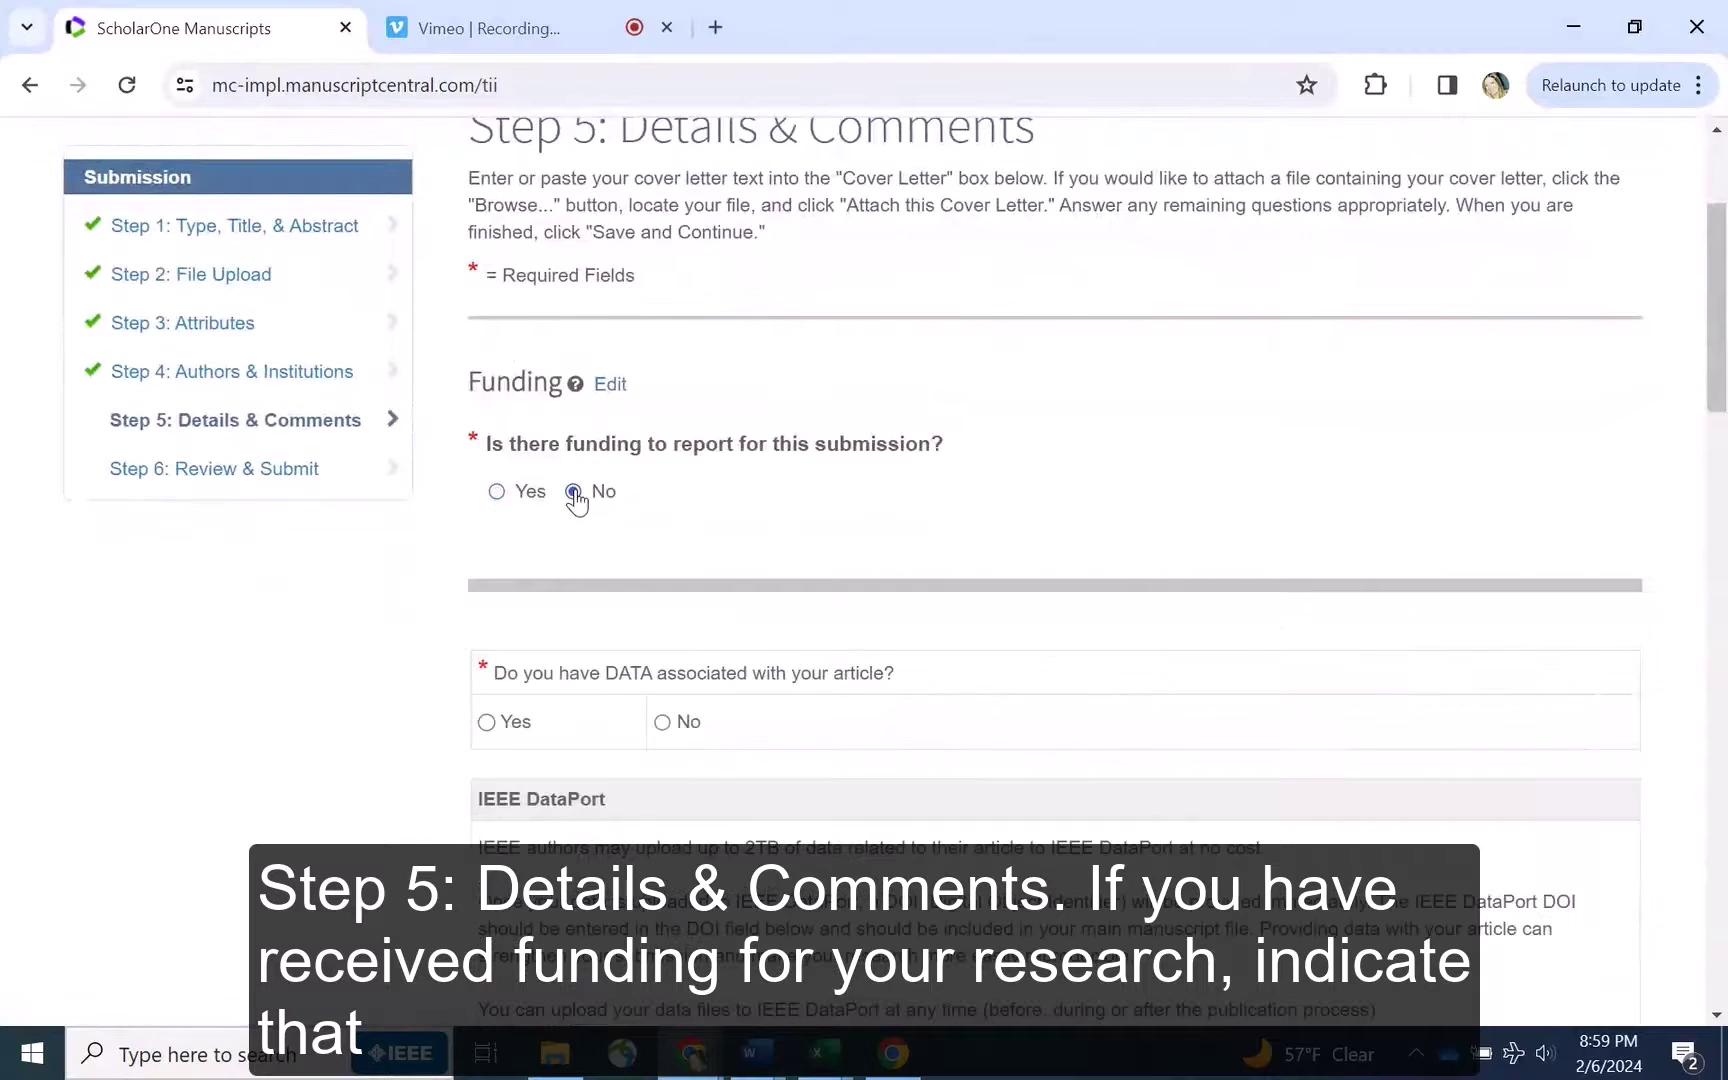
click(495, 492)
scroll(452, 423, down, 1)
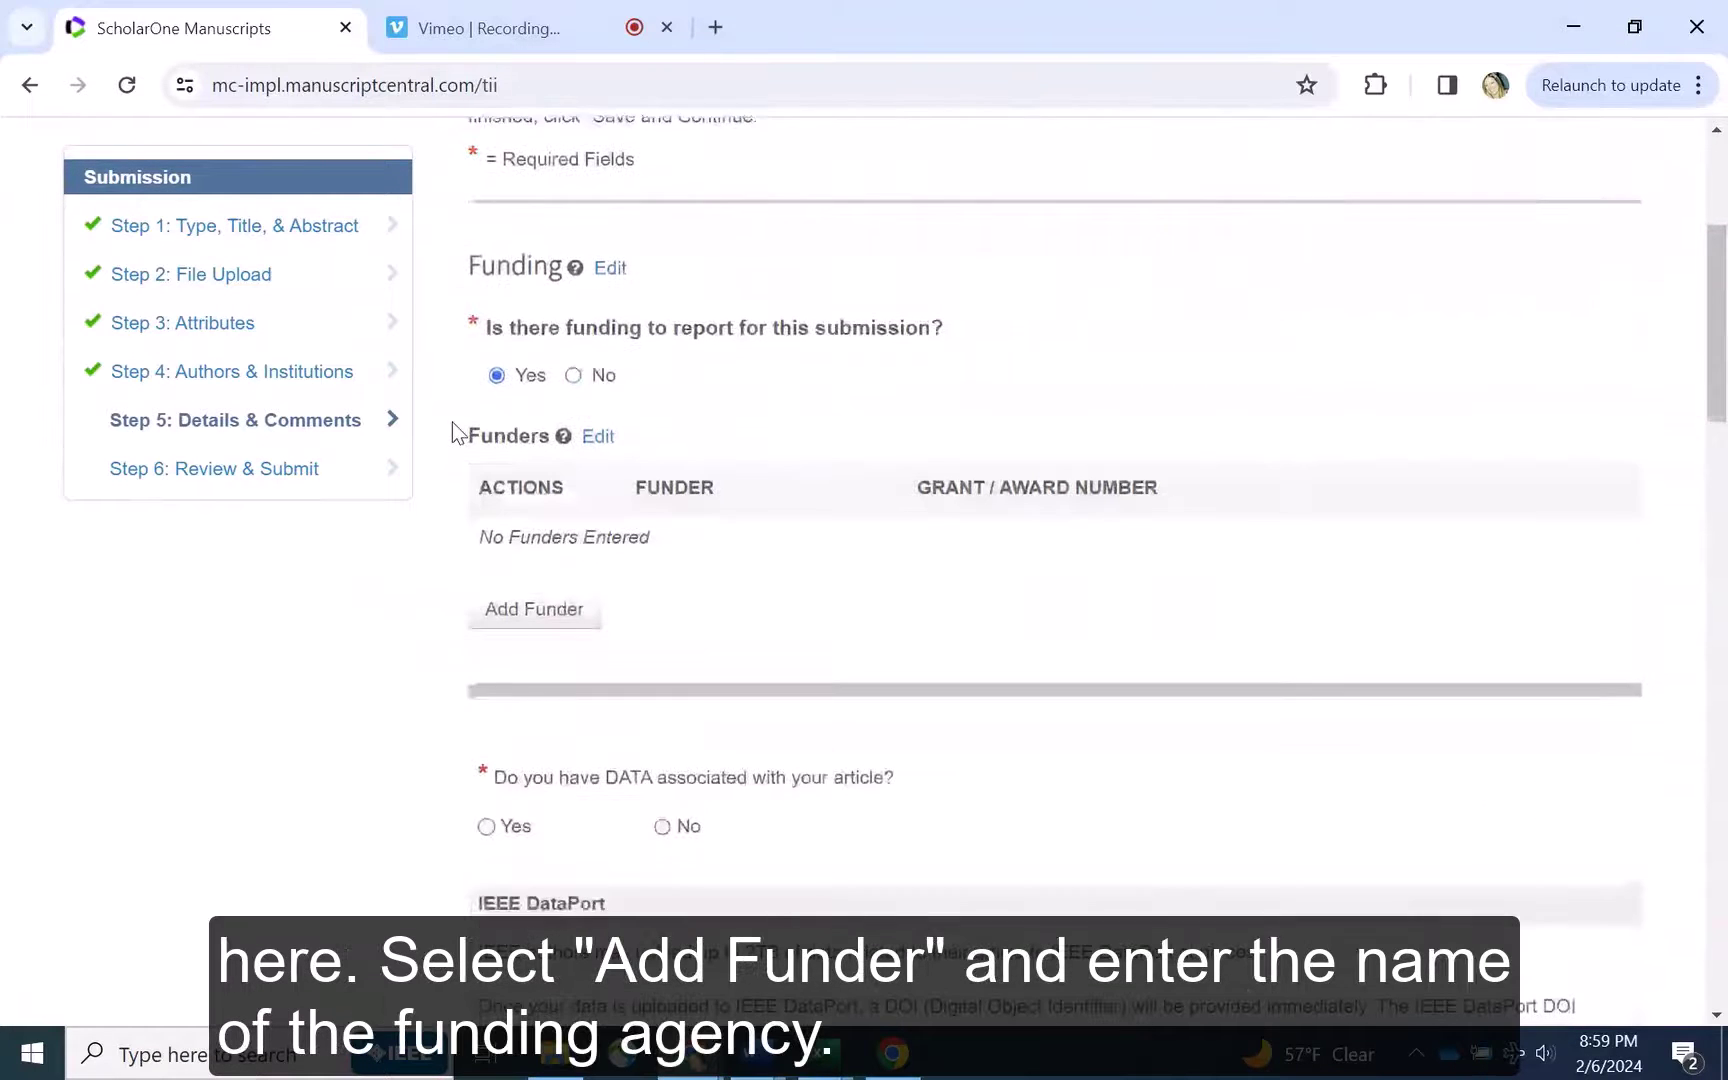
Add IEEE Foundation as a funder with grant/award number 12345
click(512, 609)
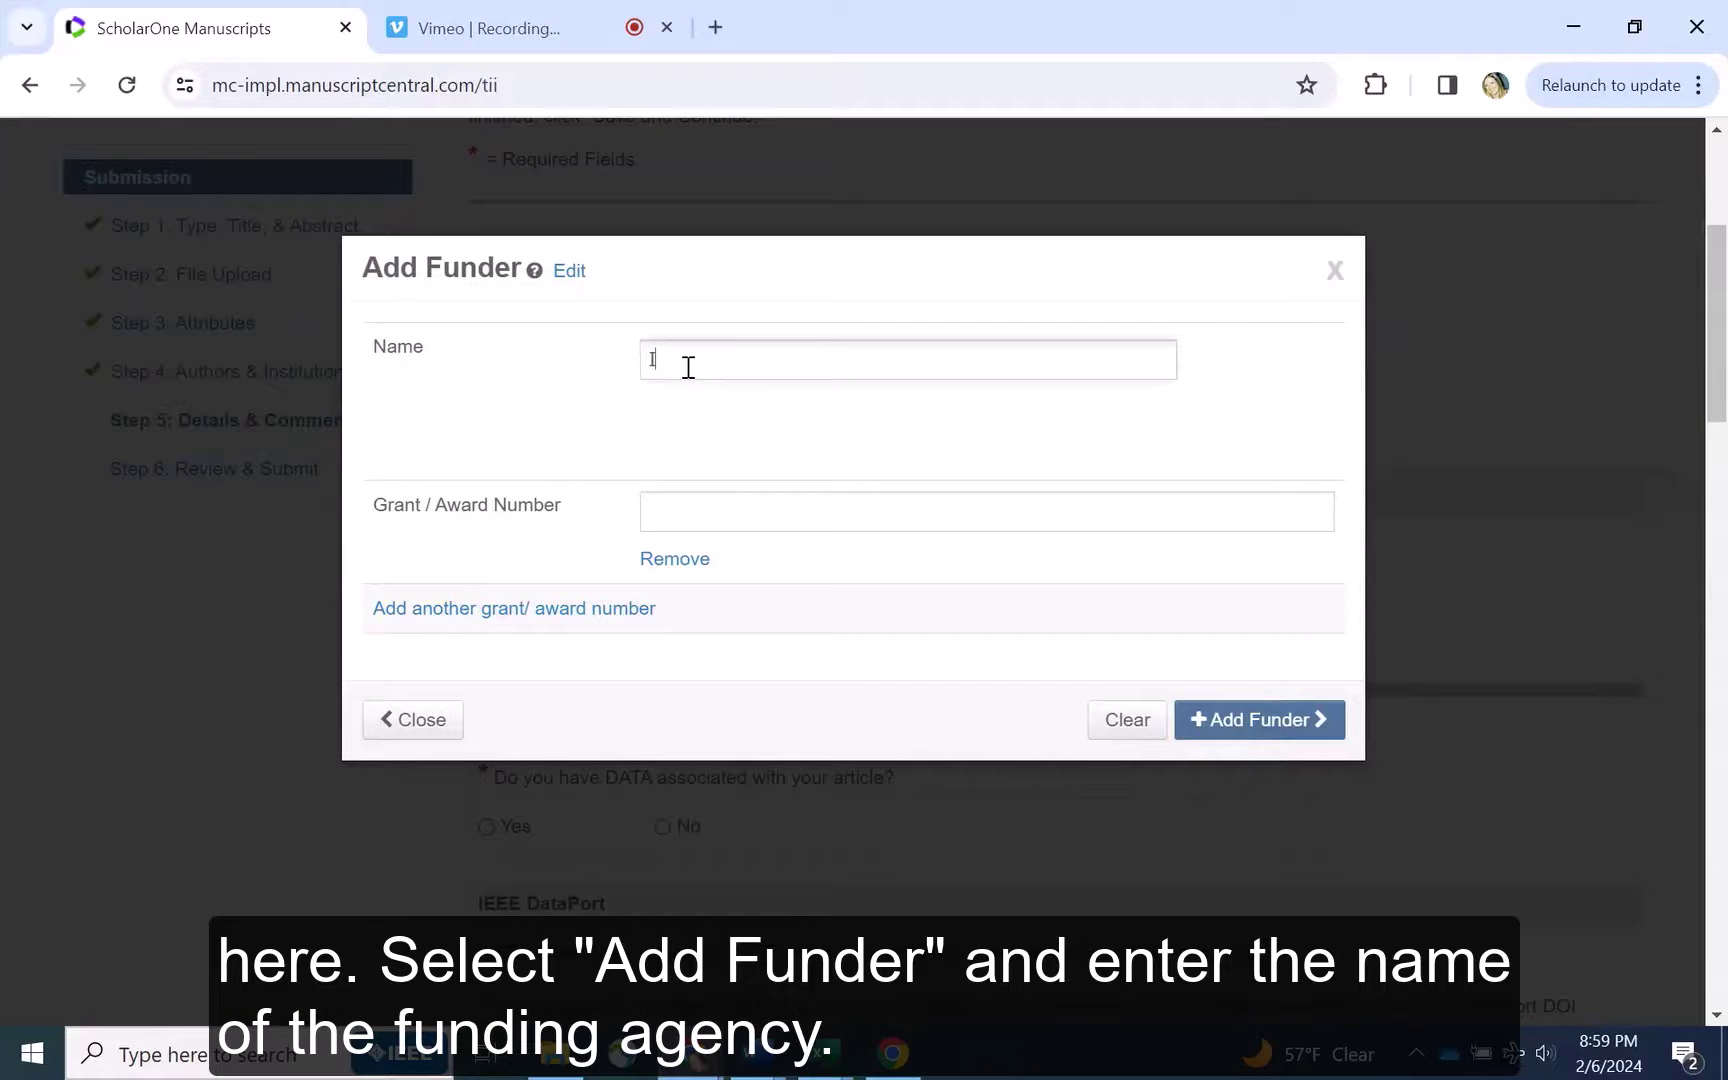
text(IEEE Foundation)
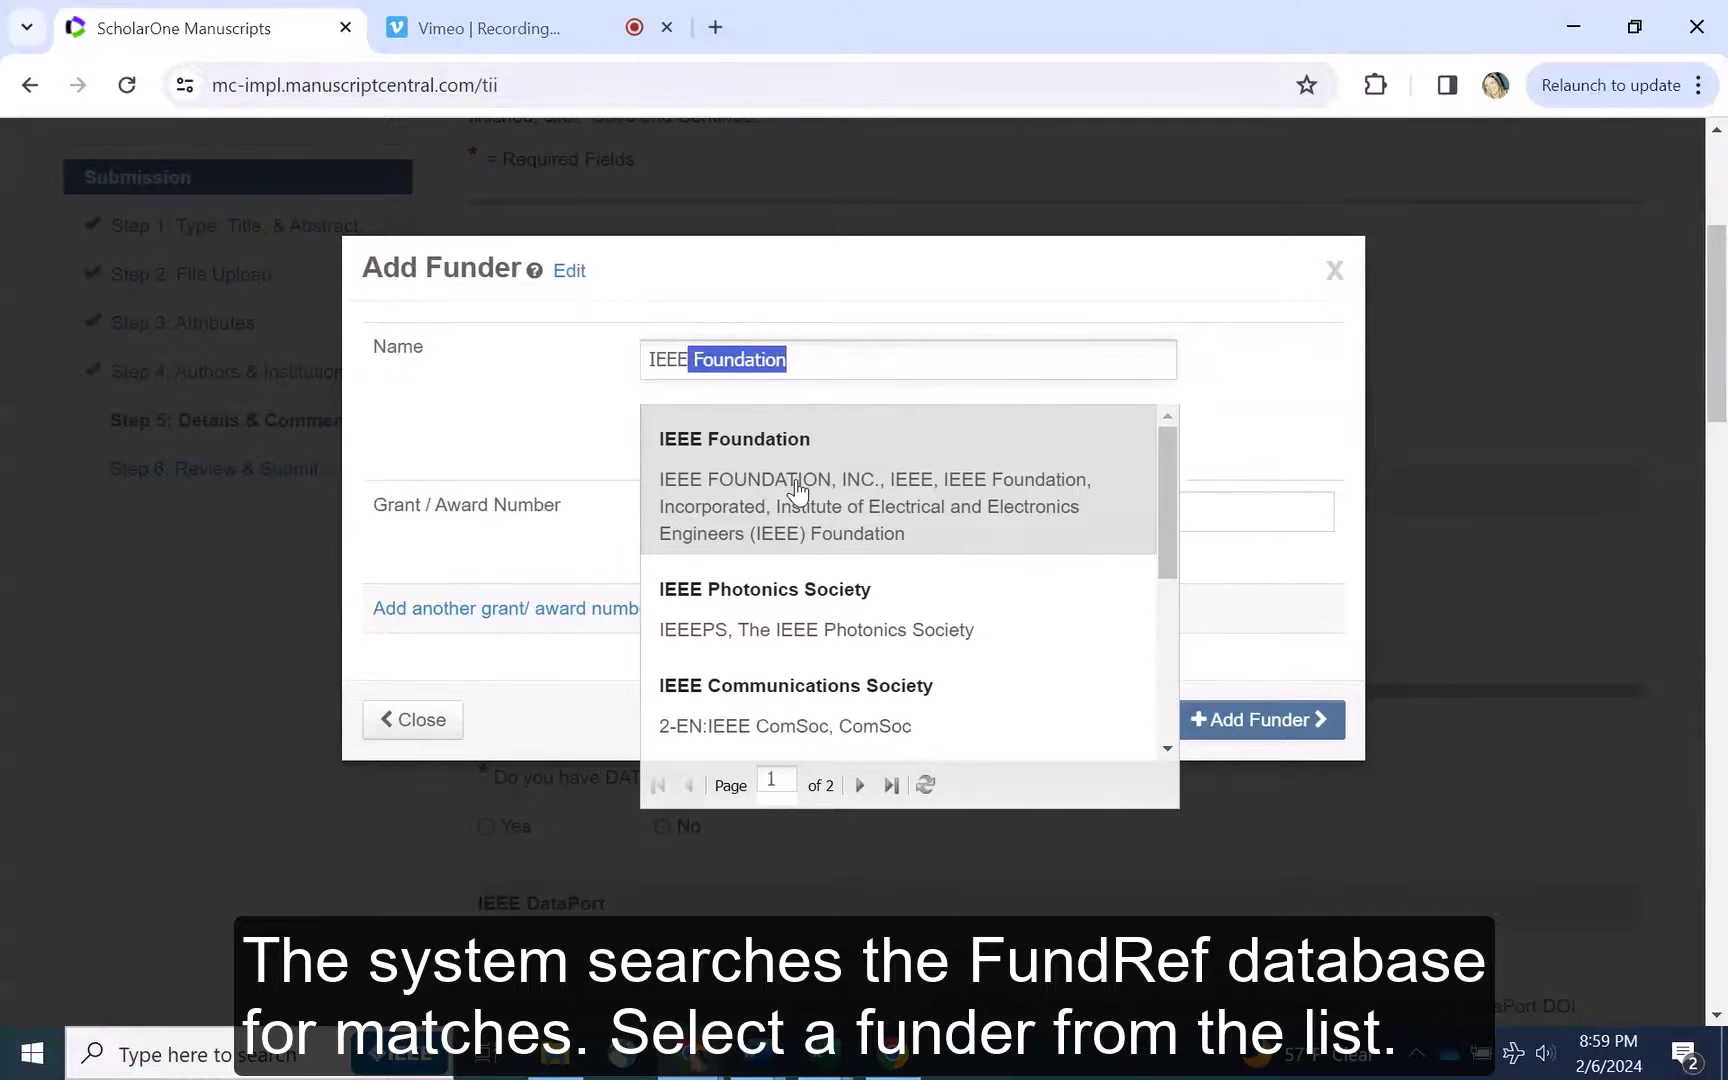
click(797, 488)
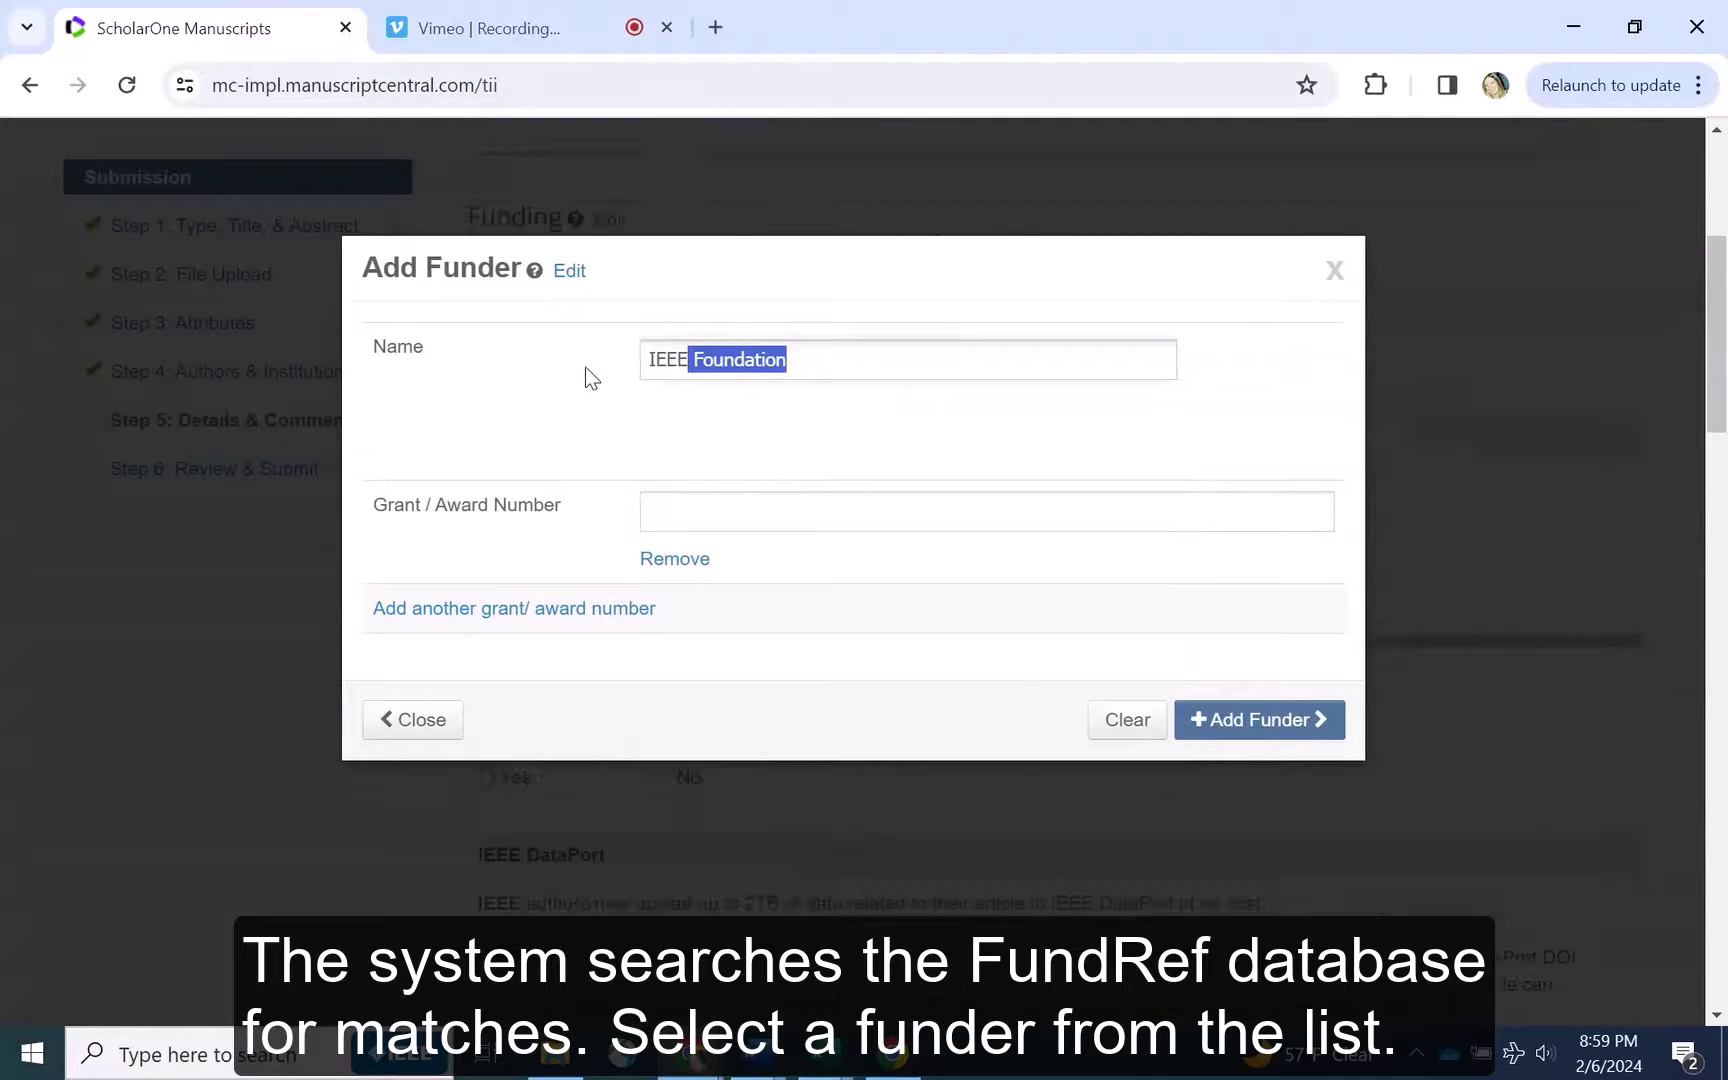
click(693, 507)
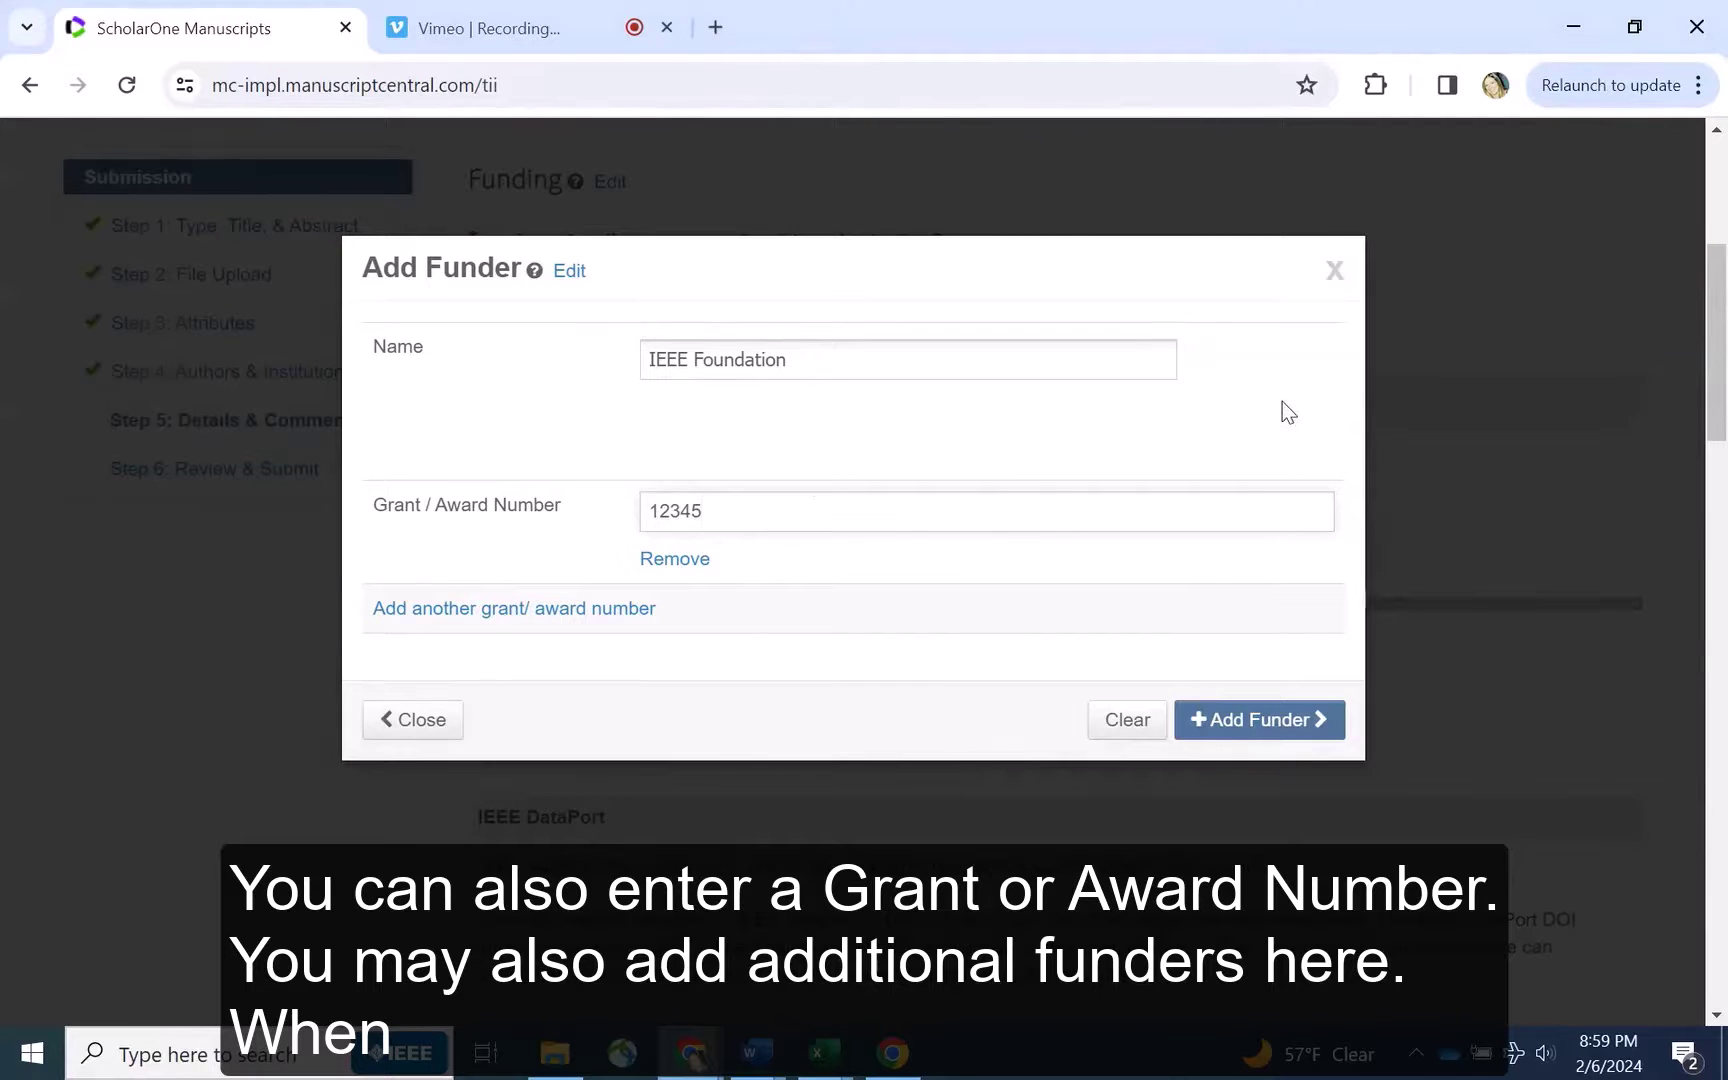
scroll(1282, 401, down, 1)
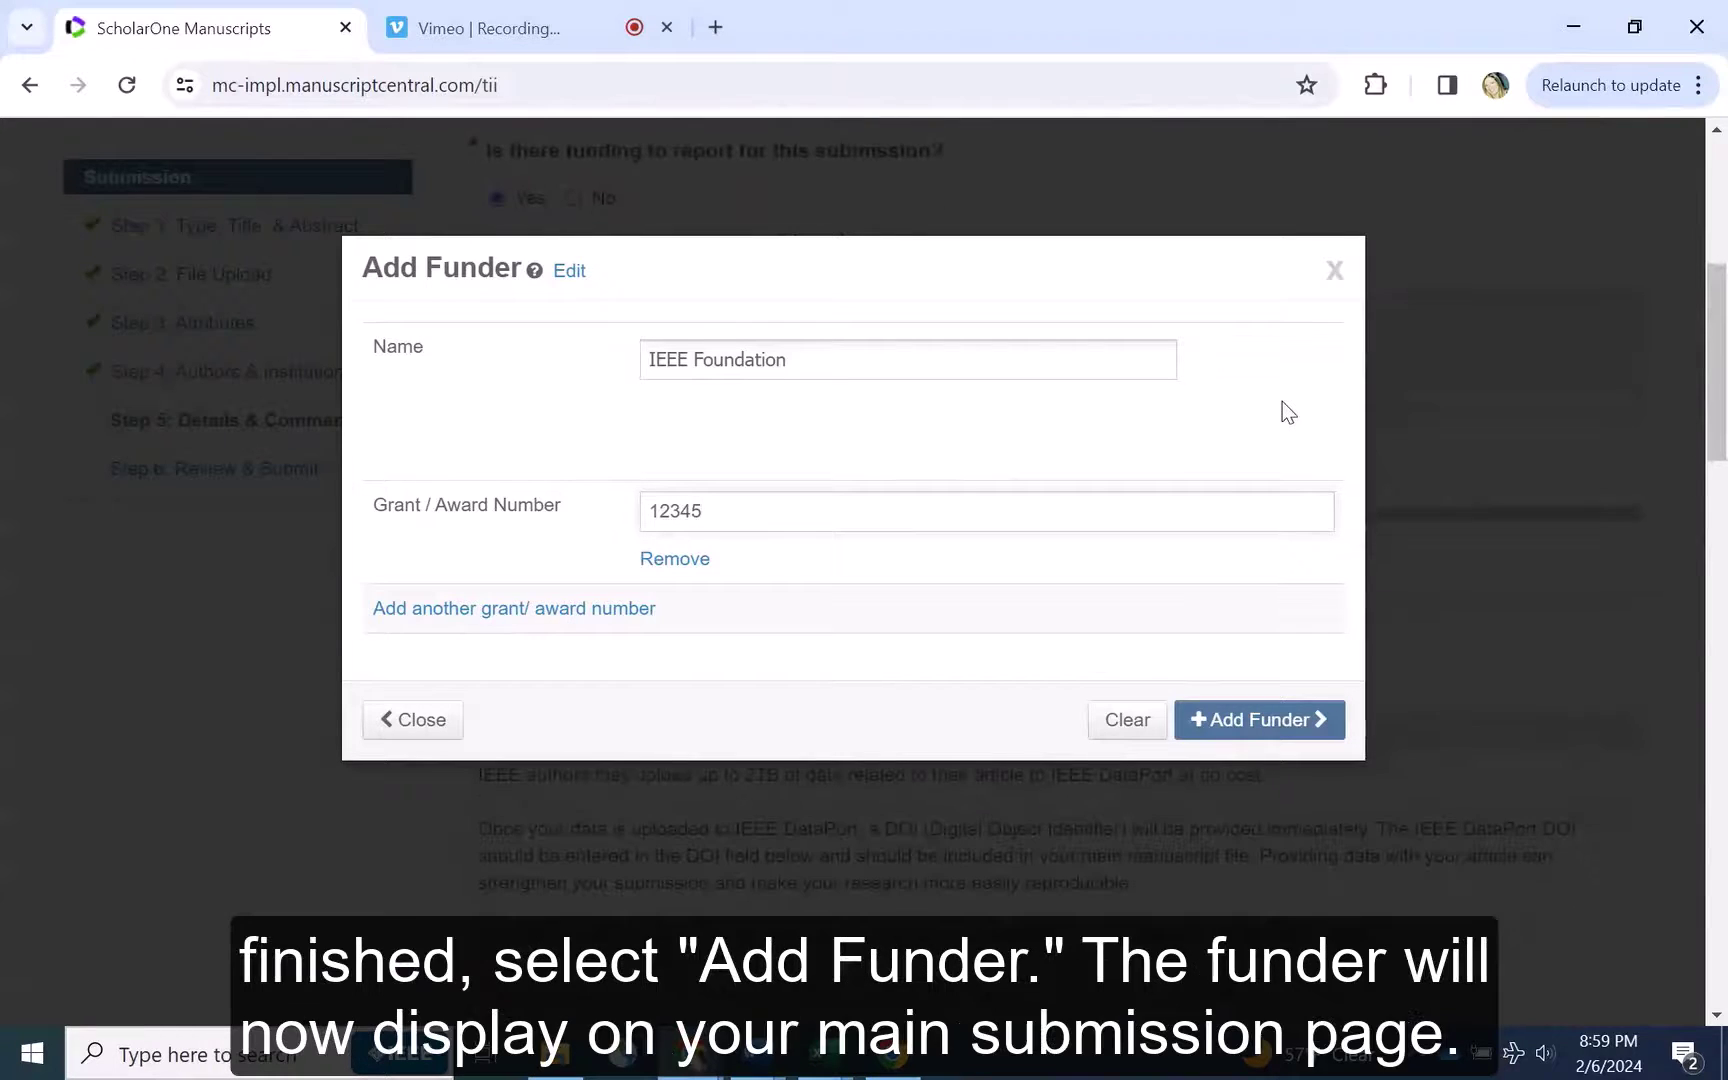
click(1288, 720)
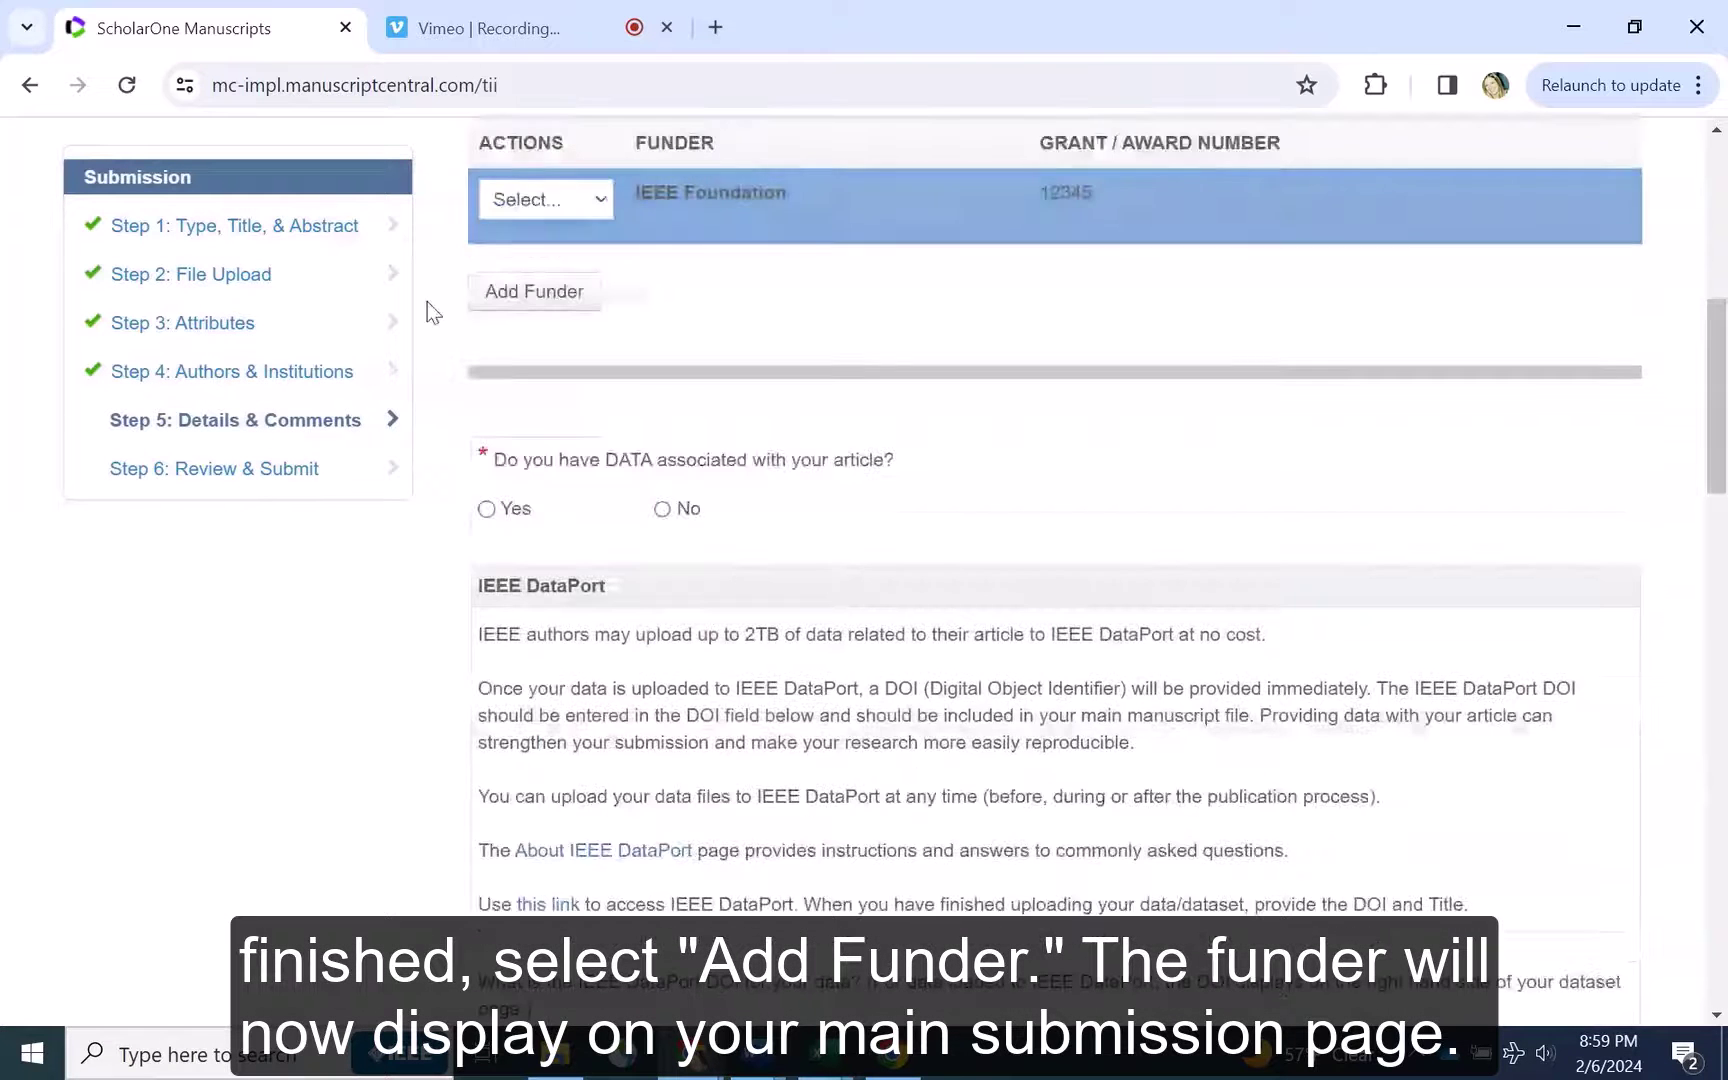
Leave the IEEE Foundation funder unchanged and acknowledge the IEEE policy statements
scroll(427, 301, up, 1)
click(562, 329)
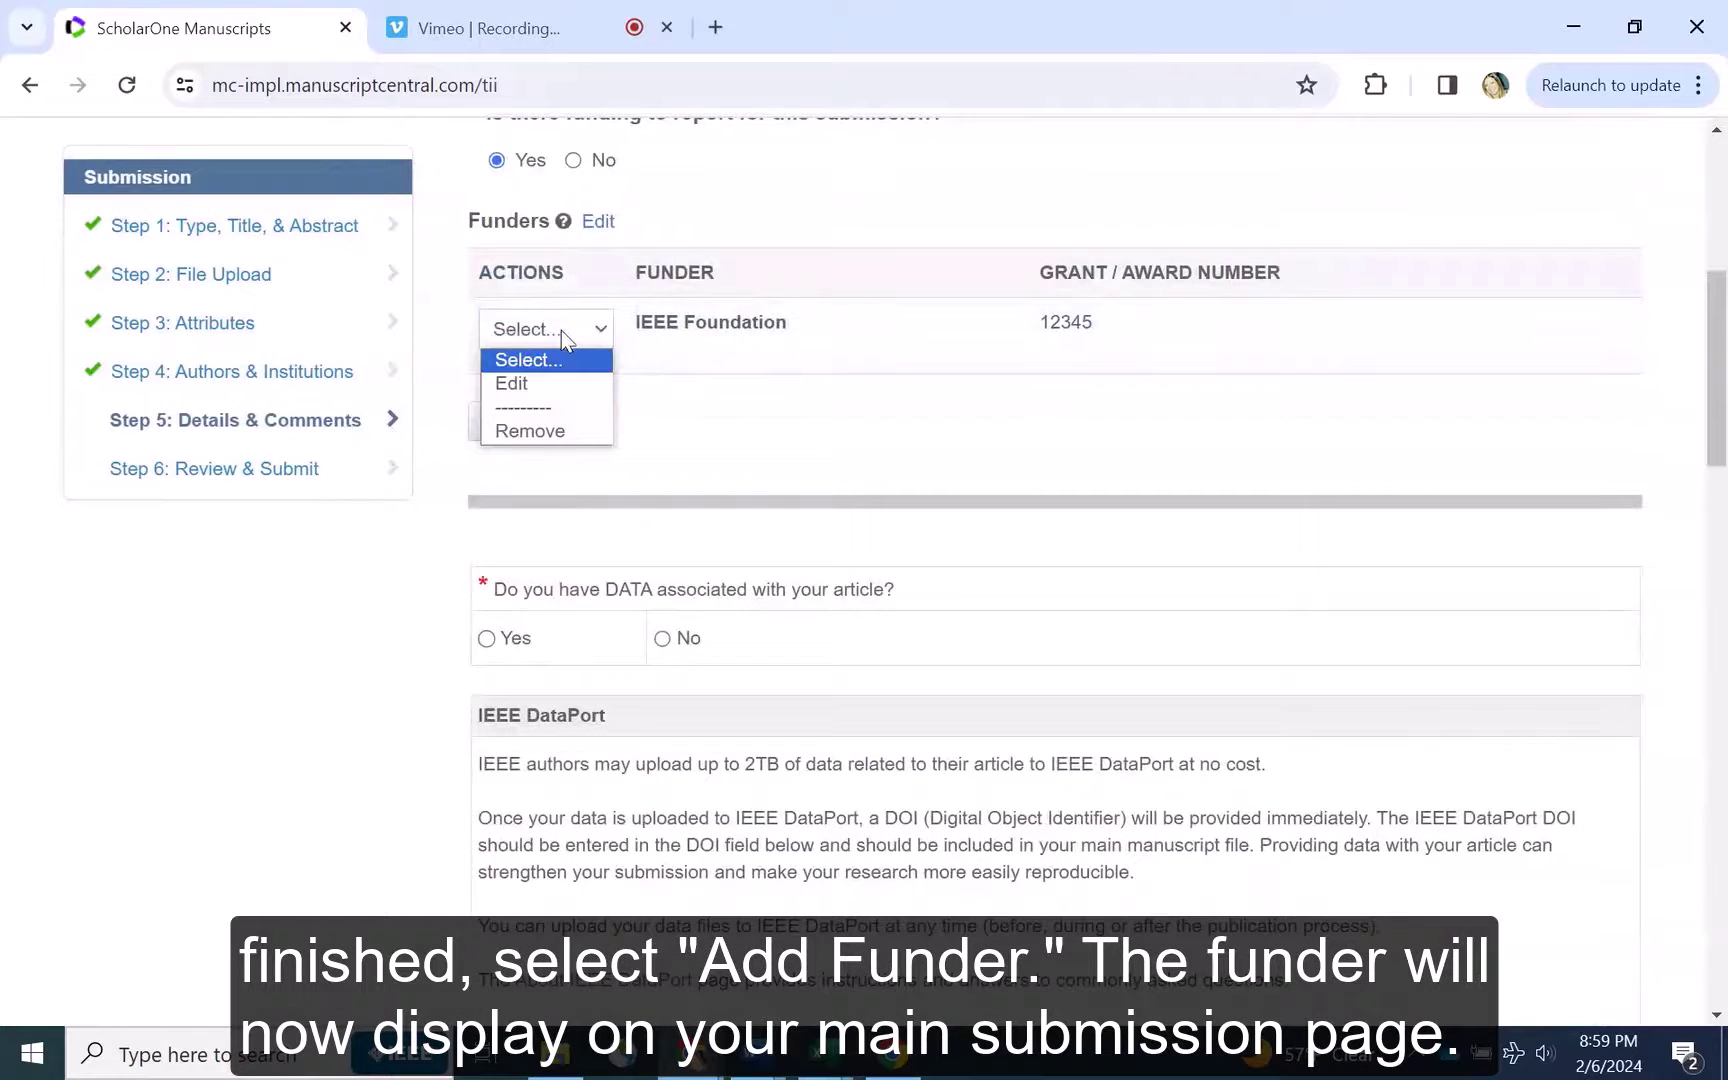
click(420, 342)
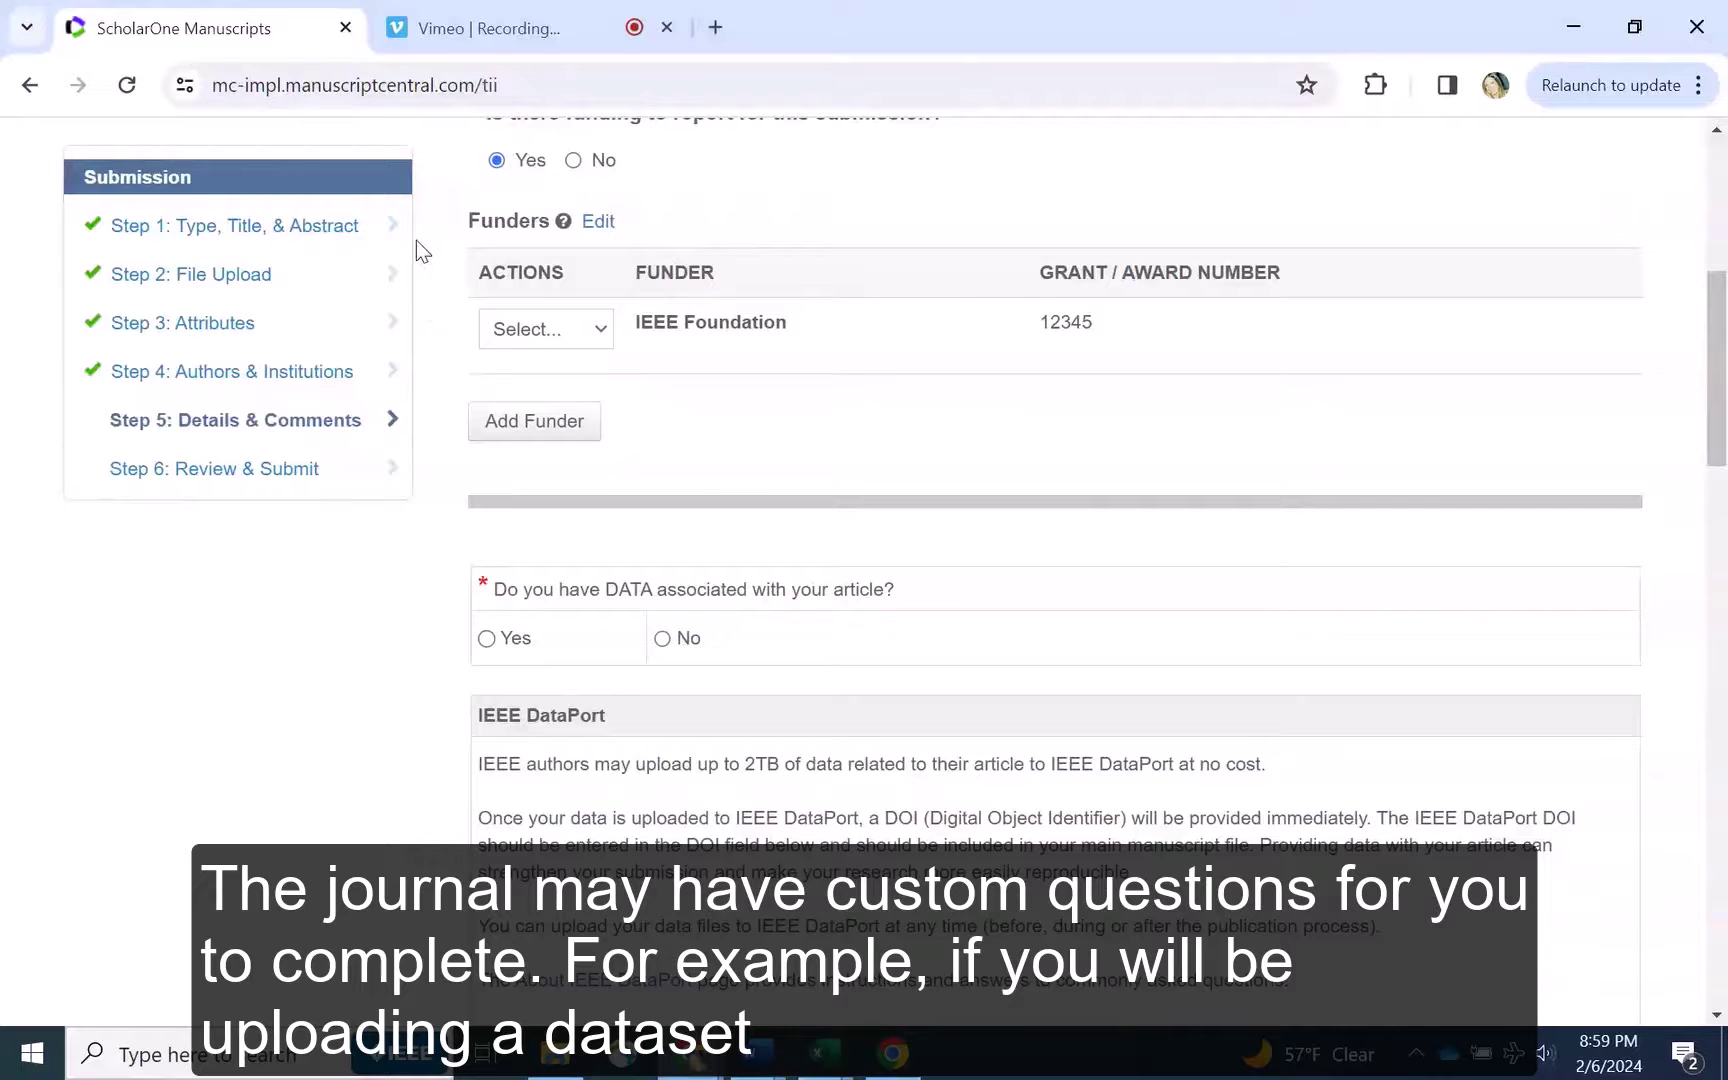
scroll(416, 240, down, 2)
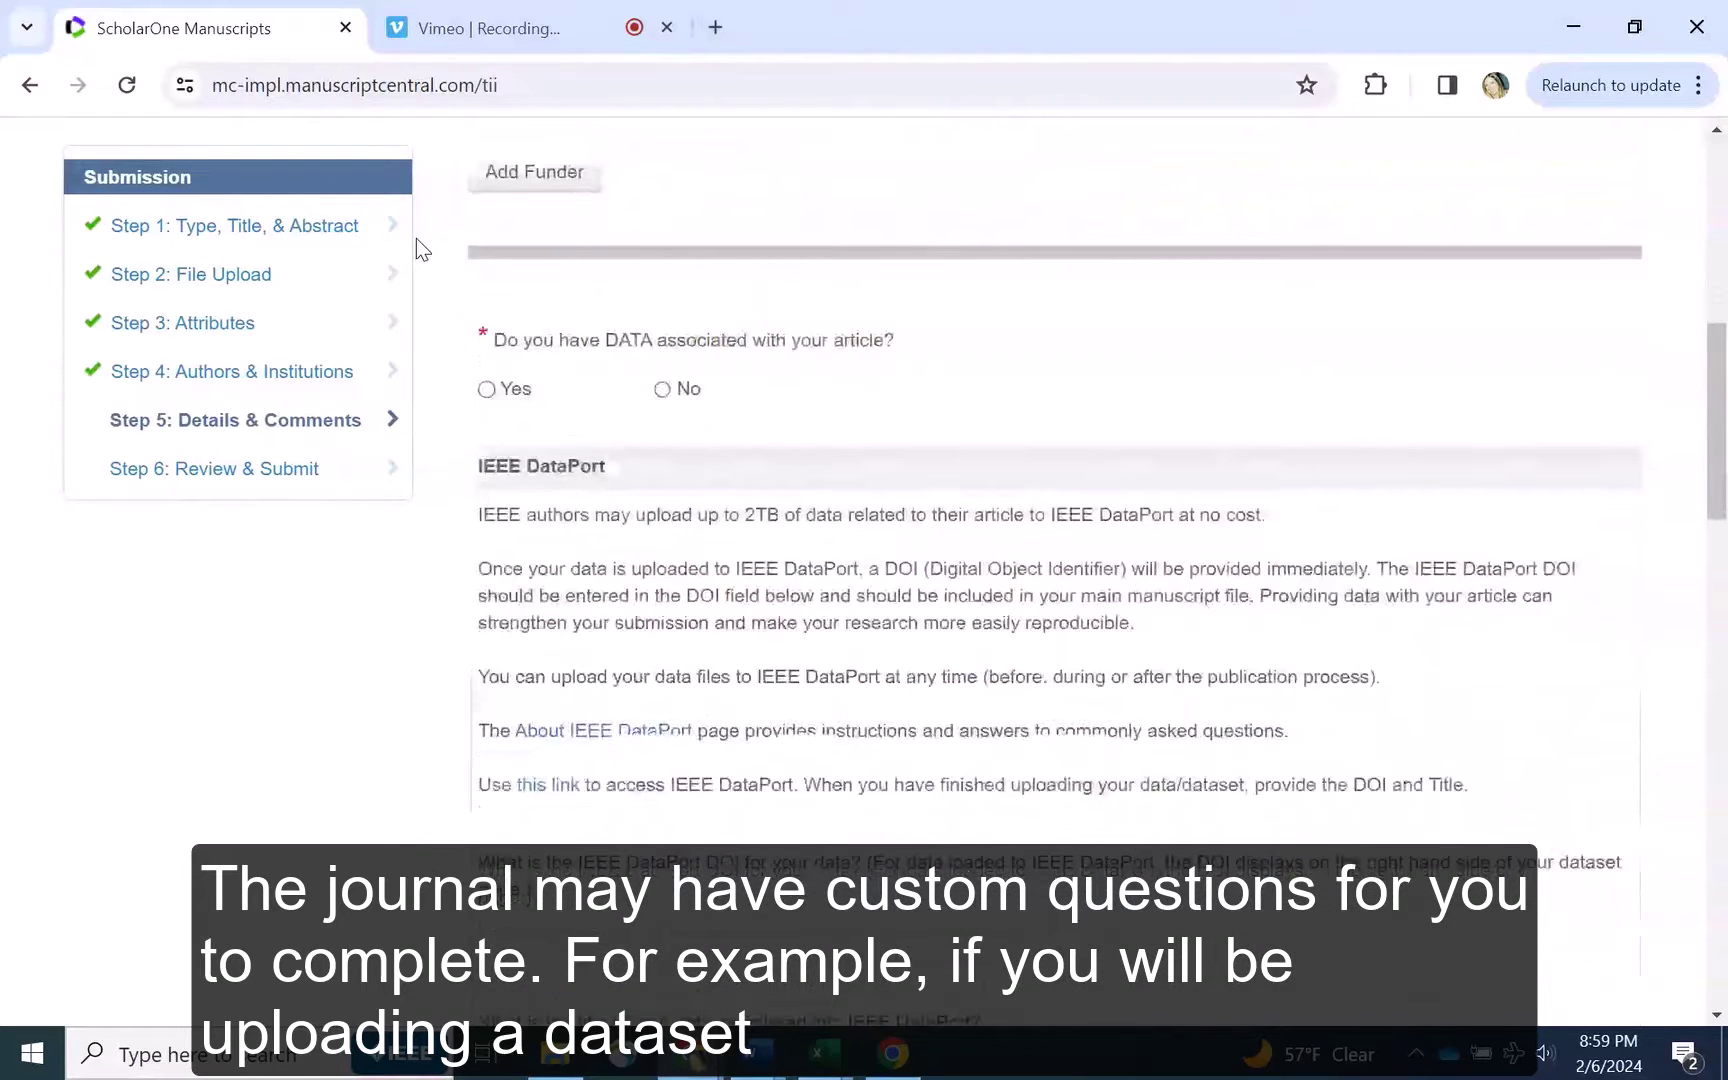
scroll(416, 238, down, 1)
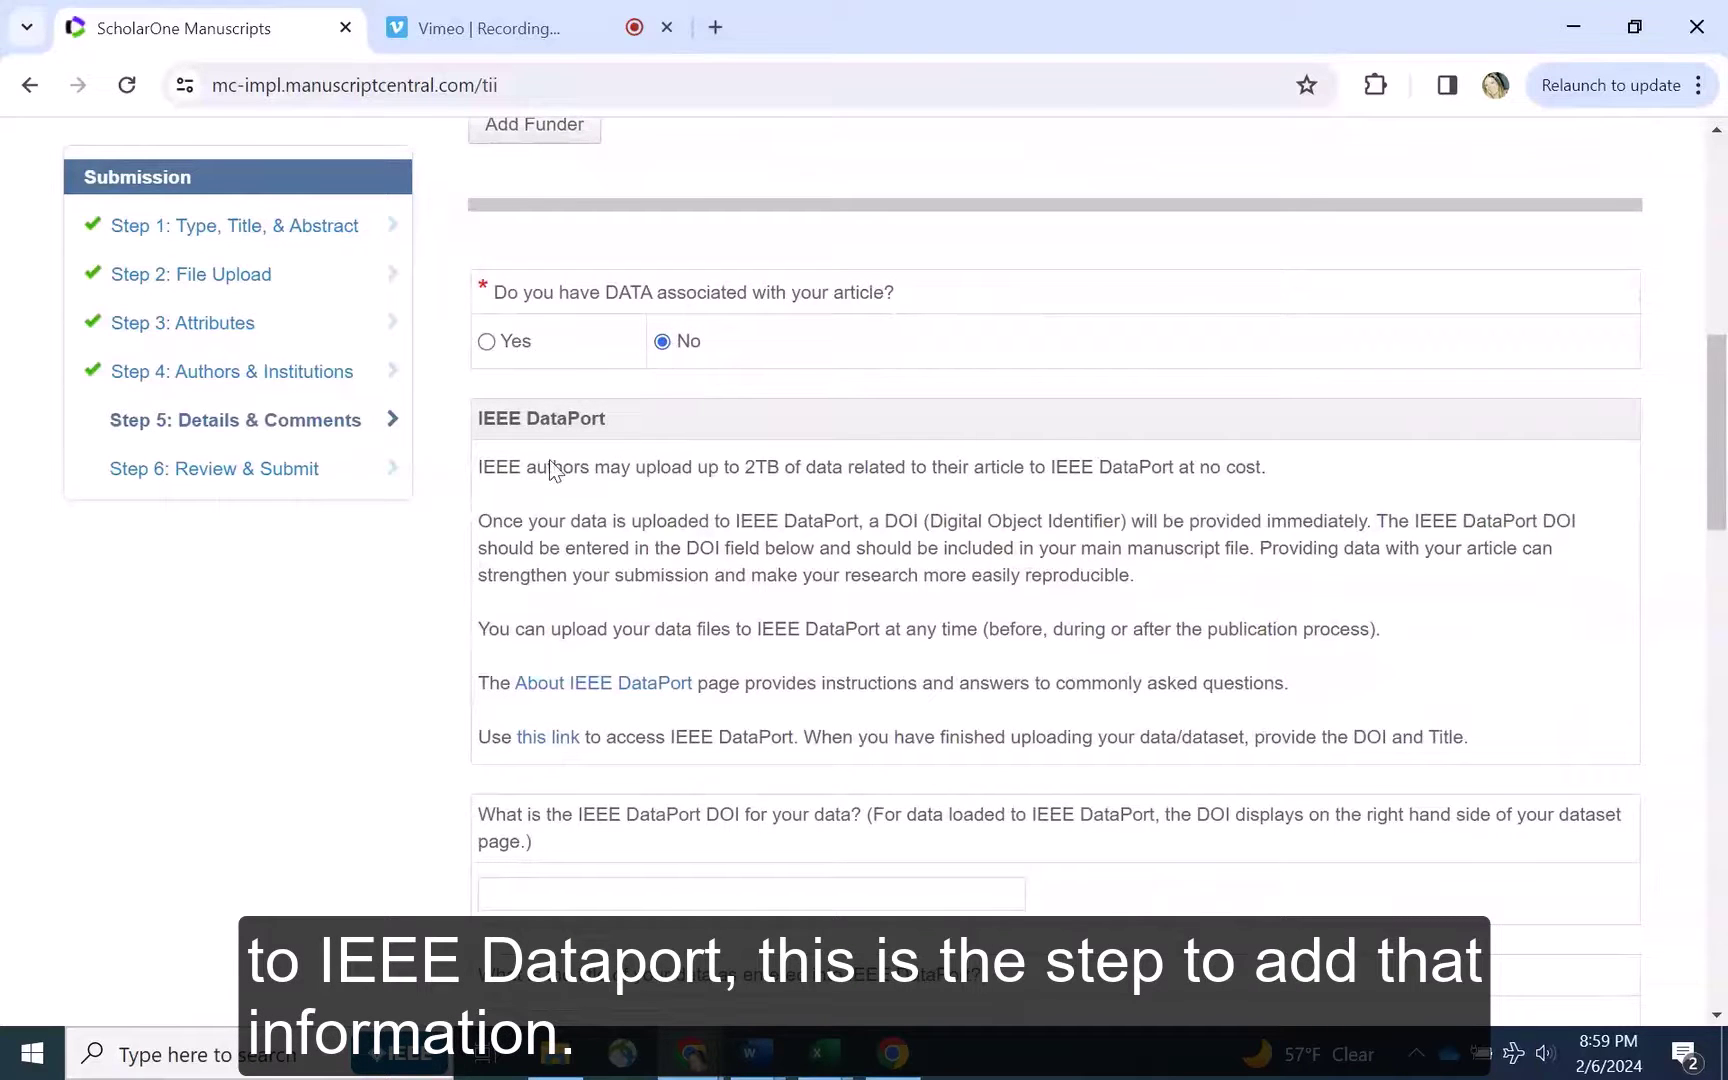
scroll(423, 397, down, 8)
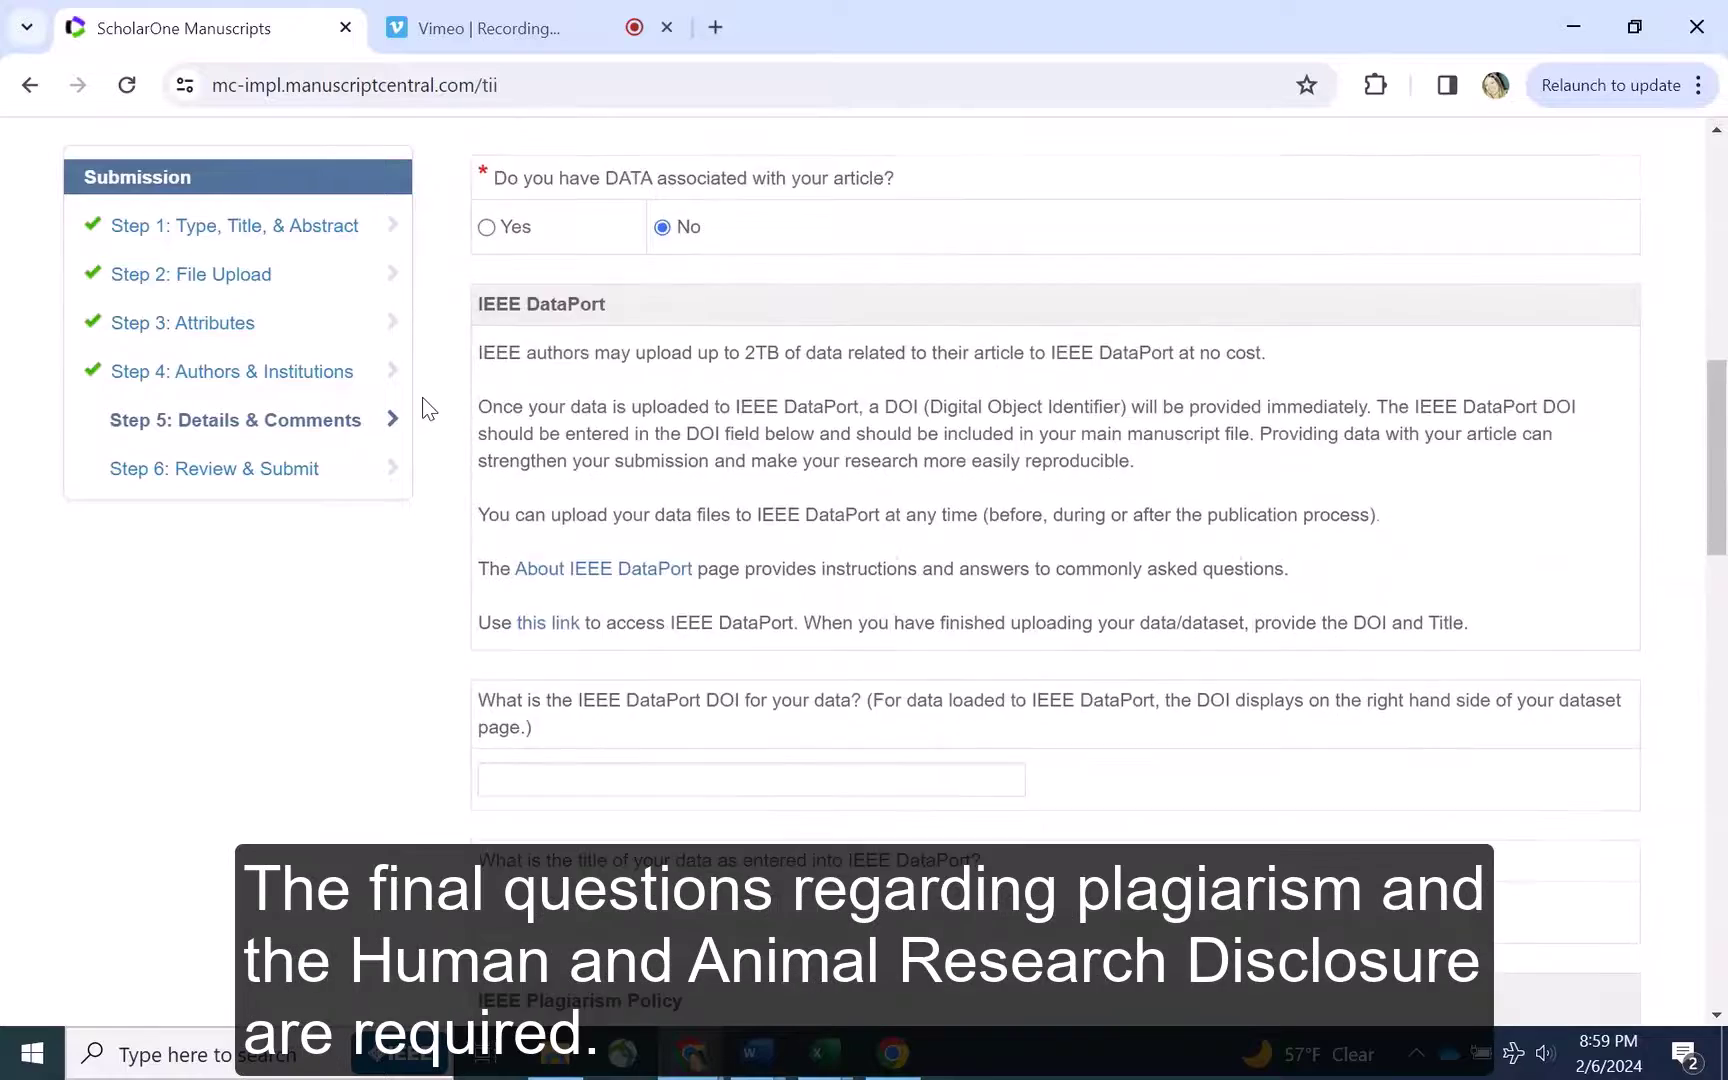
click(487, 348)
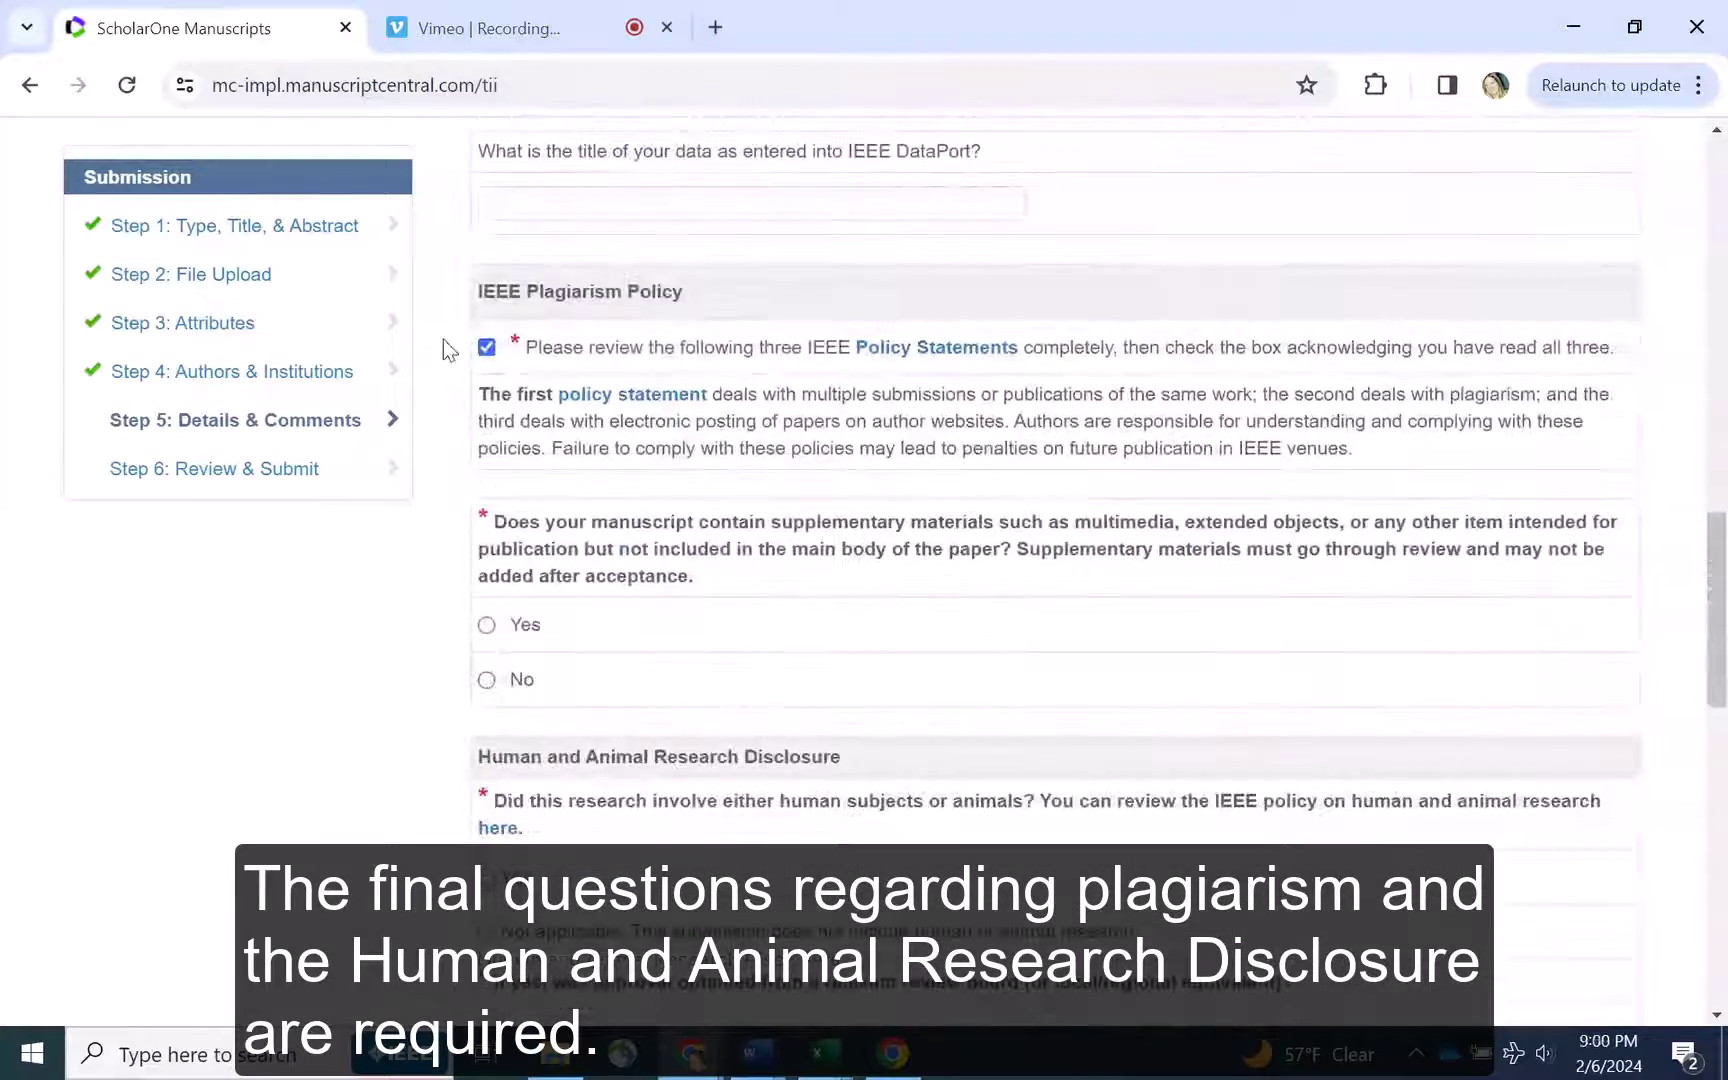
Answer No to supplementary materials and Not applicable to both human/animal research questions
scroll(443, 339, down, 2)
click(486, 485)
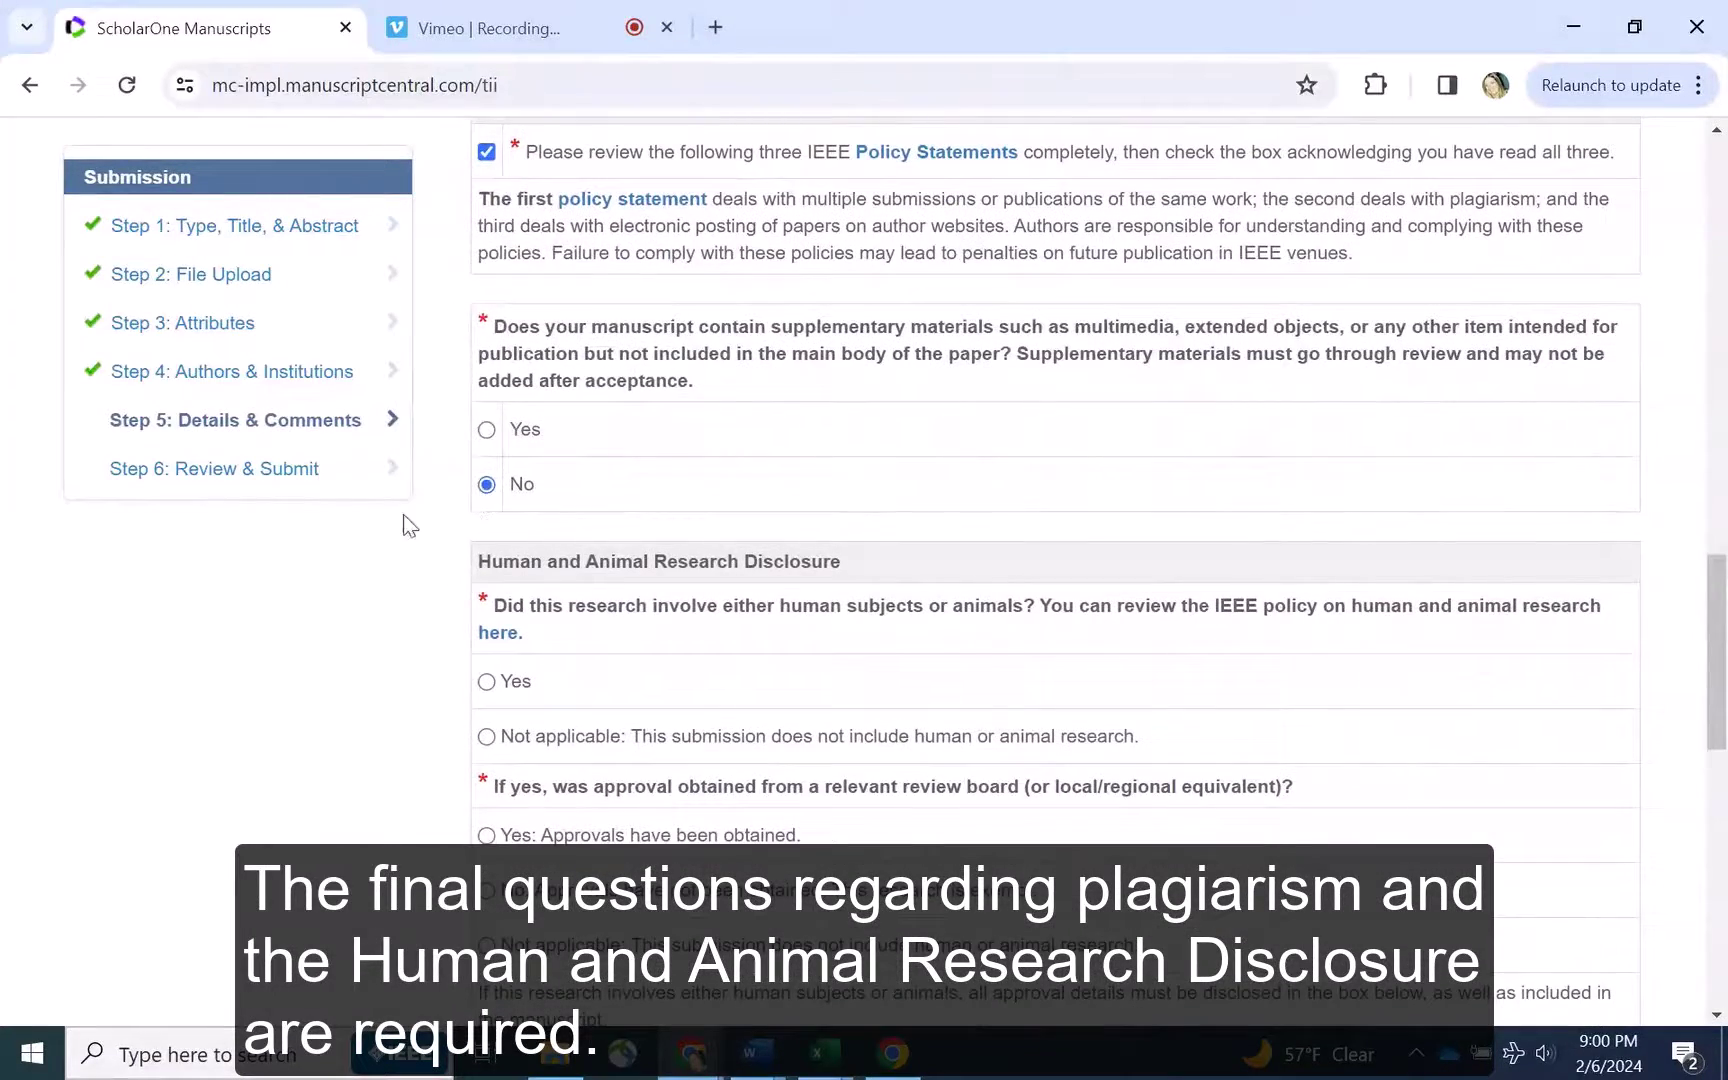
scroll(441, 369, down, 4)
click(486, 380)
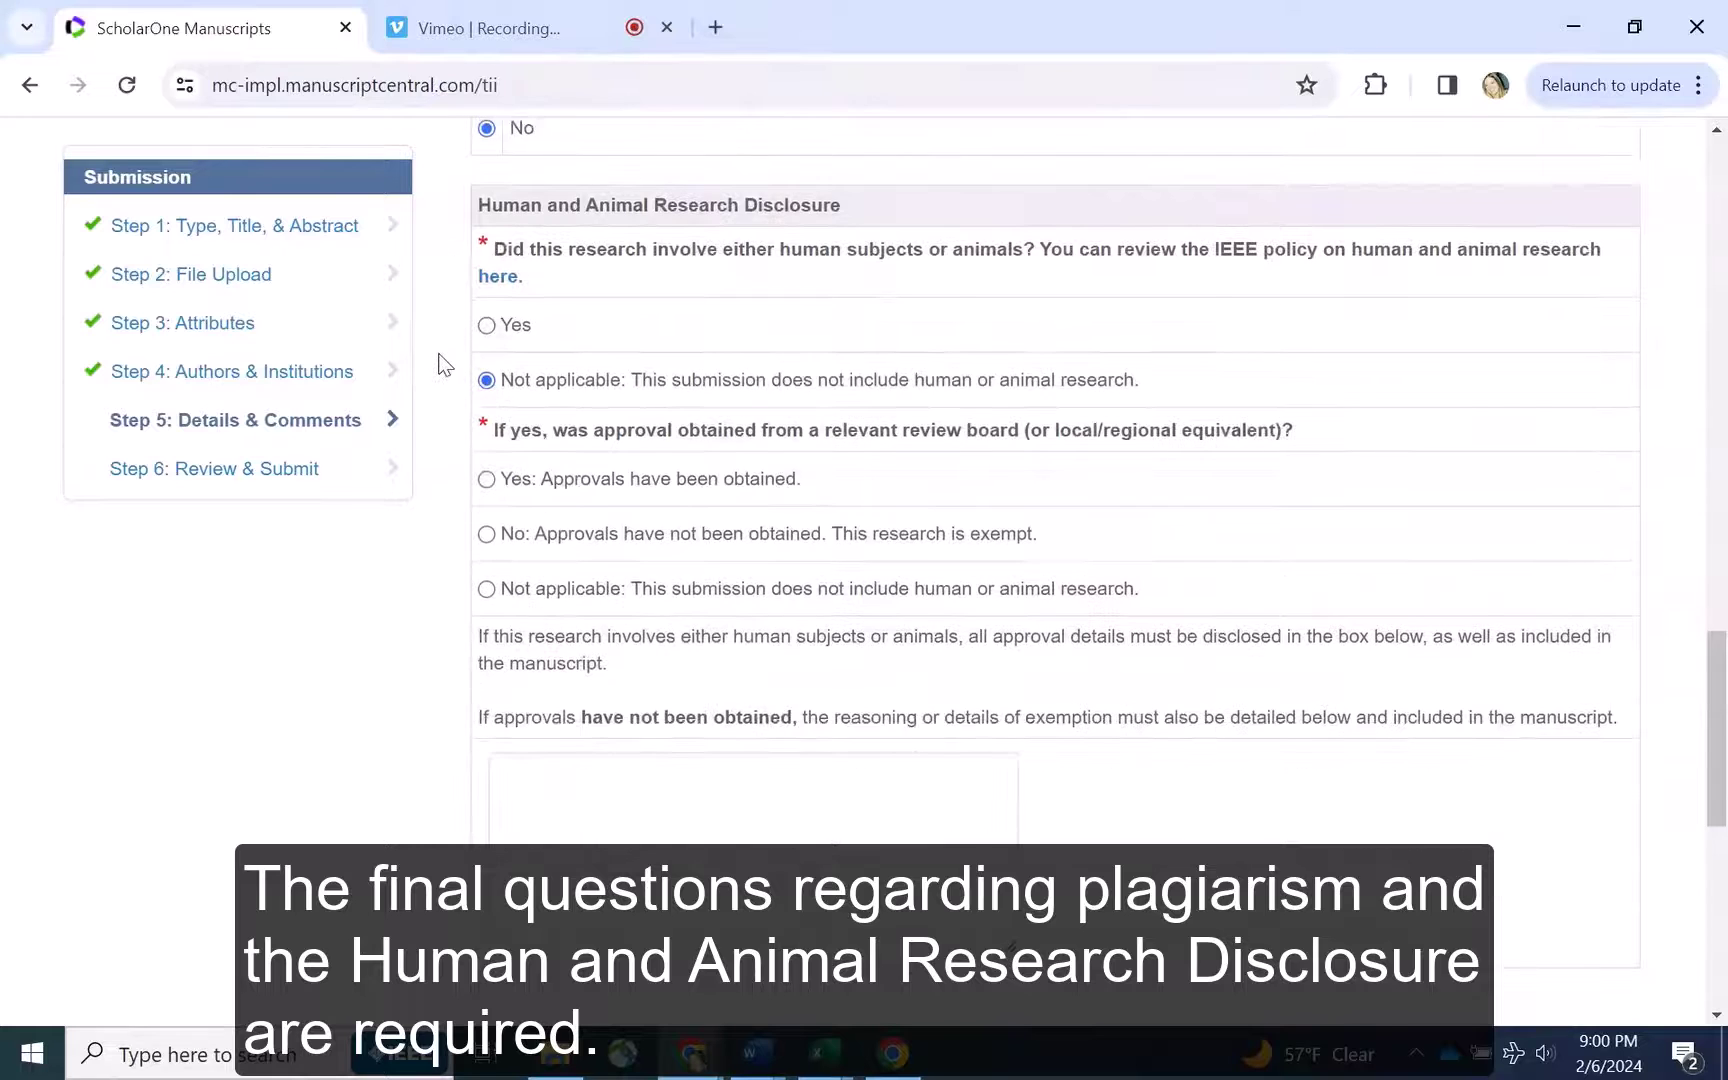
scroll(437, 362, down, 2)
click(486, 448)
scroll(425, 450, down, 2)
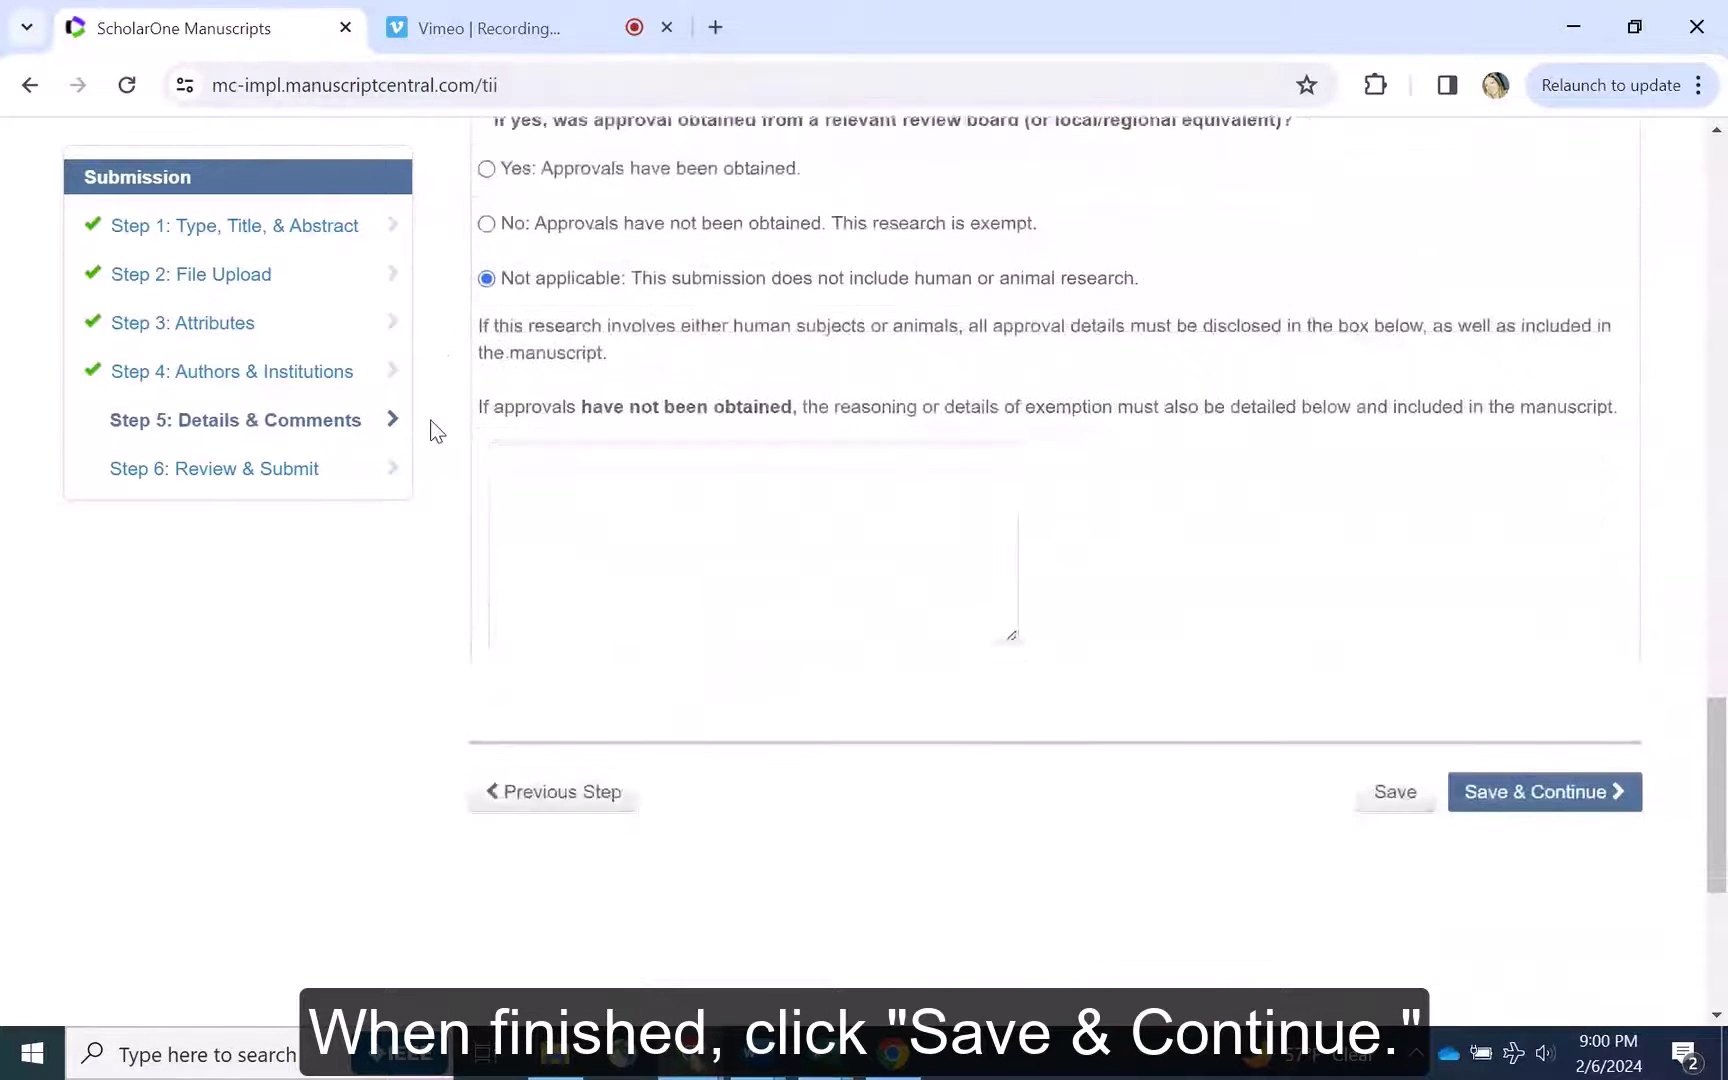
Save Step 5 and review the Step 6 summary down to View Proof
click(1489, 795)
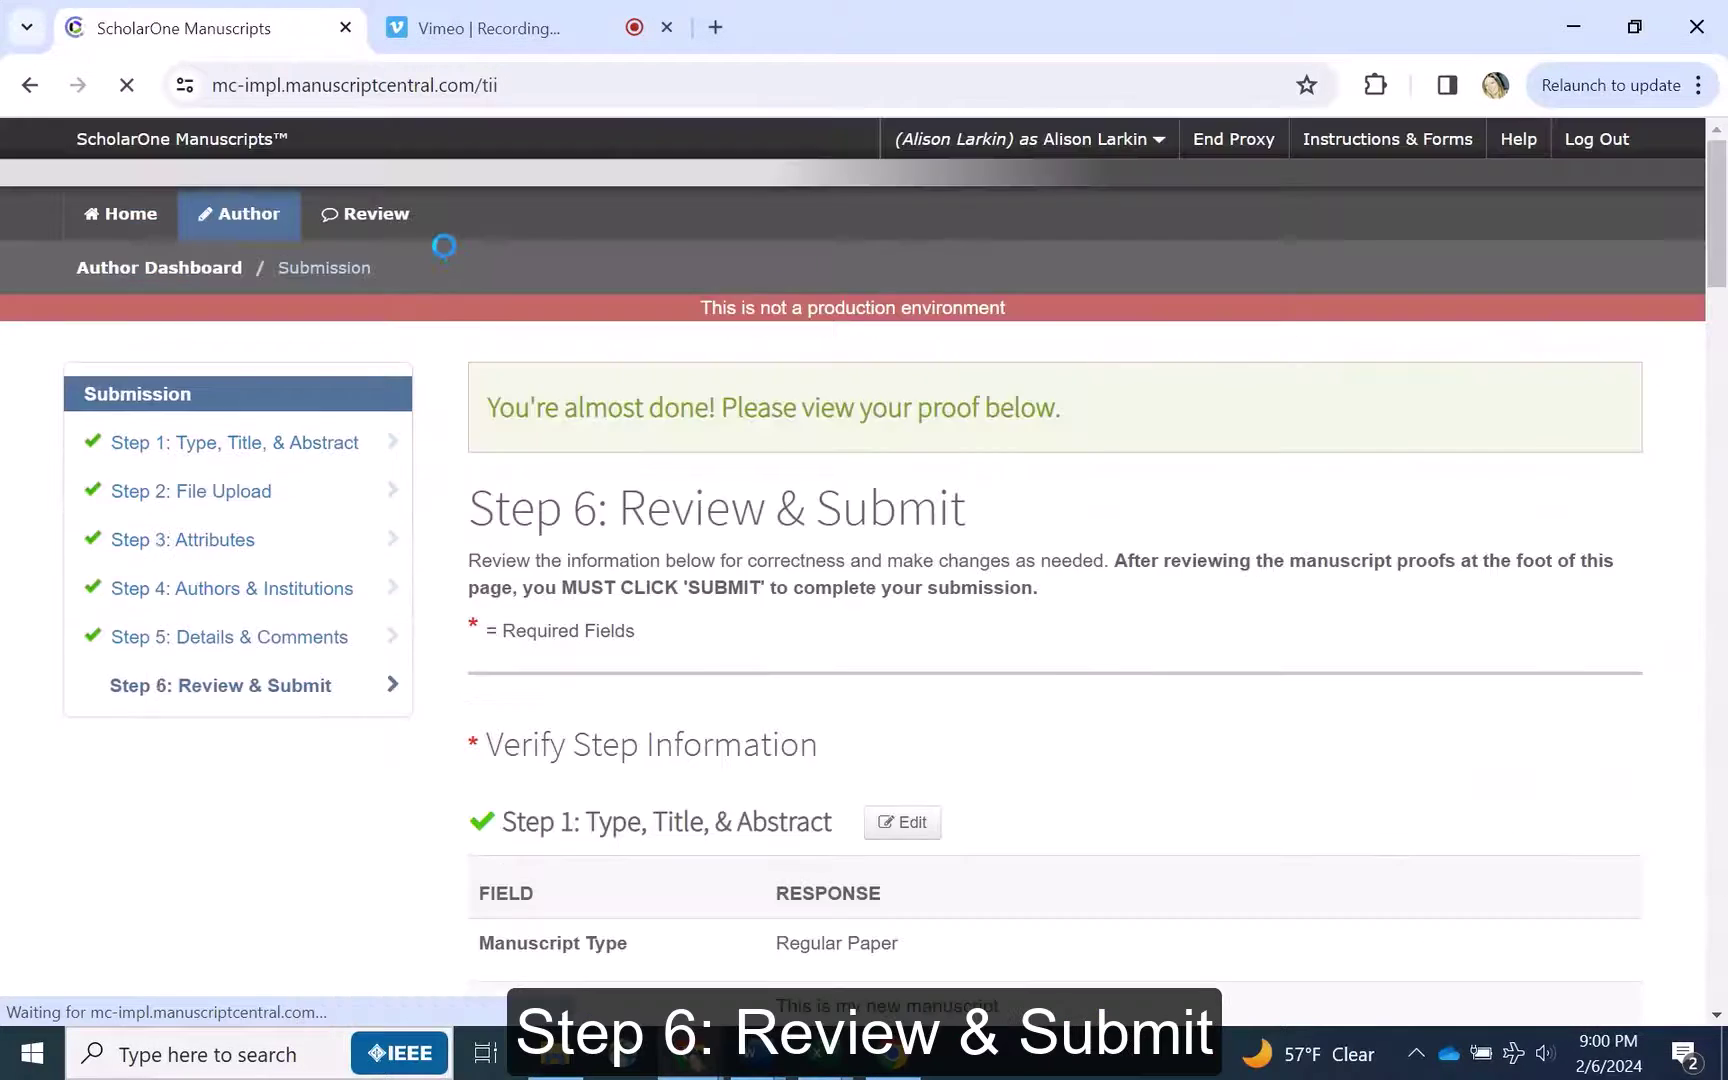
scroll(446, 338, down, 3)
scroll(446, 338, down, 5)
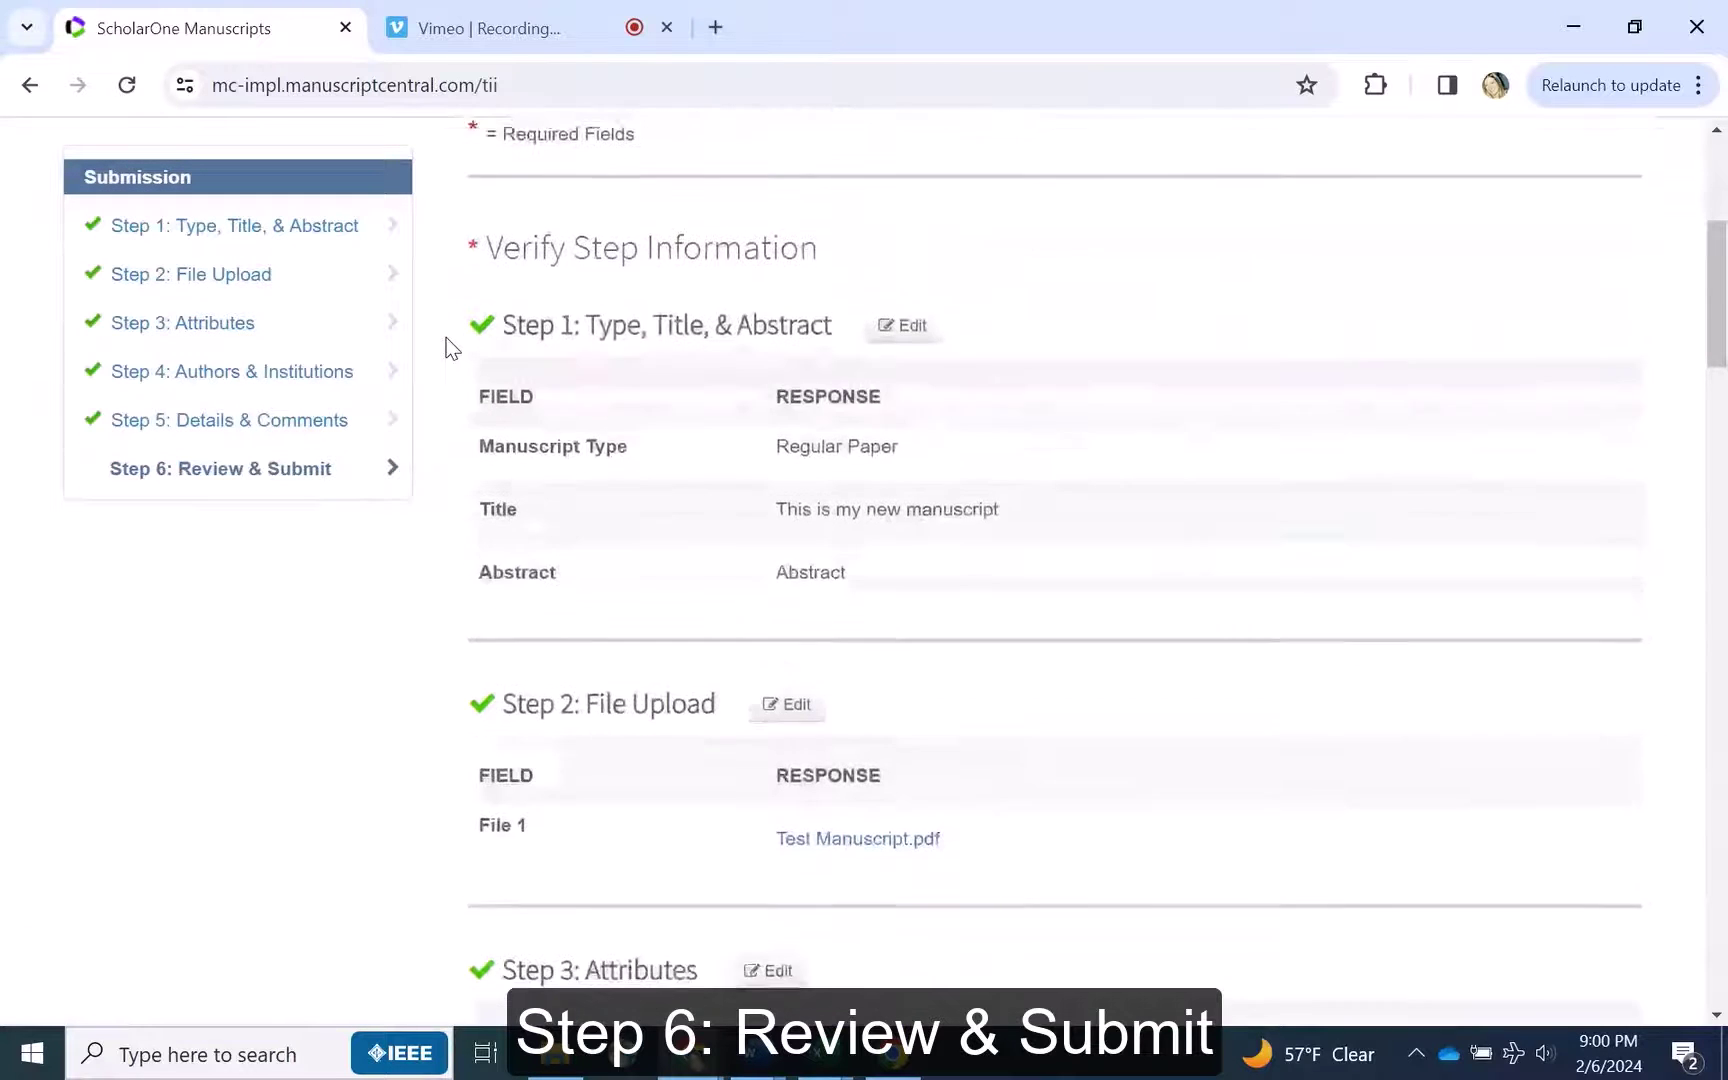
scroll(450, 350, down, 4)
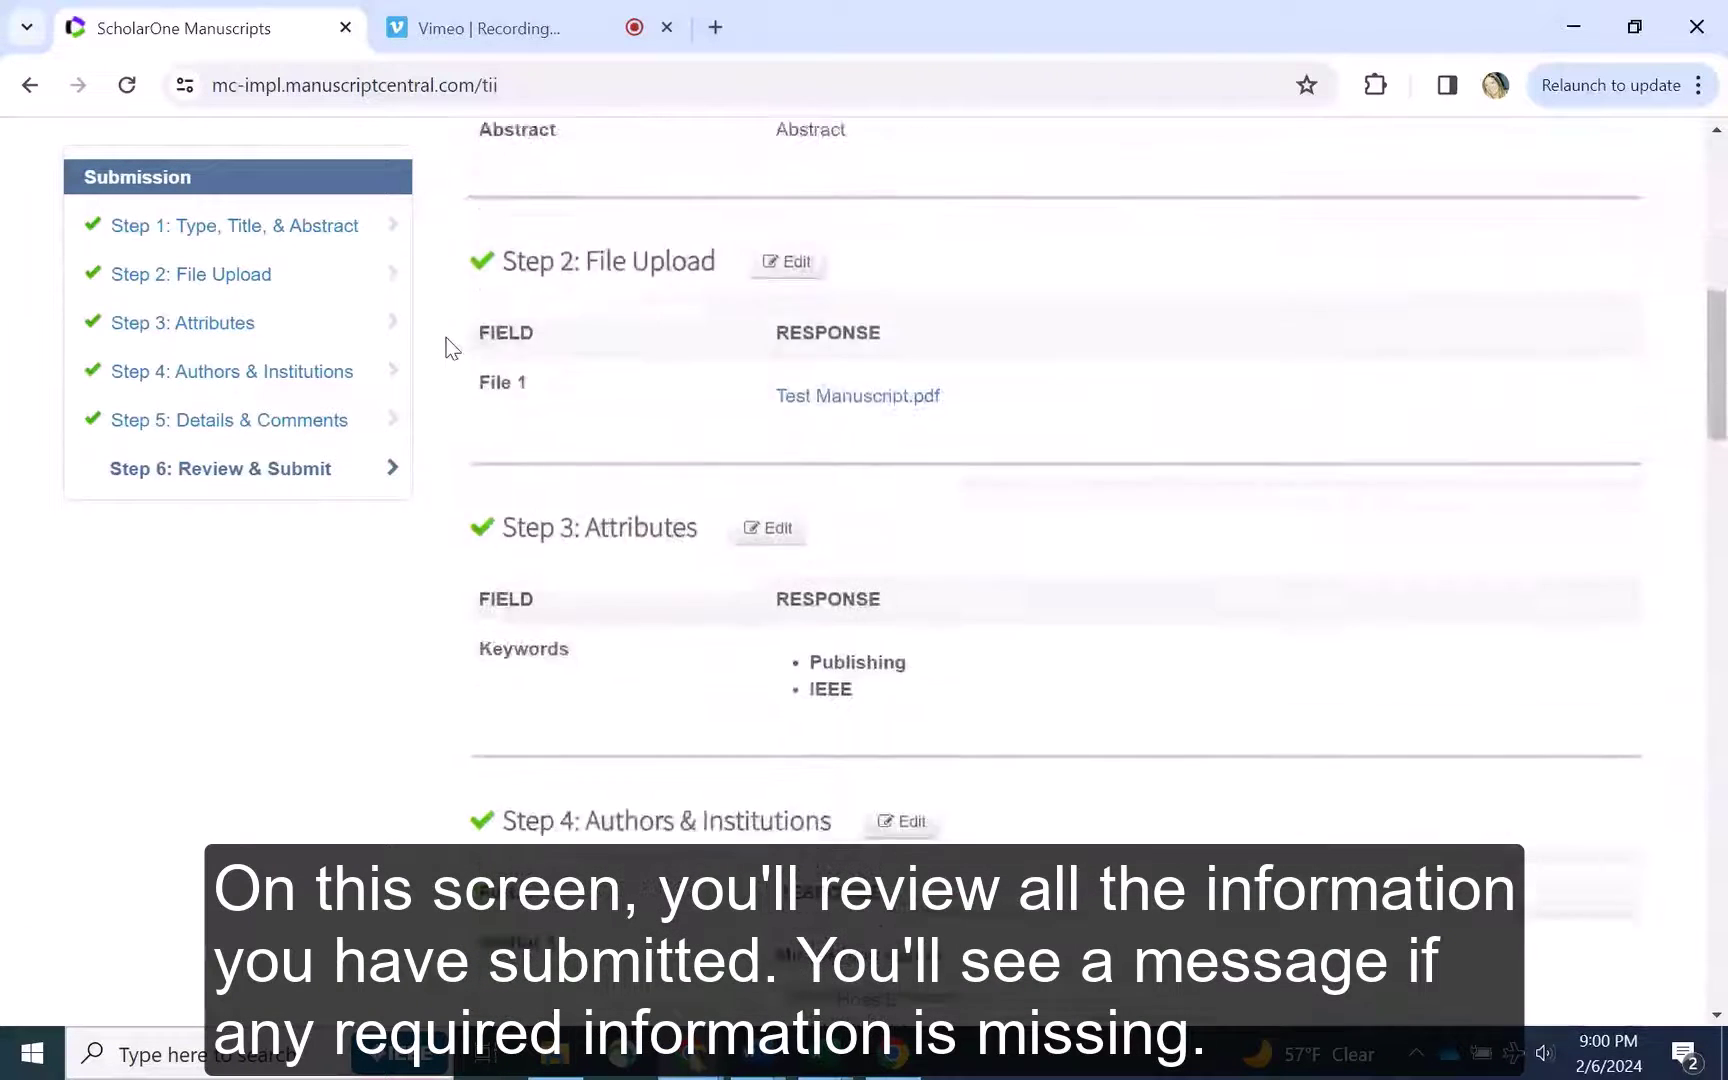
scroll(424, 392, down, 4)
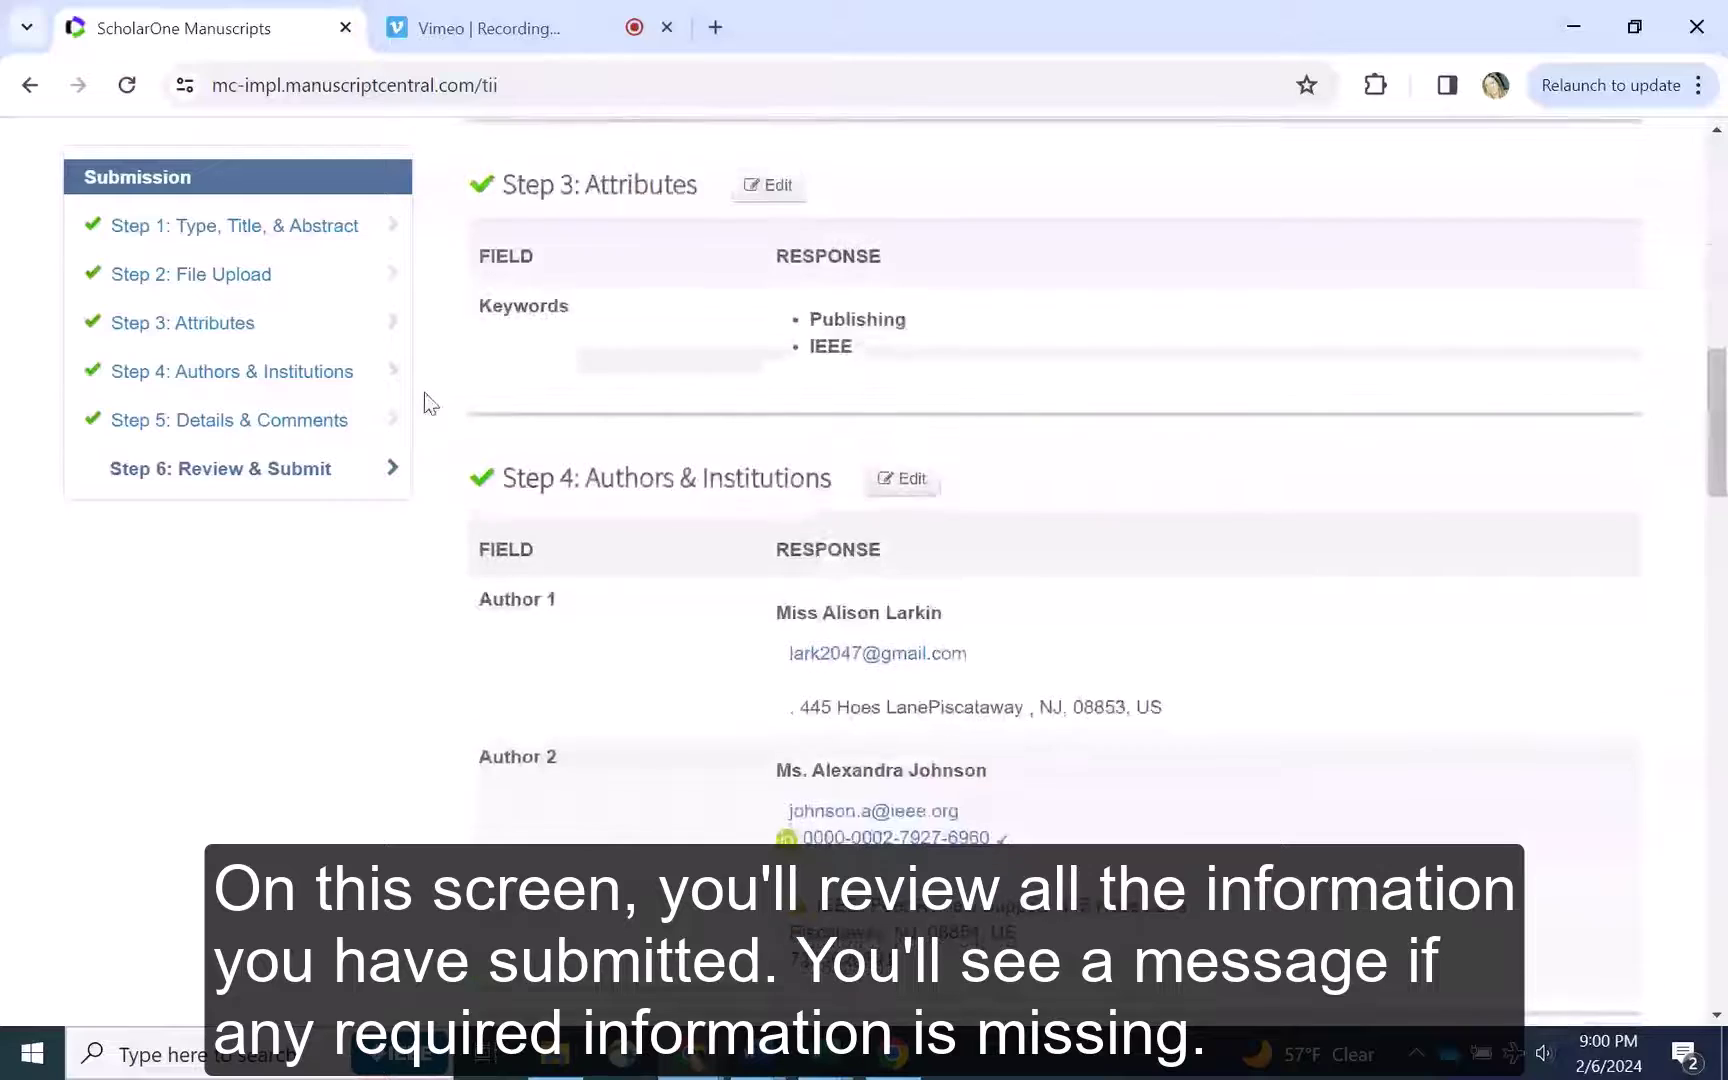
scroll(424, 392, down, 6)
scroll(424, 392, down, 11)
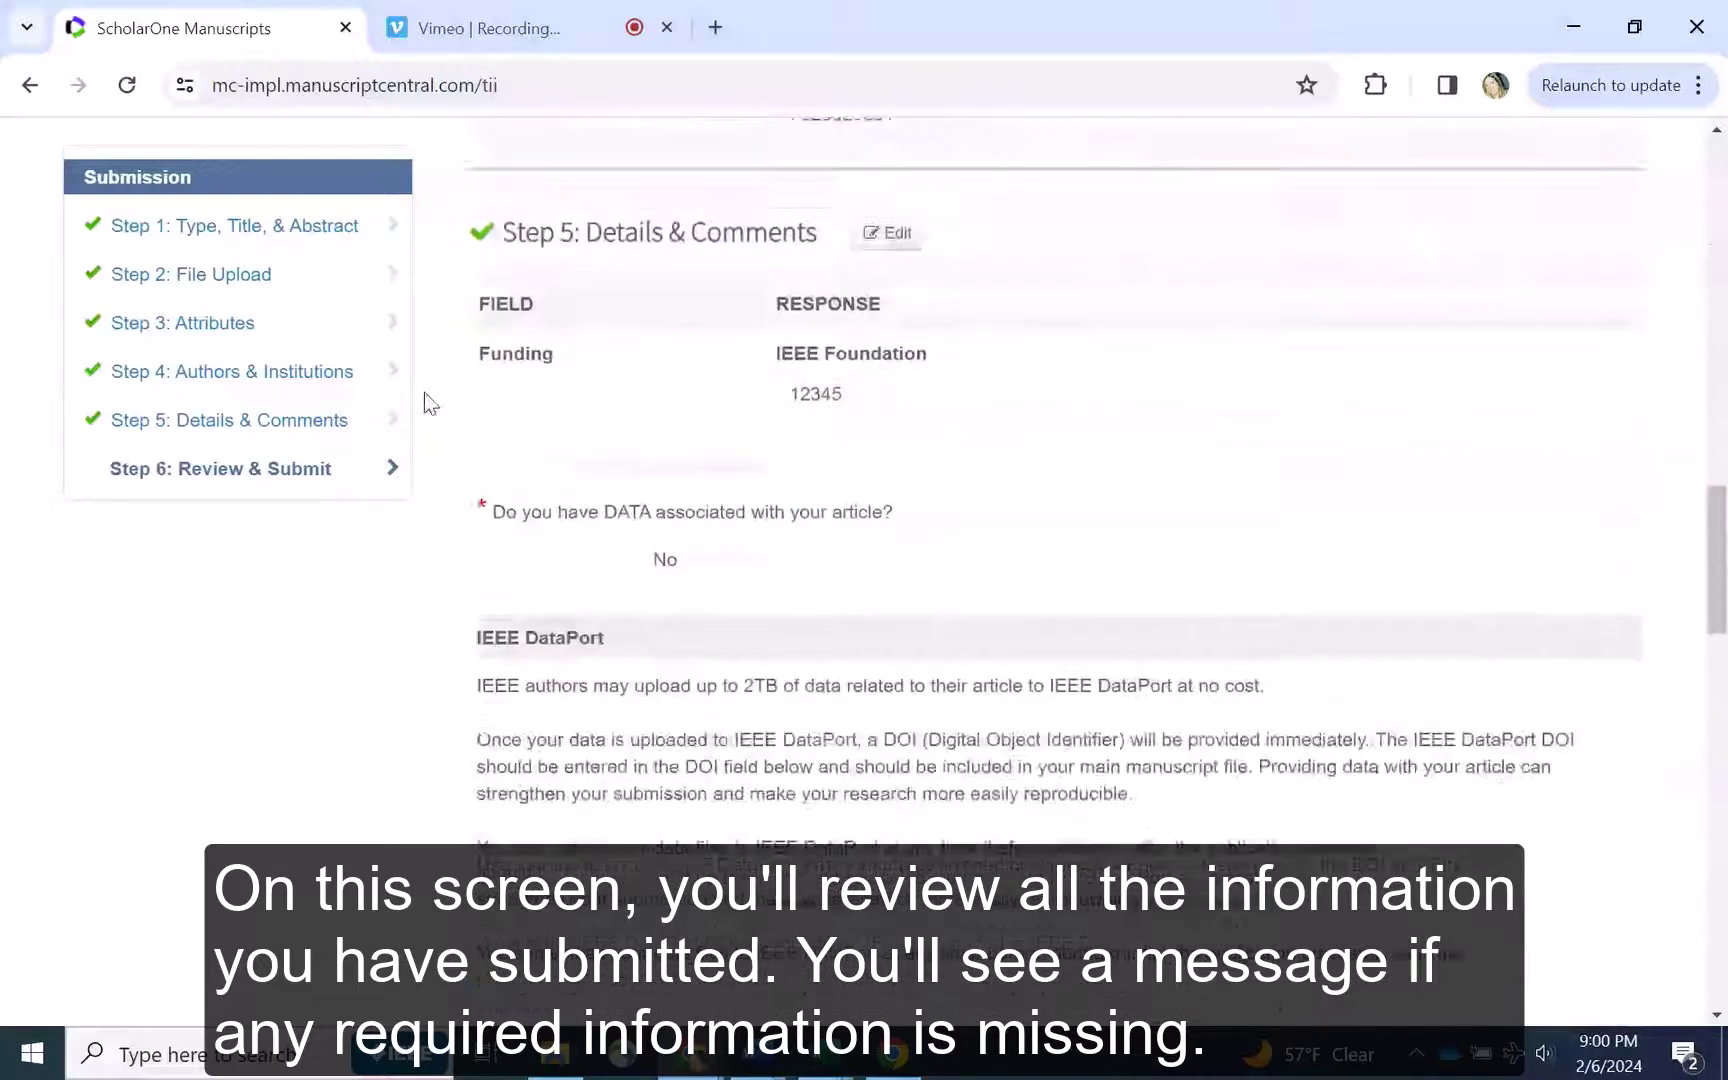
scroll(424, 392, down, 5)
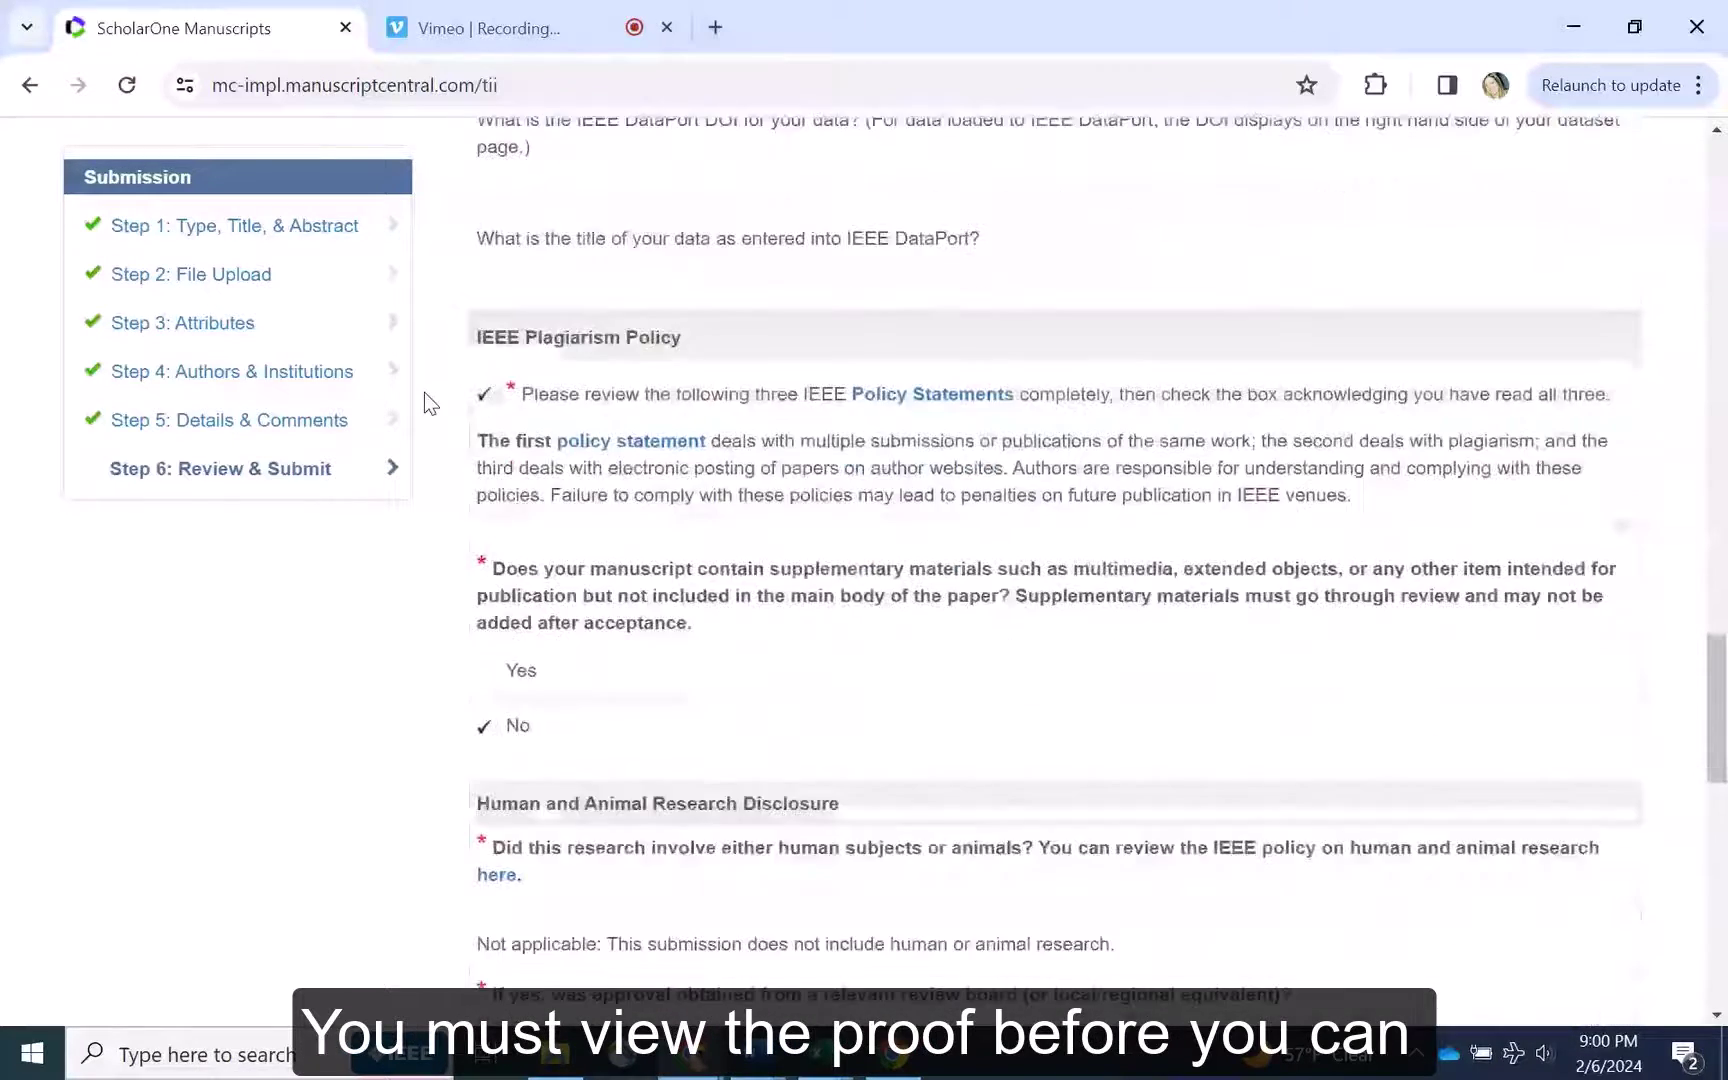
scroll(424, 392, down, 4)
scroll(424, 392, down, 8)
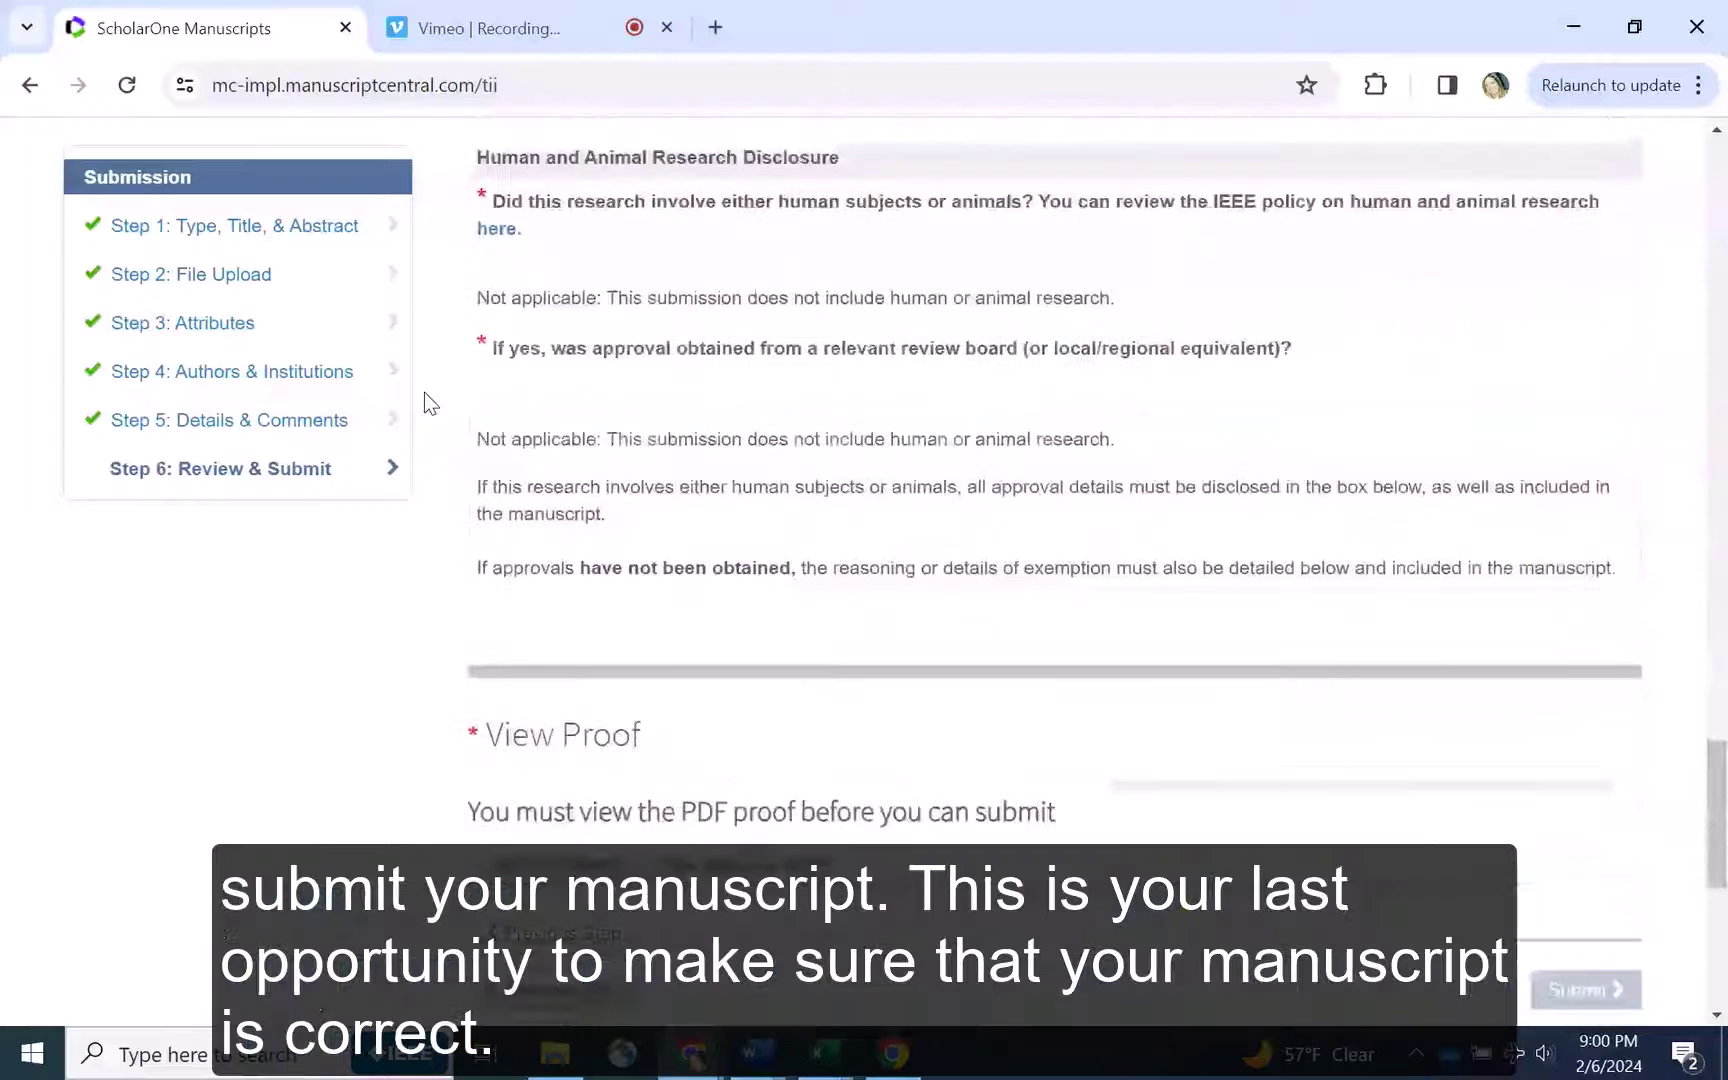
Review the PDF proof full screen, close it, and submit the manuscript
click(531, 488)
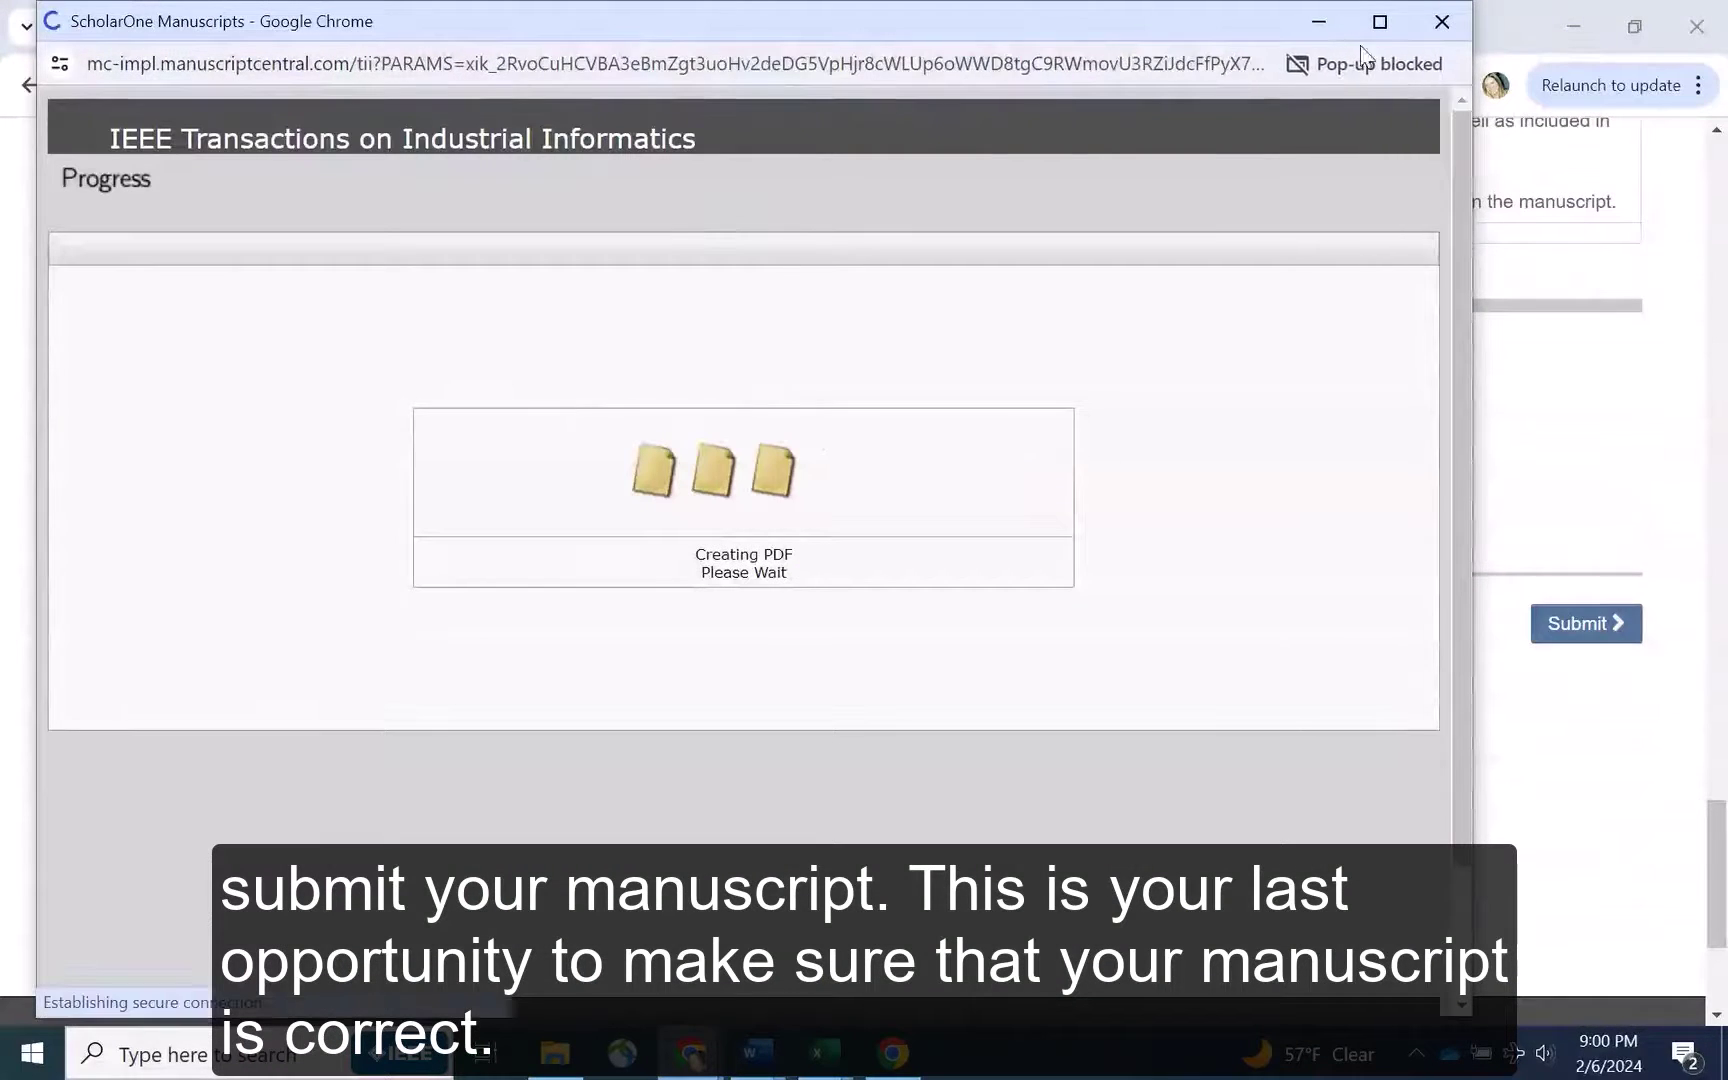
click(1380, 21)
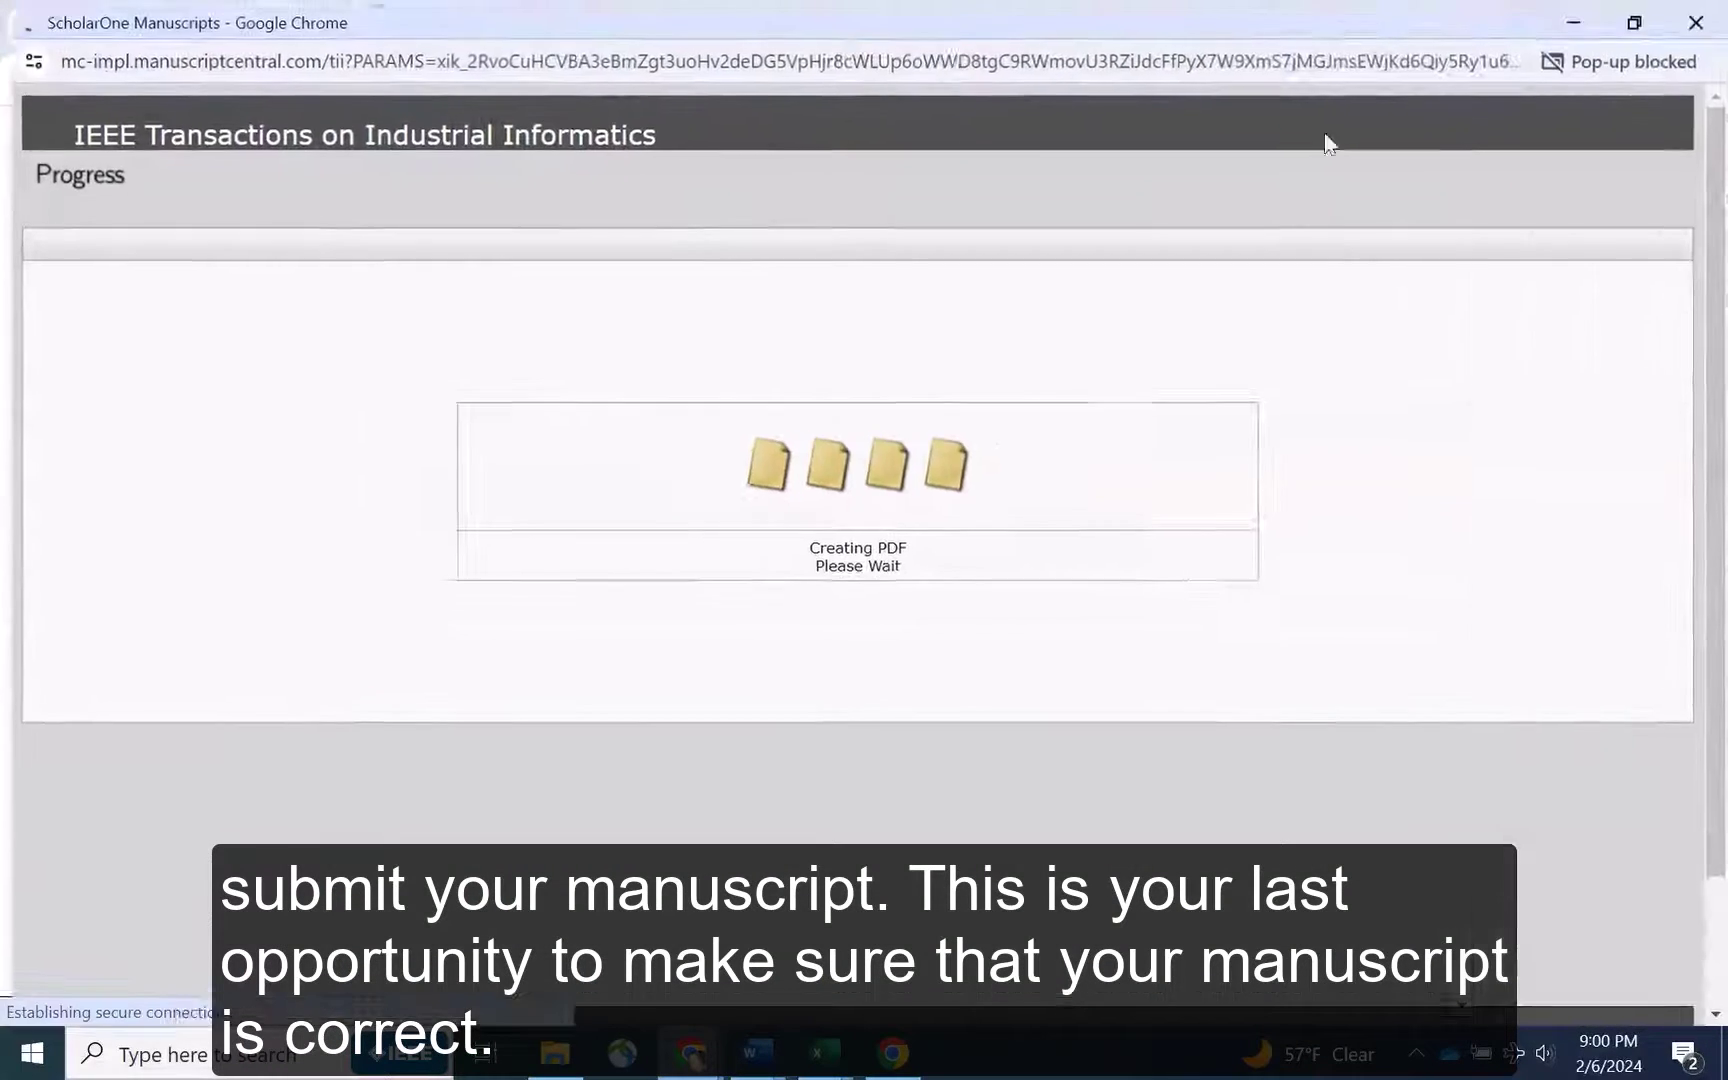
scroll(555, 320, down, 15)
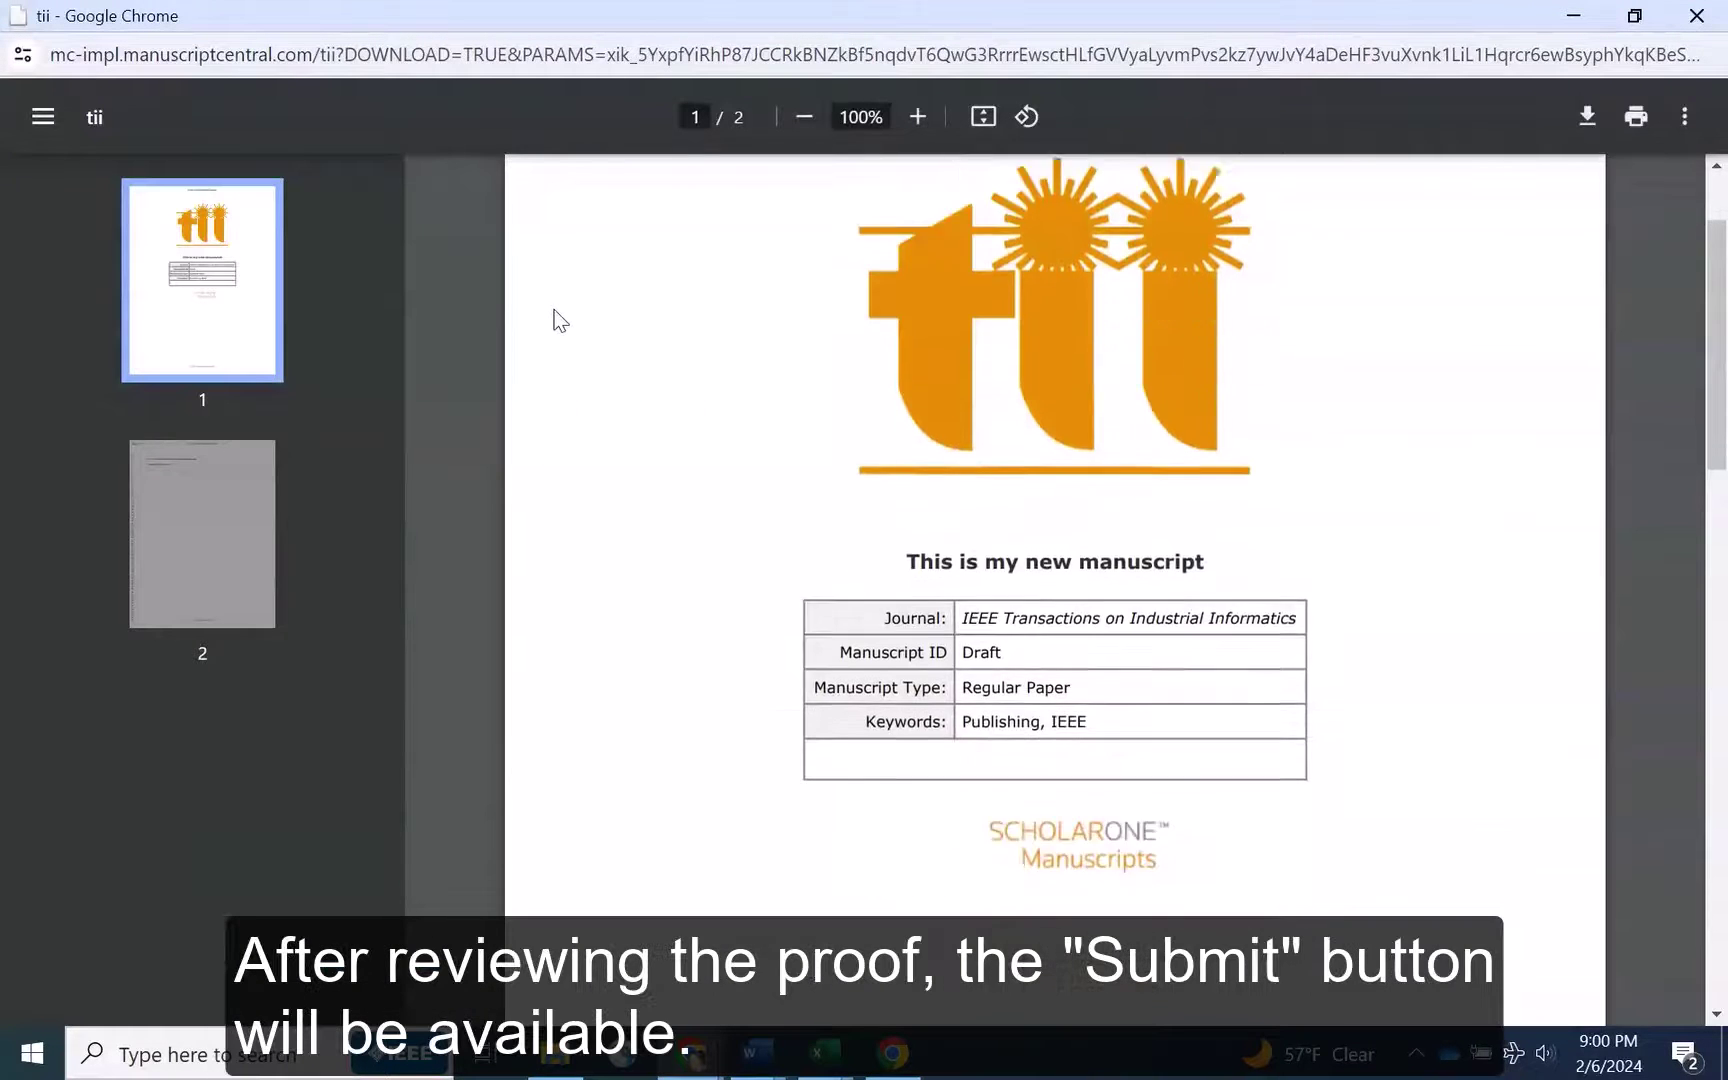
click(1697, 16)
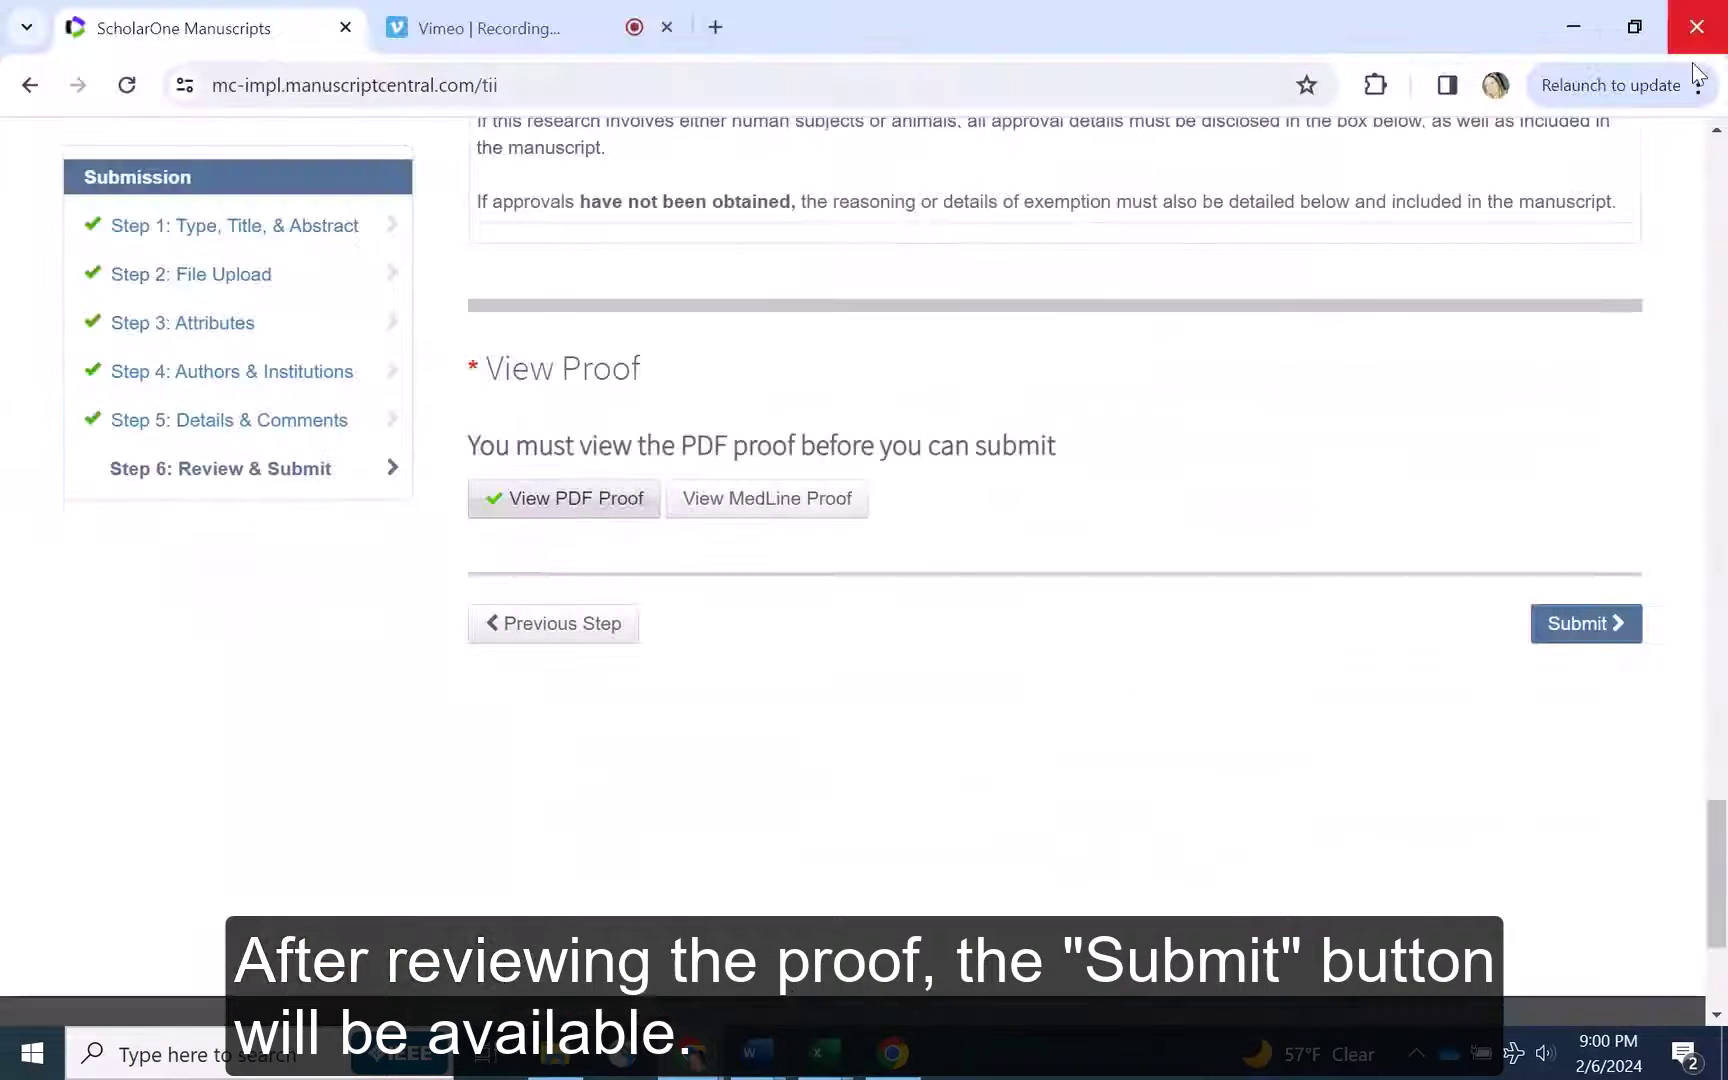
click(1577, 630)
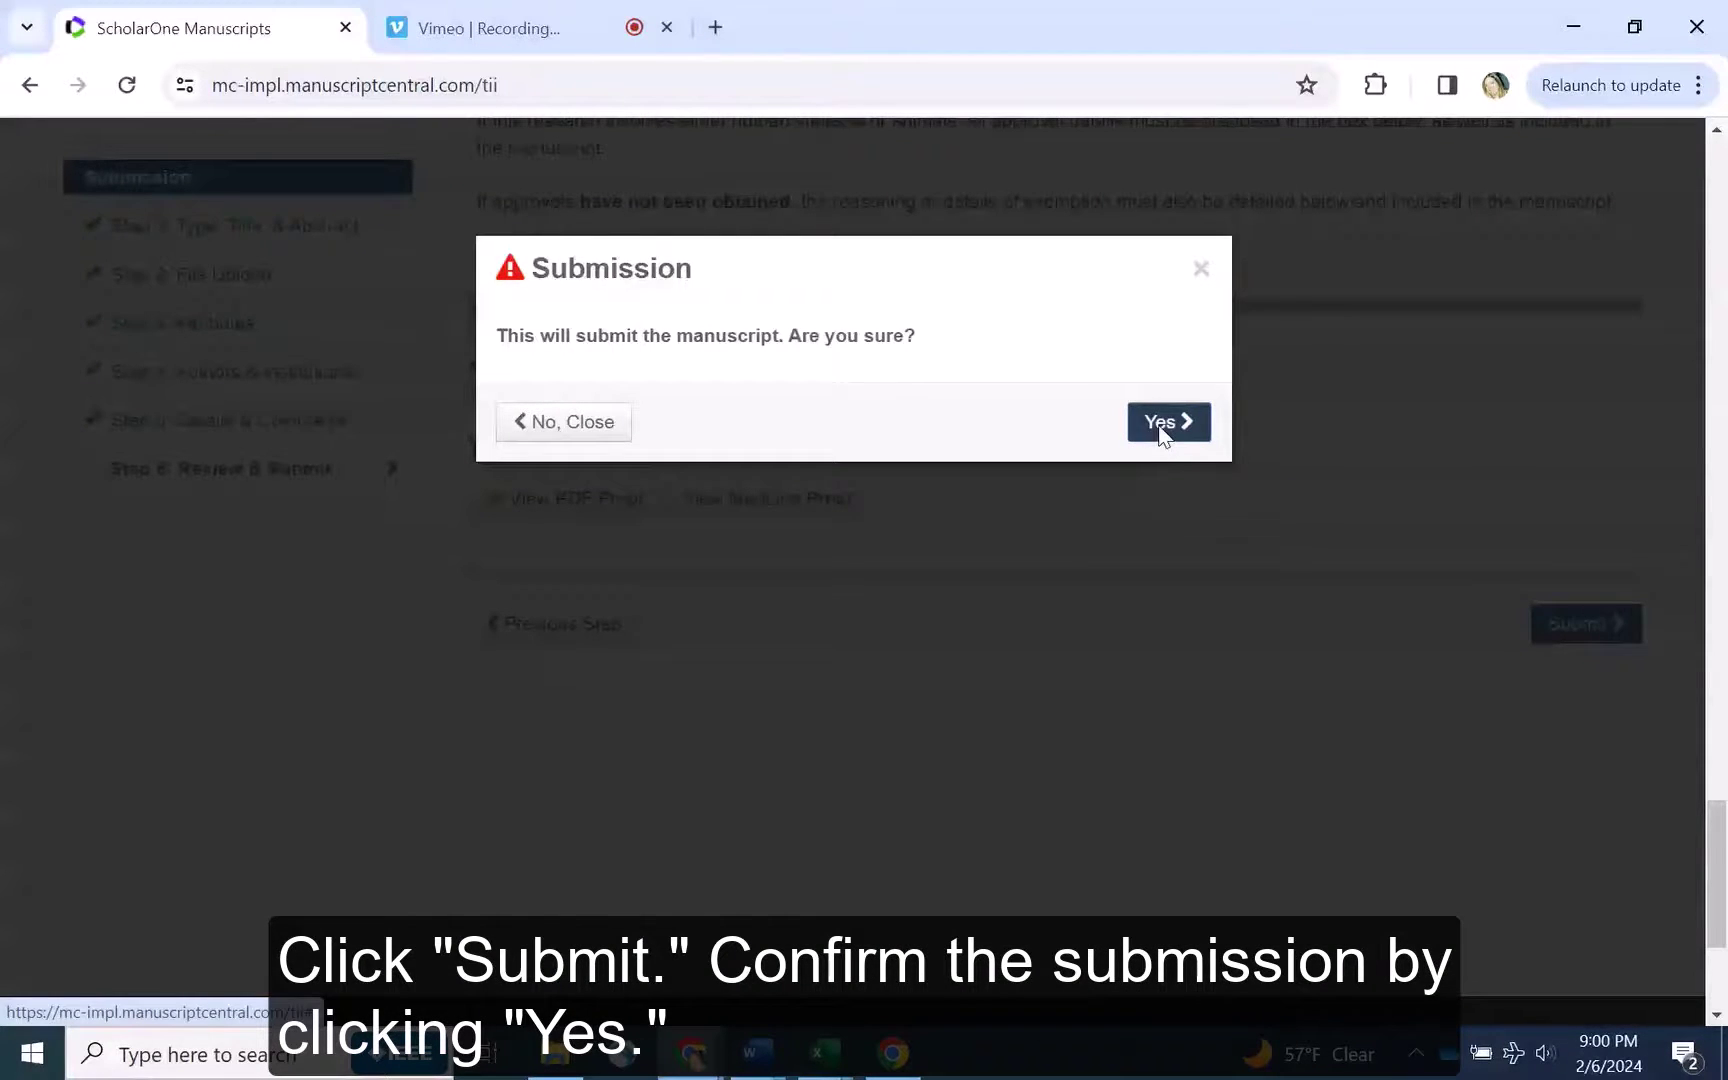
Confirm the submission, note the new manuscript ID, and go to the Author Dashboard
click(1160, 422)
scroll(597, 516, down, 3)
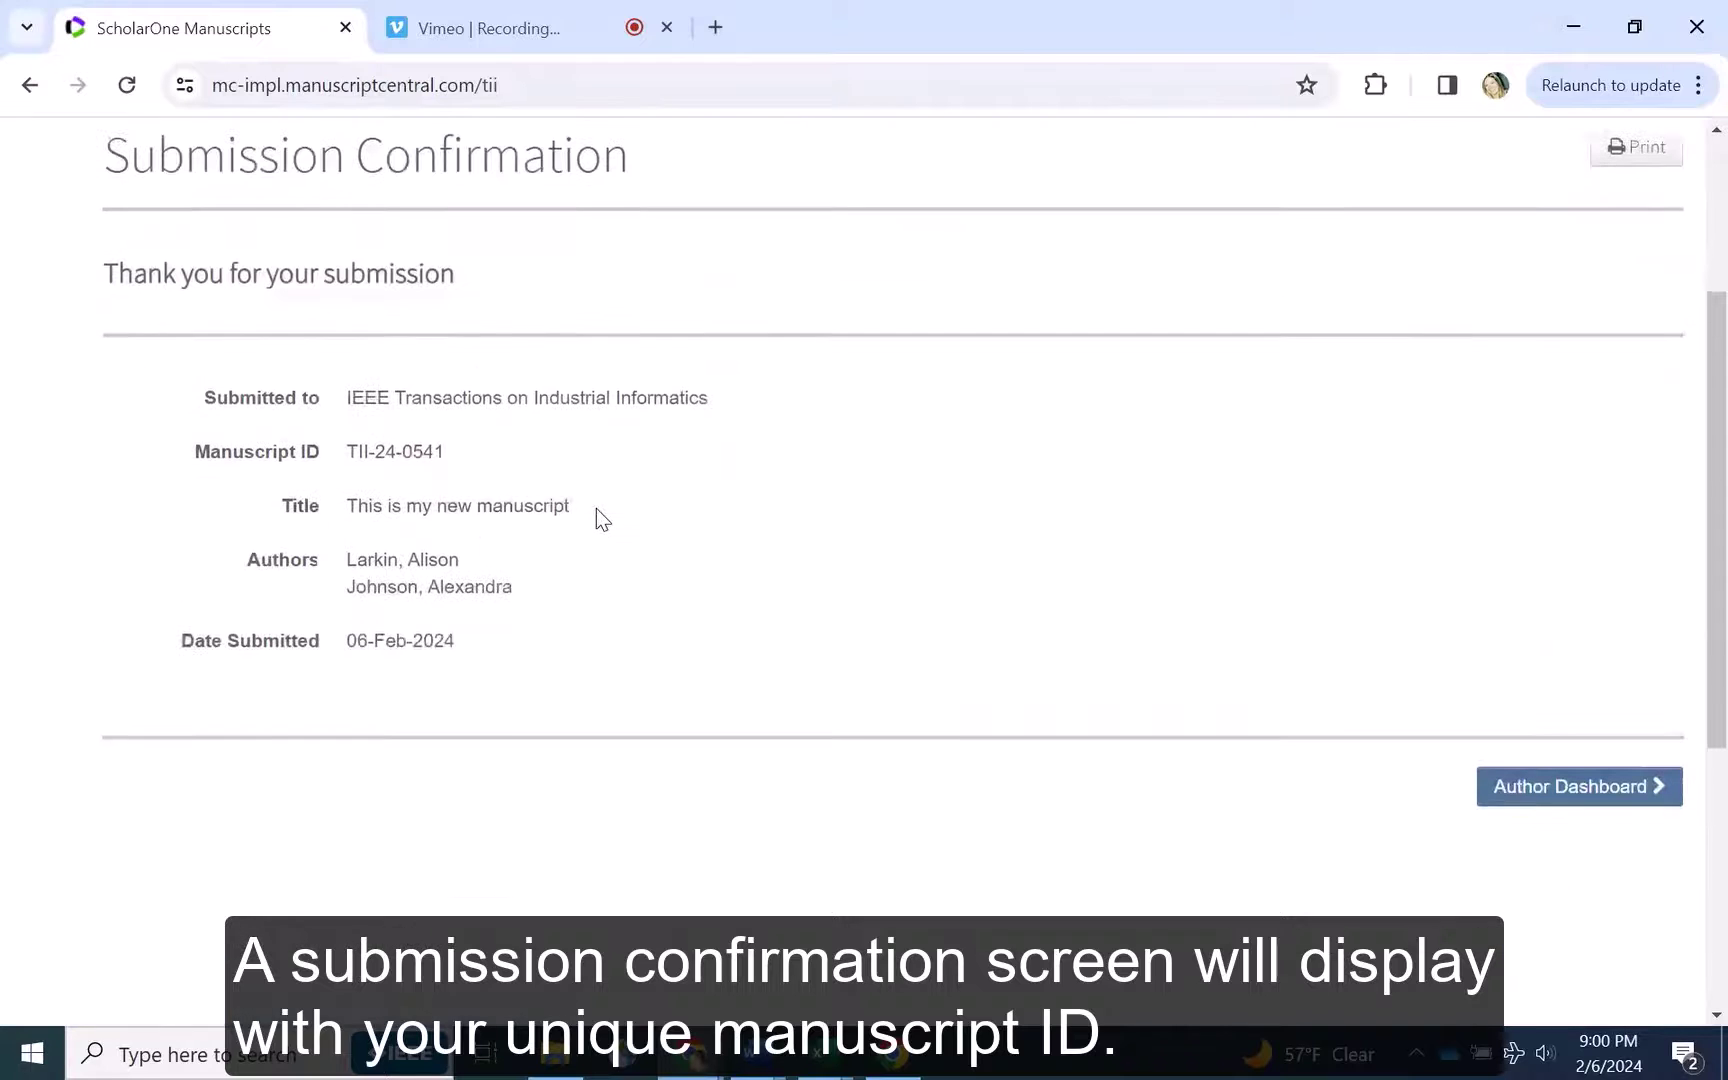
drag(445, 452, 353, 458)
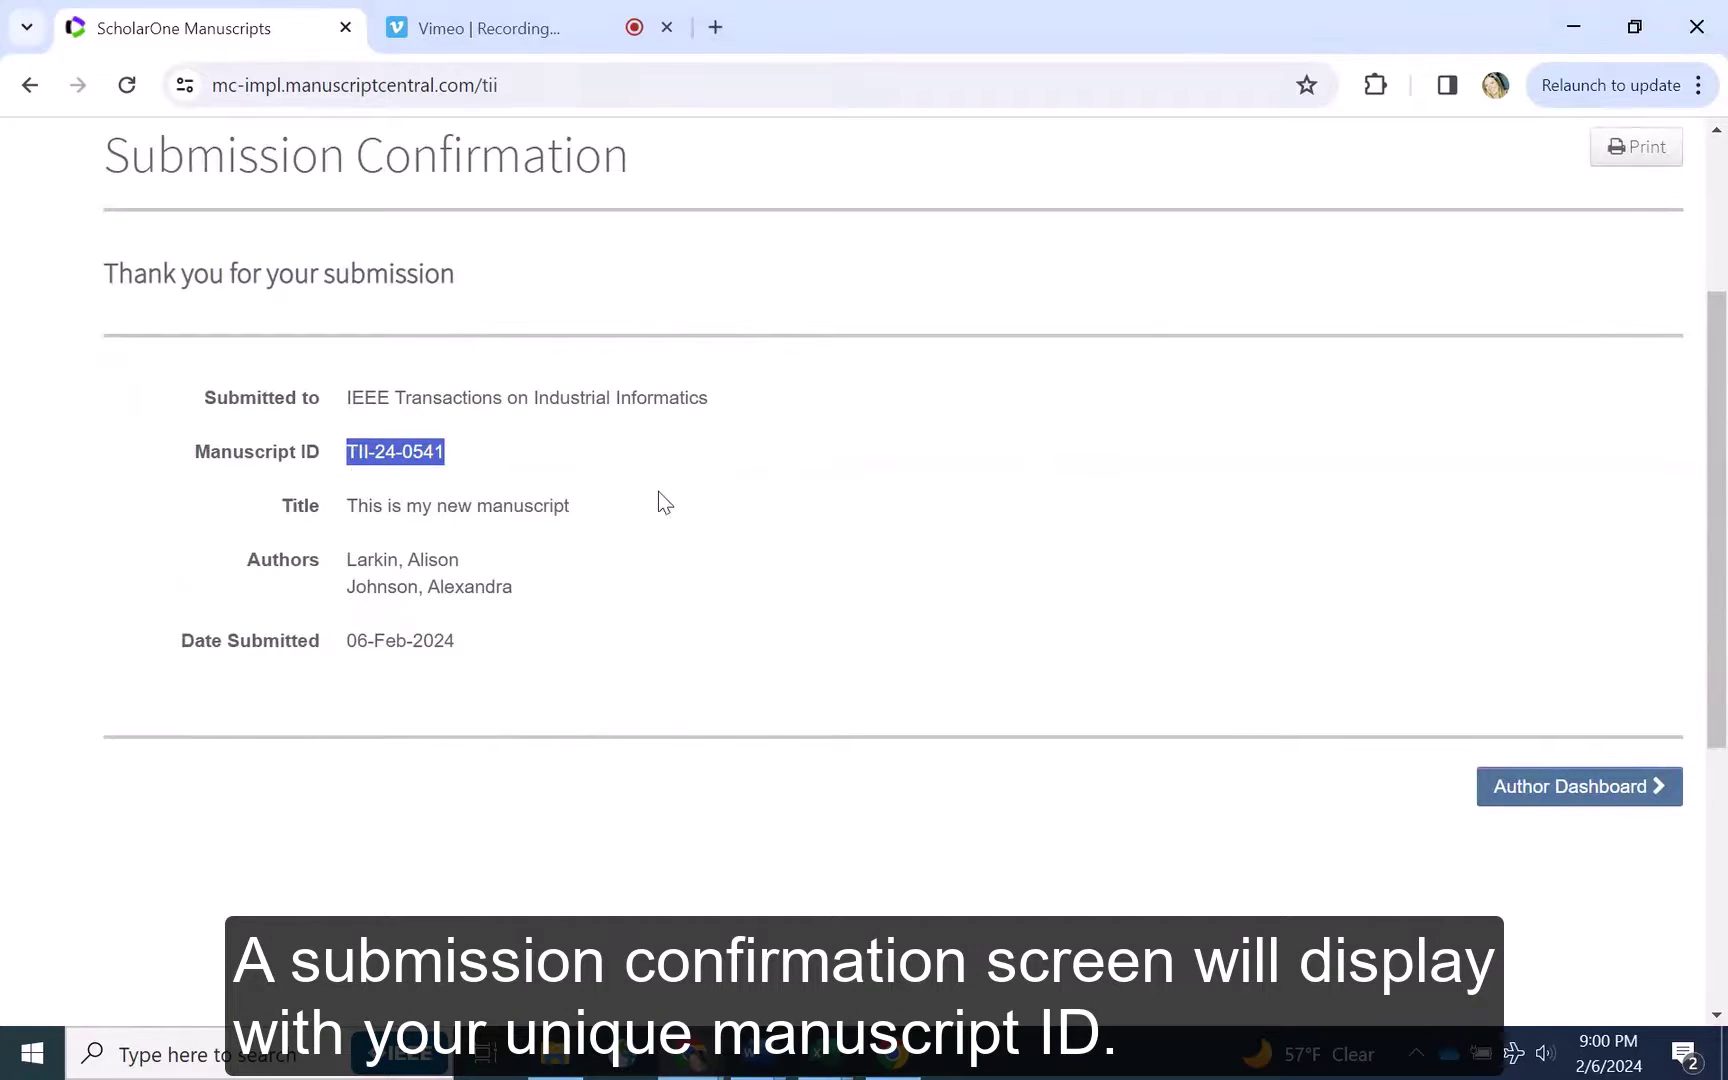
click(711, 505)
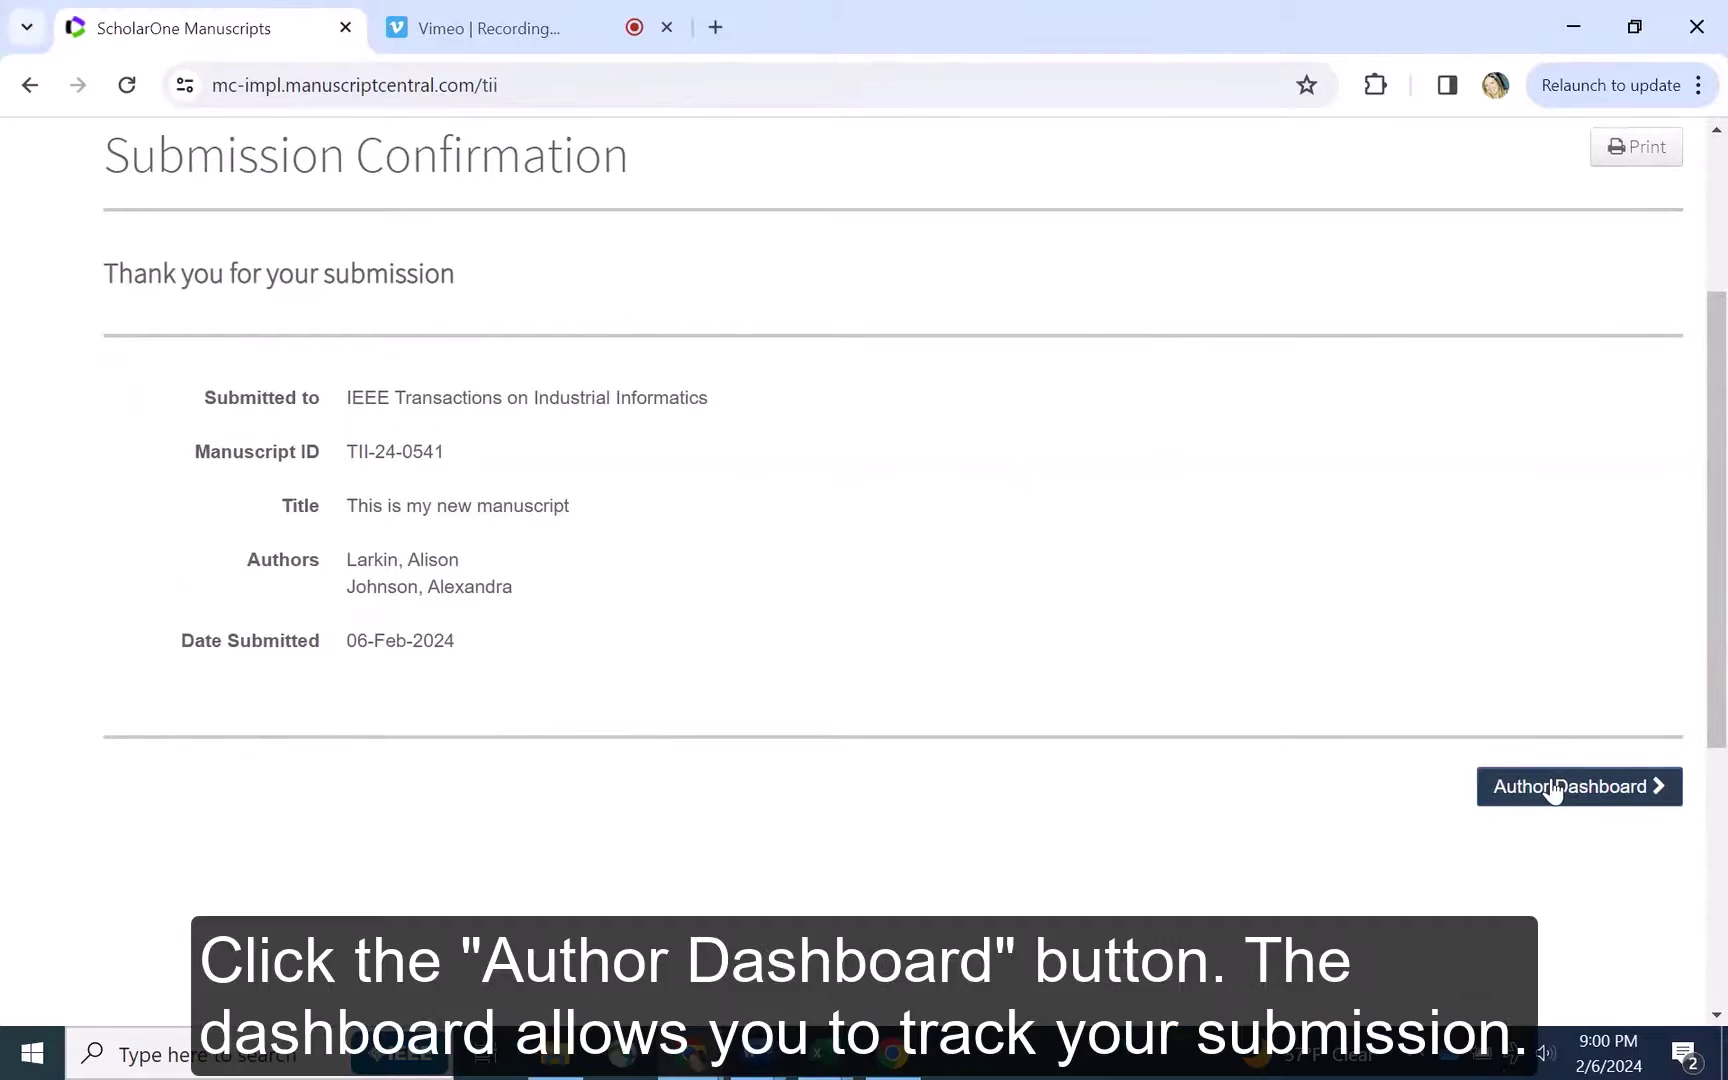
click(1552, 788)
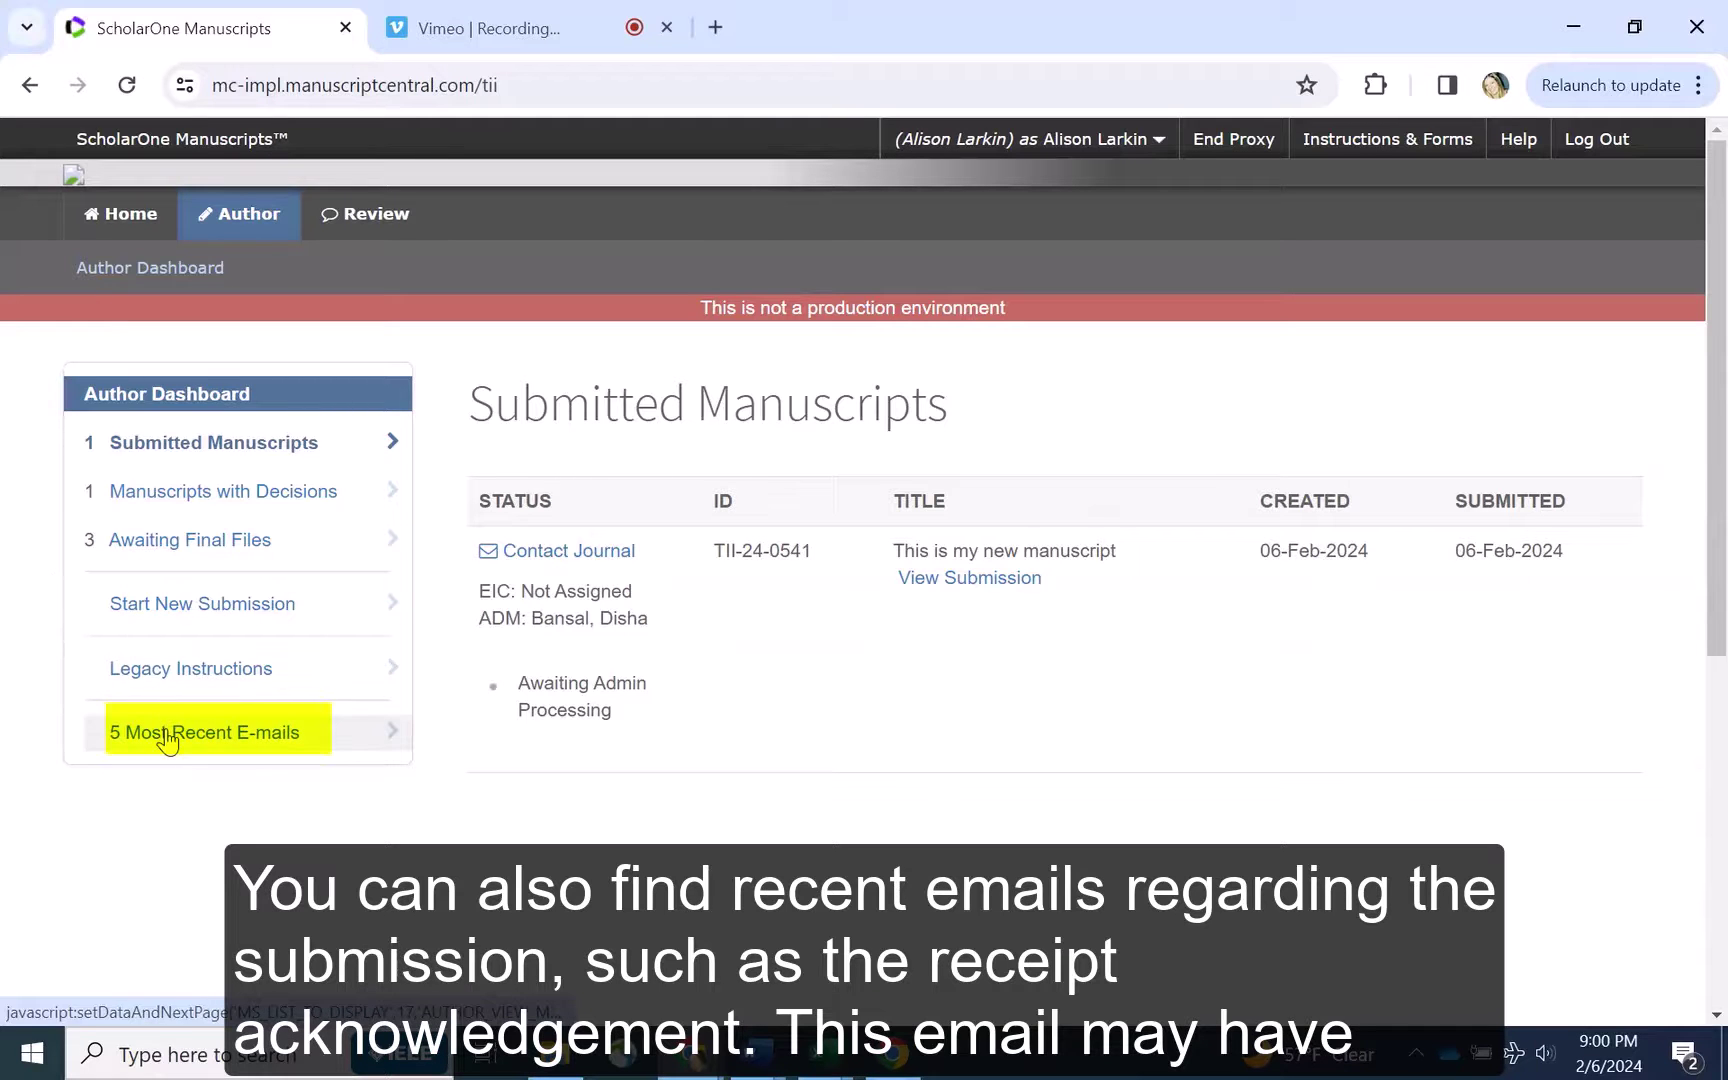
click(168, 740)
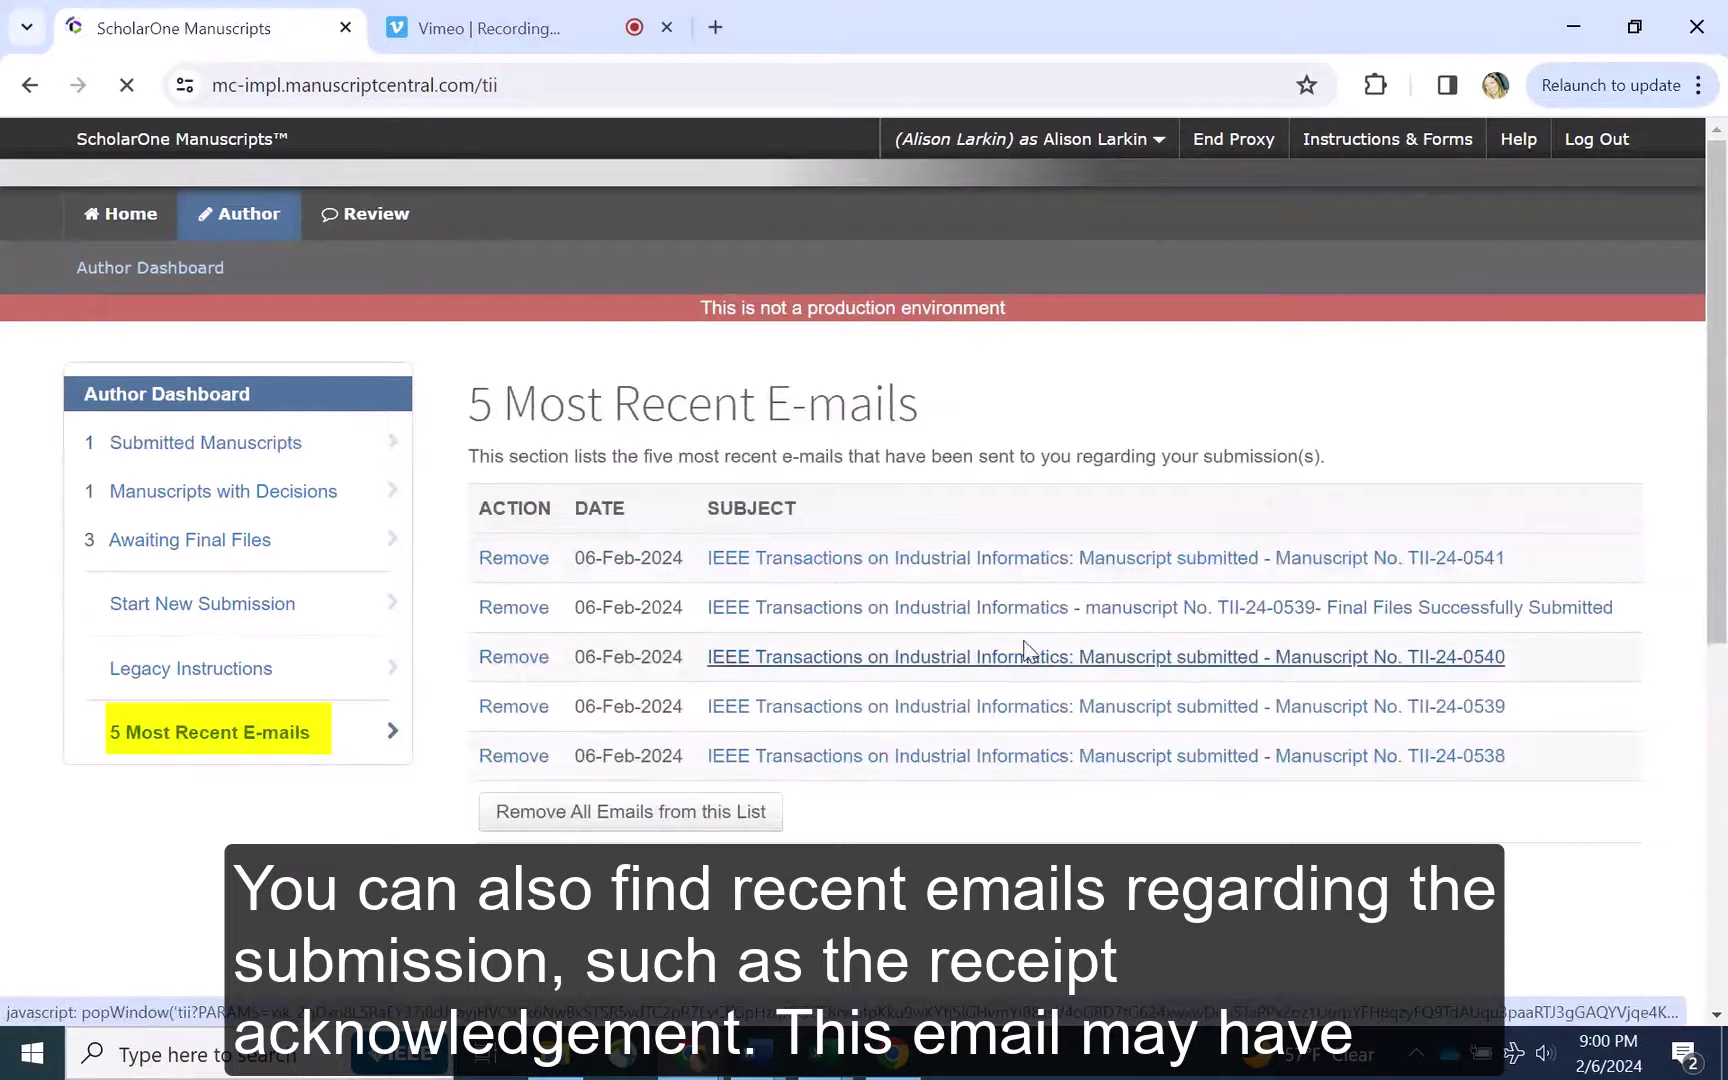
click(1054, 566)
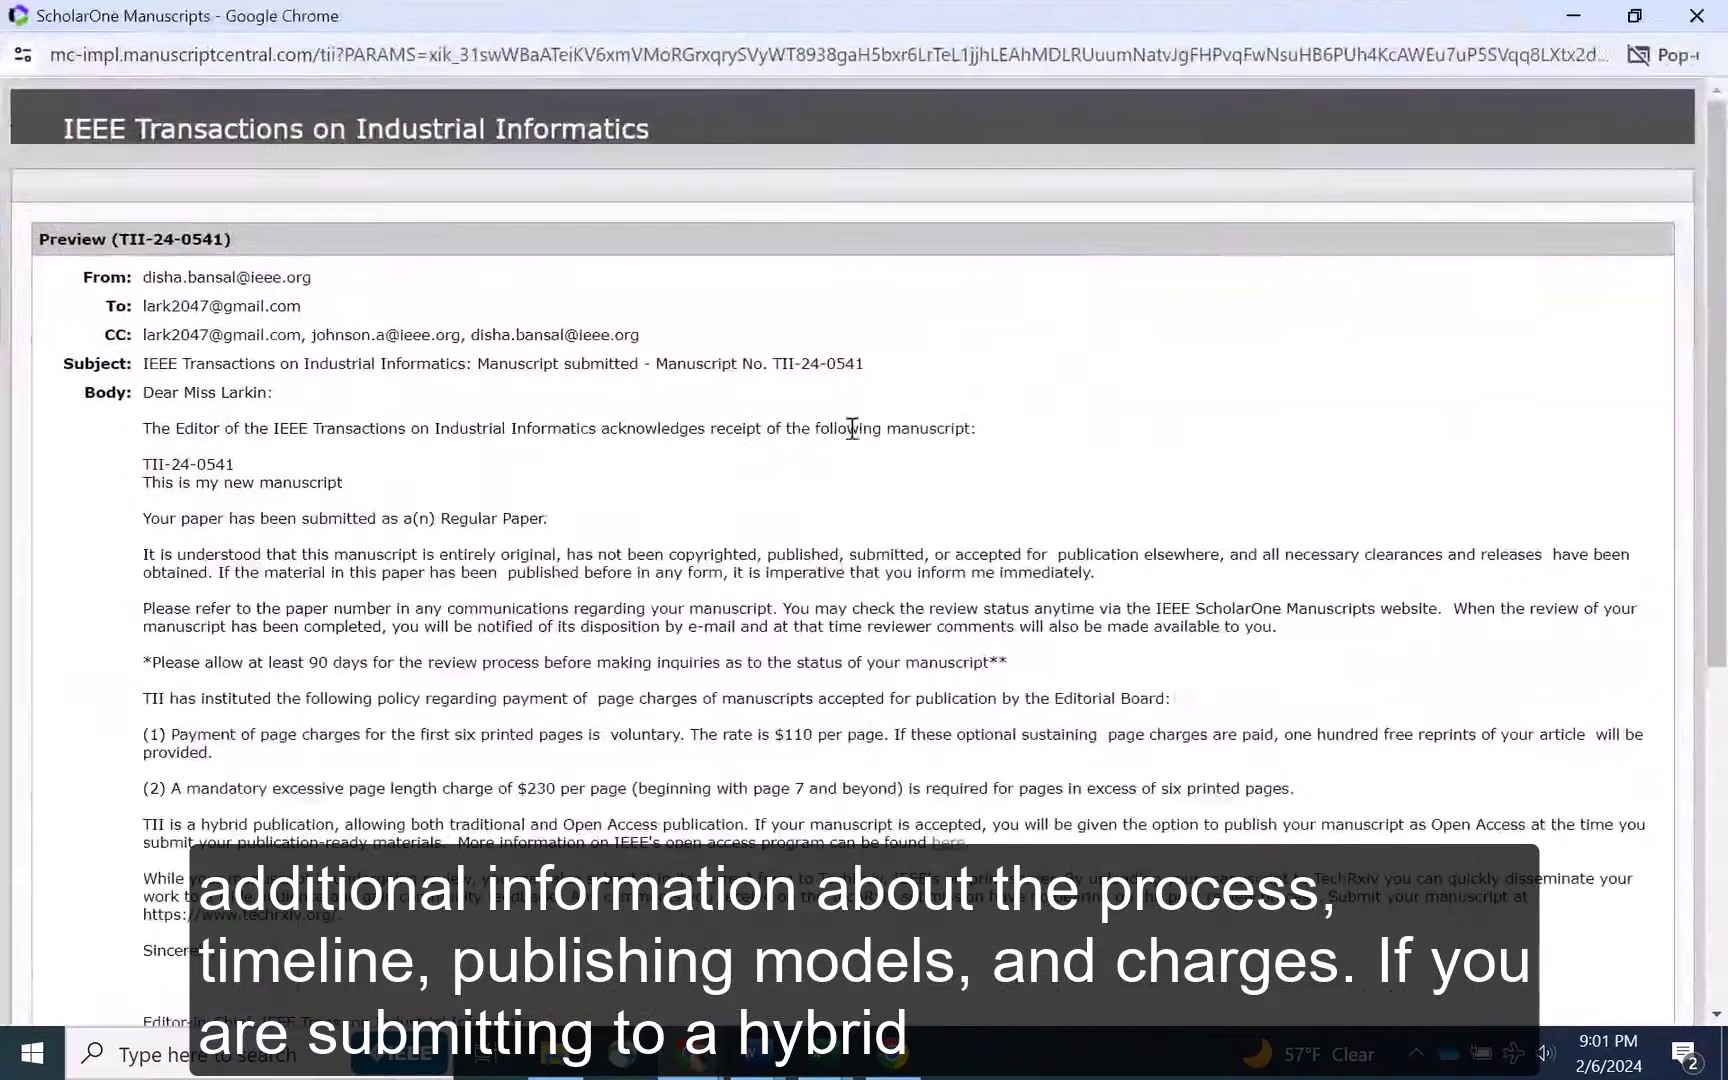
drag(990, 428, 607, 430)
scroll(77, 485, down, 2)
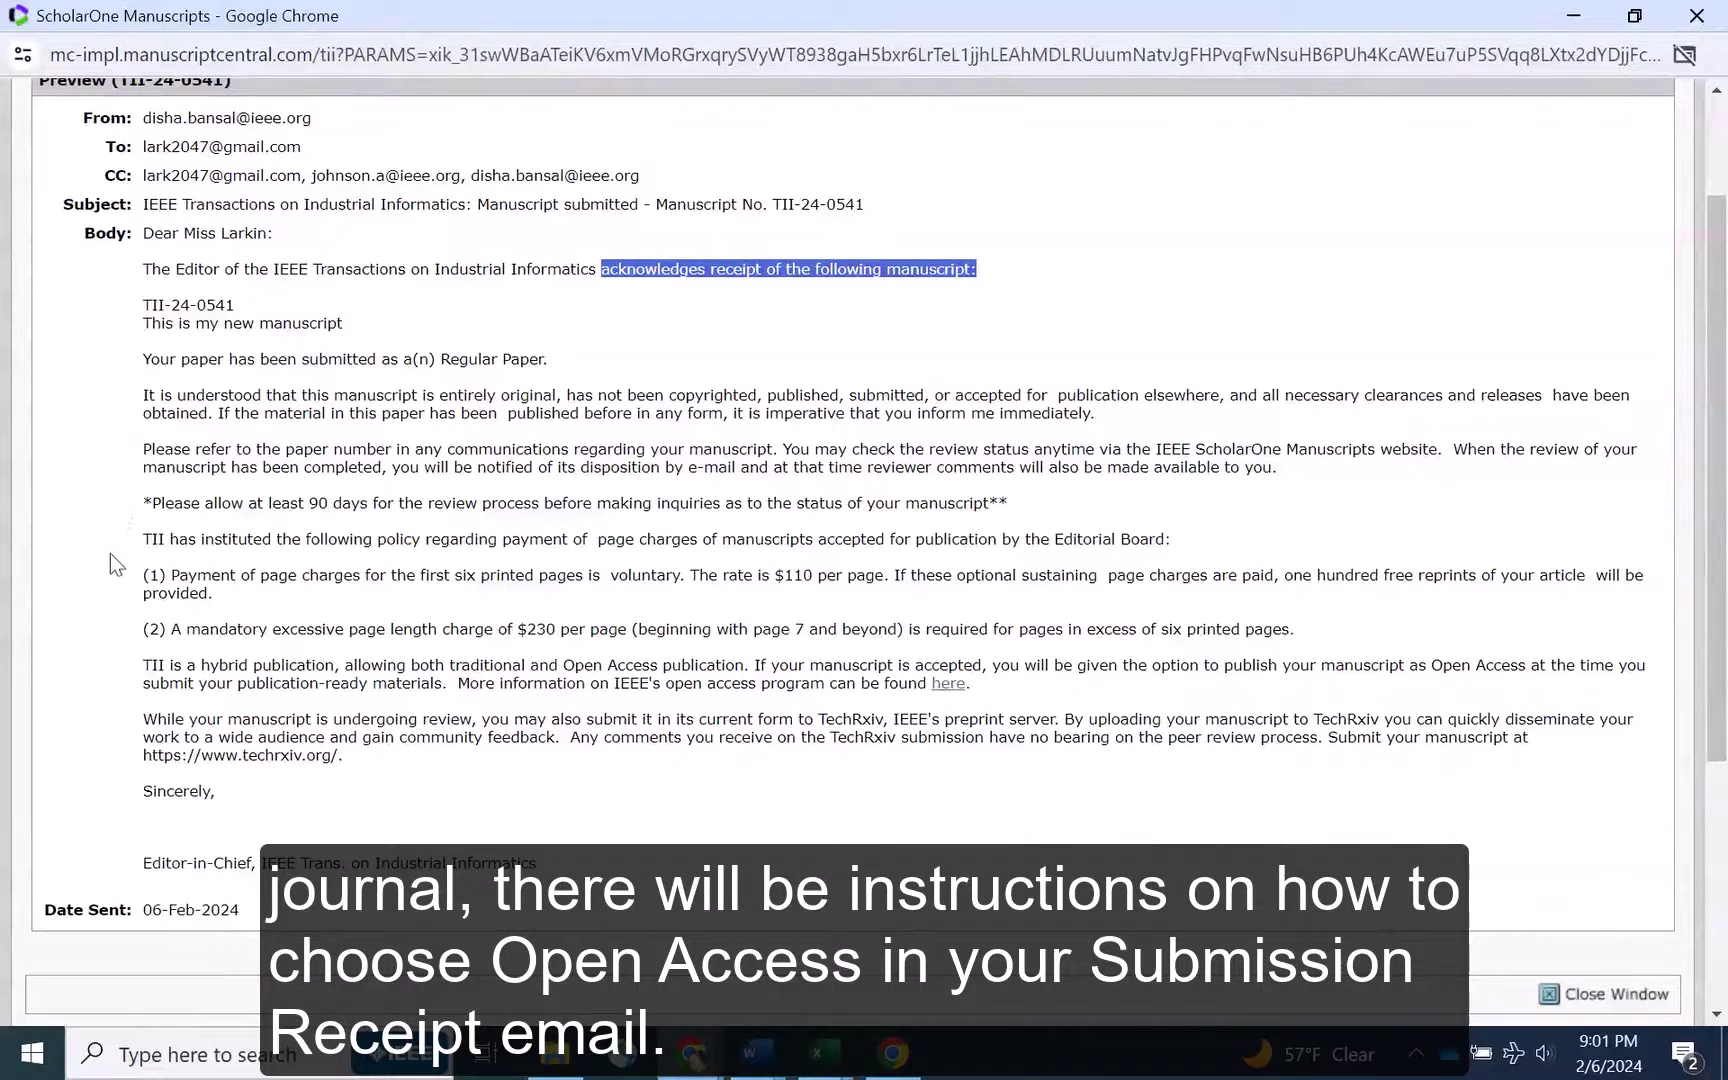
drag(972, 684, 146, 675)
scroll(101, 656, down, 1)
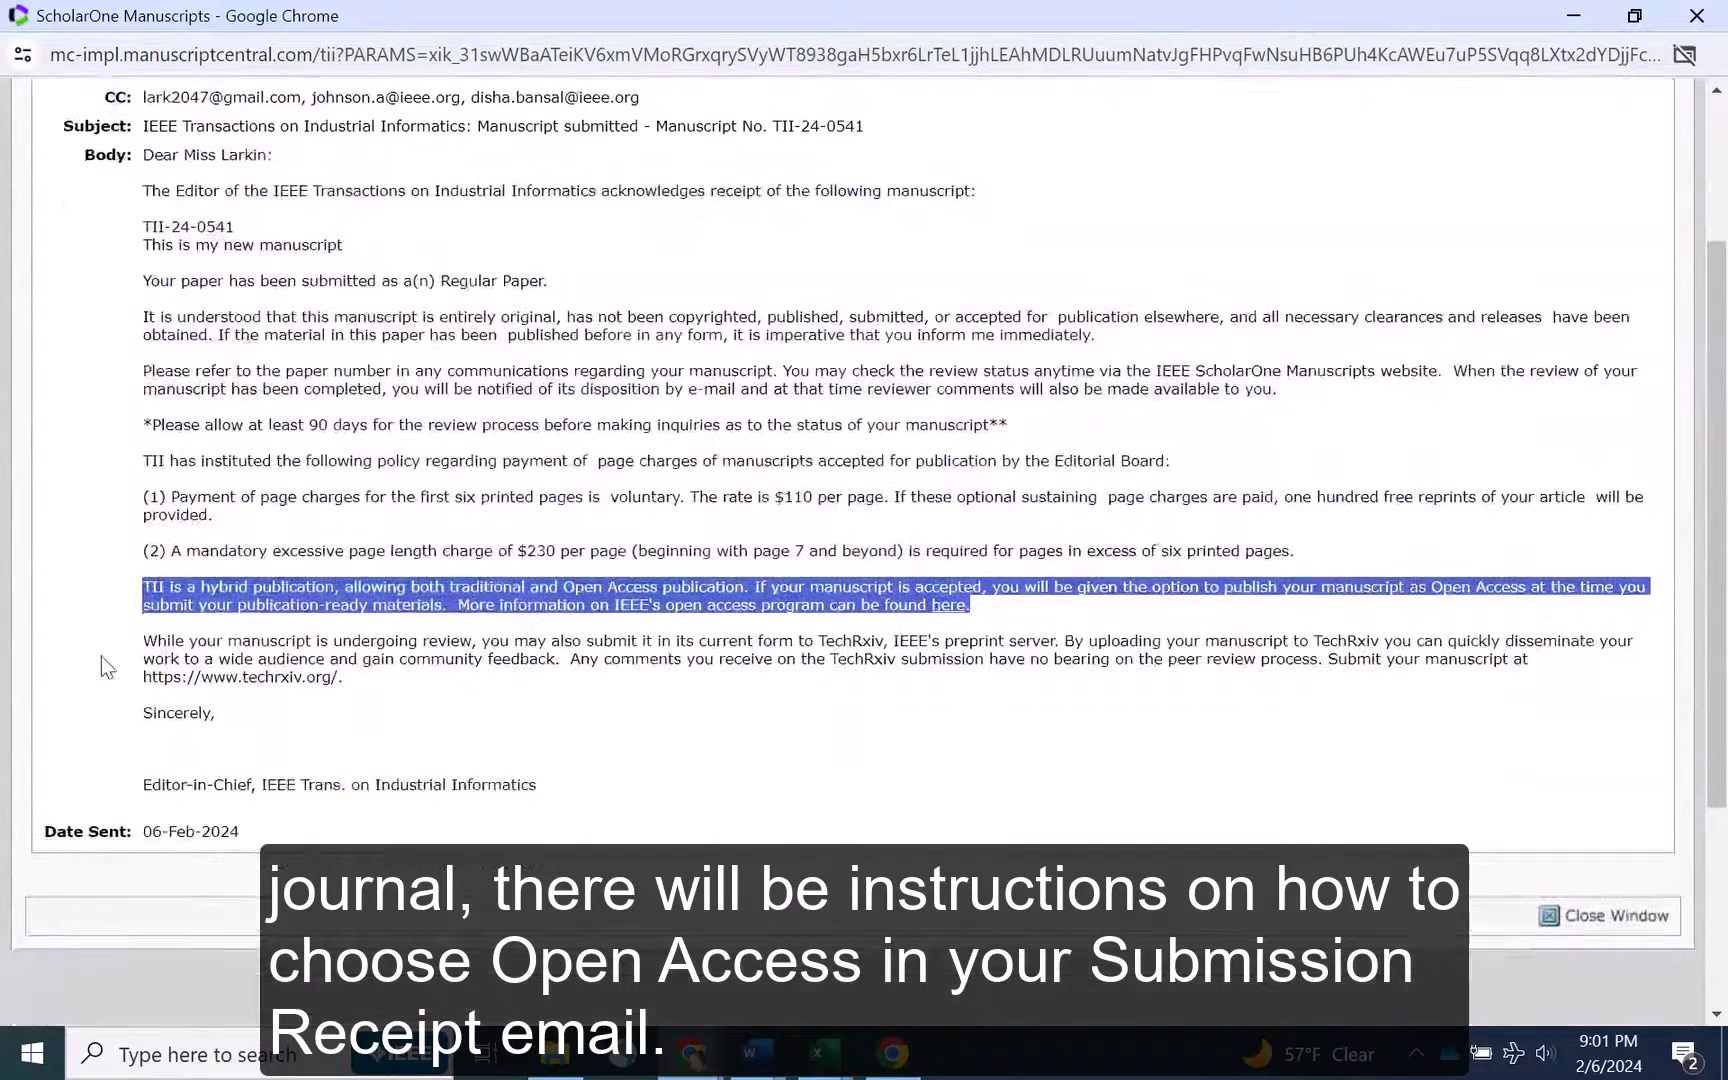
click(1548, 914)
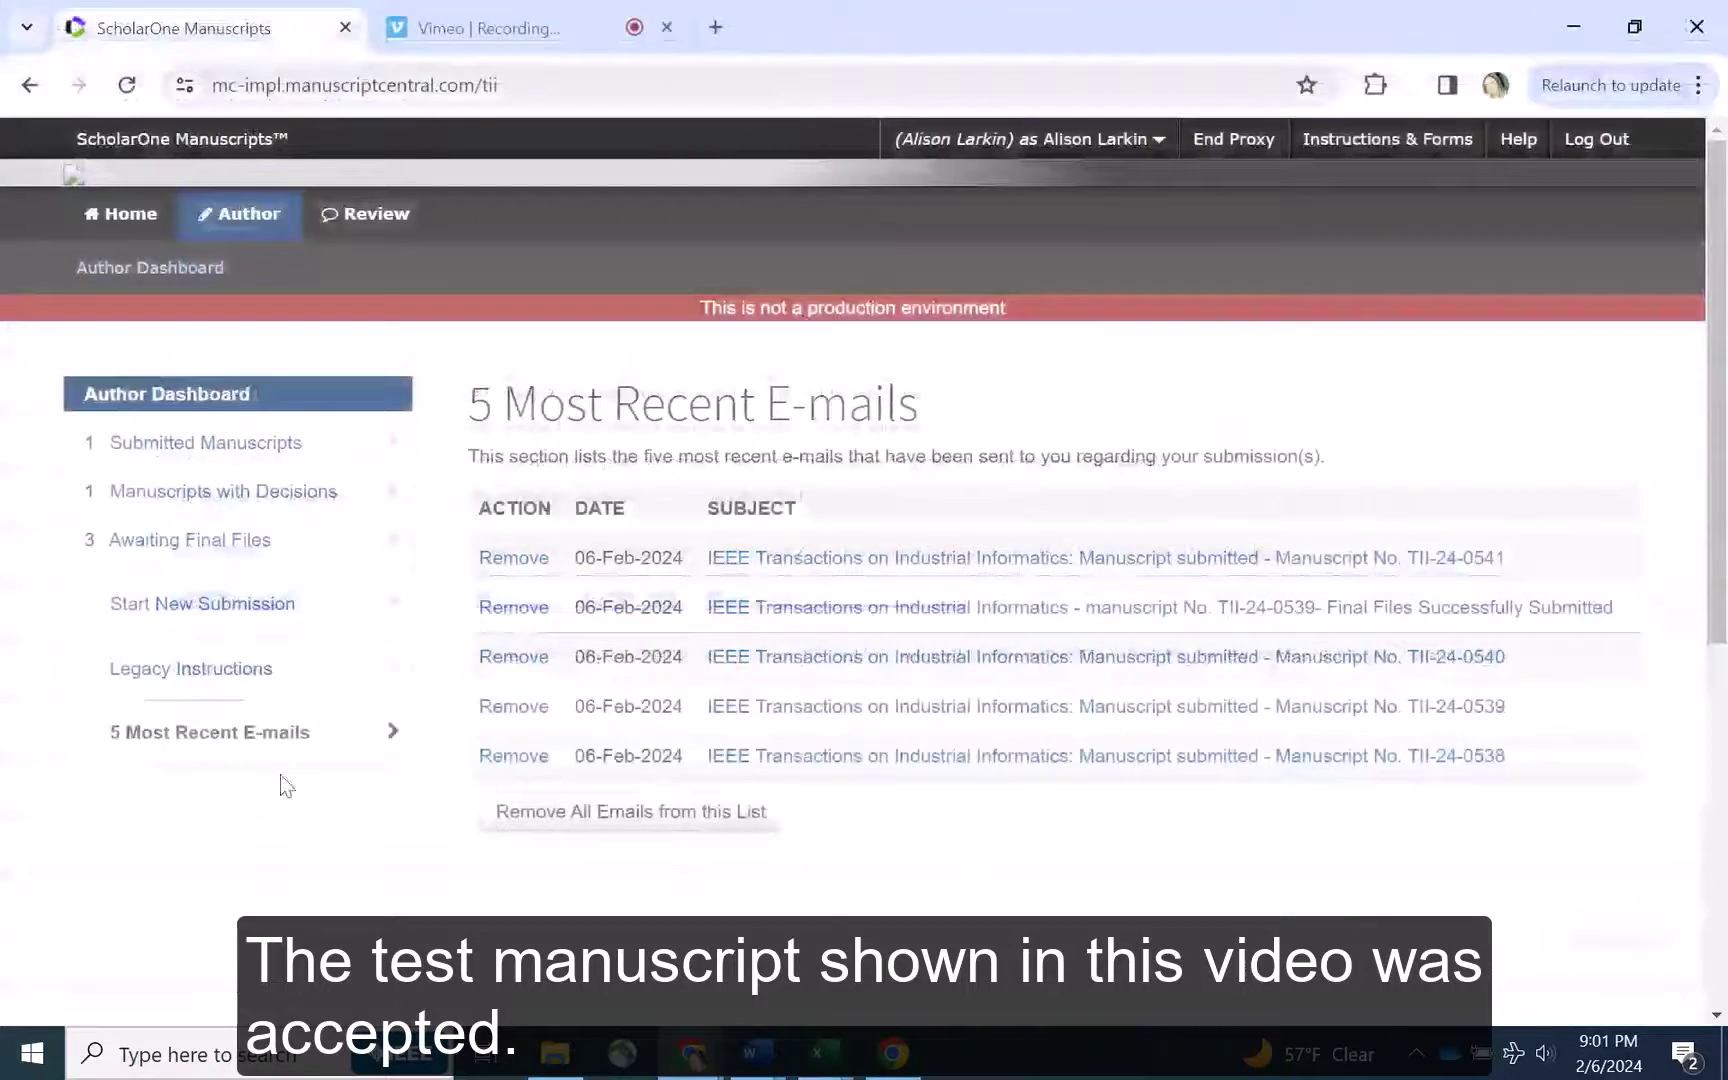
click(208, 545)
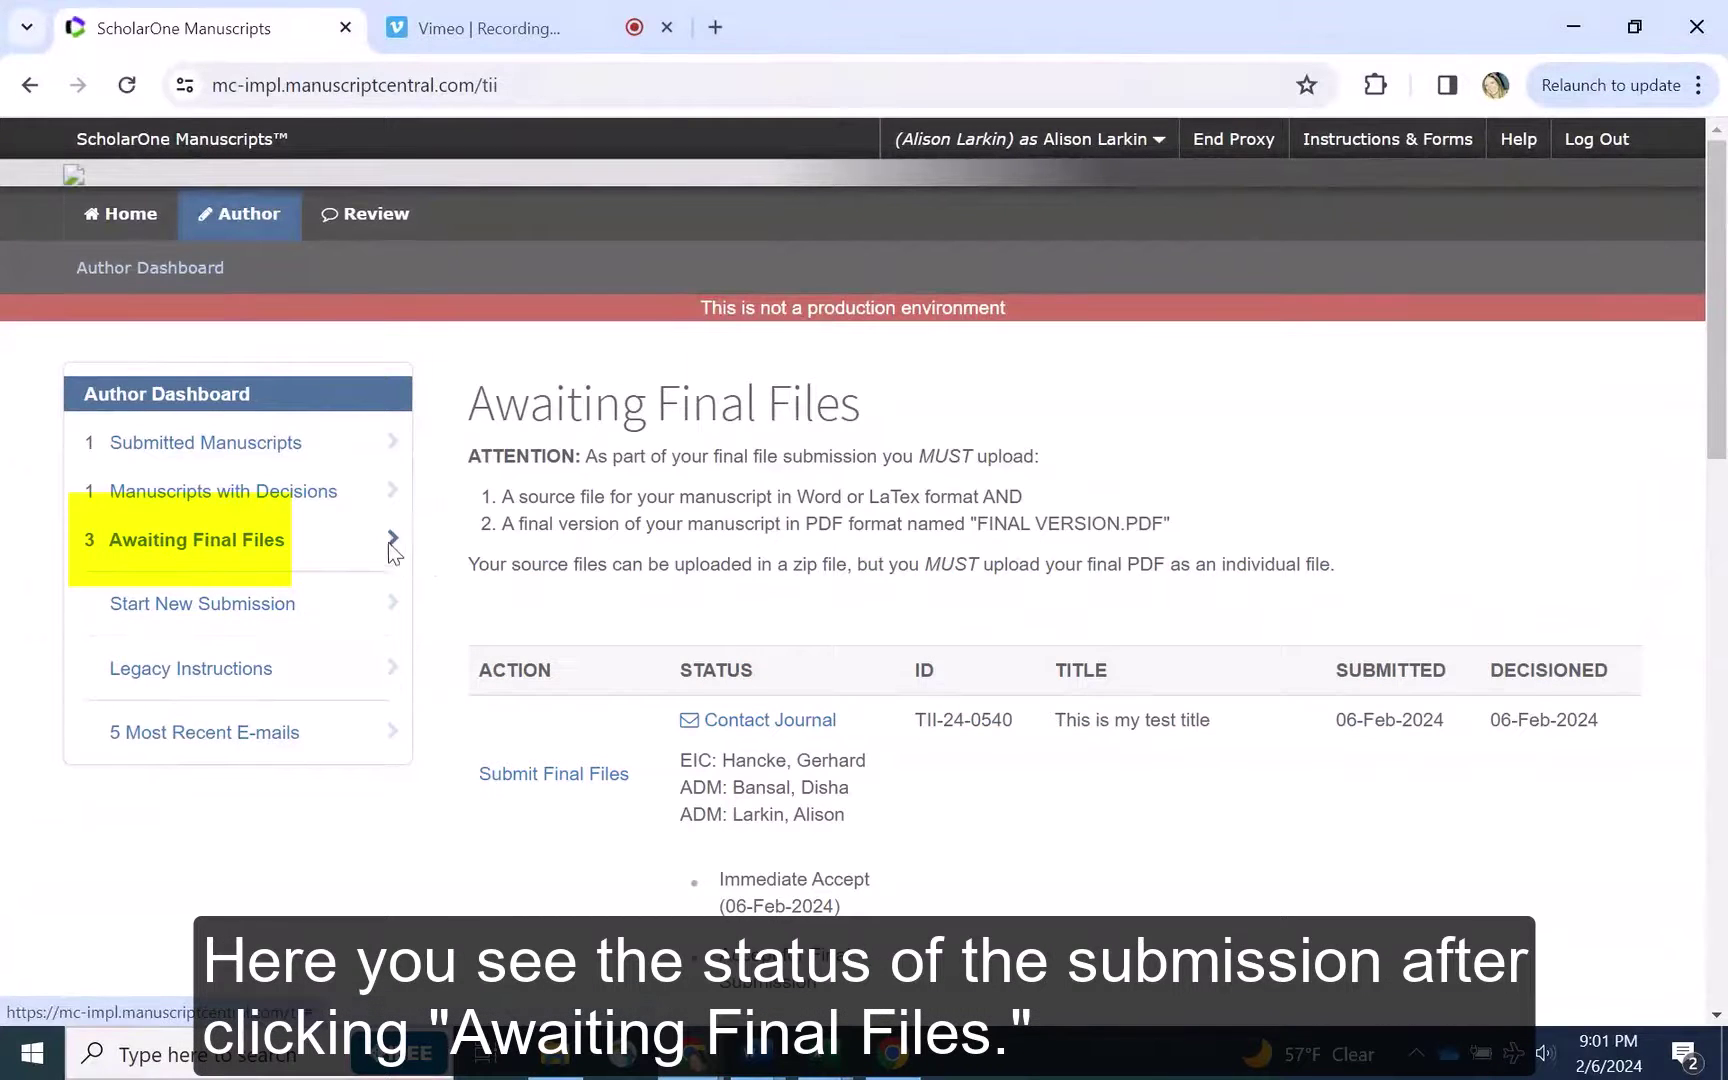
scroll(396, 543, down, 3)
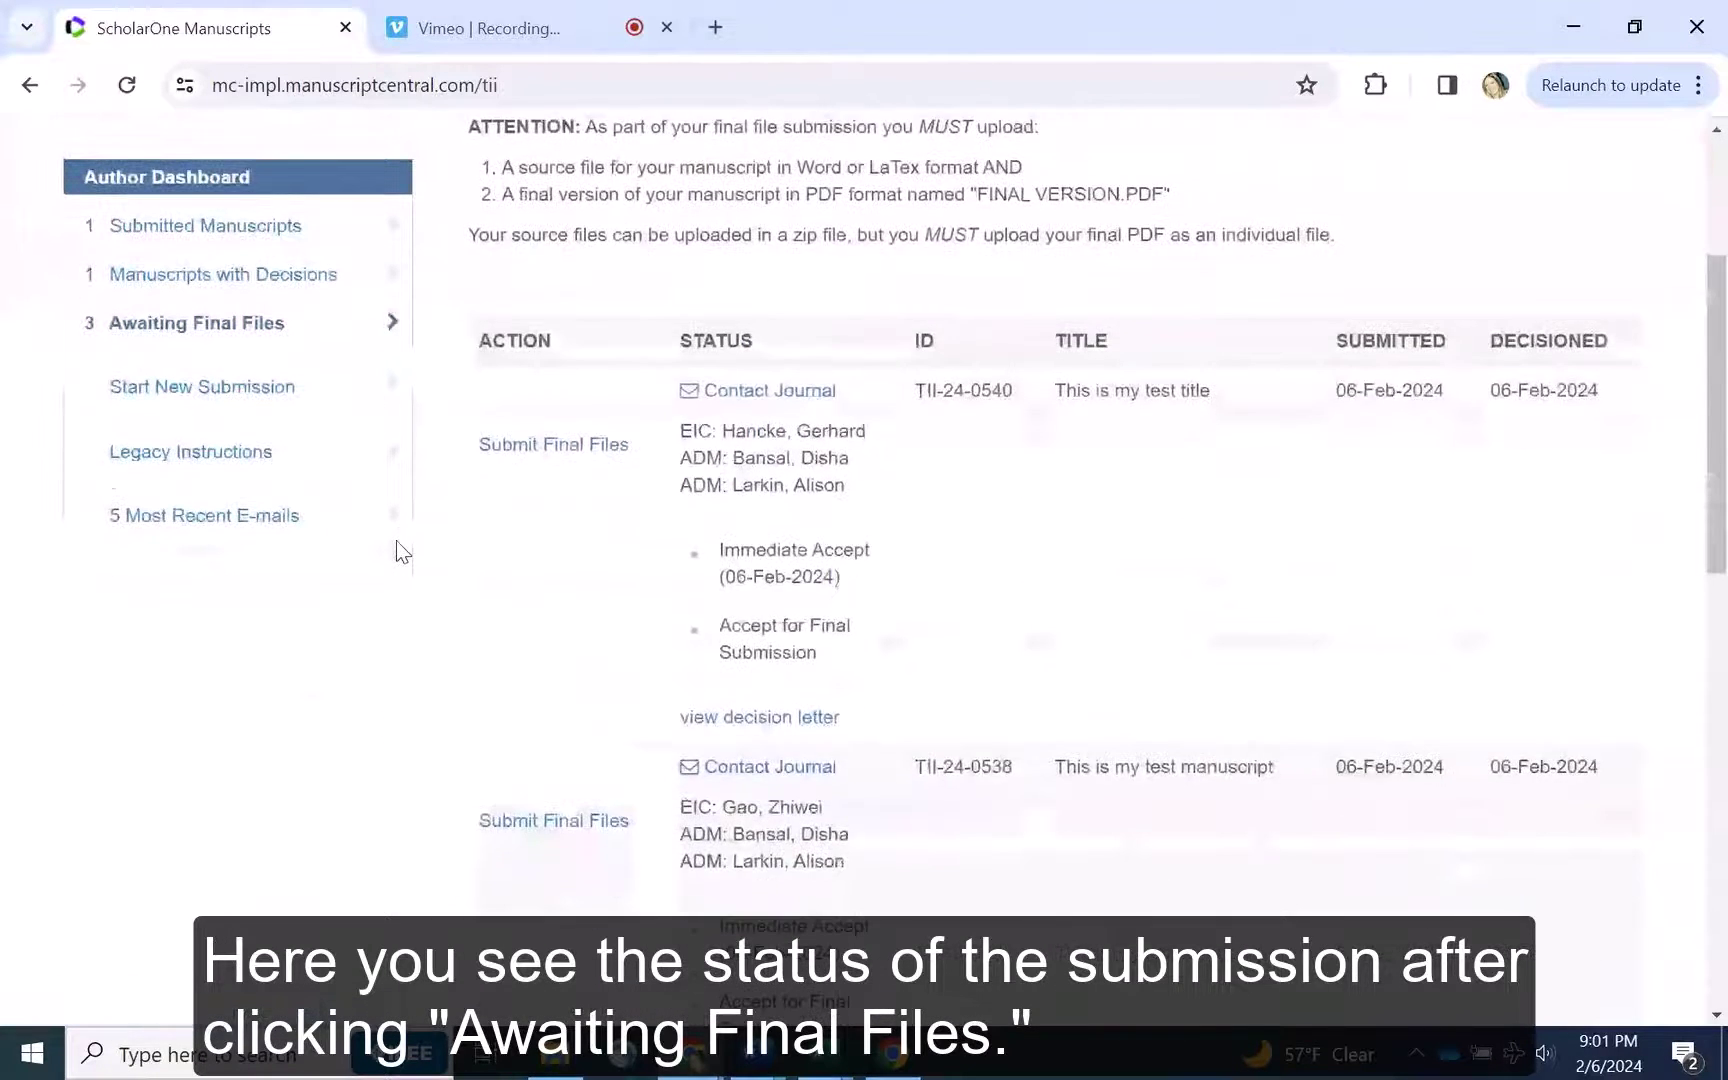
drag(894, 548, 727, 550)
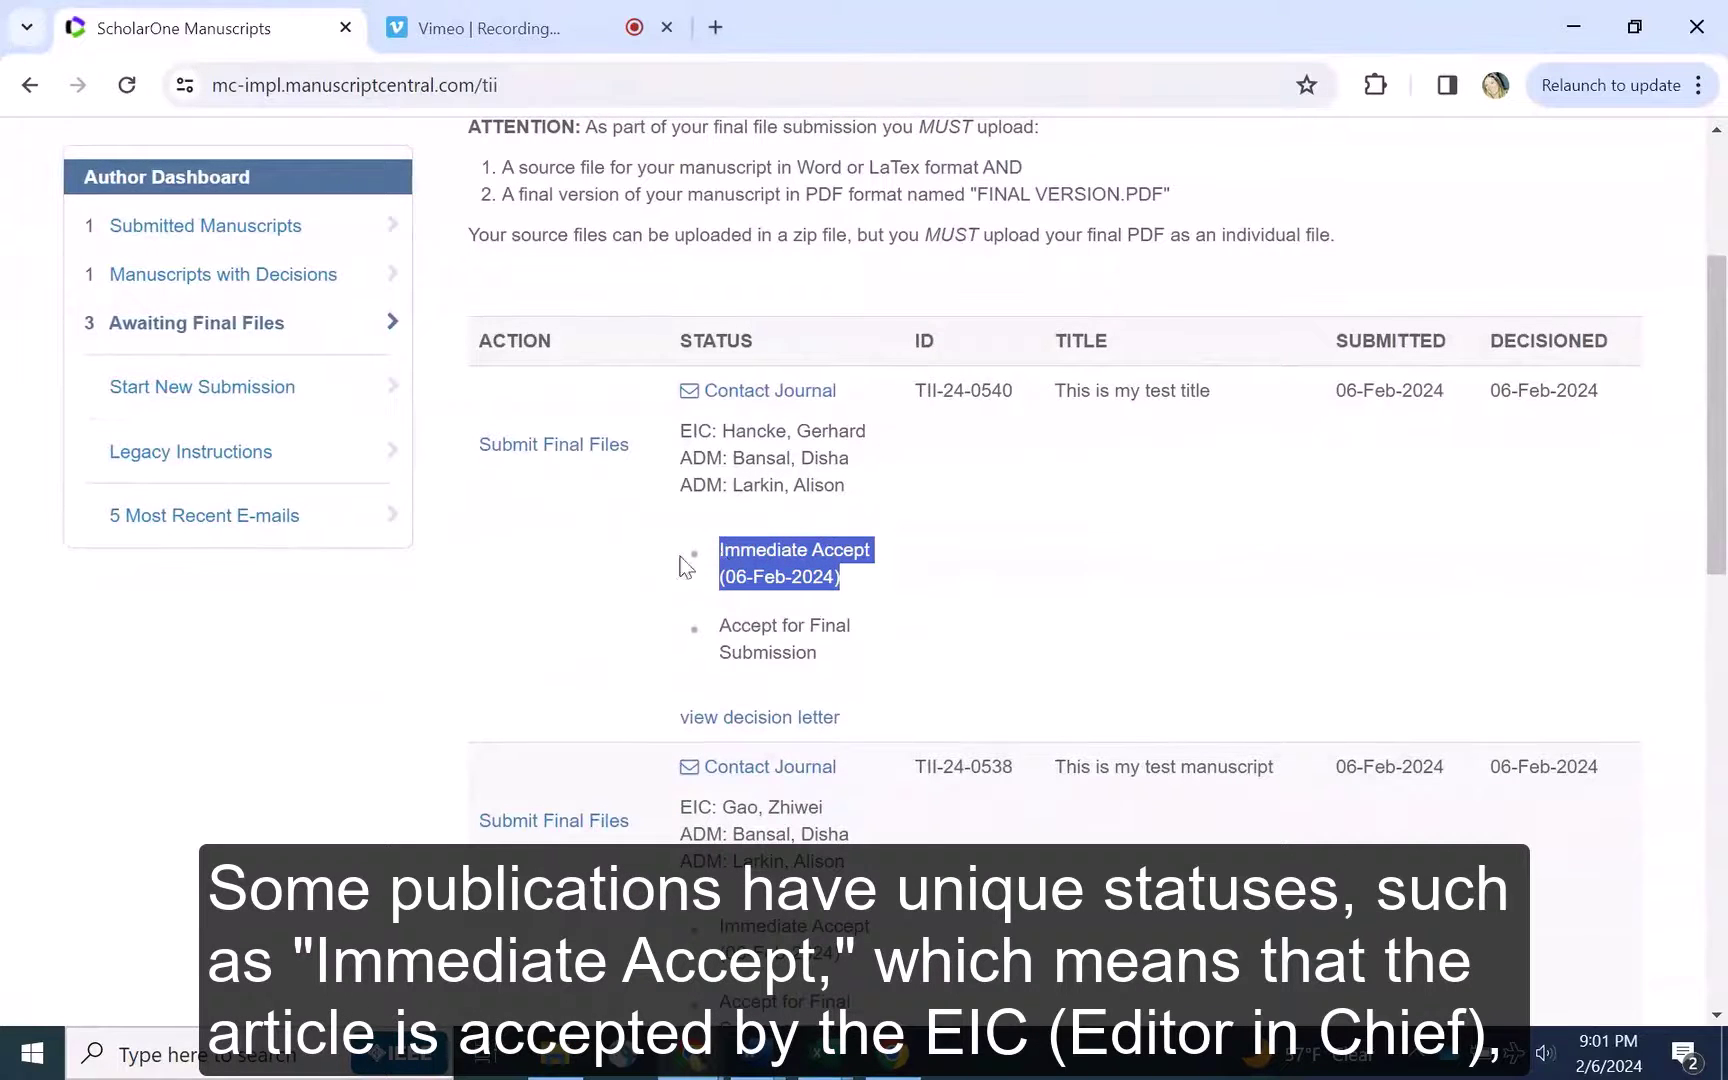
click(596, 560)
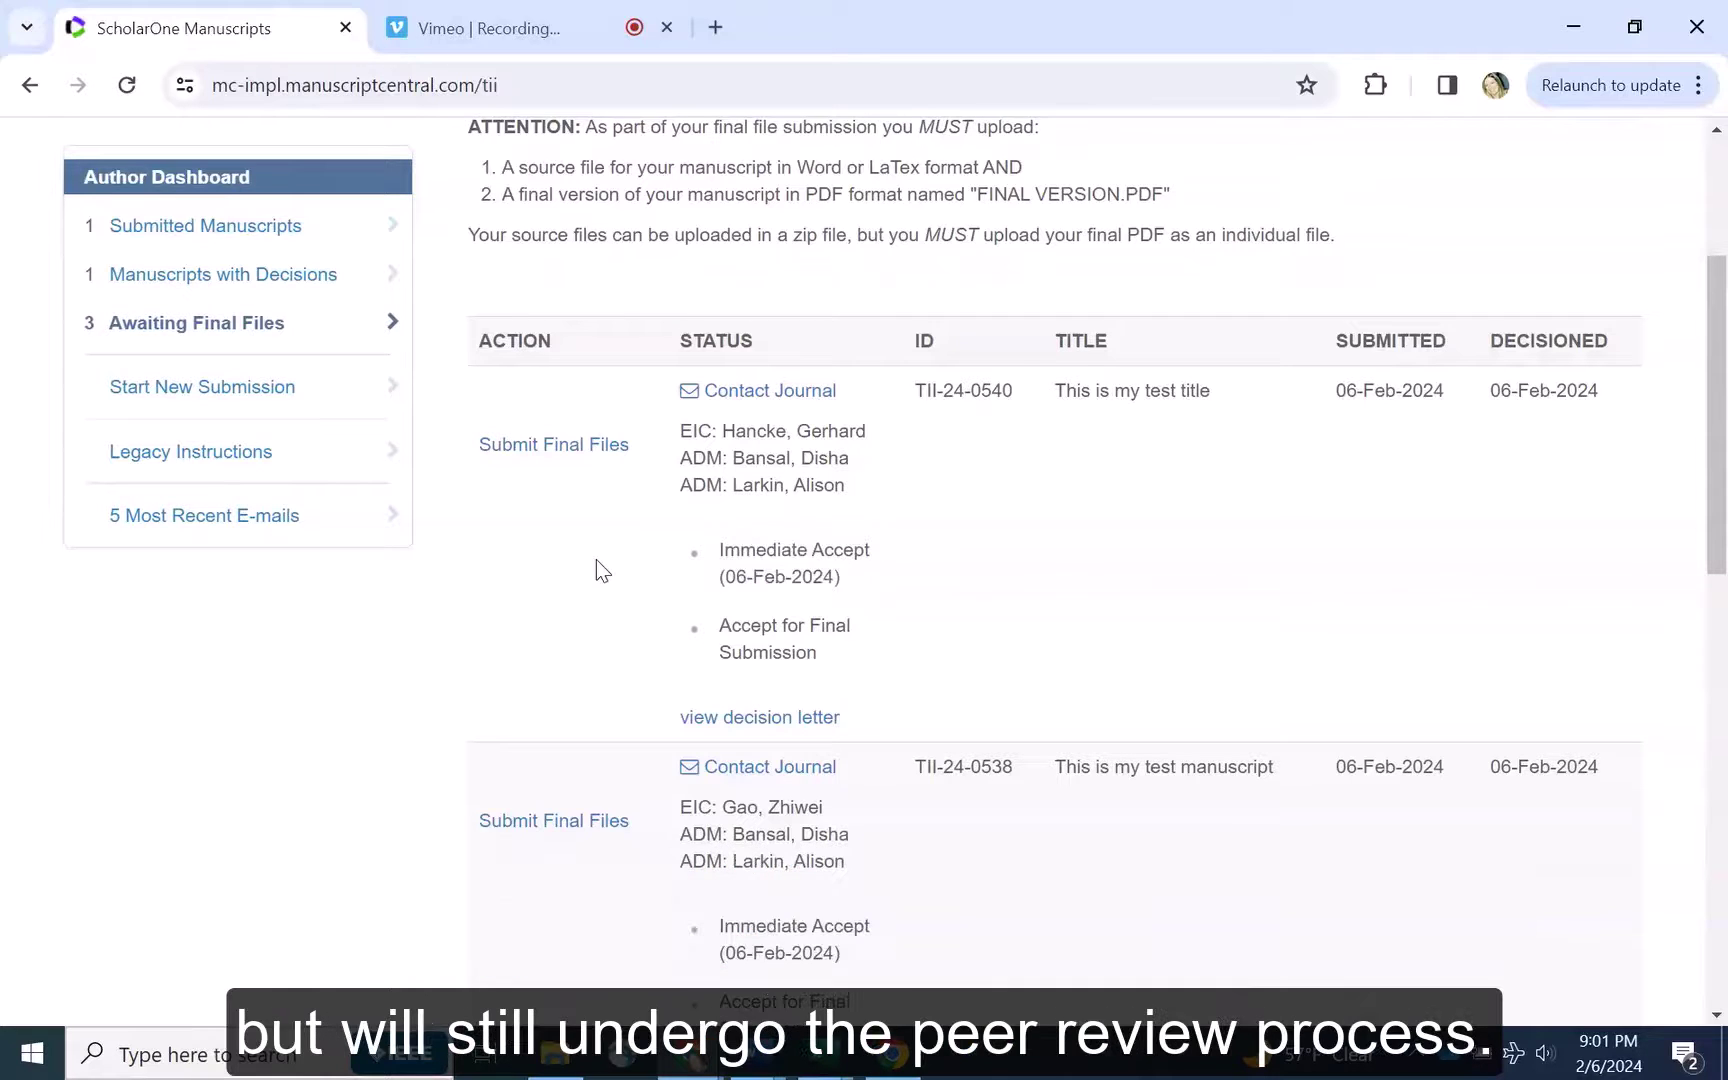
click(566, 456)
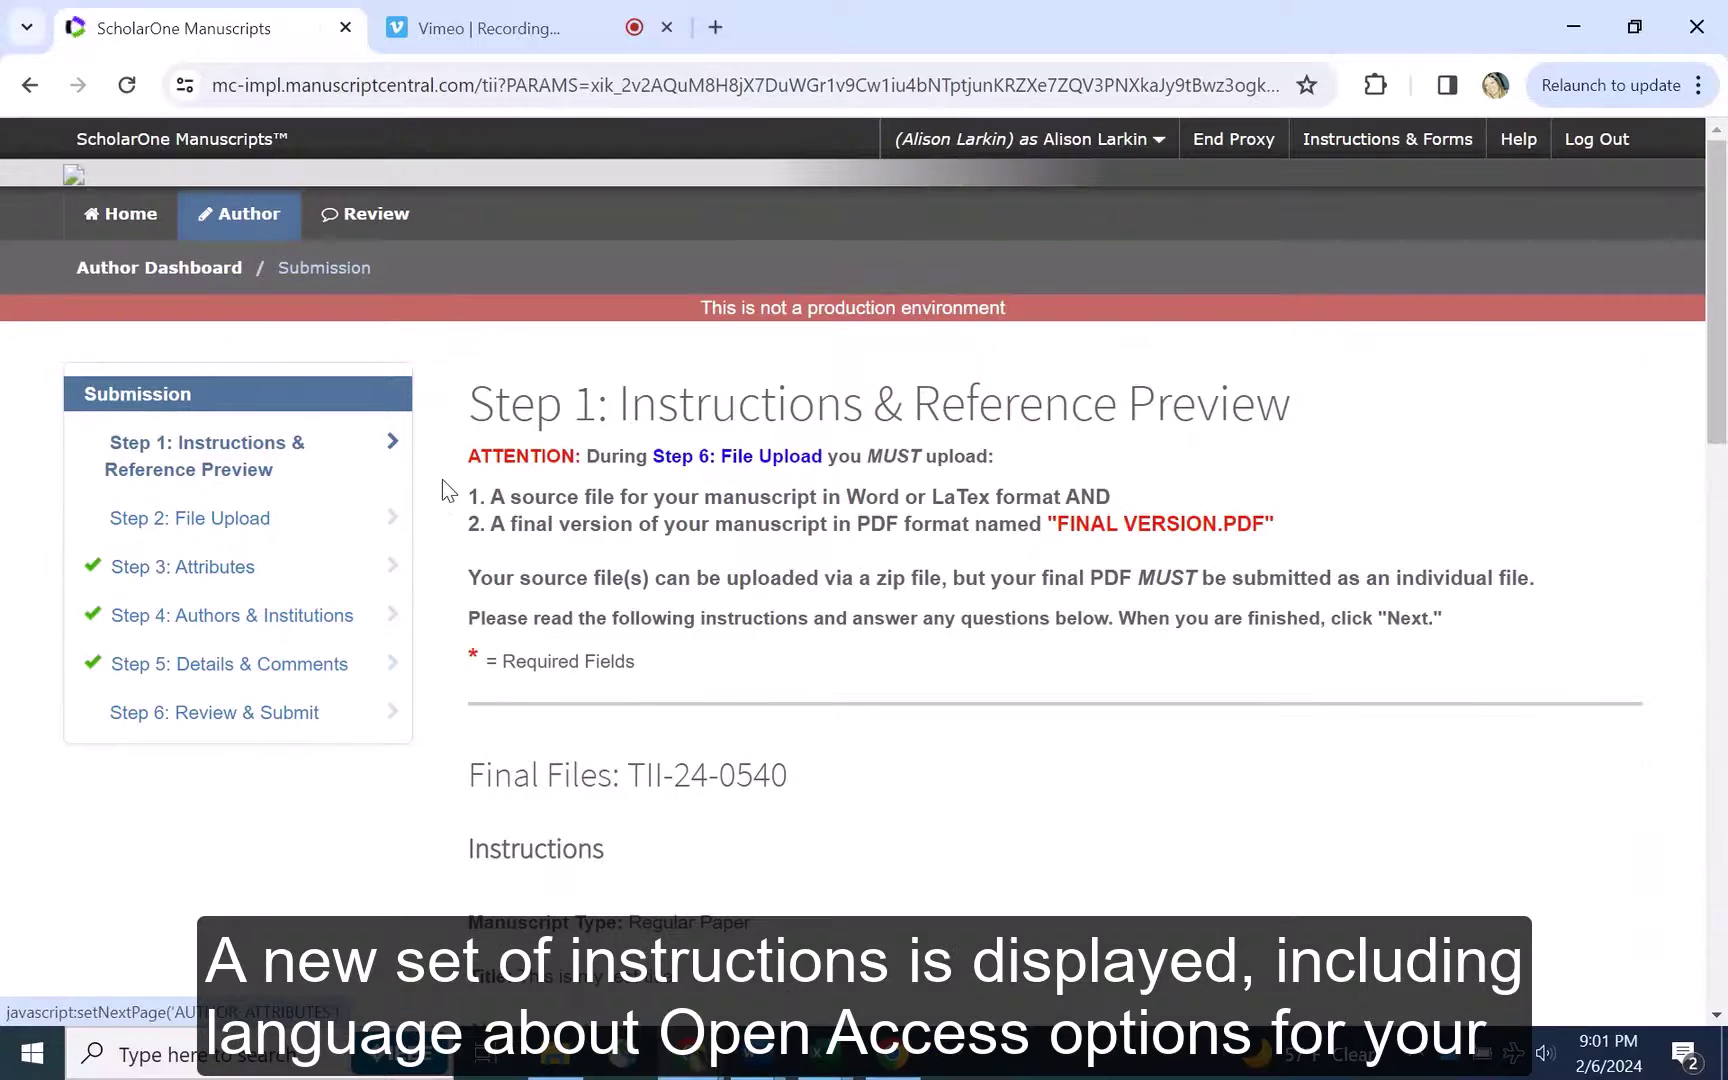
Scroll down to the Open Access section and read the over-length charges note
scroll(441, 479, down, 1)
scroll(441, 479, down, 3)
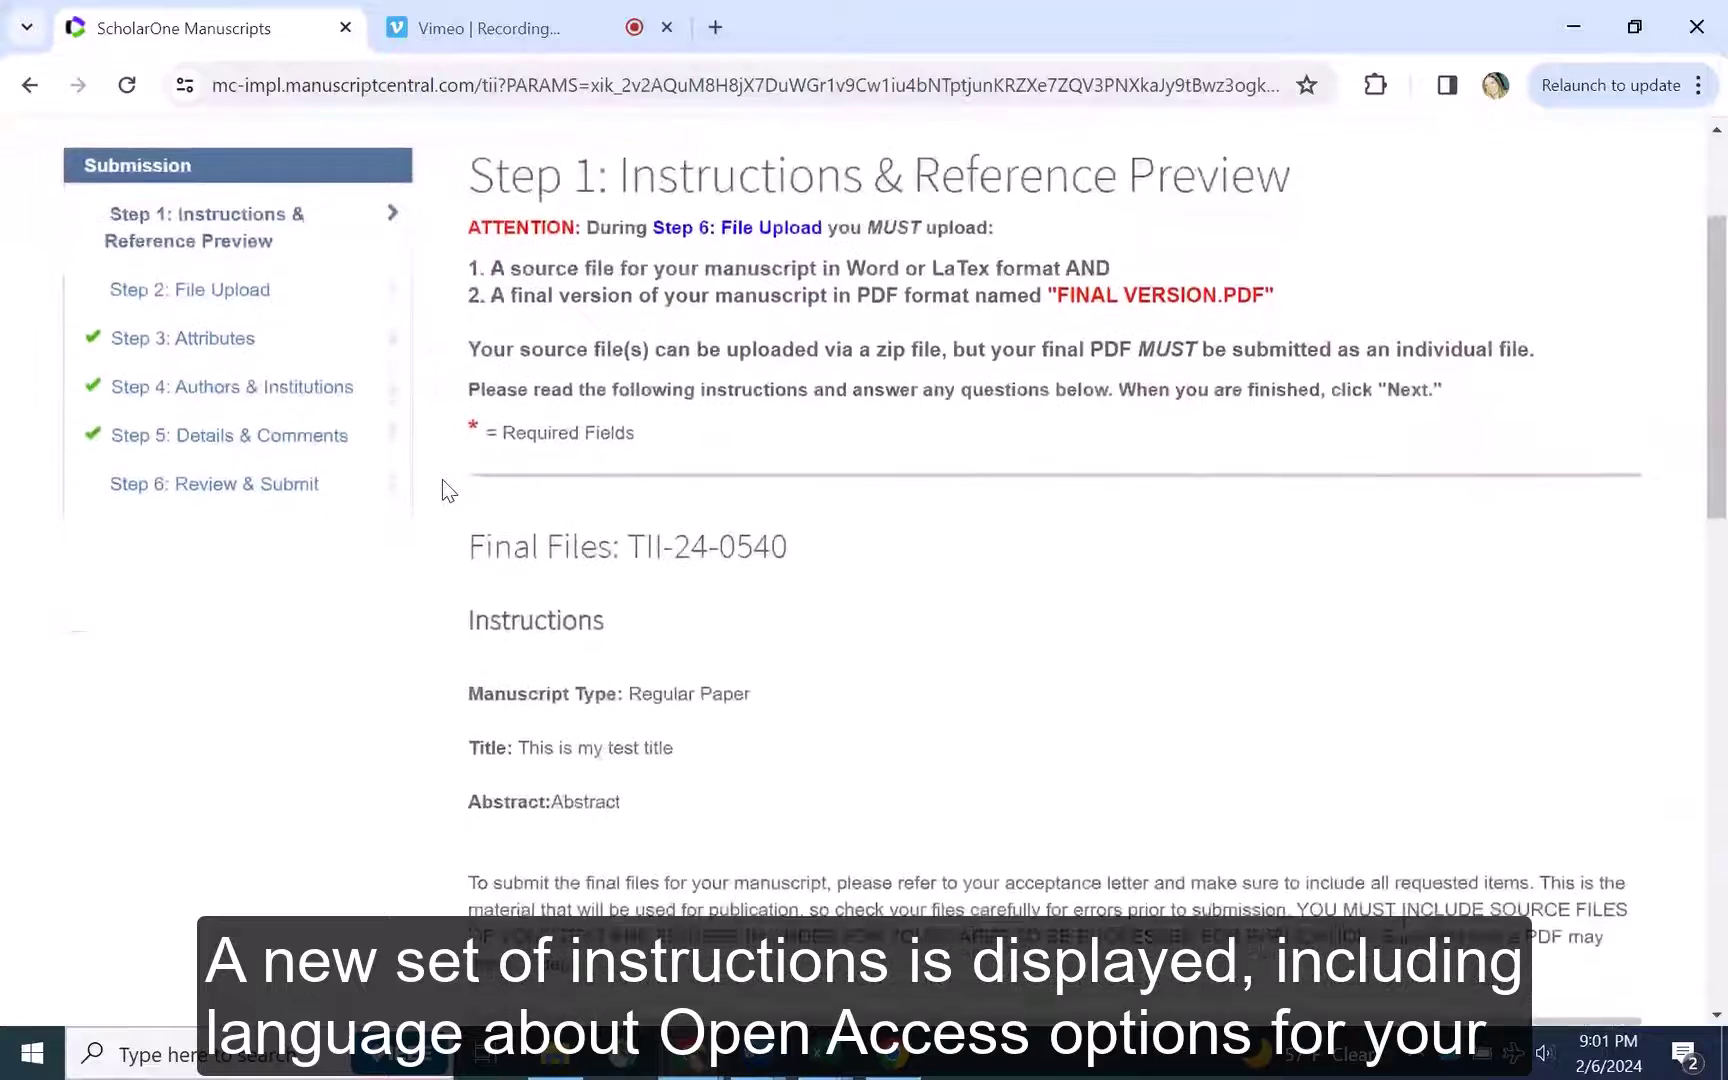
scroll(441, 479, down, 2)
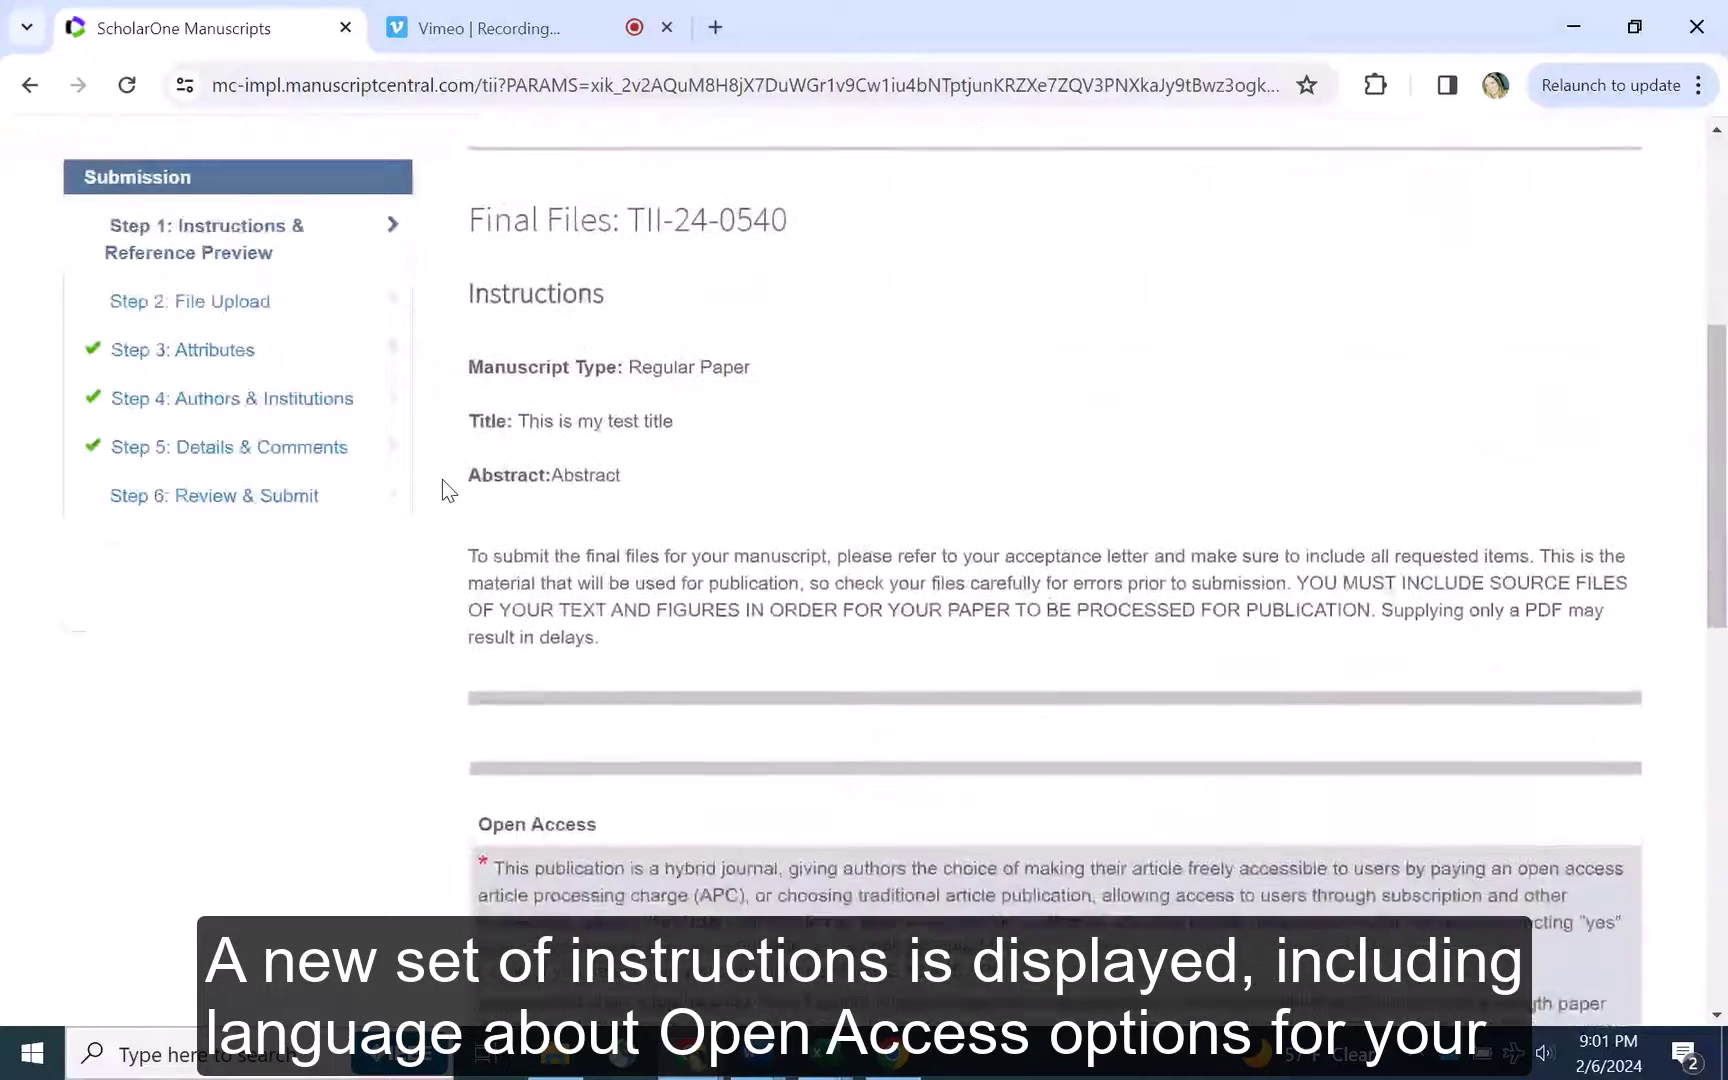
scroll(441, 479, down, 4)
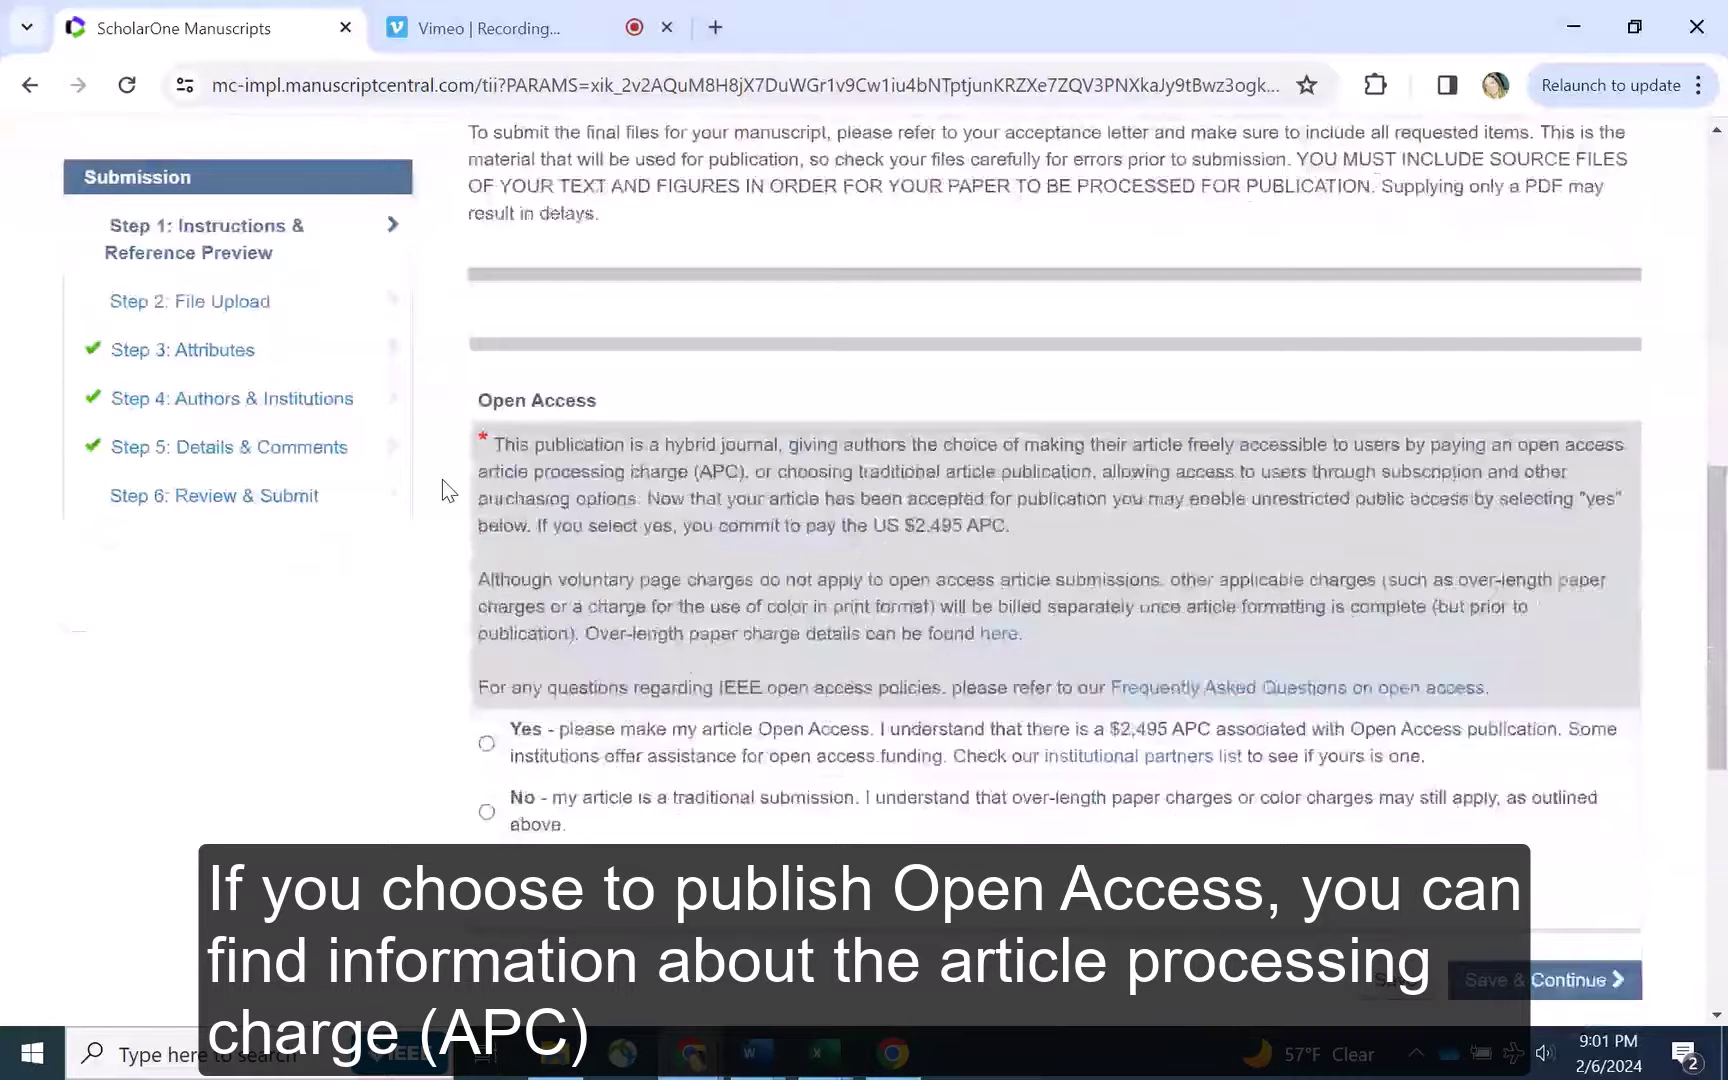
scroll(441, 479, down, 2)
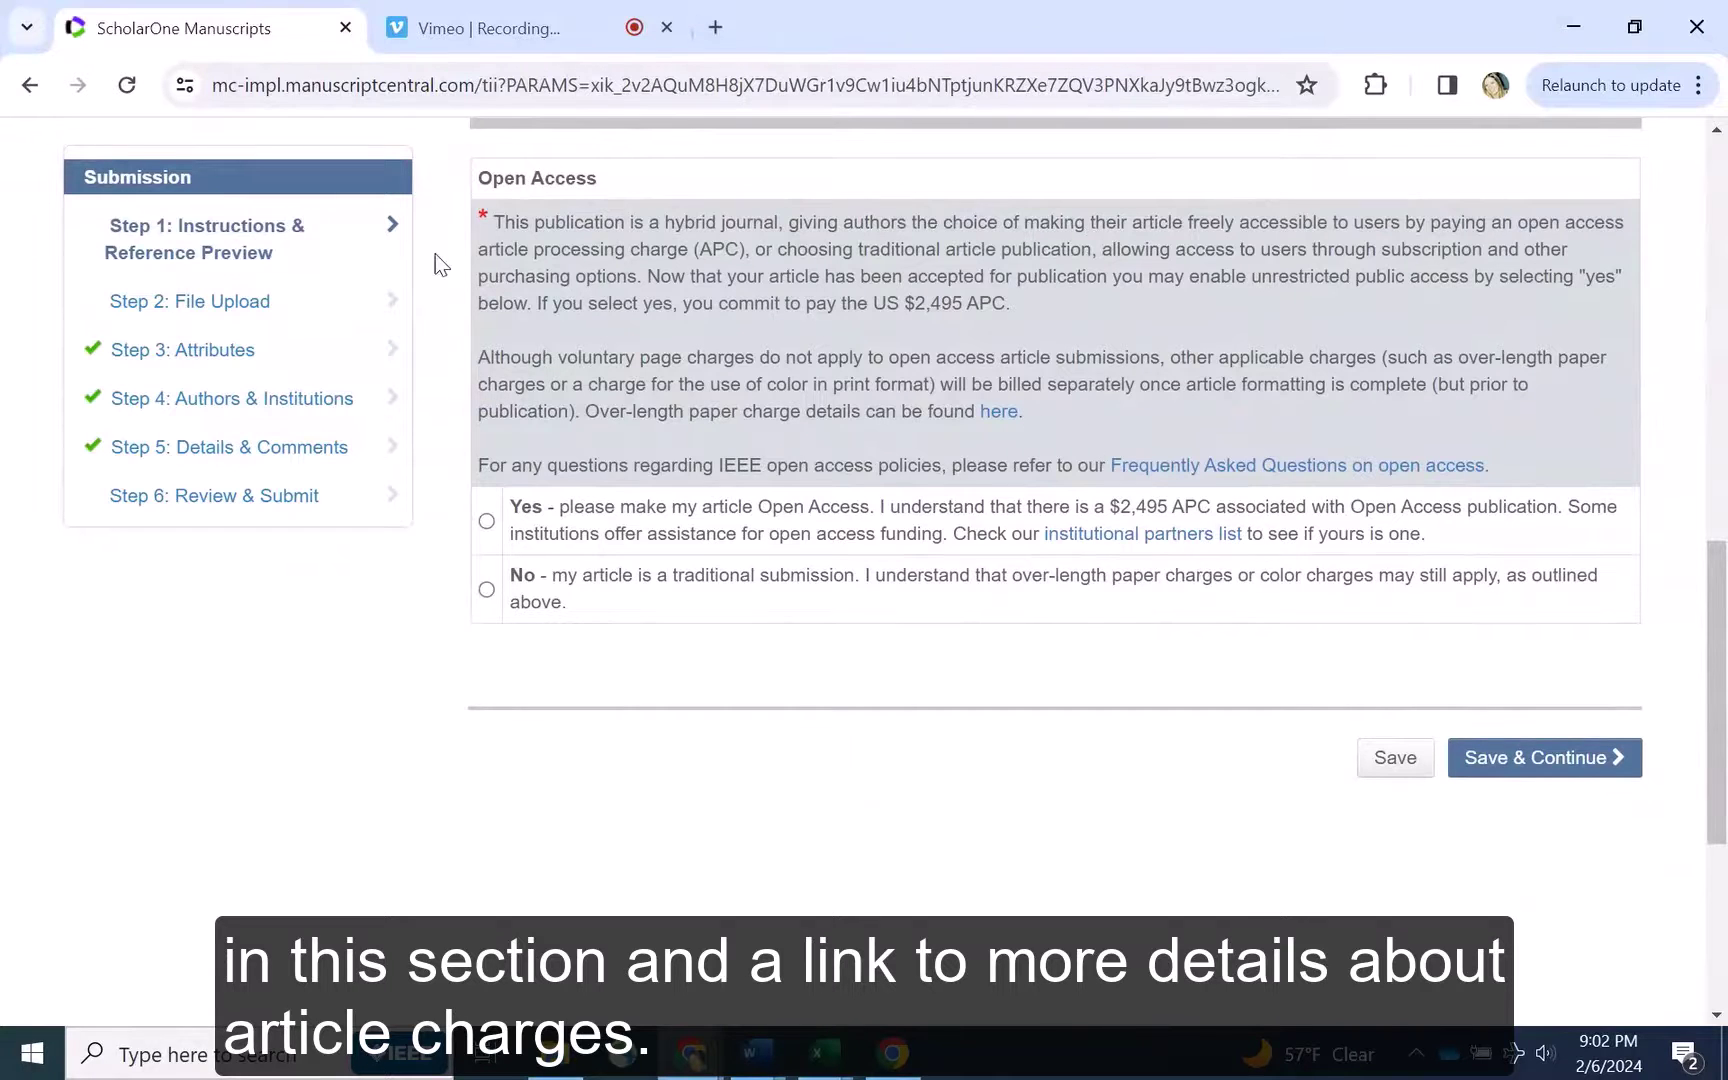
drag(1025, 413, 588, 415)
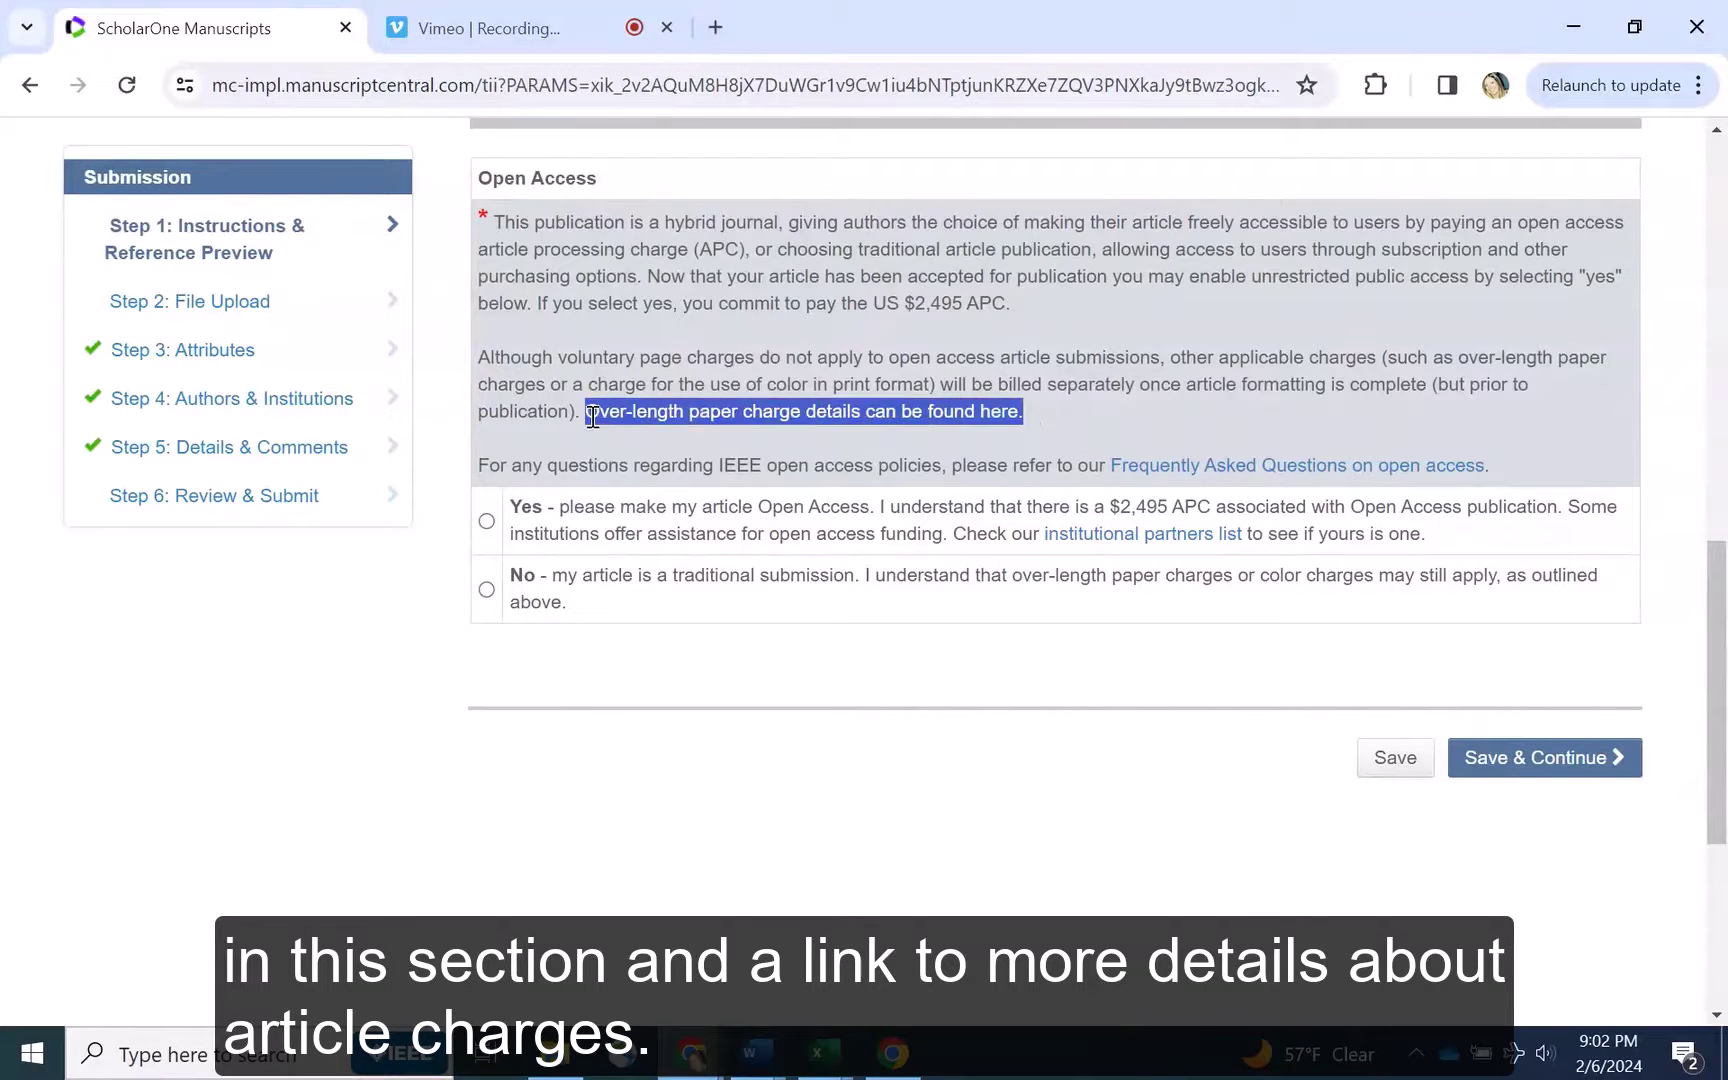
click(1083, 425)
View the 2024 IEEE APC and over-length charges list, then close it
click(998, 411)
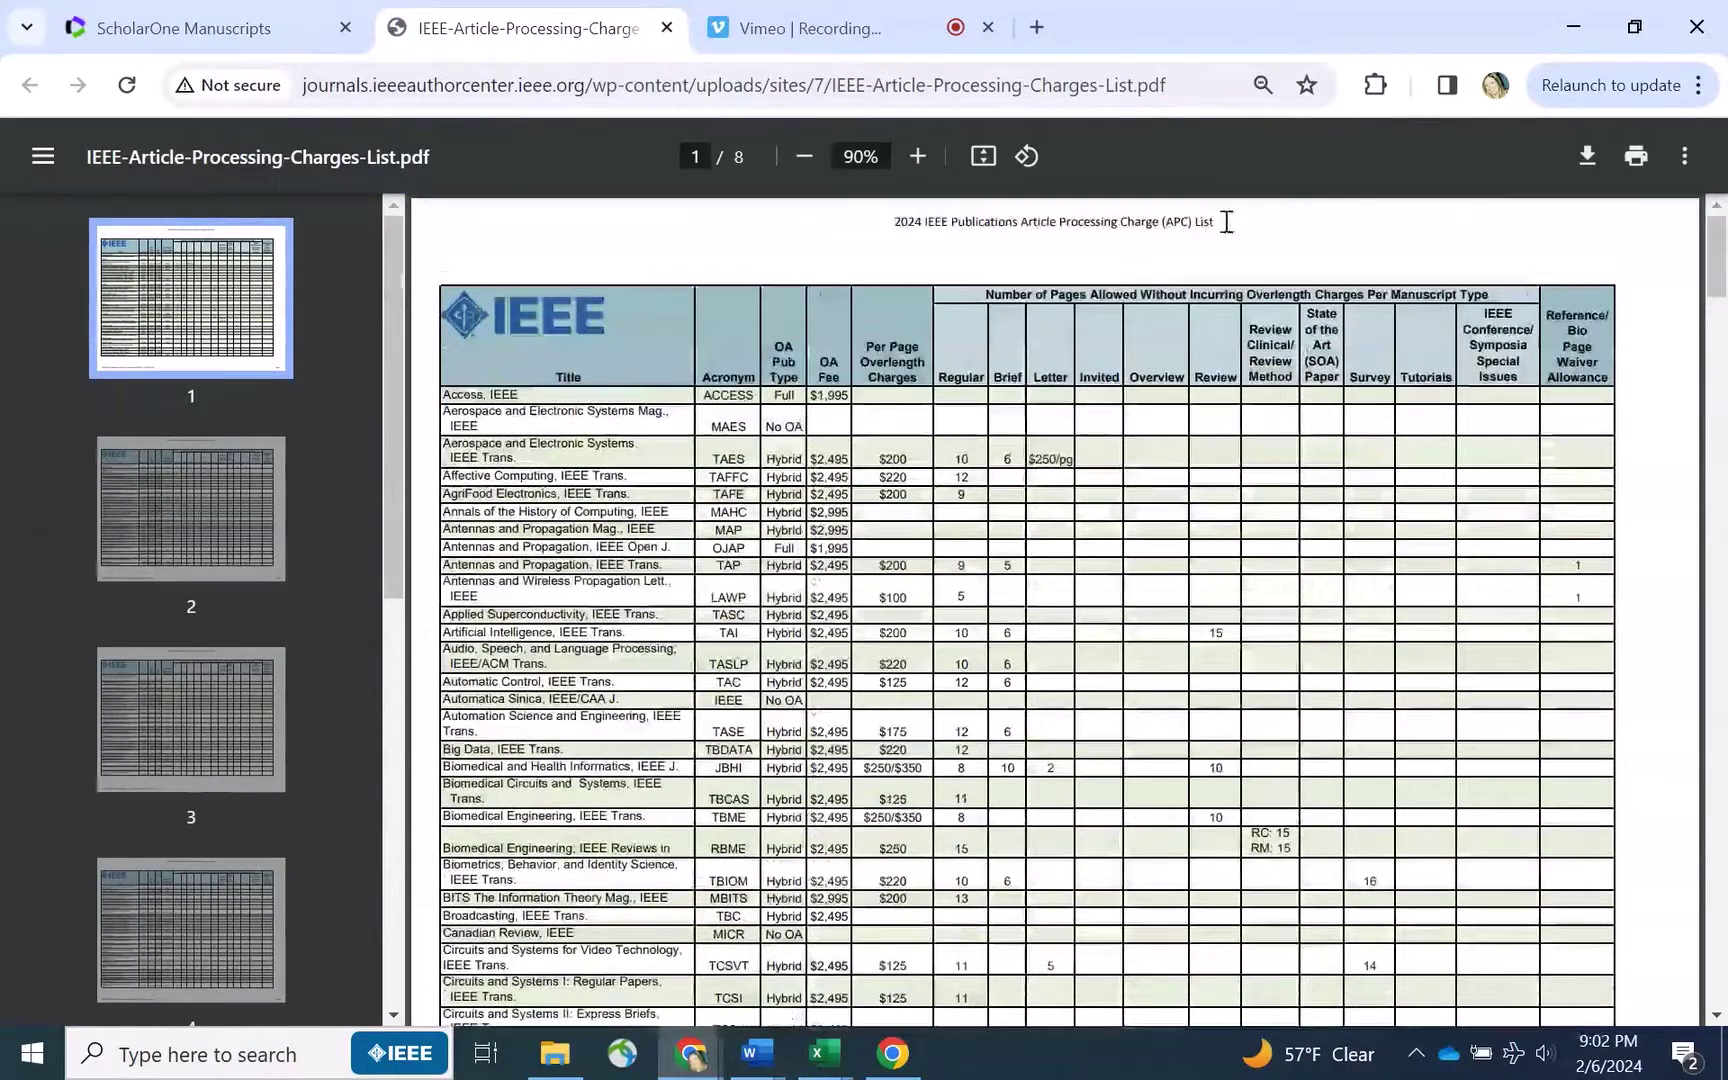
drag(1226, 222, 890, 226)
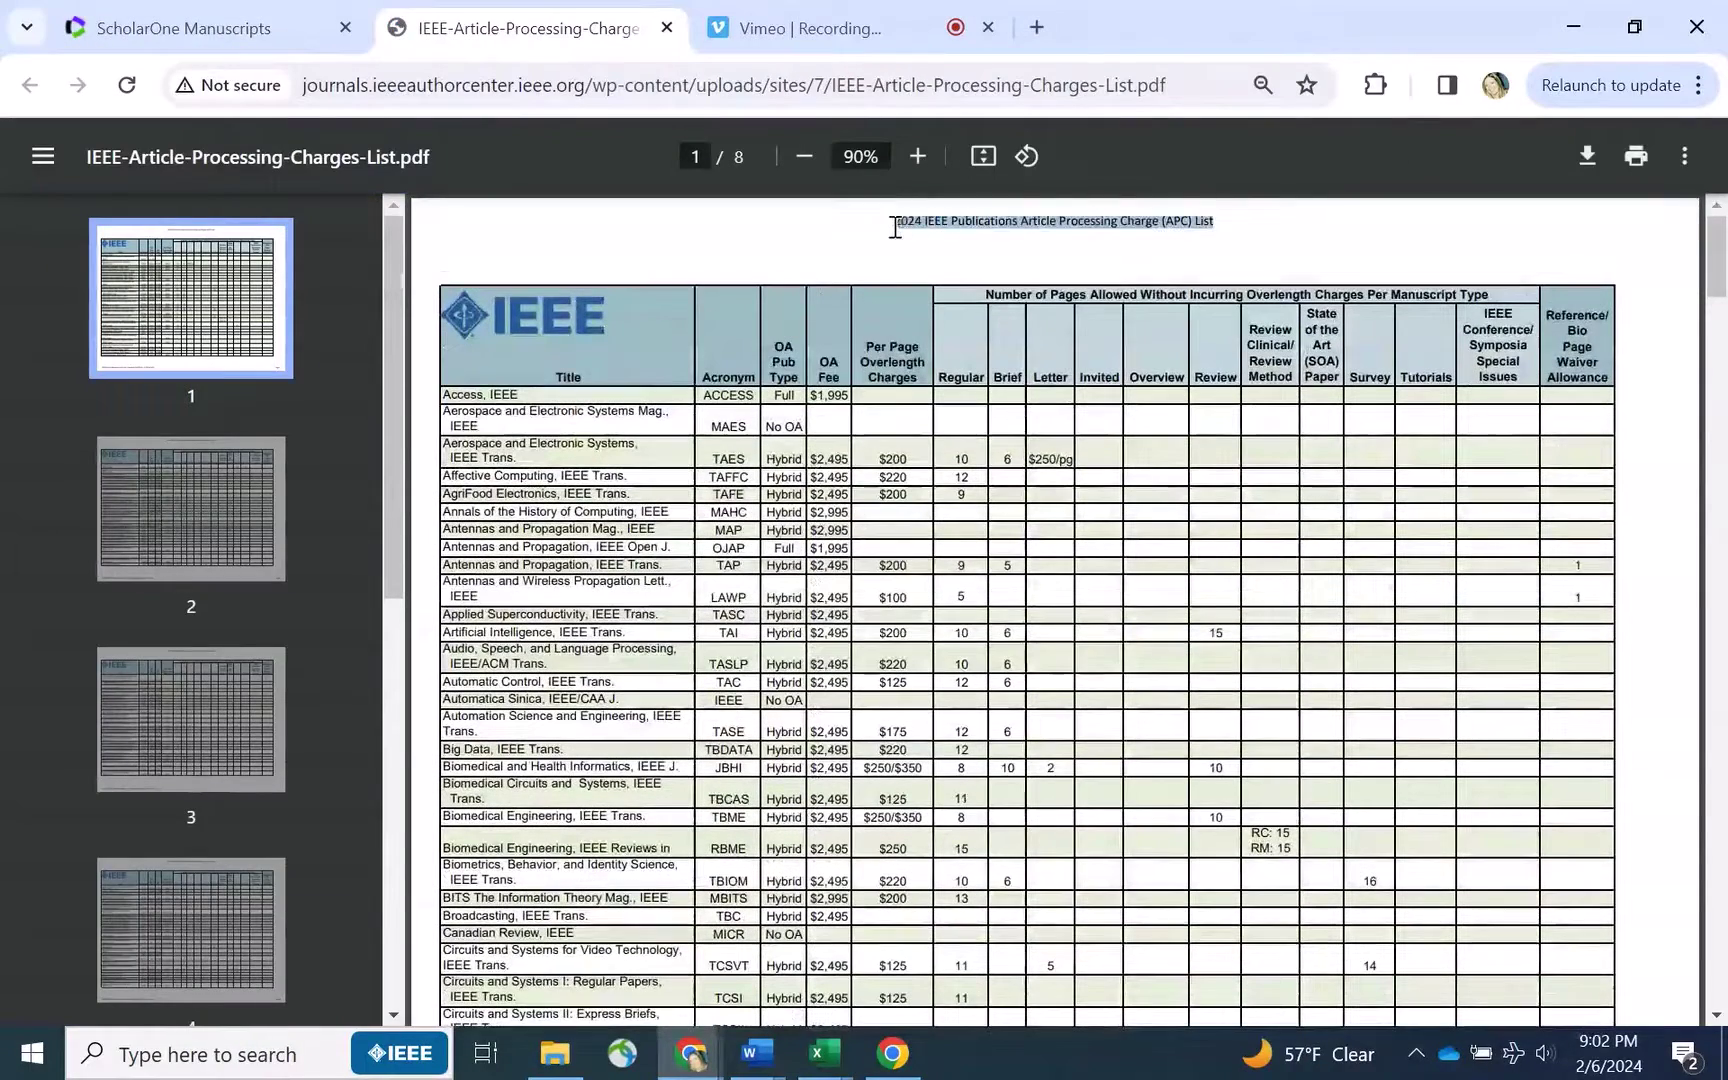
click(666, 27)
scroll(450, 269, down, 1)
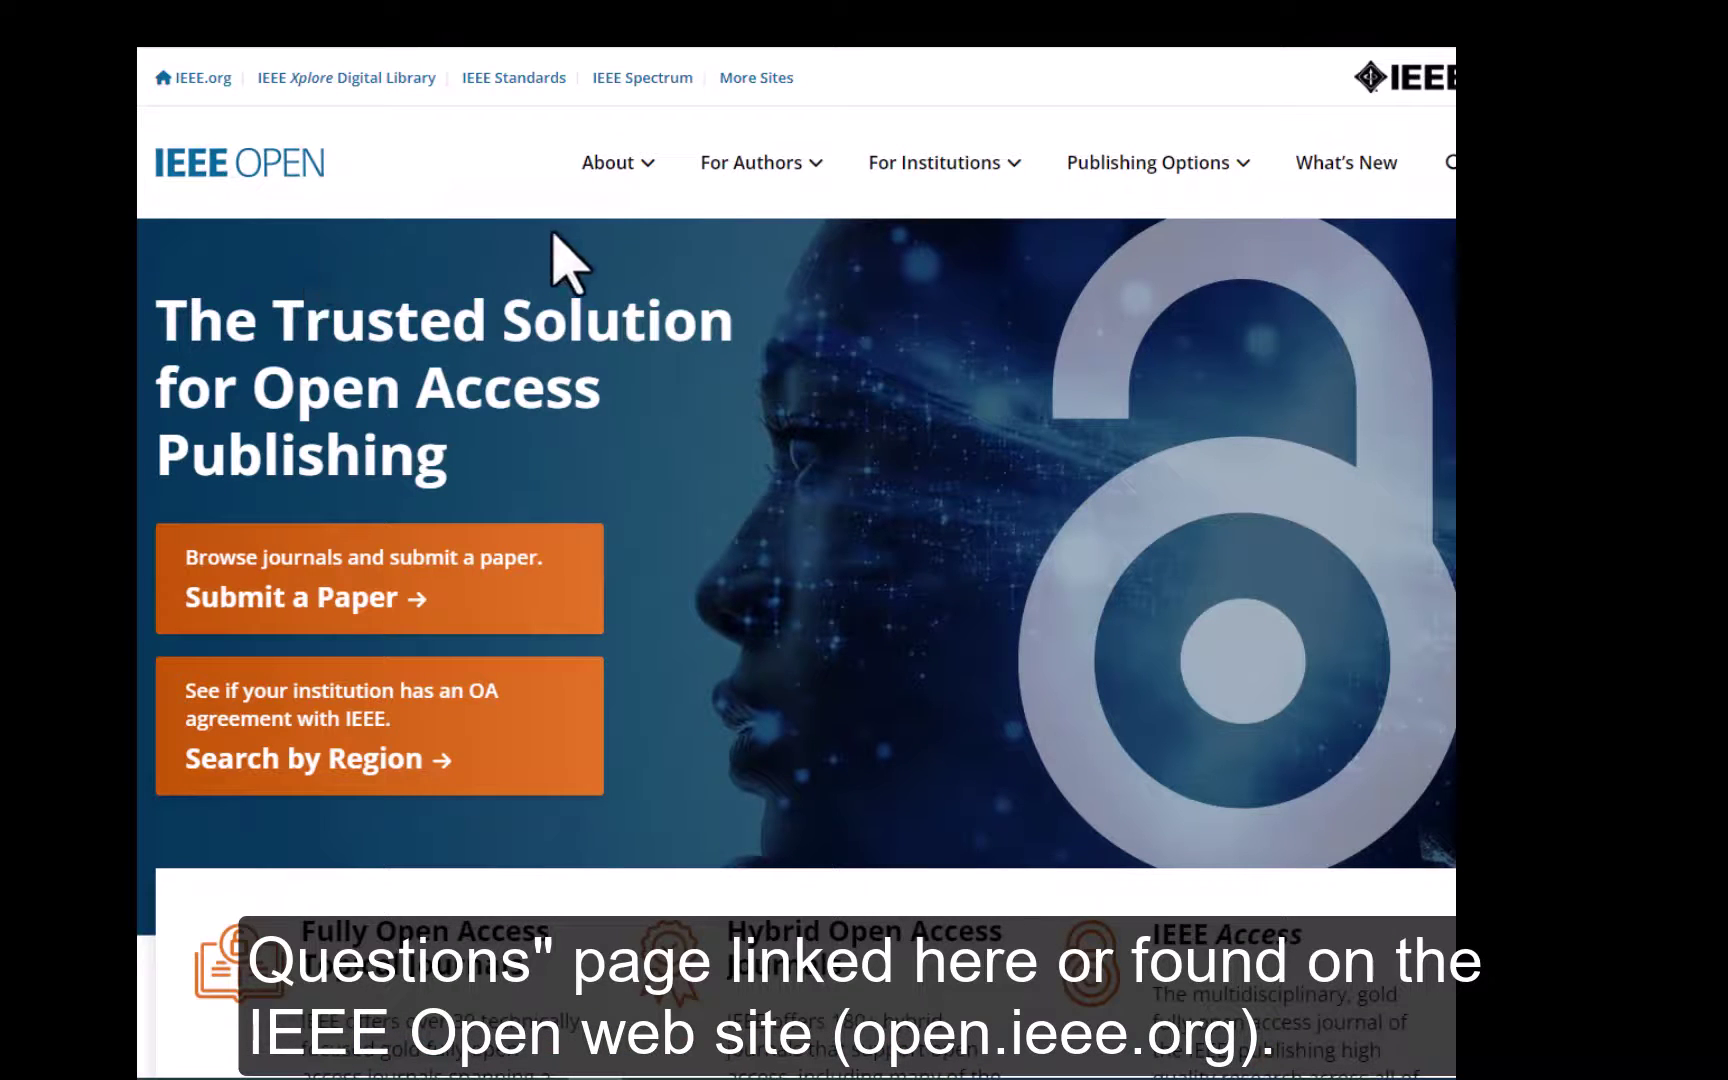
Read through the Open Access FAQs under About on the IEEE Open site
mouse_move(648, 170)
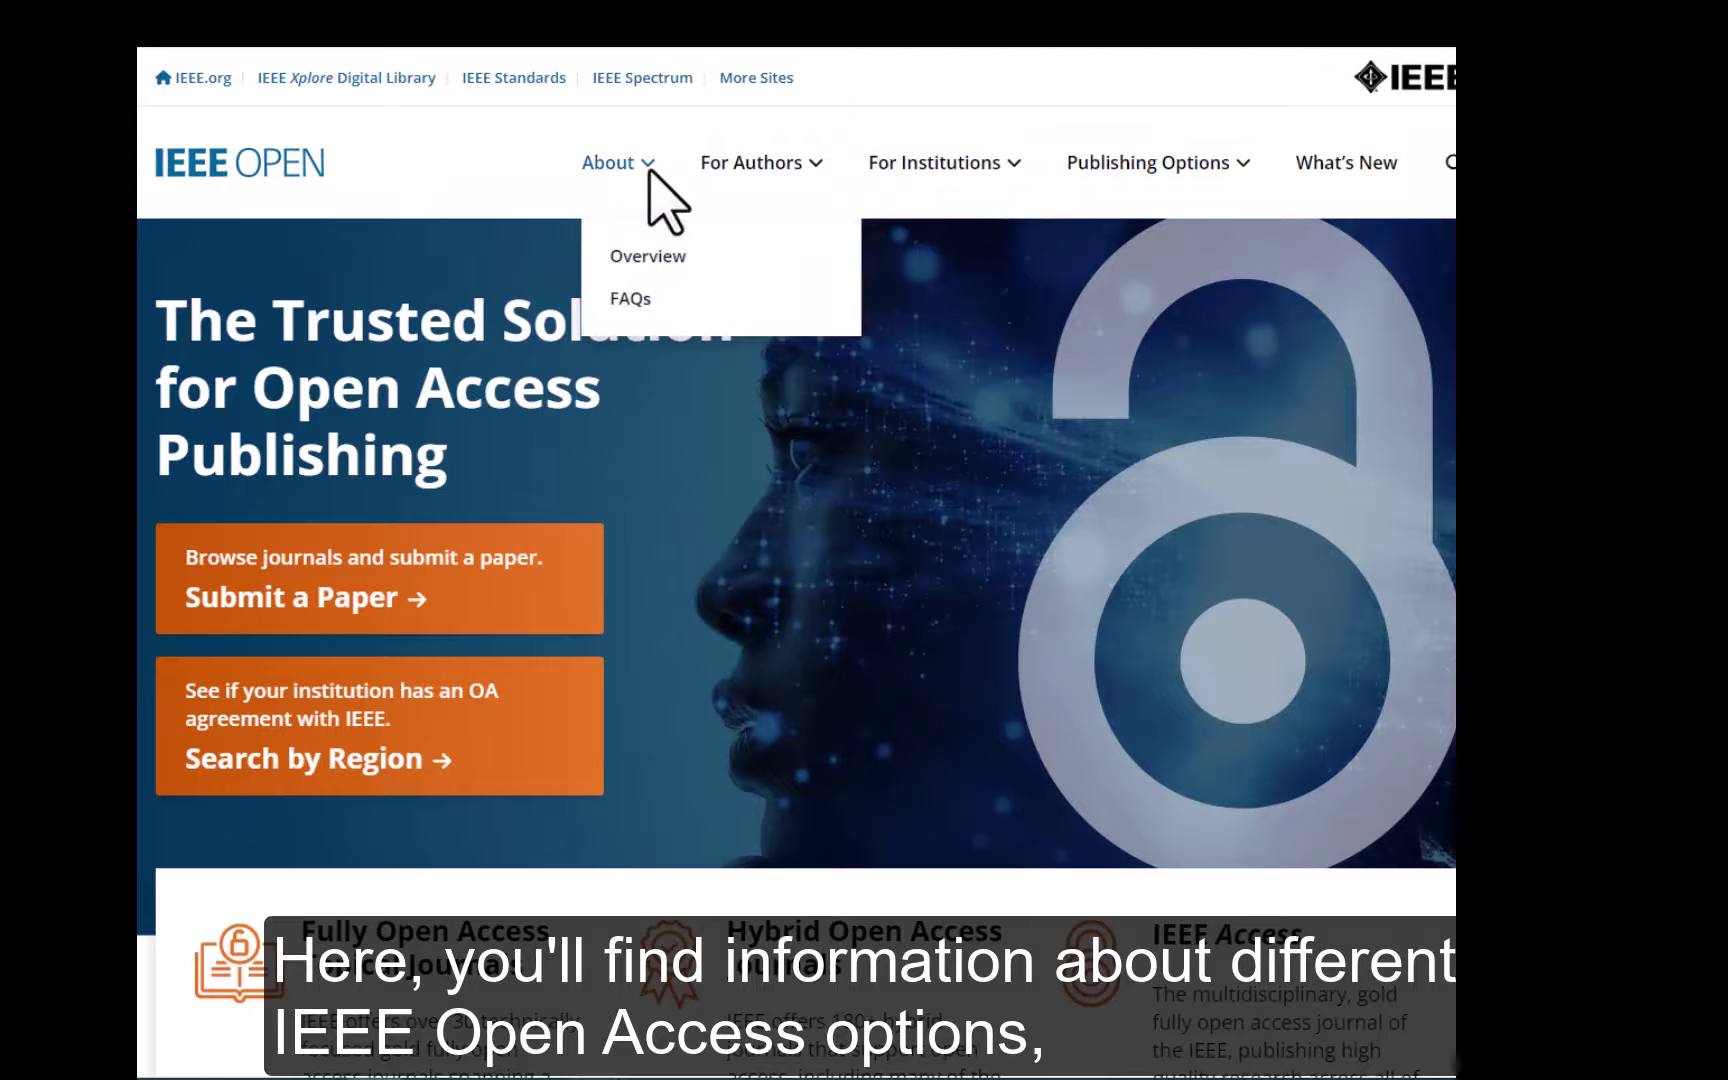
click(628, 302)
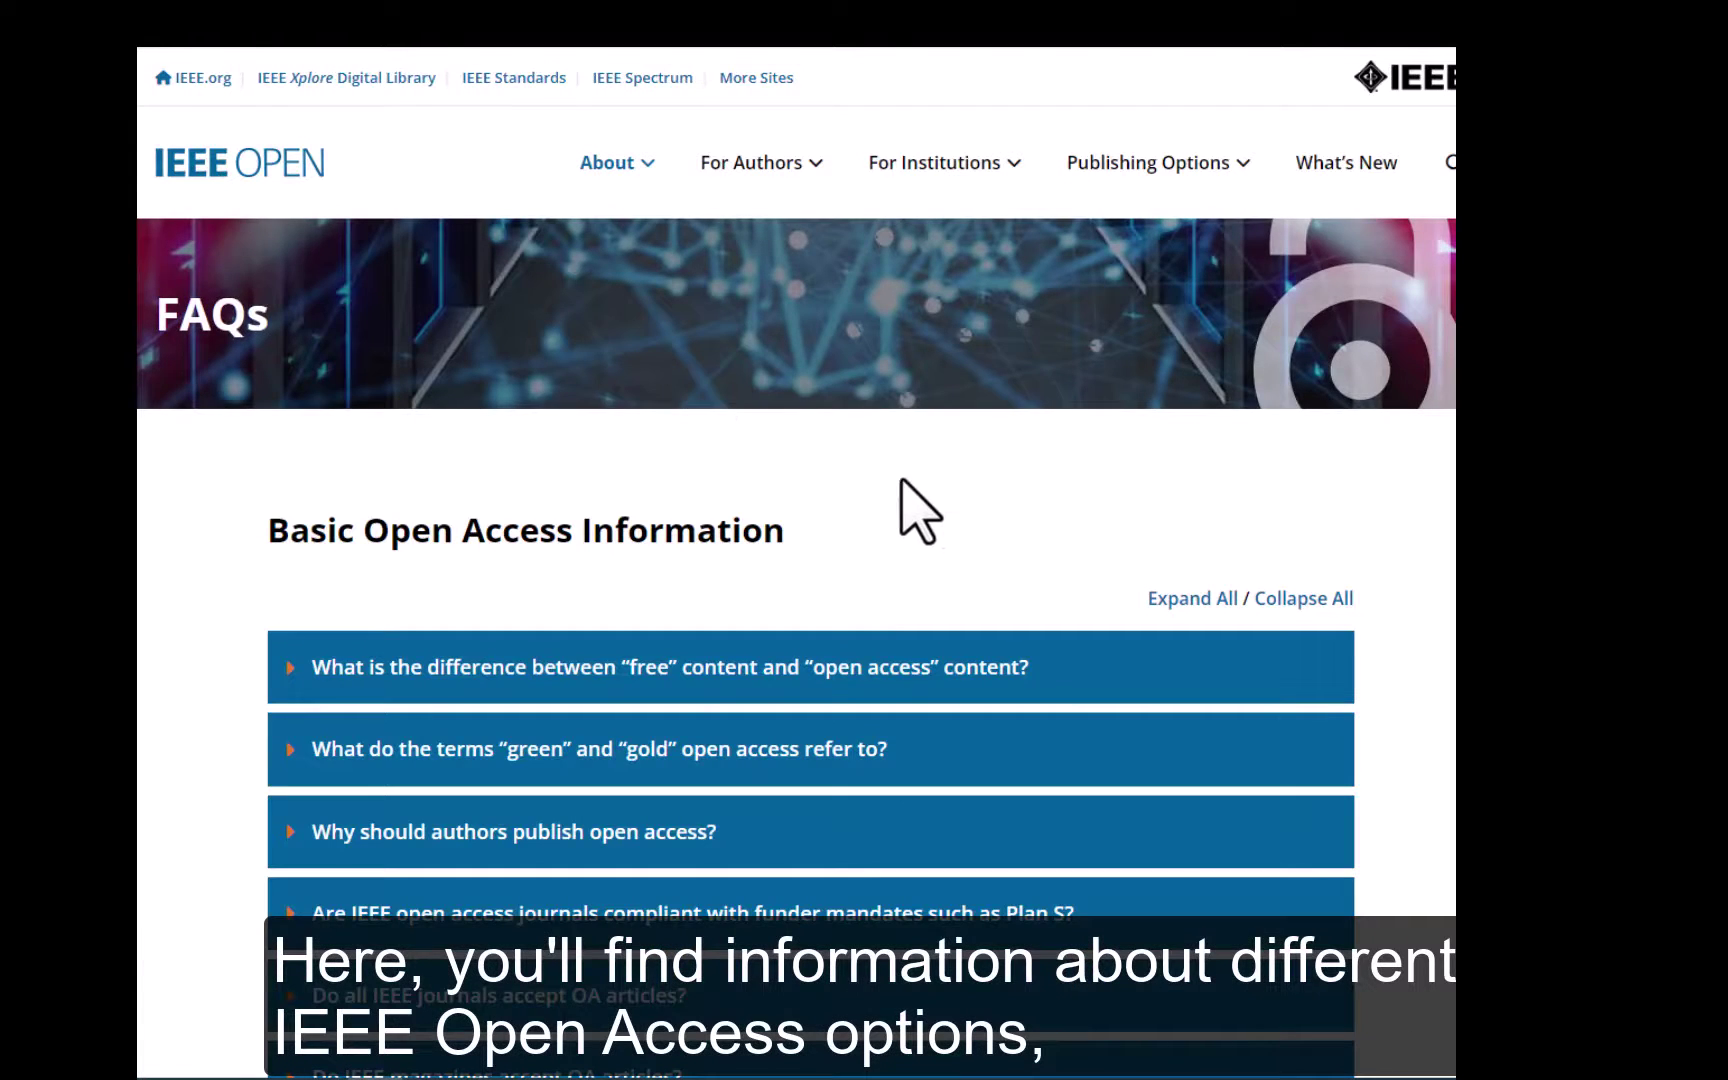
scroll(910, 500, down, 1)
scroll(900, 480, down, 6)
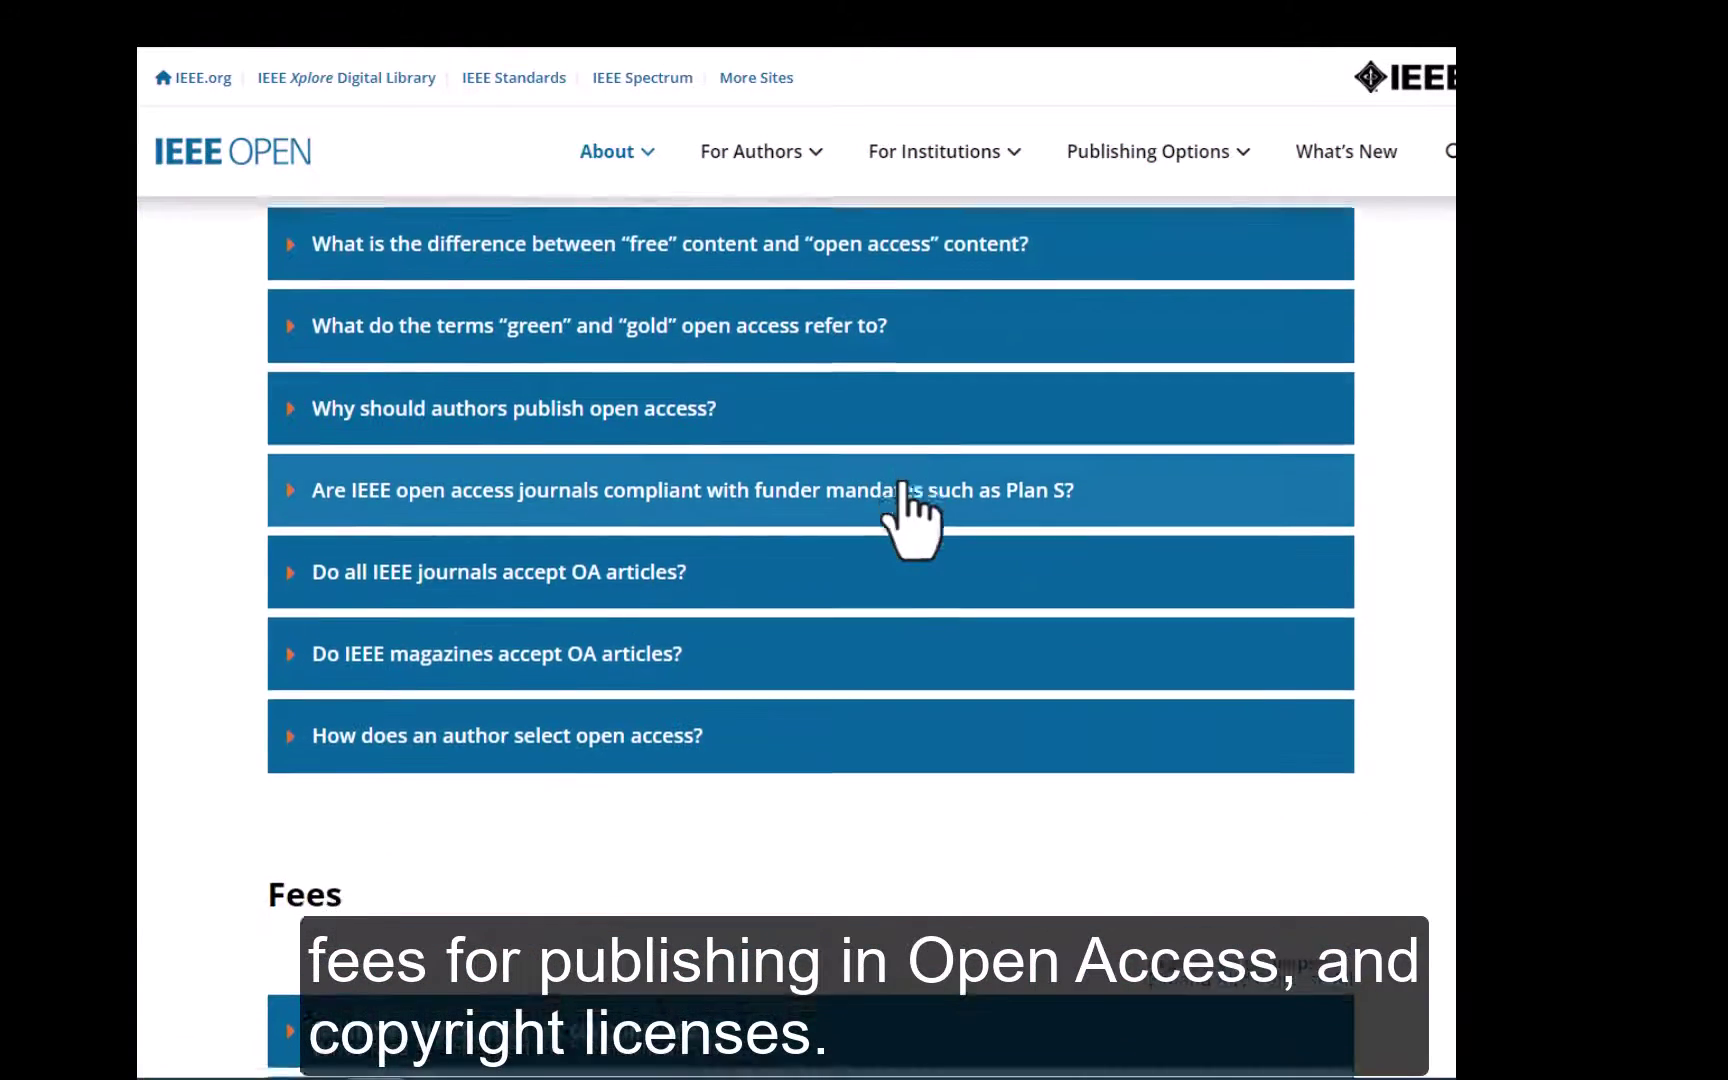
scroll(901, 480, down, 9)
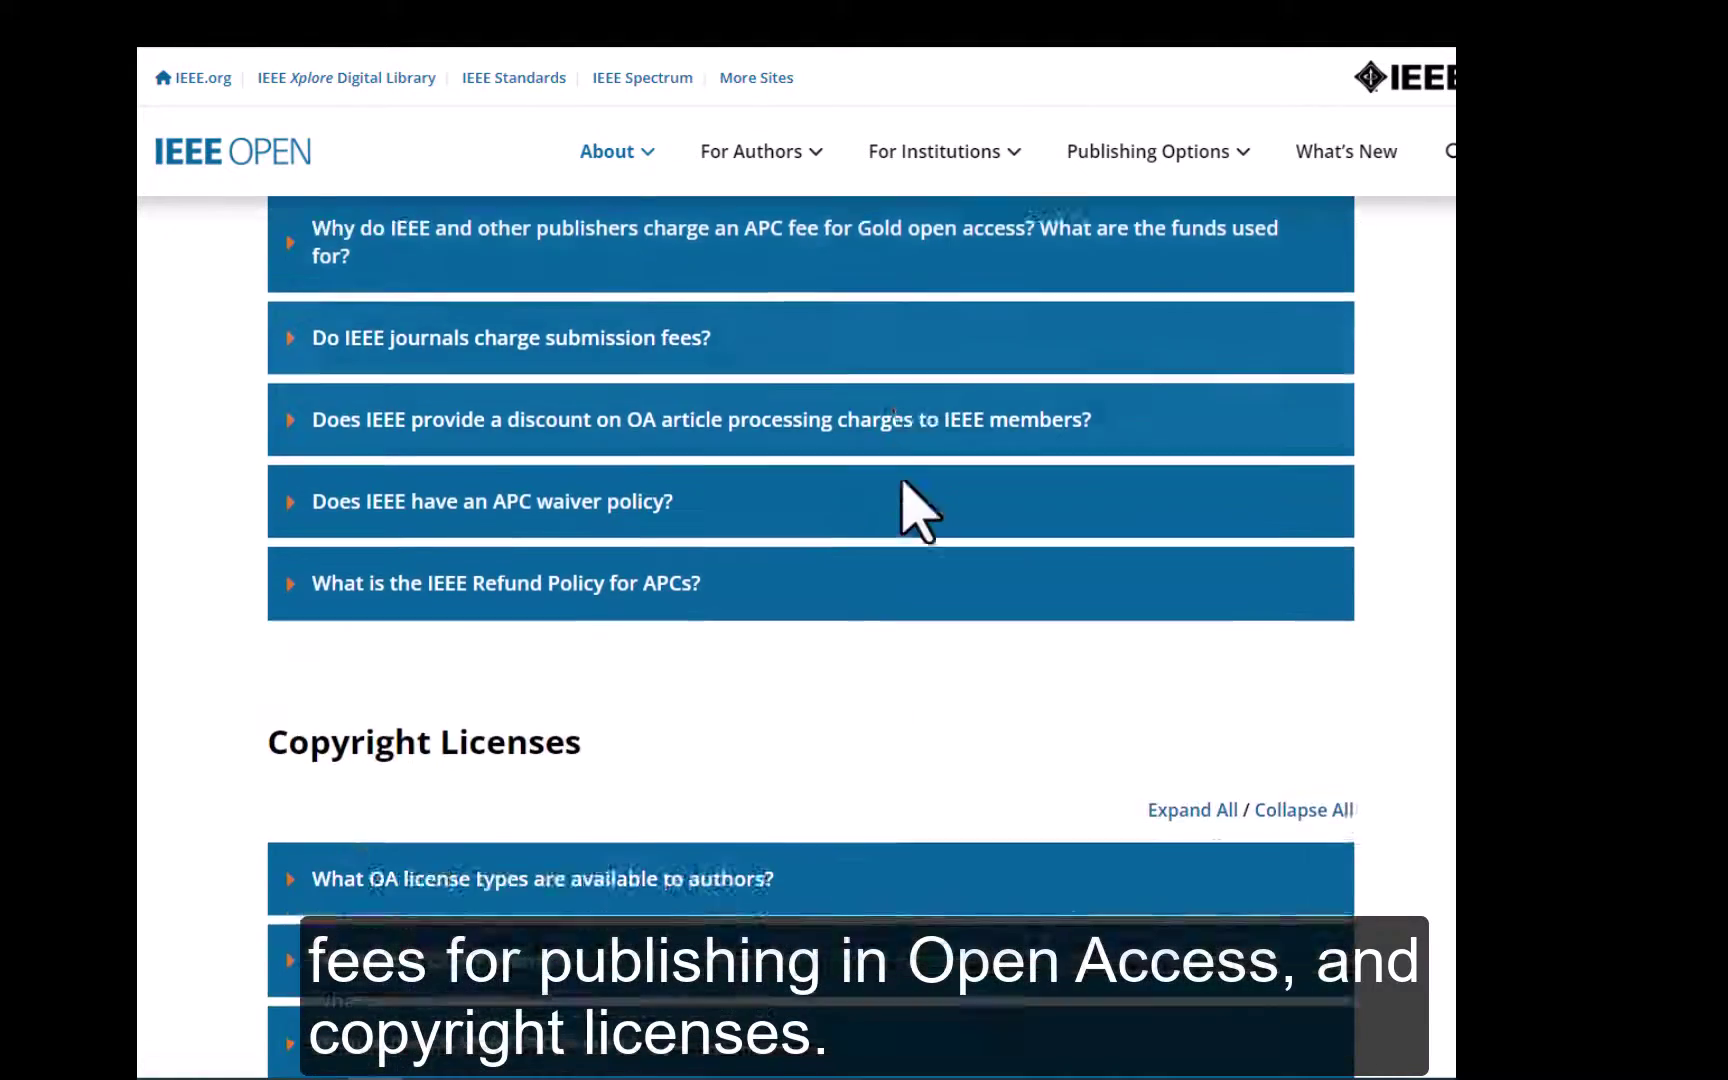
scroll(868, 513, down, 2)
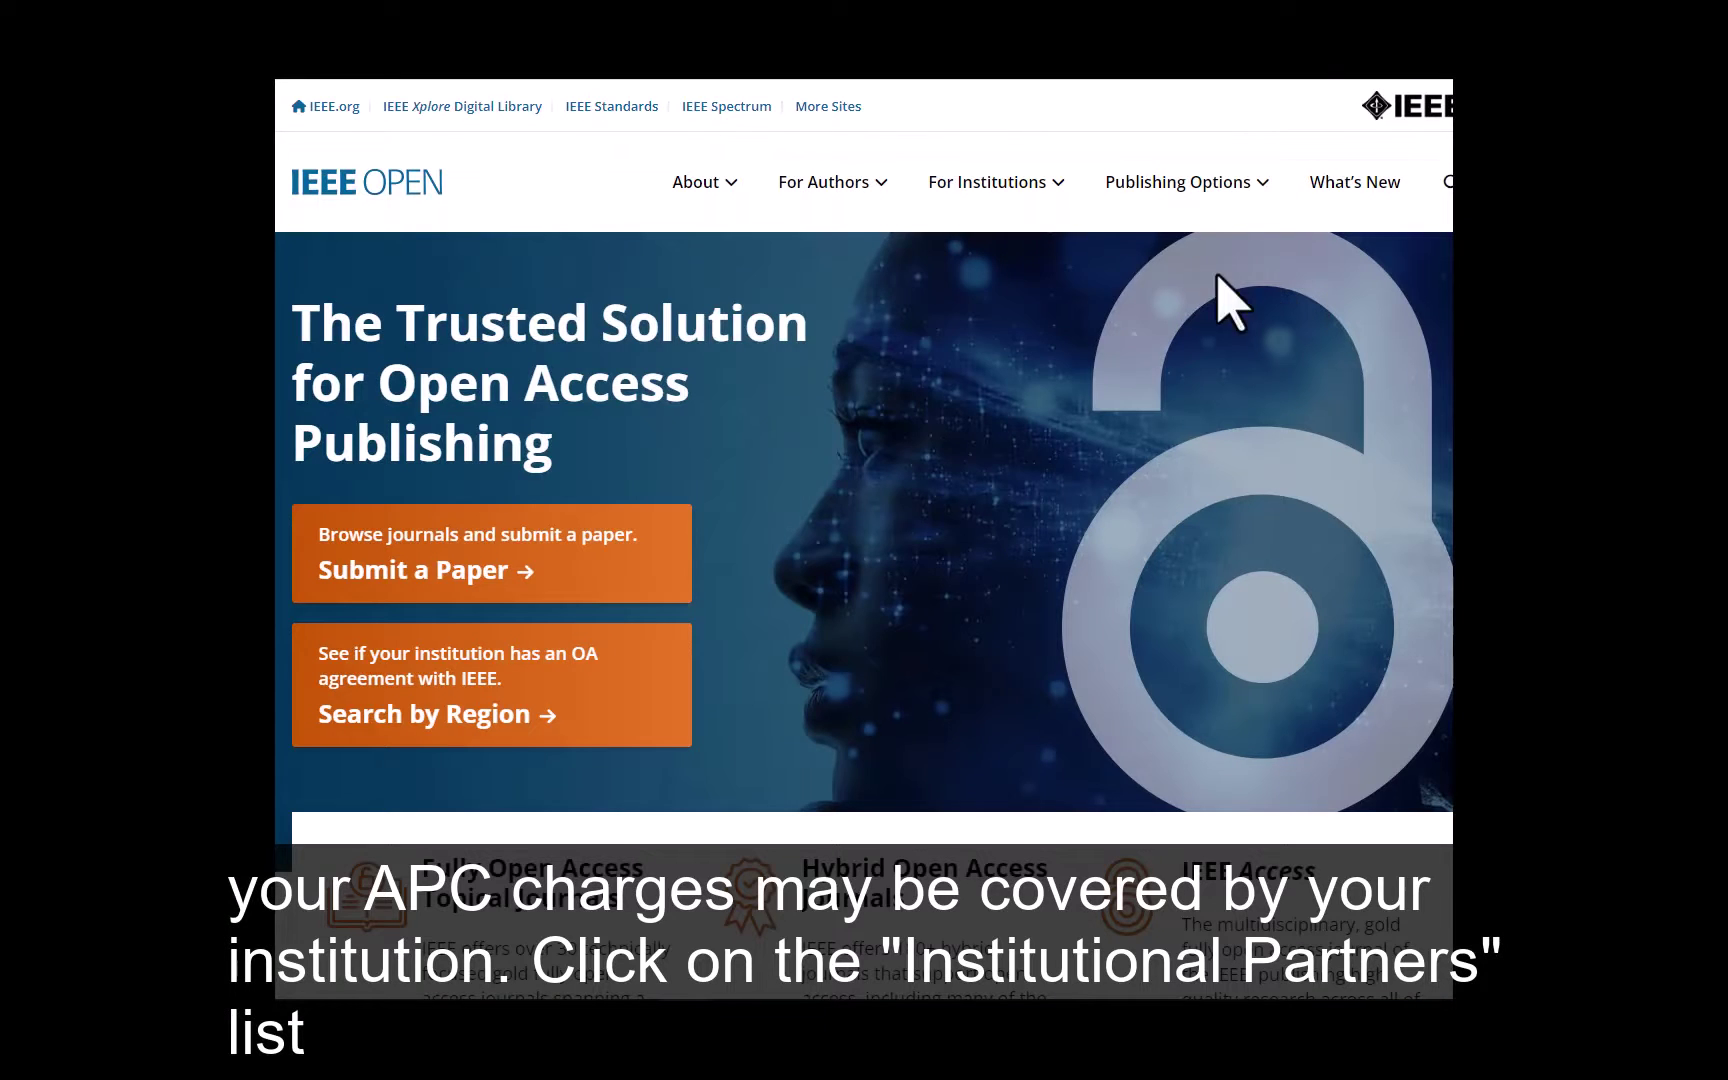
Go to the IEEE Open institutional Open Access agreements page
mouse_move(1058, 182)
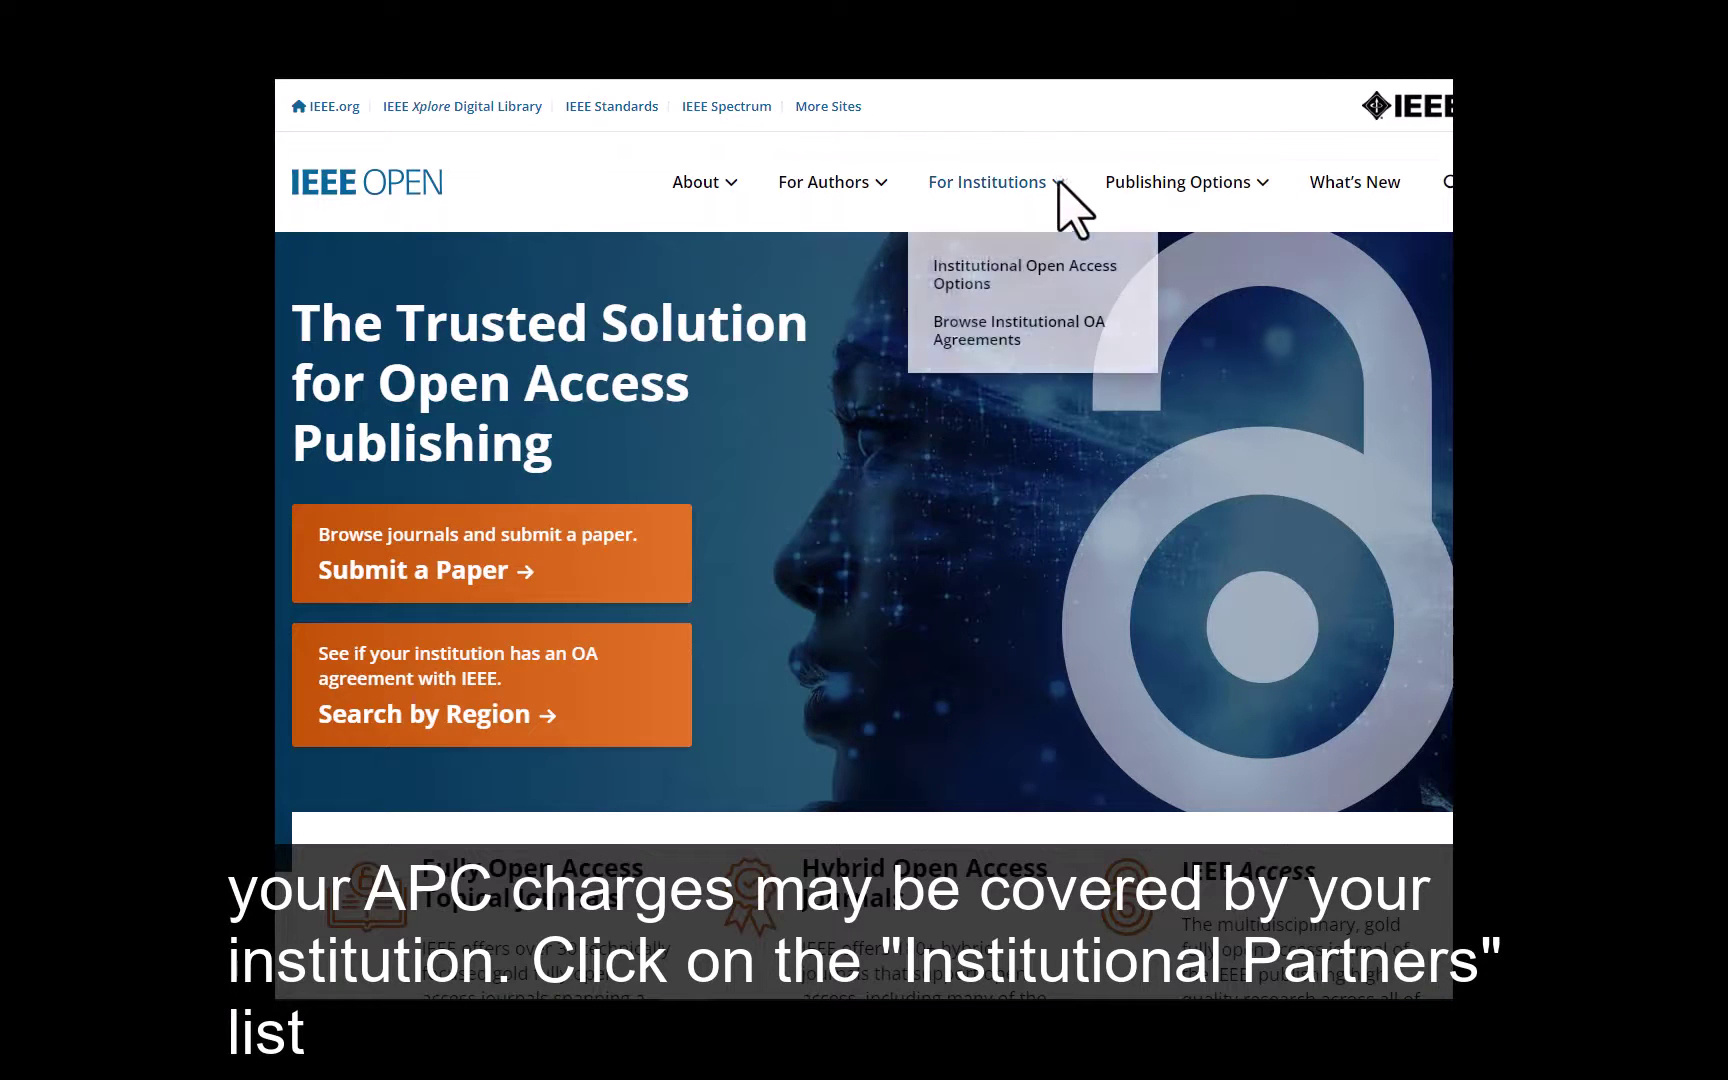
click(1015, 340)
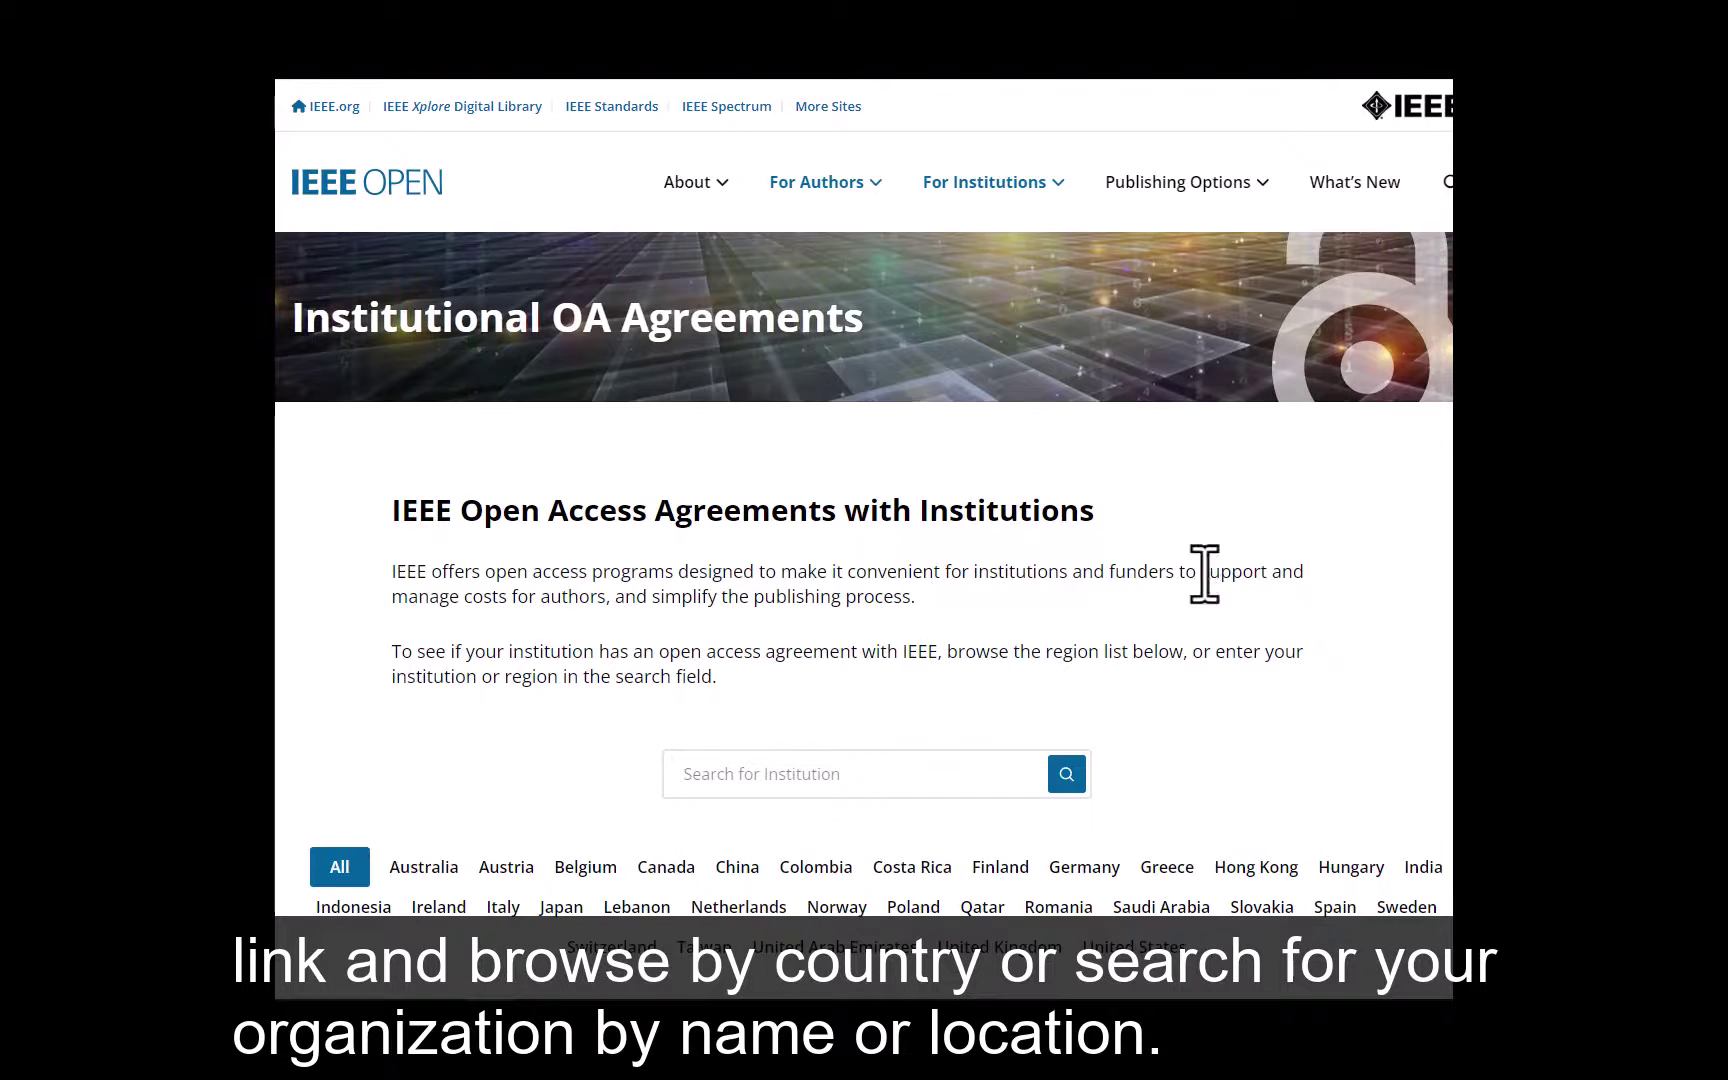
scroll(1204, 573, down, 6)
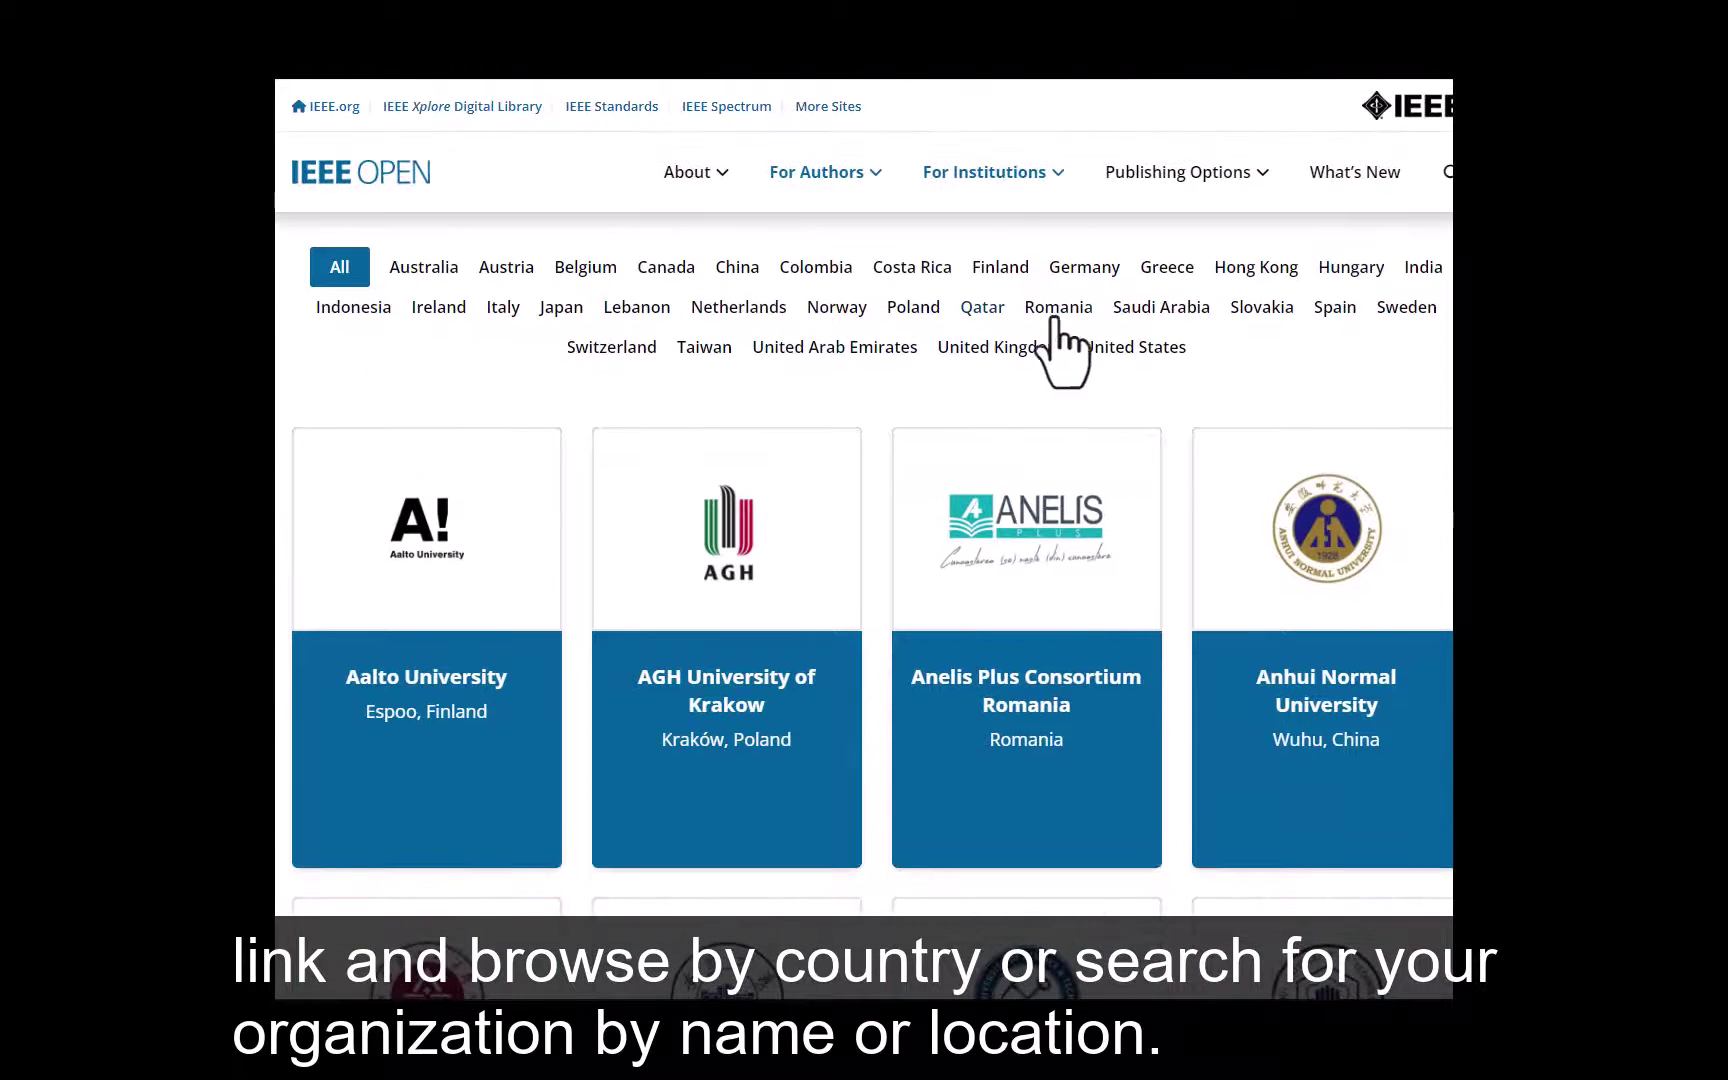
scroll(1063, 350, up, 1)
Search partner institutions for 'barcelona' and read UPC's agreement offering a 20% APC discount
click(865, 298)
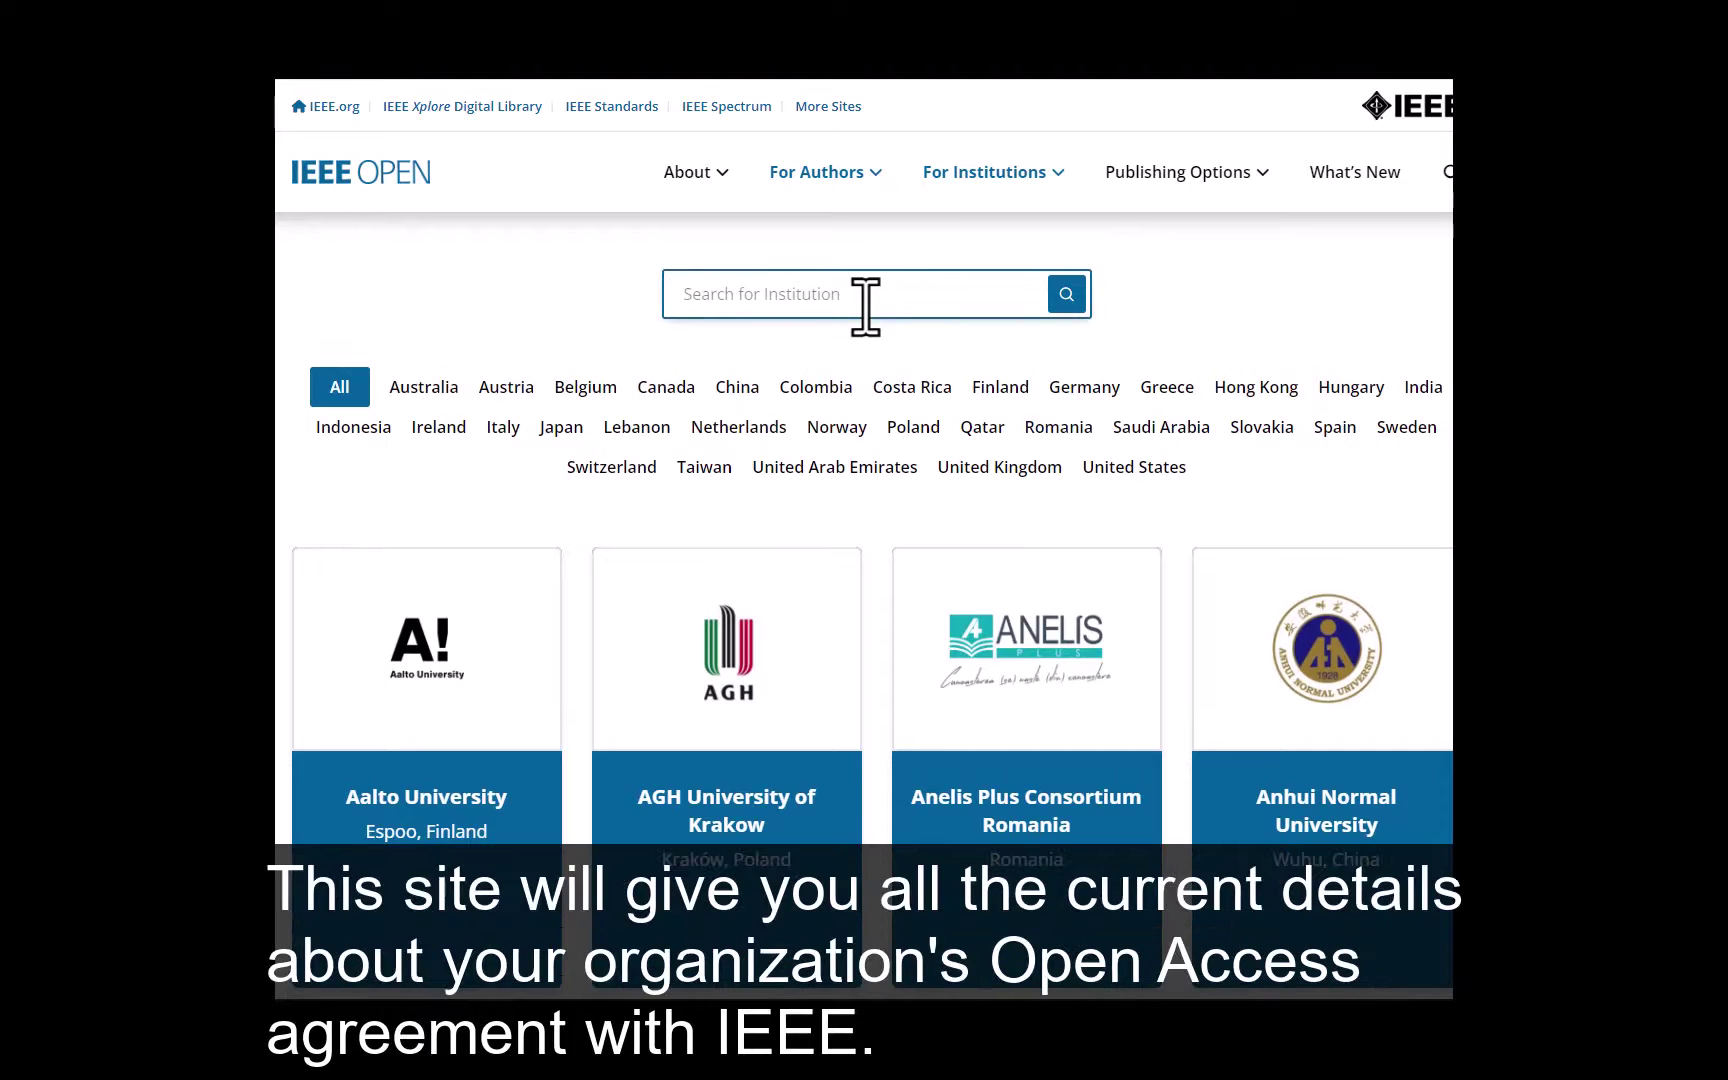
text(barcelona)
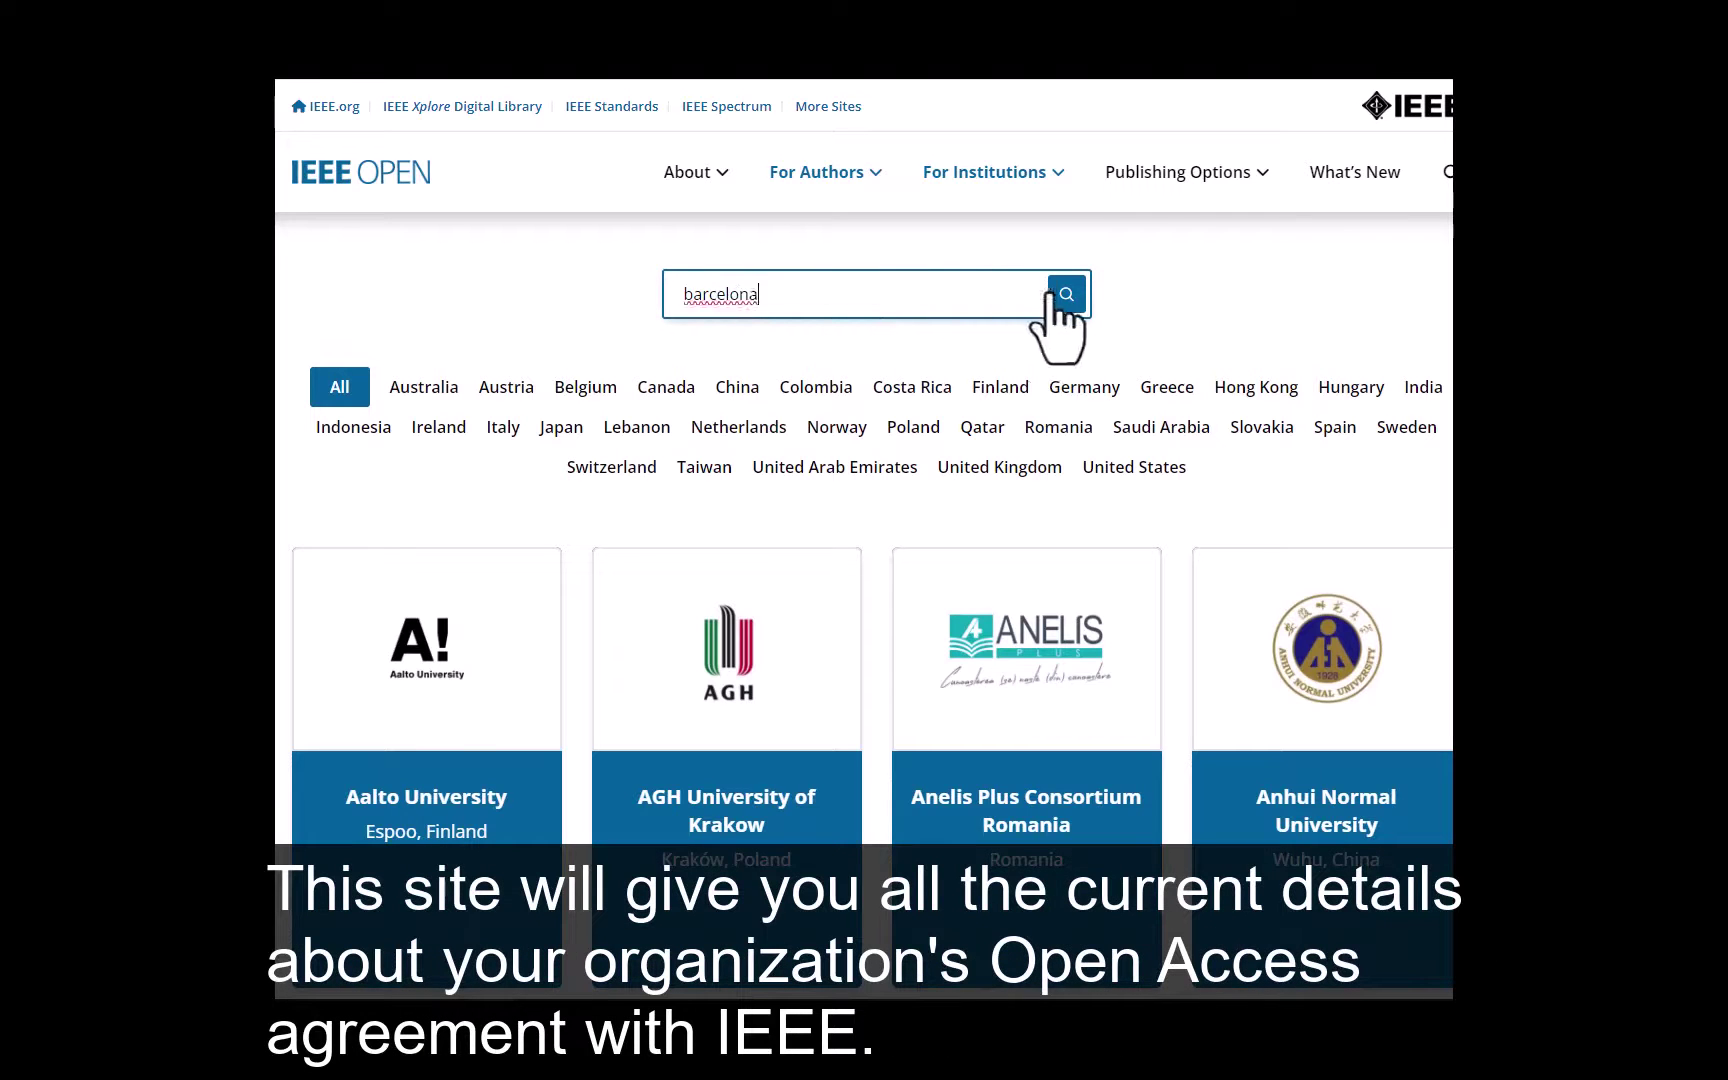
click(1060, 298)
scroll(1034, 386, down, 6)
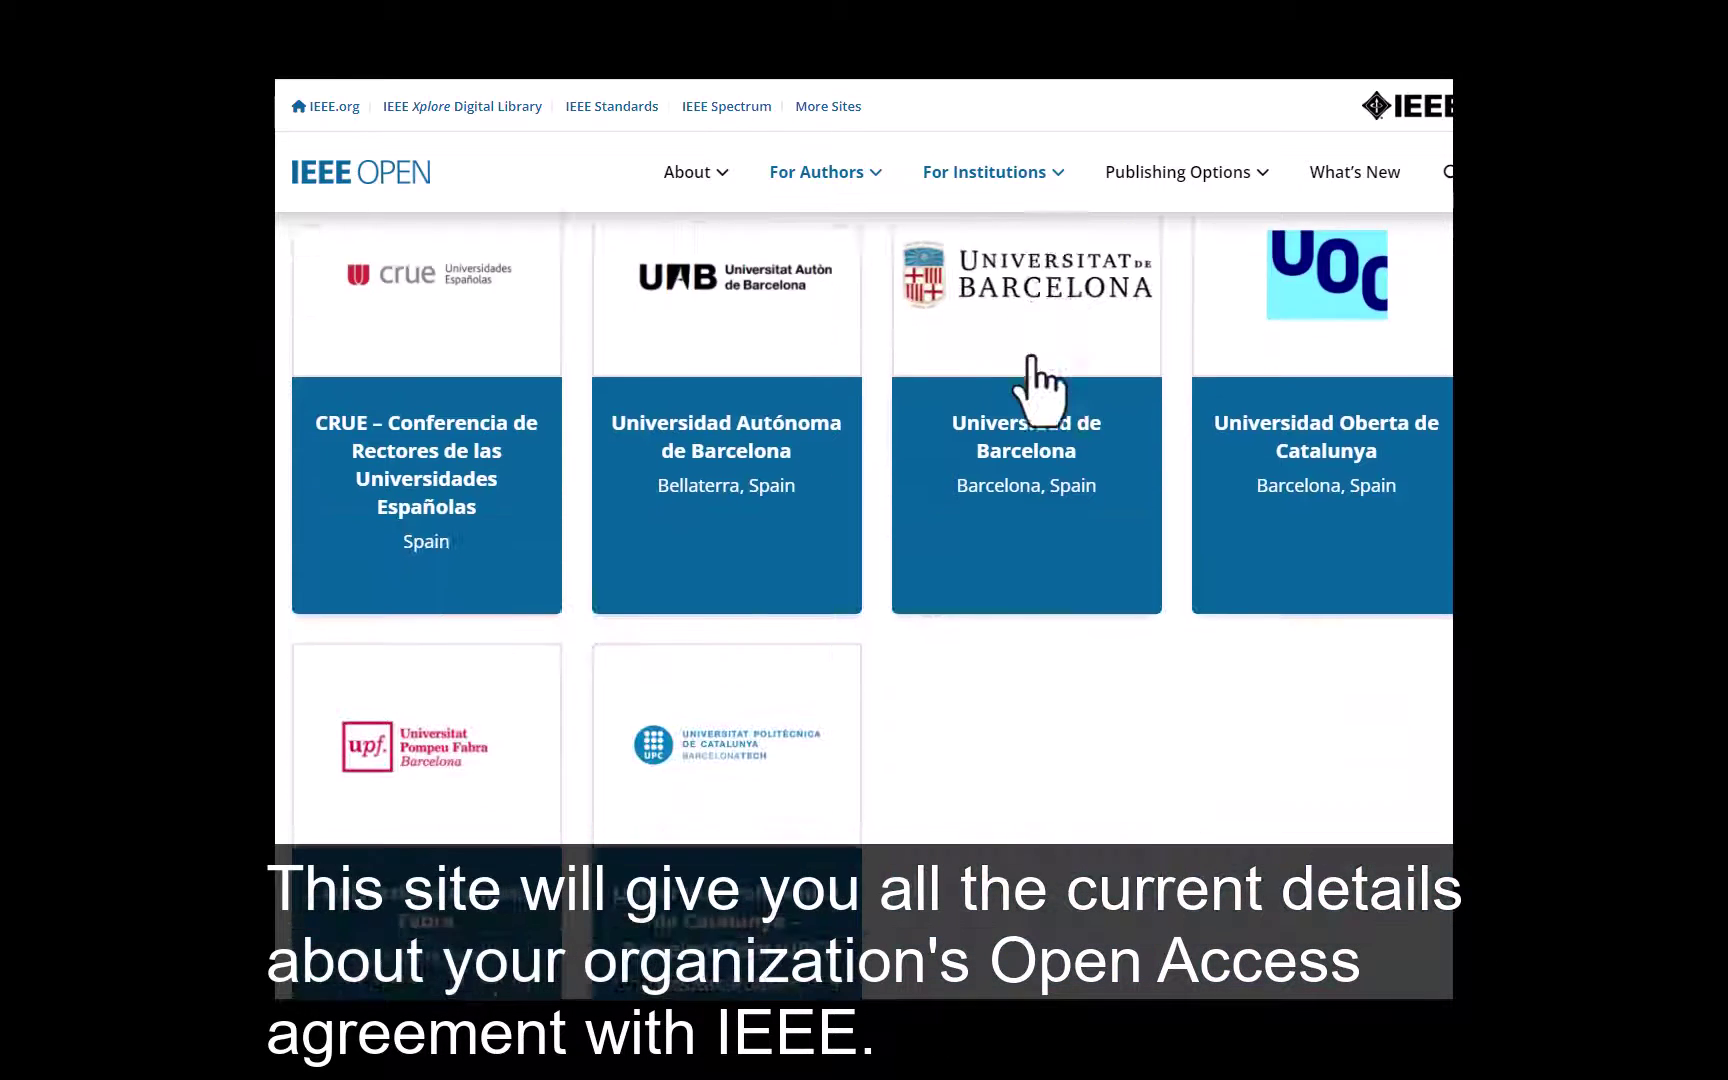
click(738, 692)
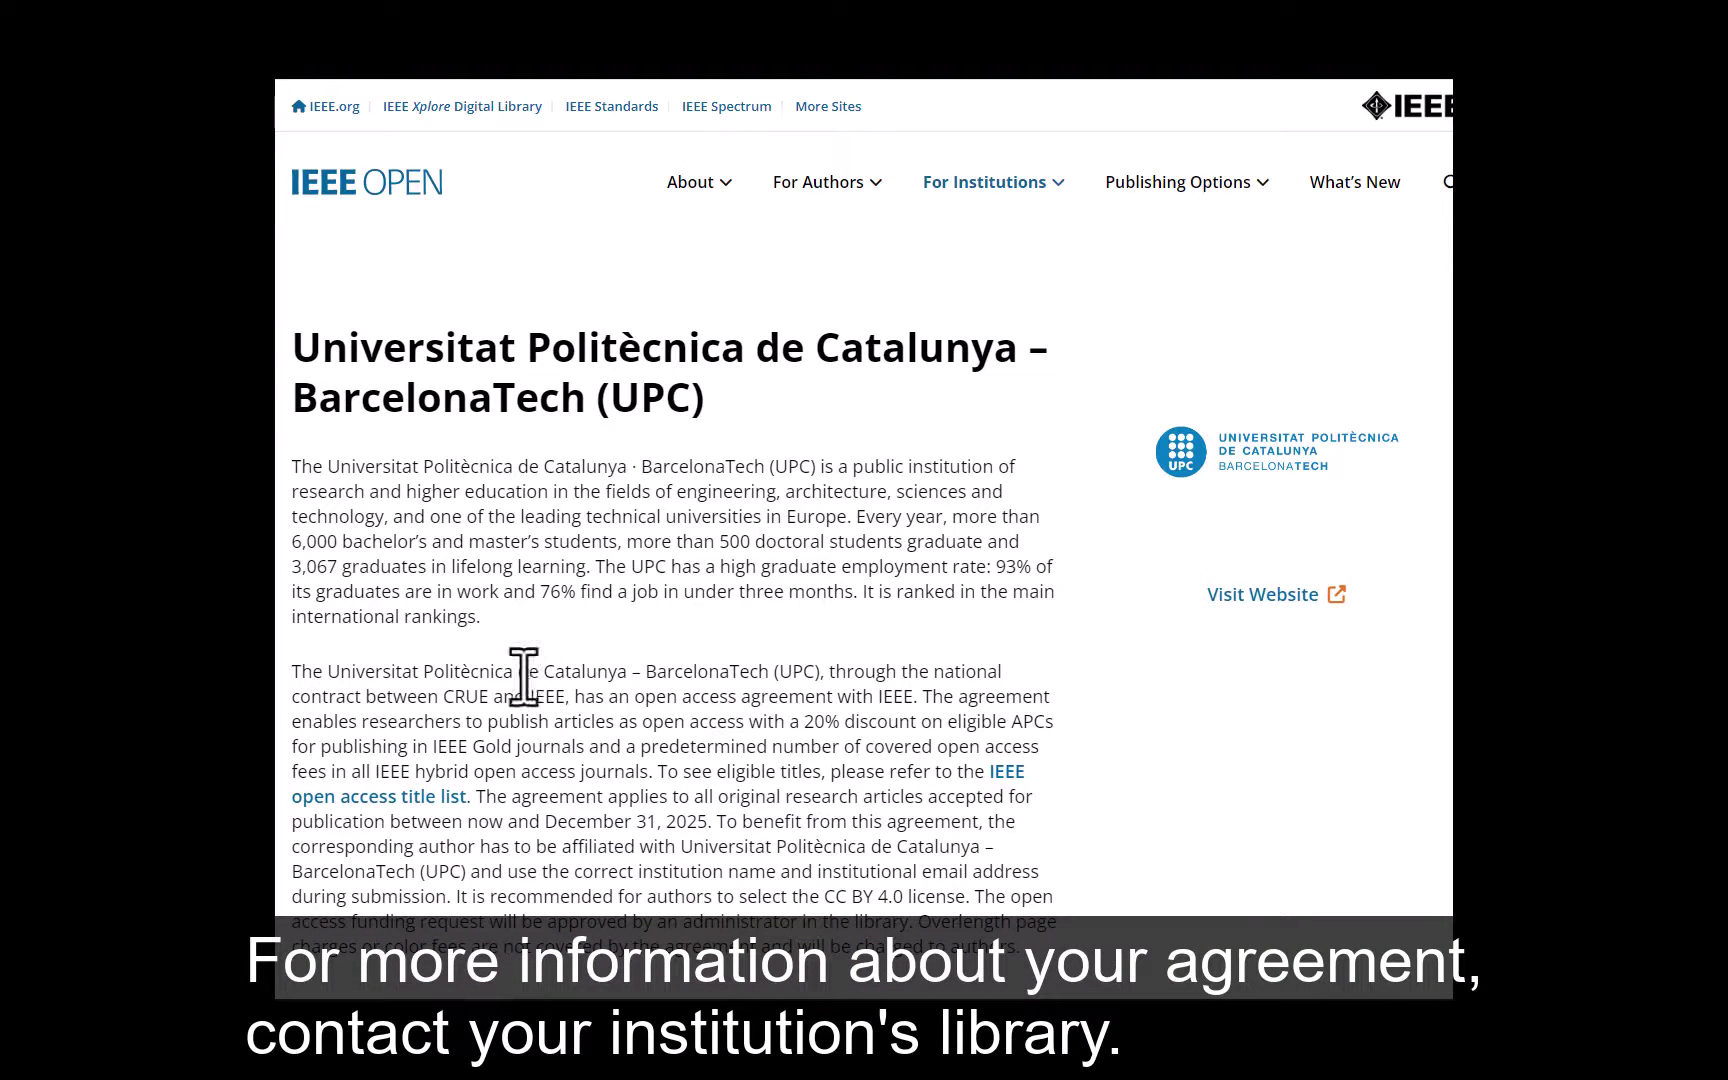
scroll(520, 678, down, 3)
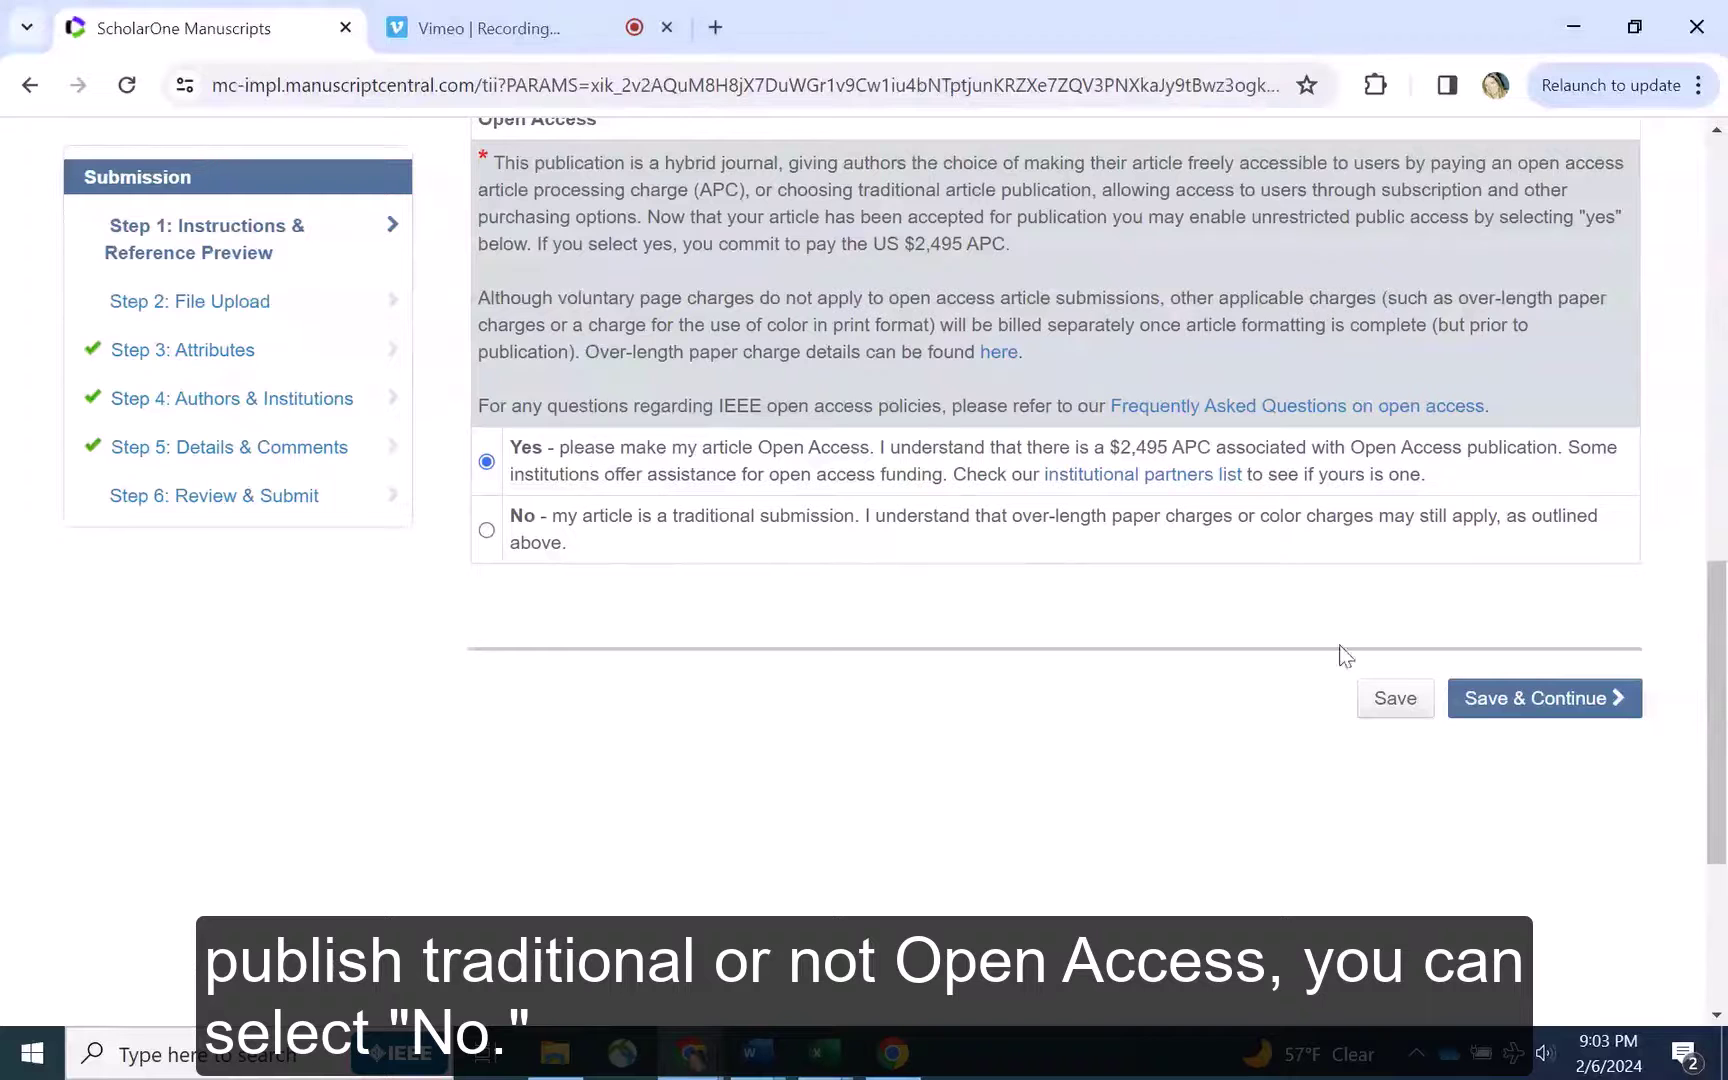
Save the Open Access answer and continue to the file upload step
scroll(1125, 616, up, 1)
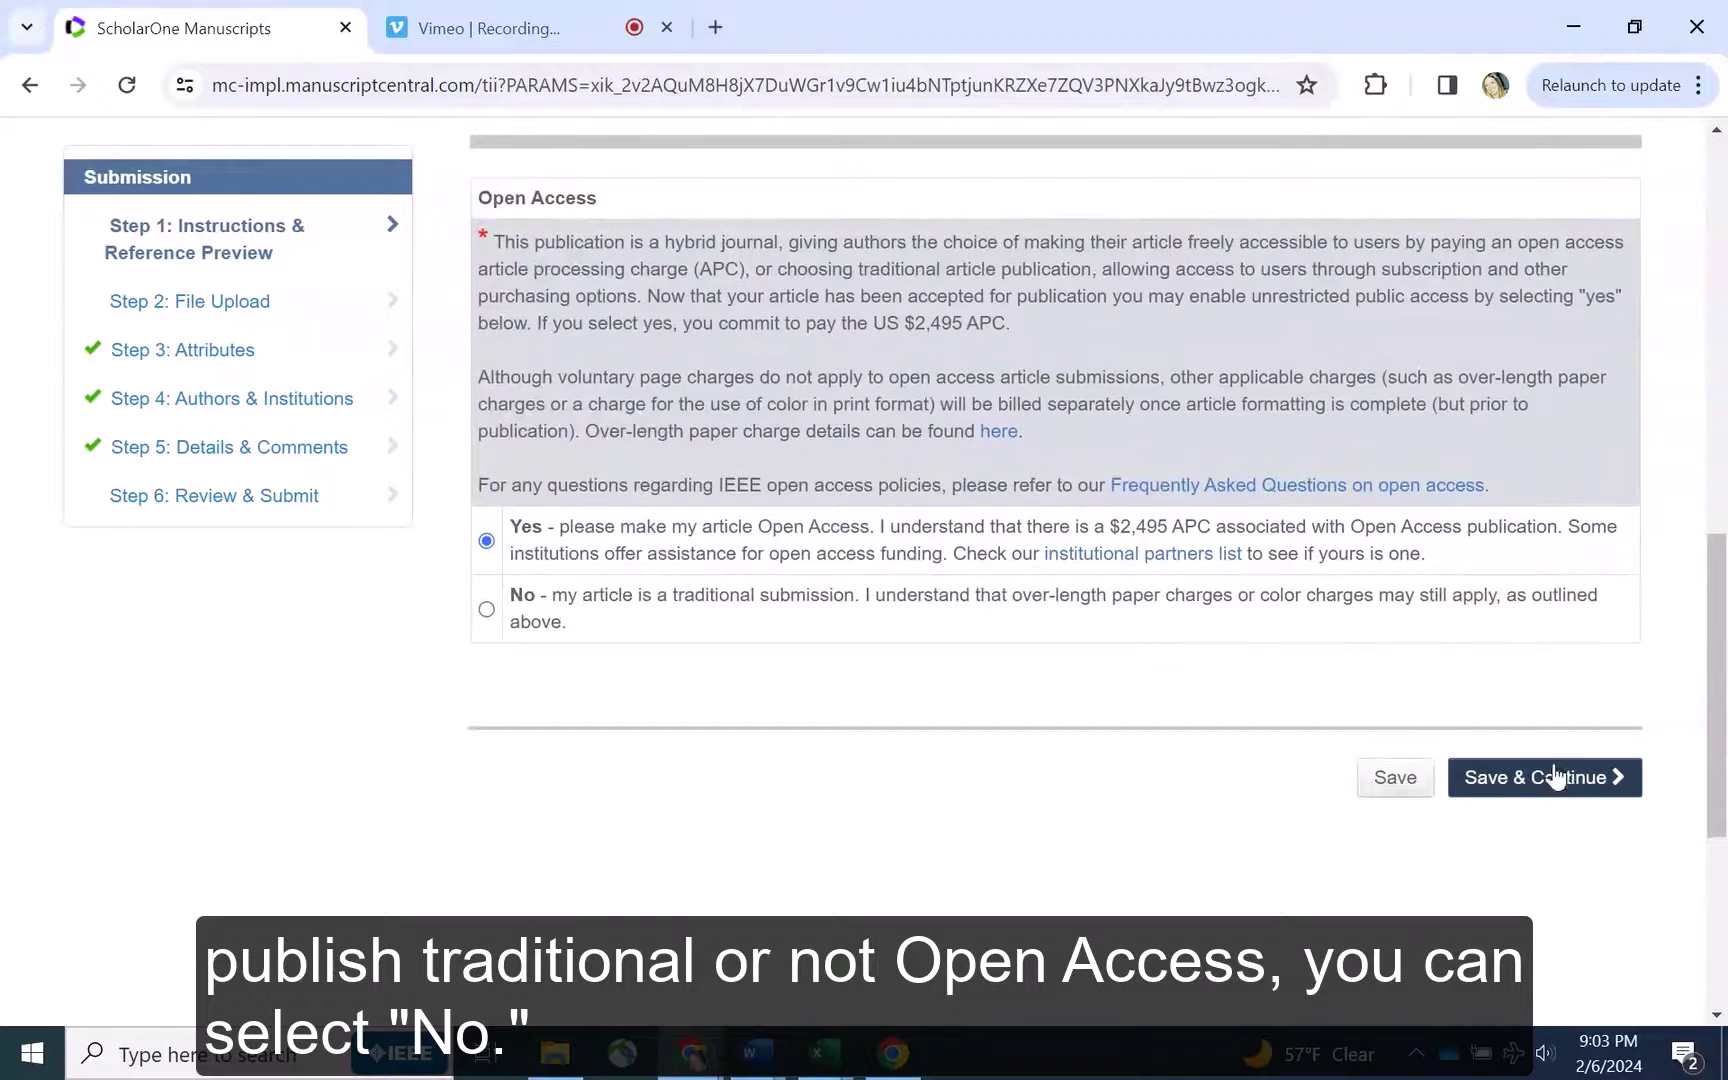
click(1545, 778)
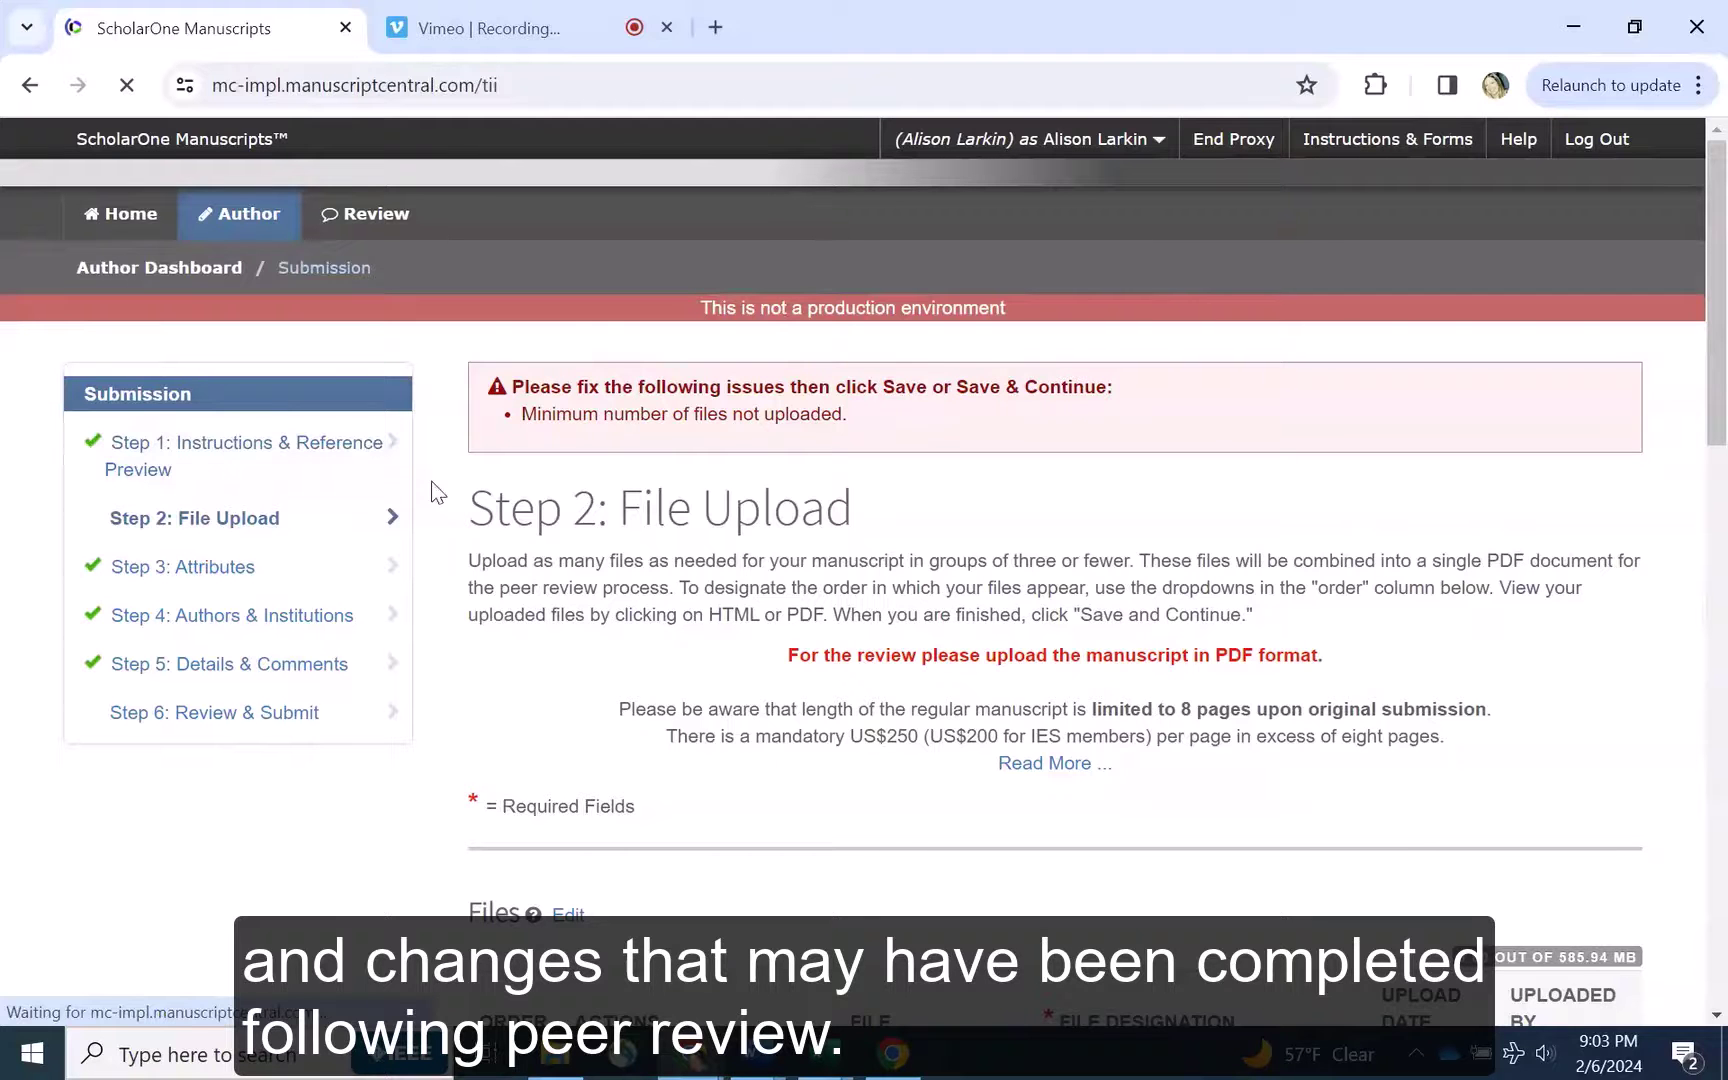
scroll(437, 492, down, 7)
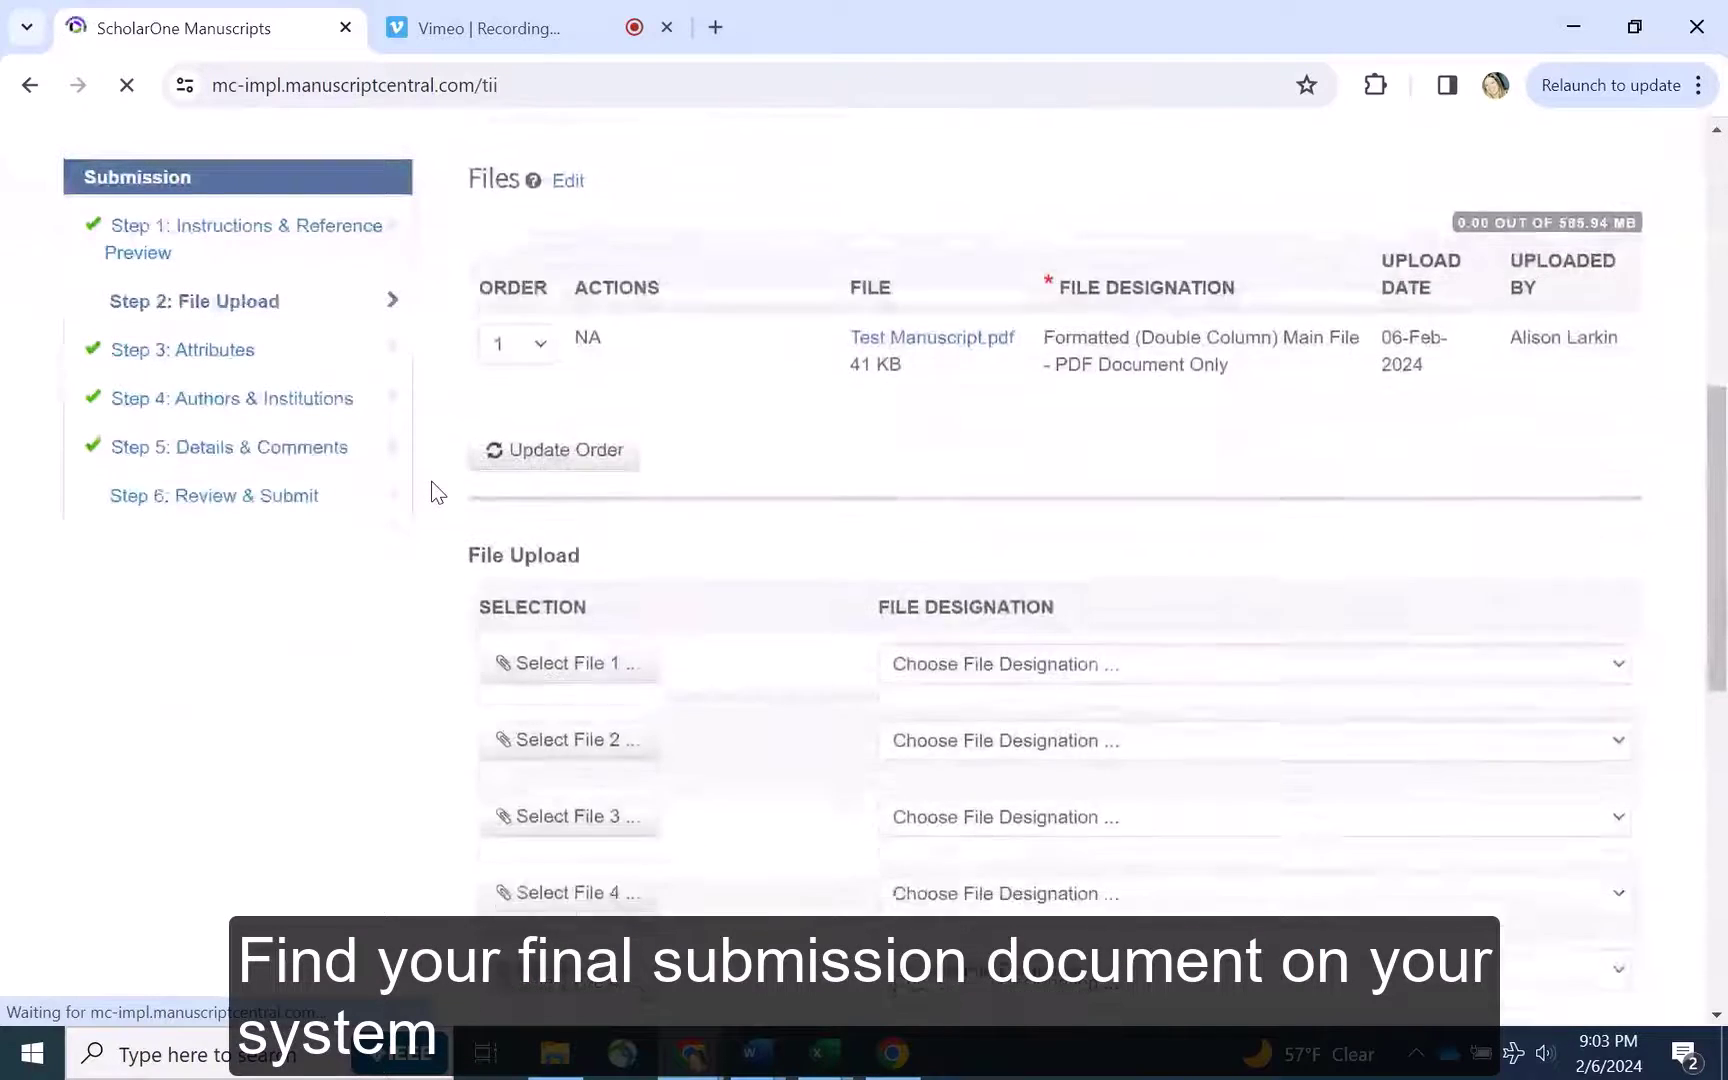
scroll(437, 492, down, 2)
Upload Final Submission.pdf as Final Files of Accepted Paper and continue to Step 3
click(575, 460)
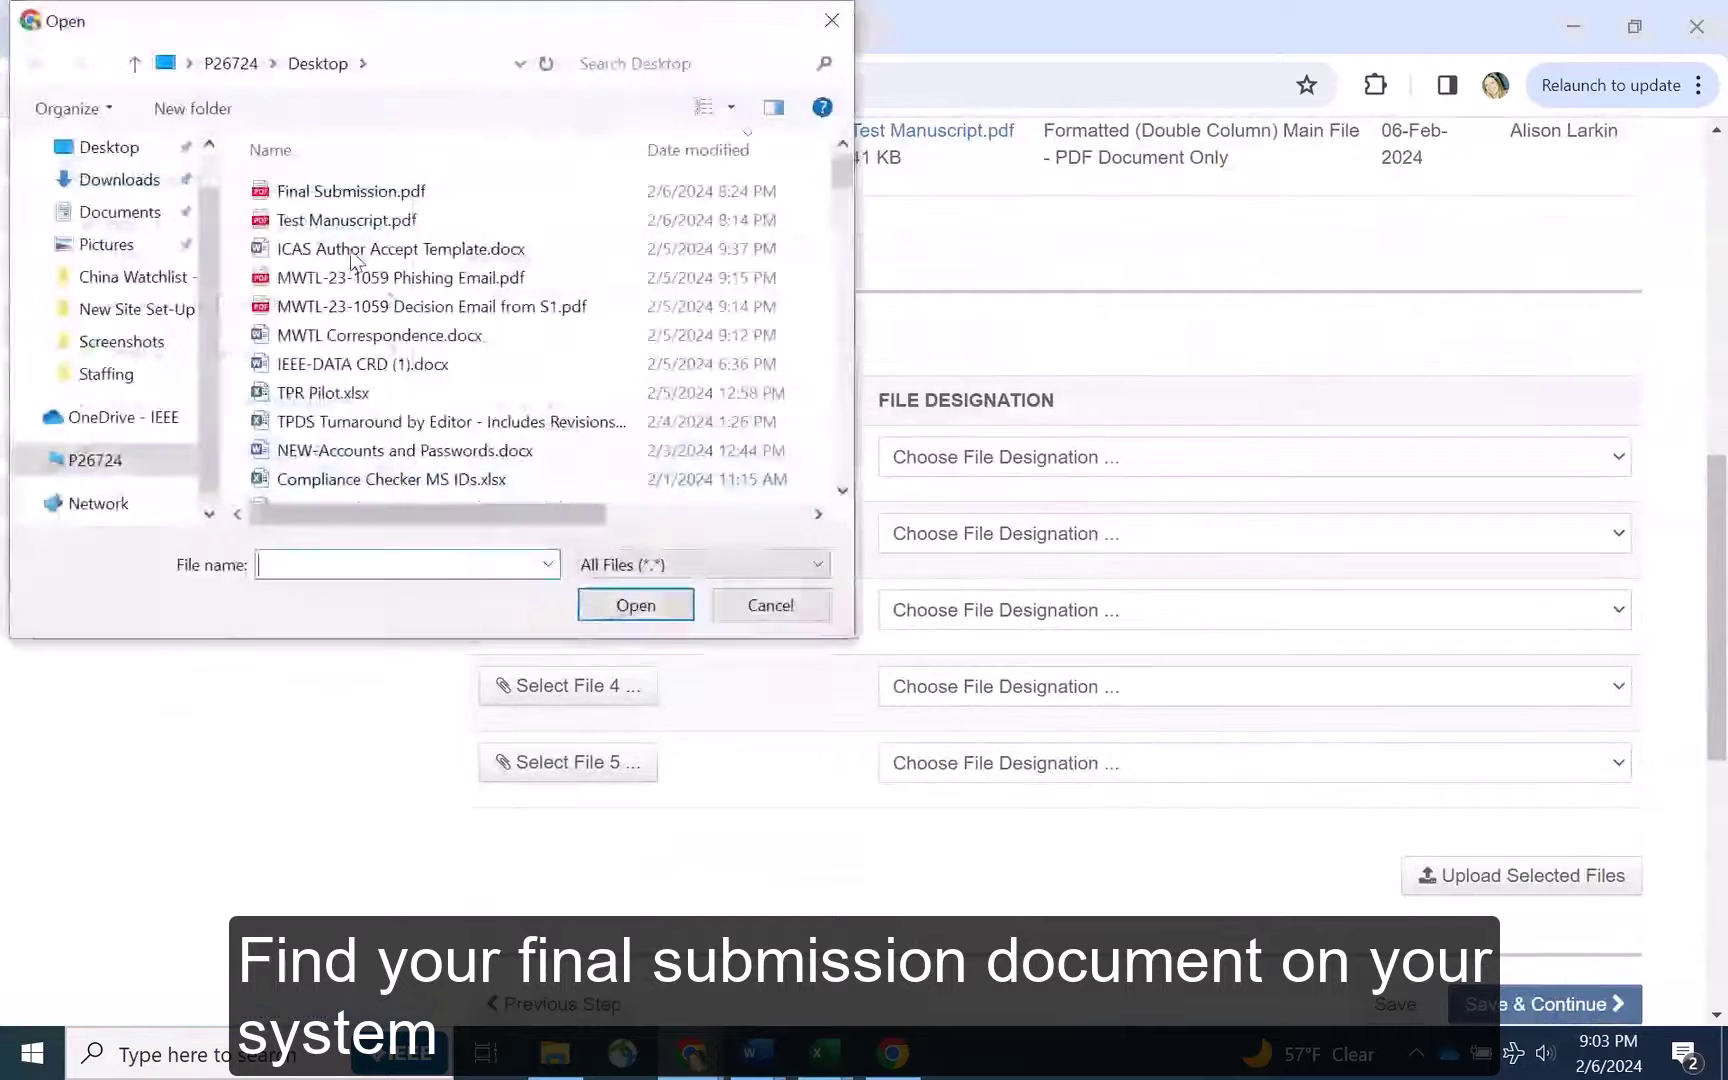
double_click(345, 192)
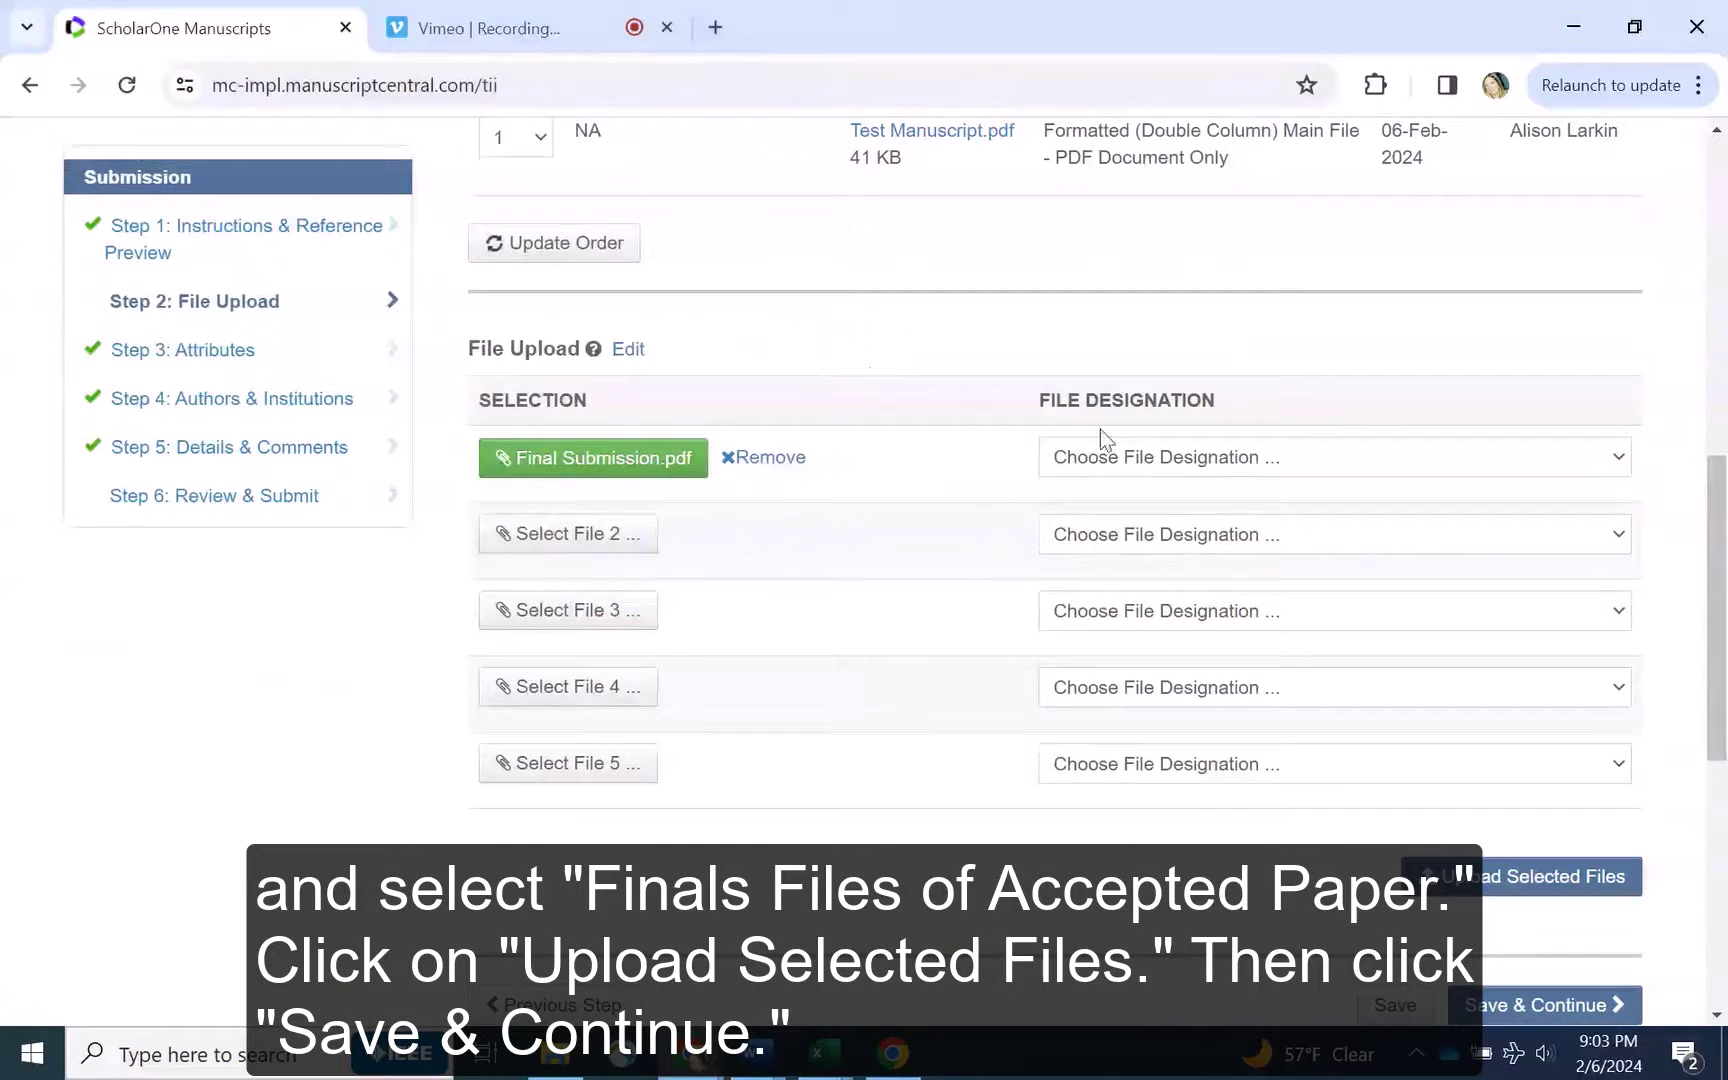
click(1128, 459)
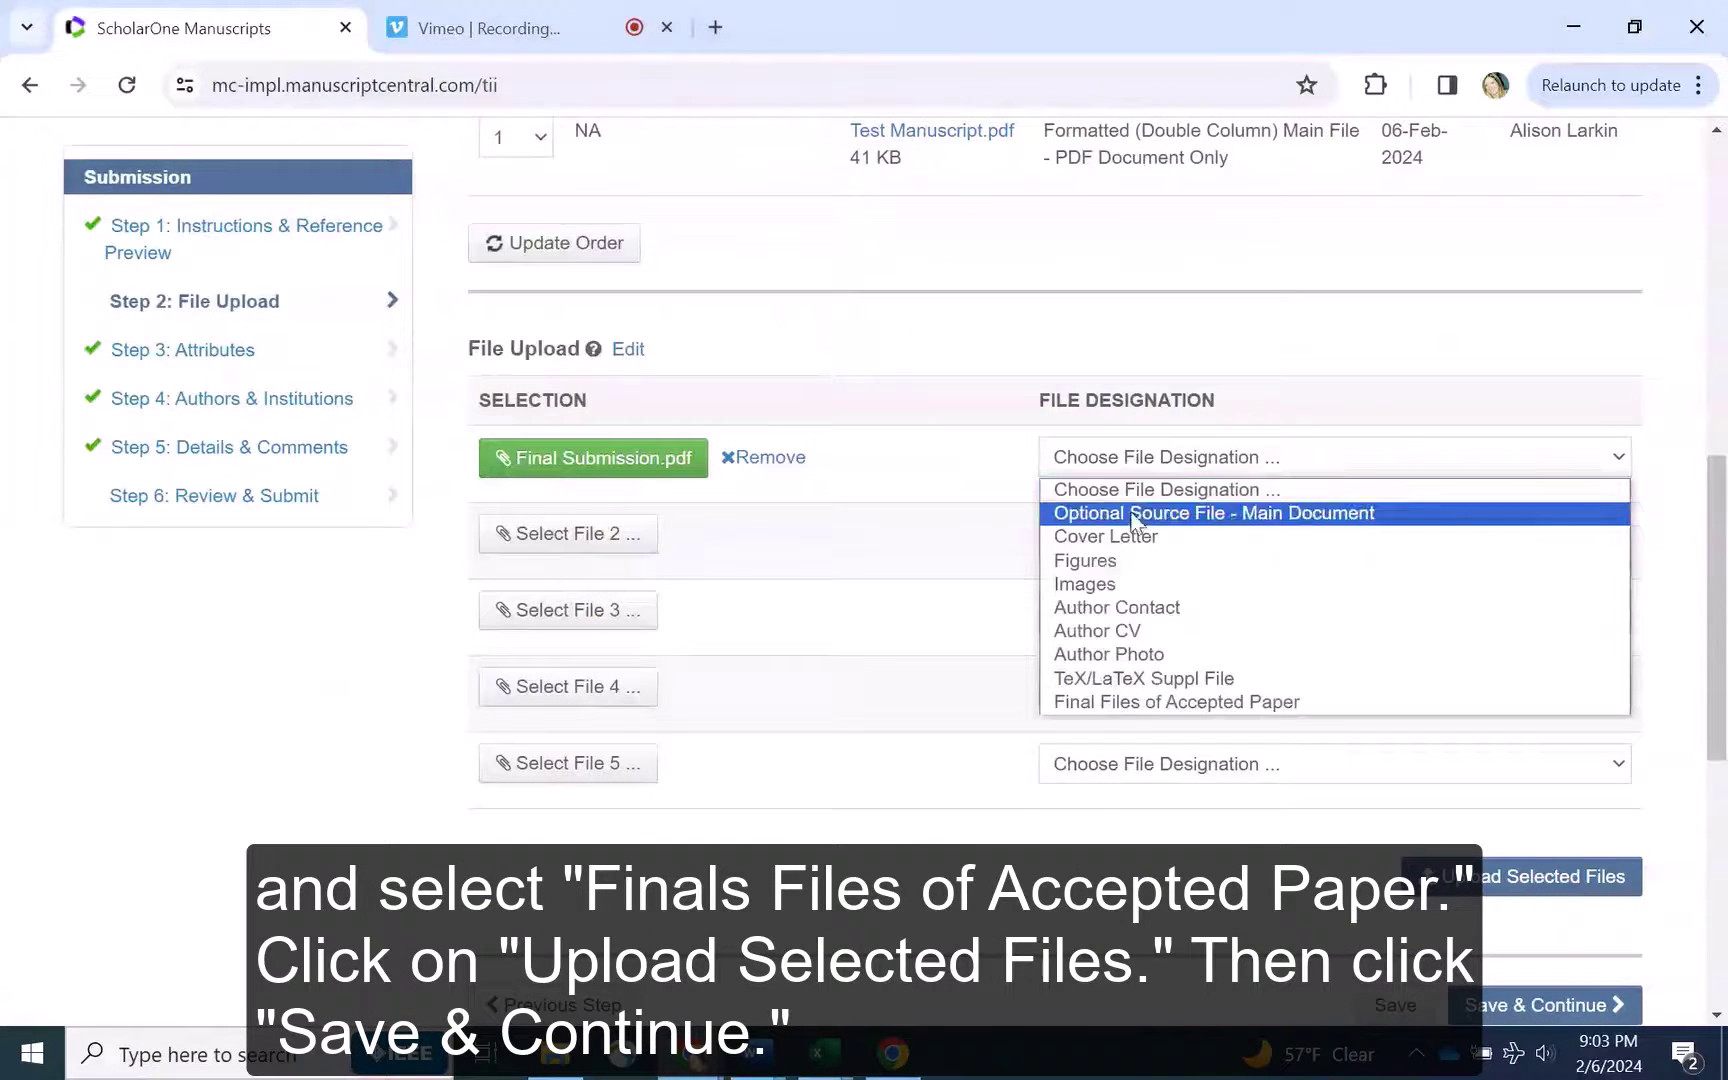
click(1157, 702)
click(1560, 876)
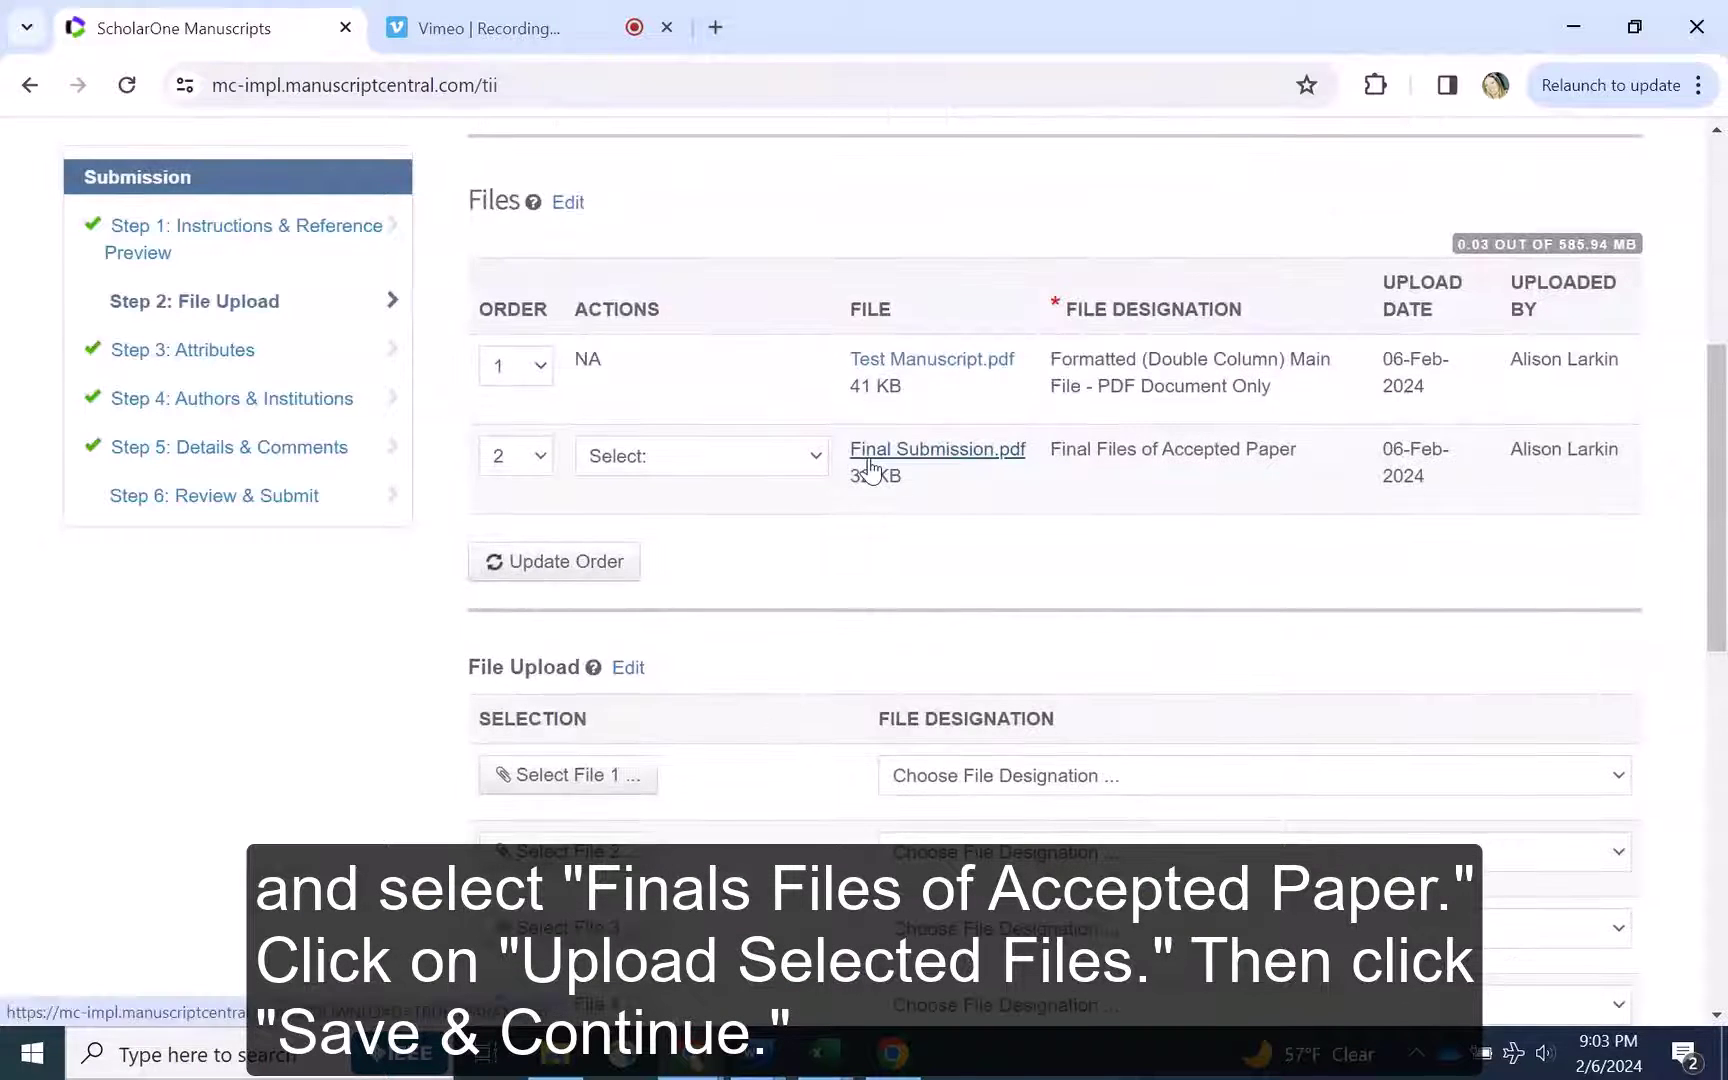
scroll(1218, 518, down, 5)
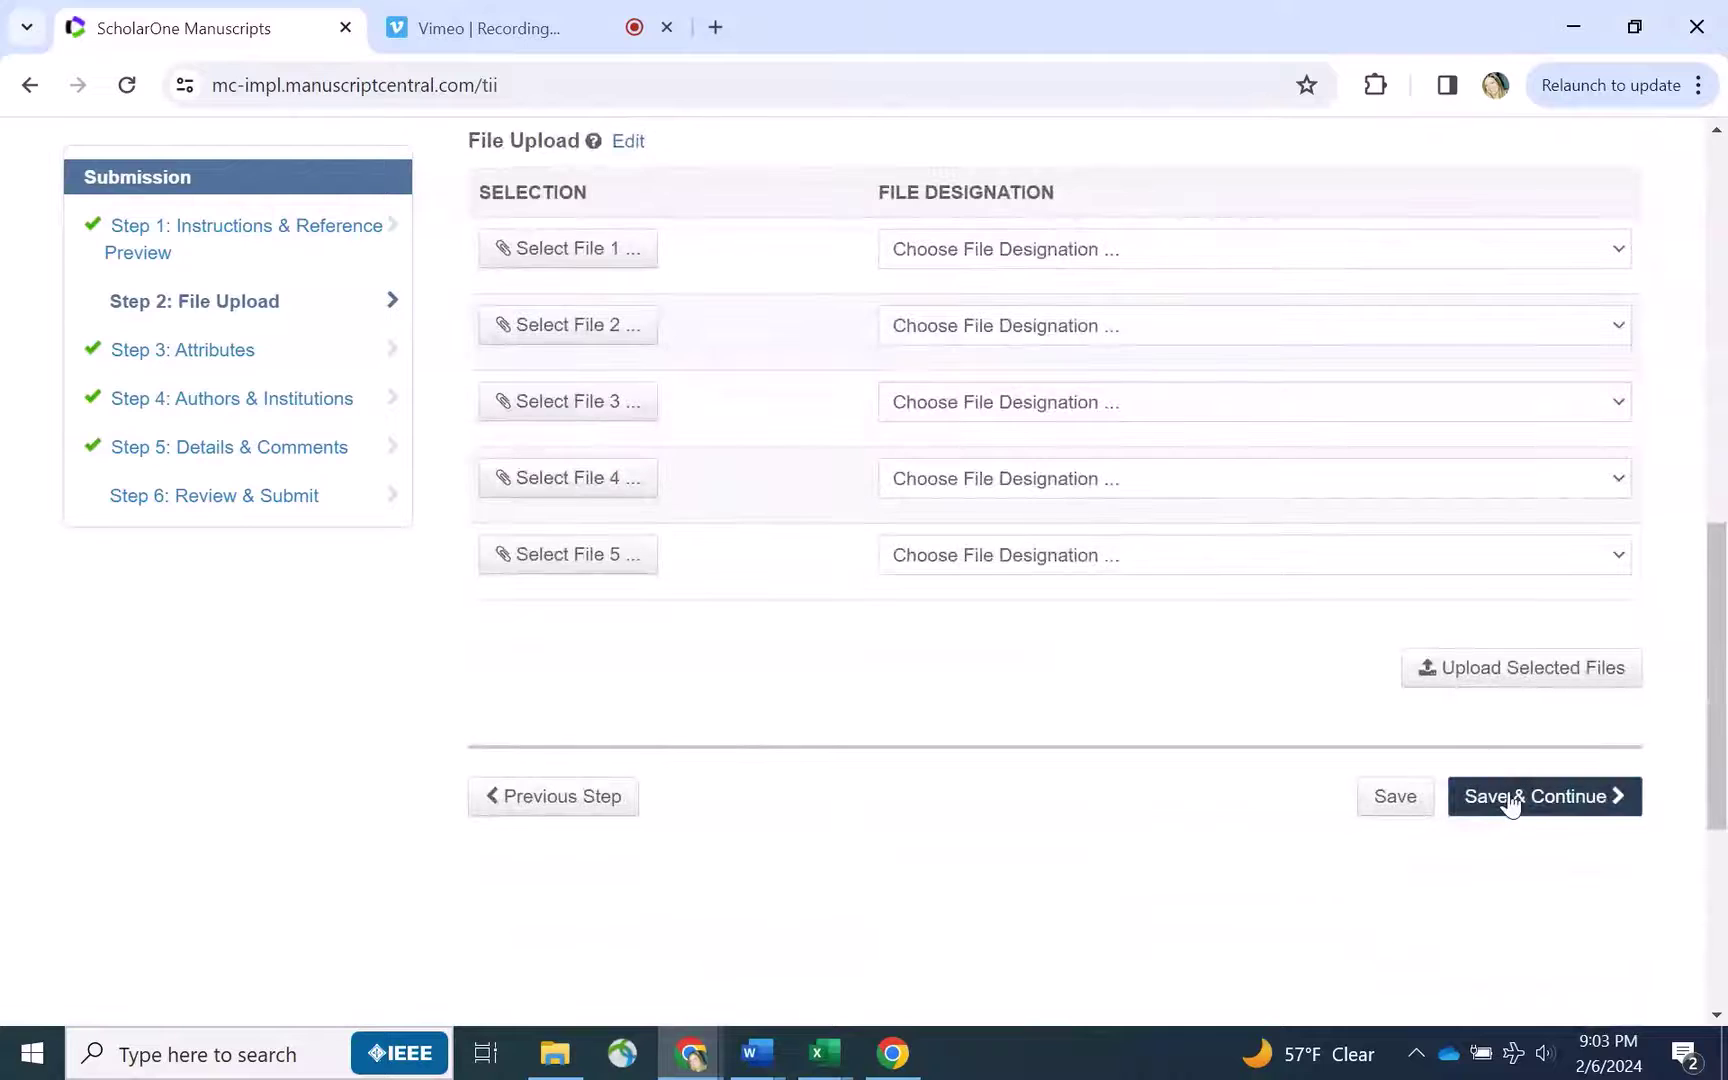
click(1510, 797)
scroll(437, 458, down, 4)
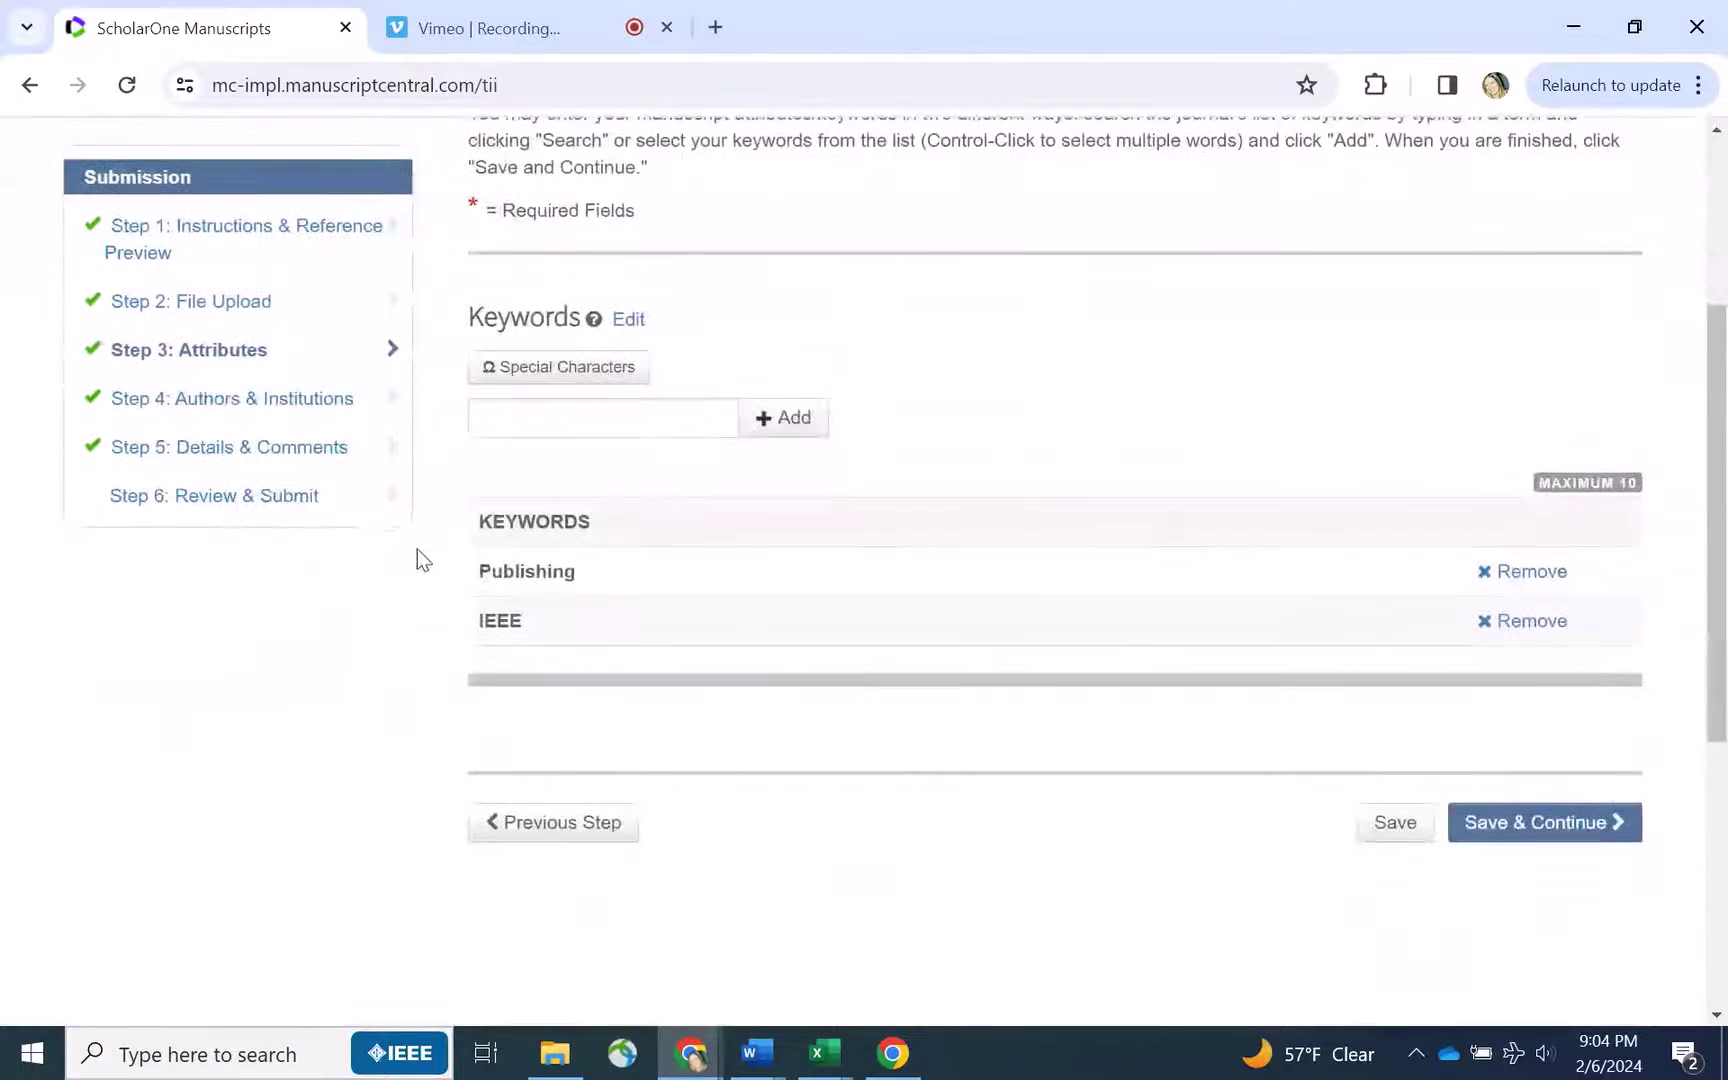
Save the Attributes, Authors and Details steps unchanged and move to the review
click(1548, 826)
scroll(444, 427, down, 3)
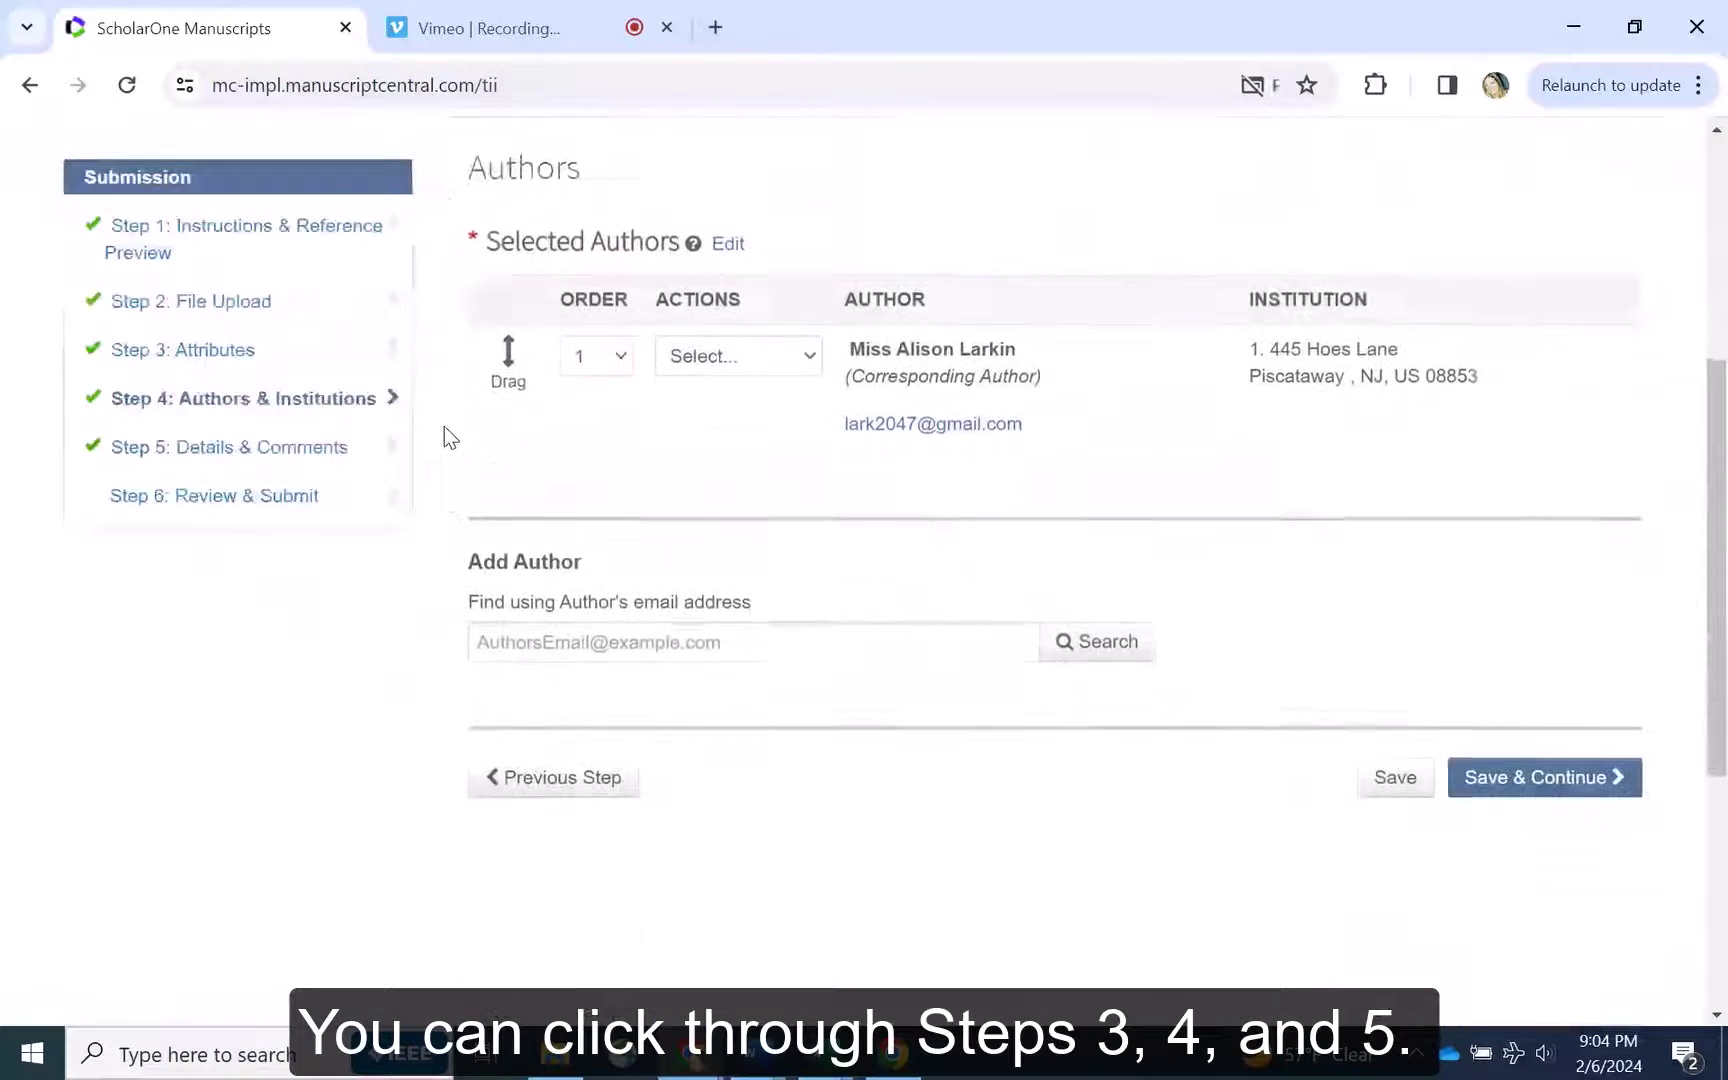
click(1492, 700)
scroll(440, 432, down, 3)
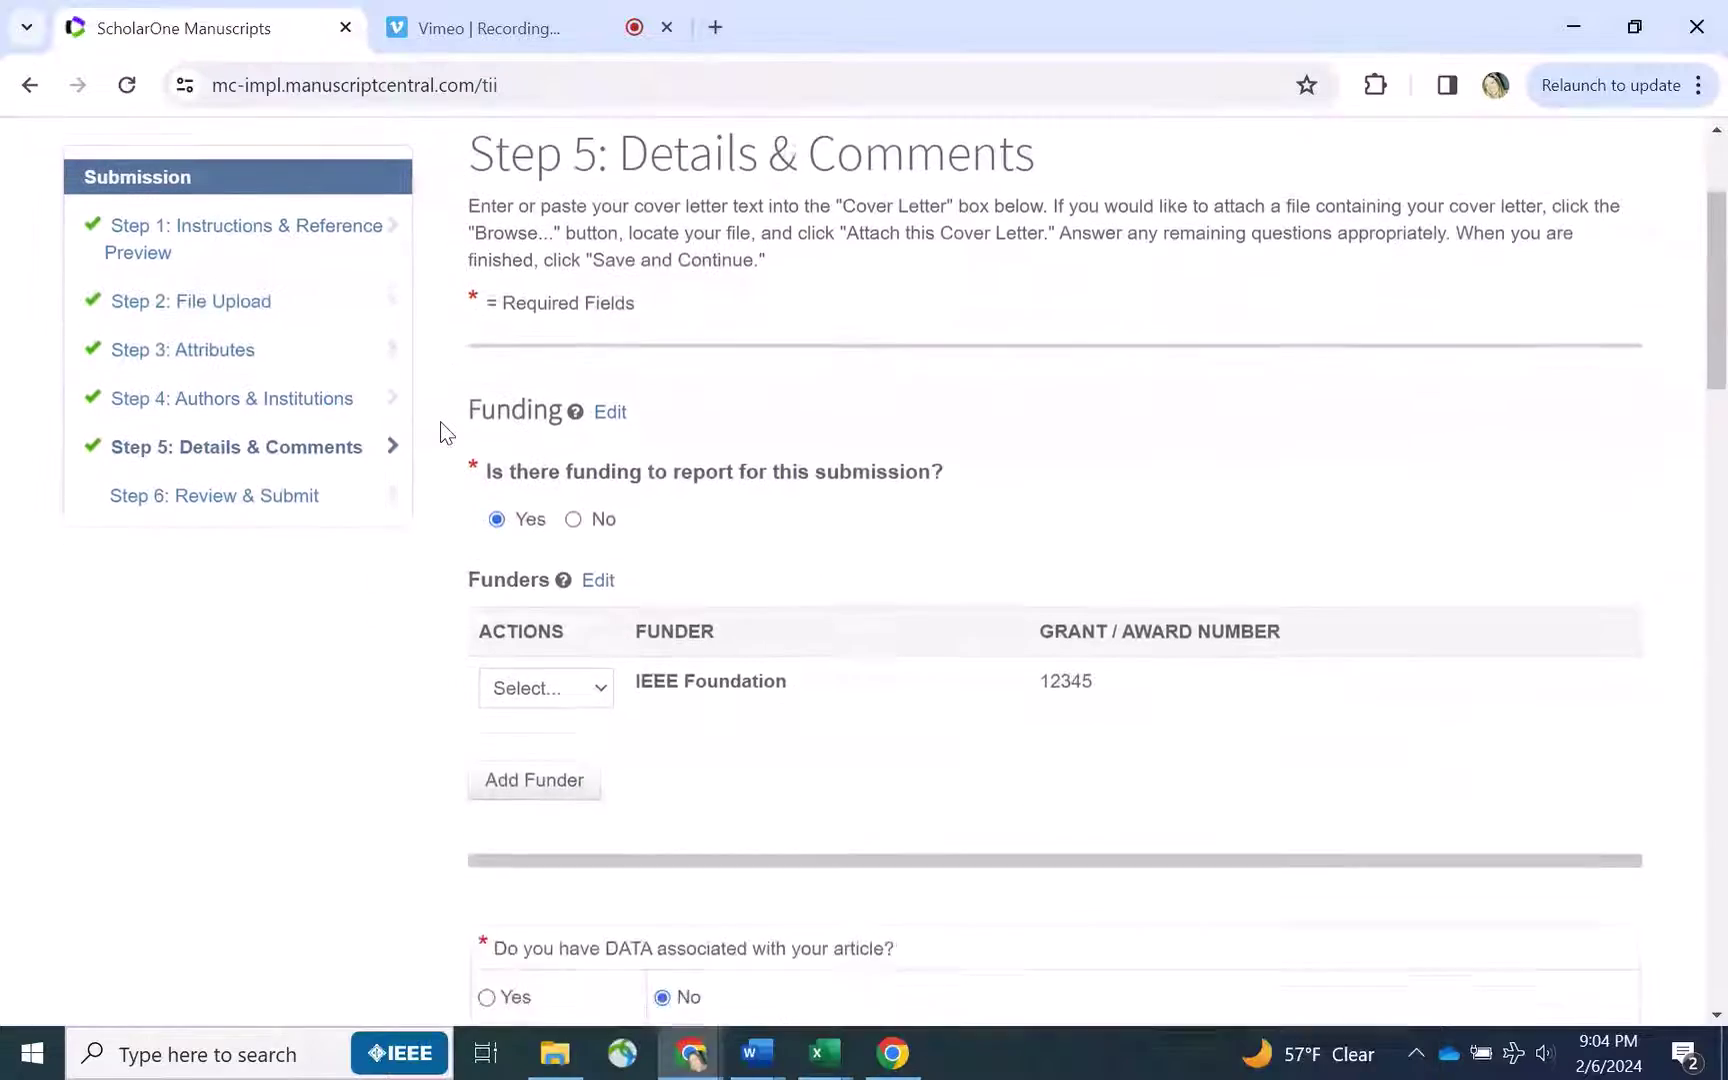
scroll(445, 432, down, 15)
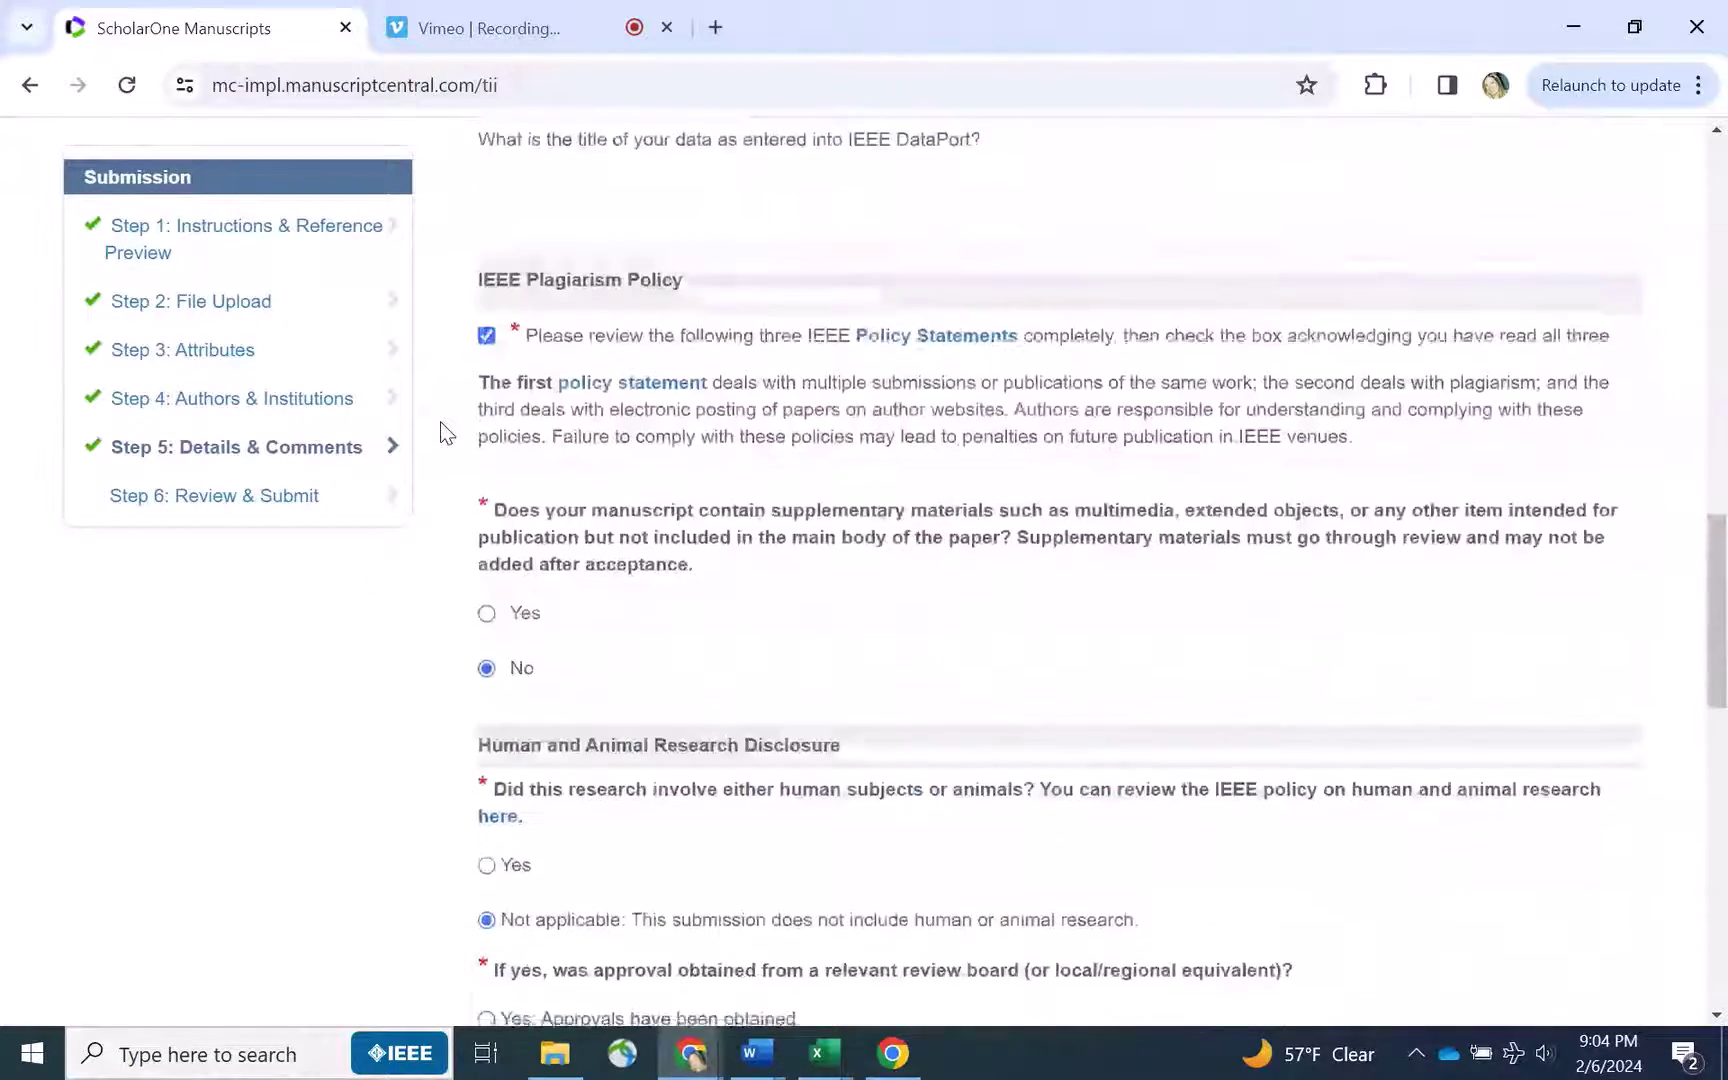
scroll(440, 421, down, 3)
click(1535, 798)
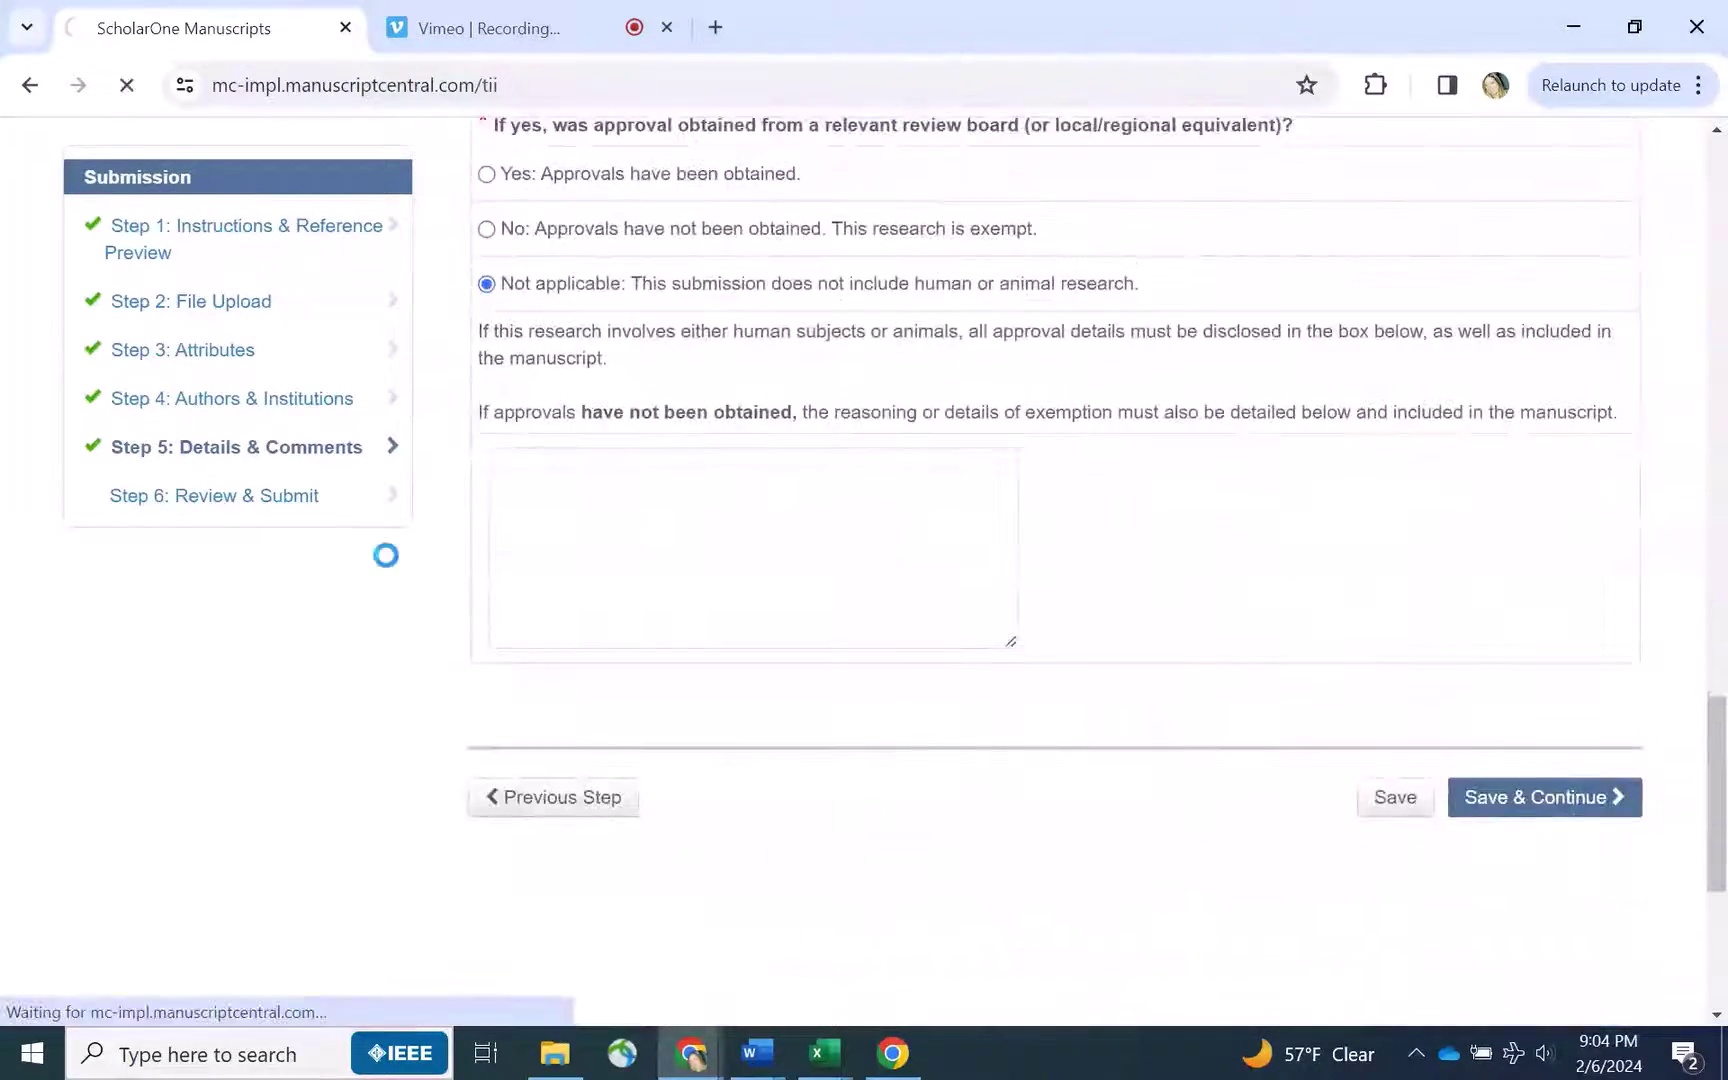
Review the Step 6 summary showing Open Access Yes and submit the manuscript
scroll(435, 385, down, 2)
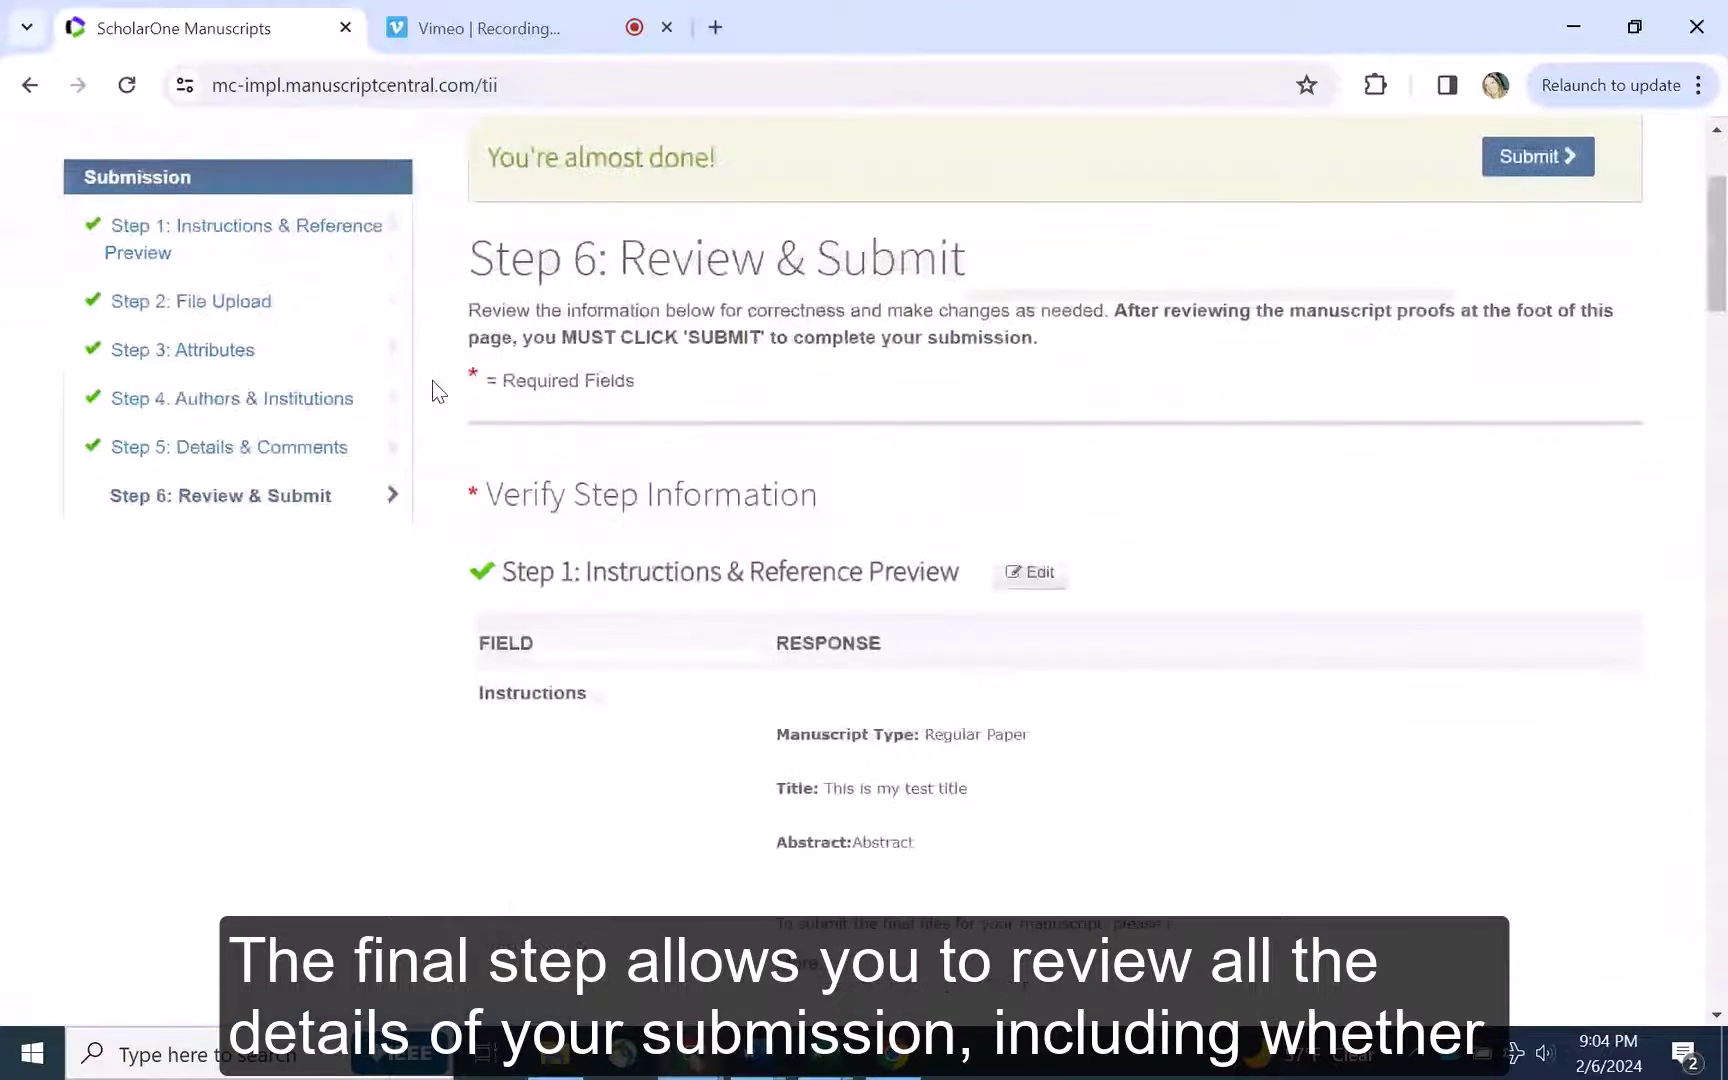
scroll(433, 388, down, 2)
scroll(433, 388, down, 4)
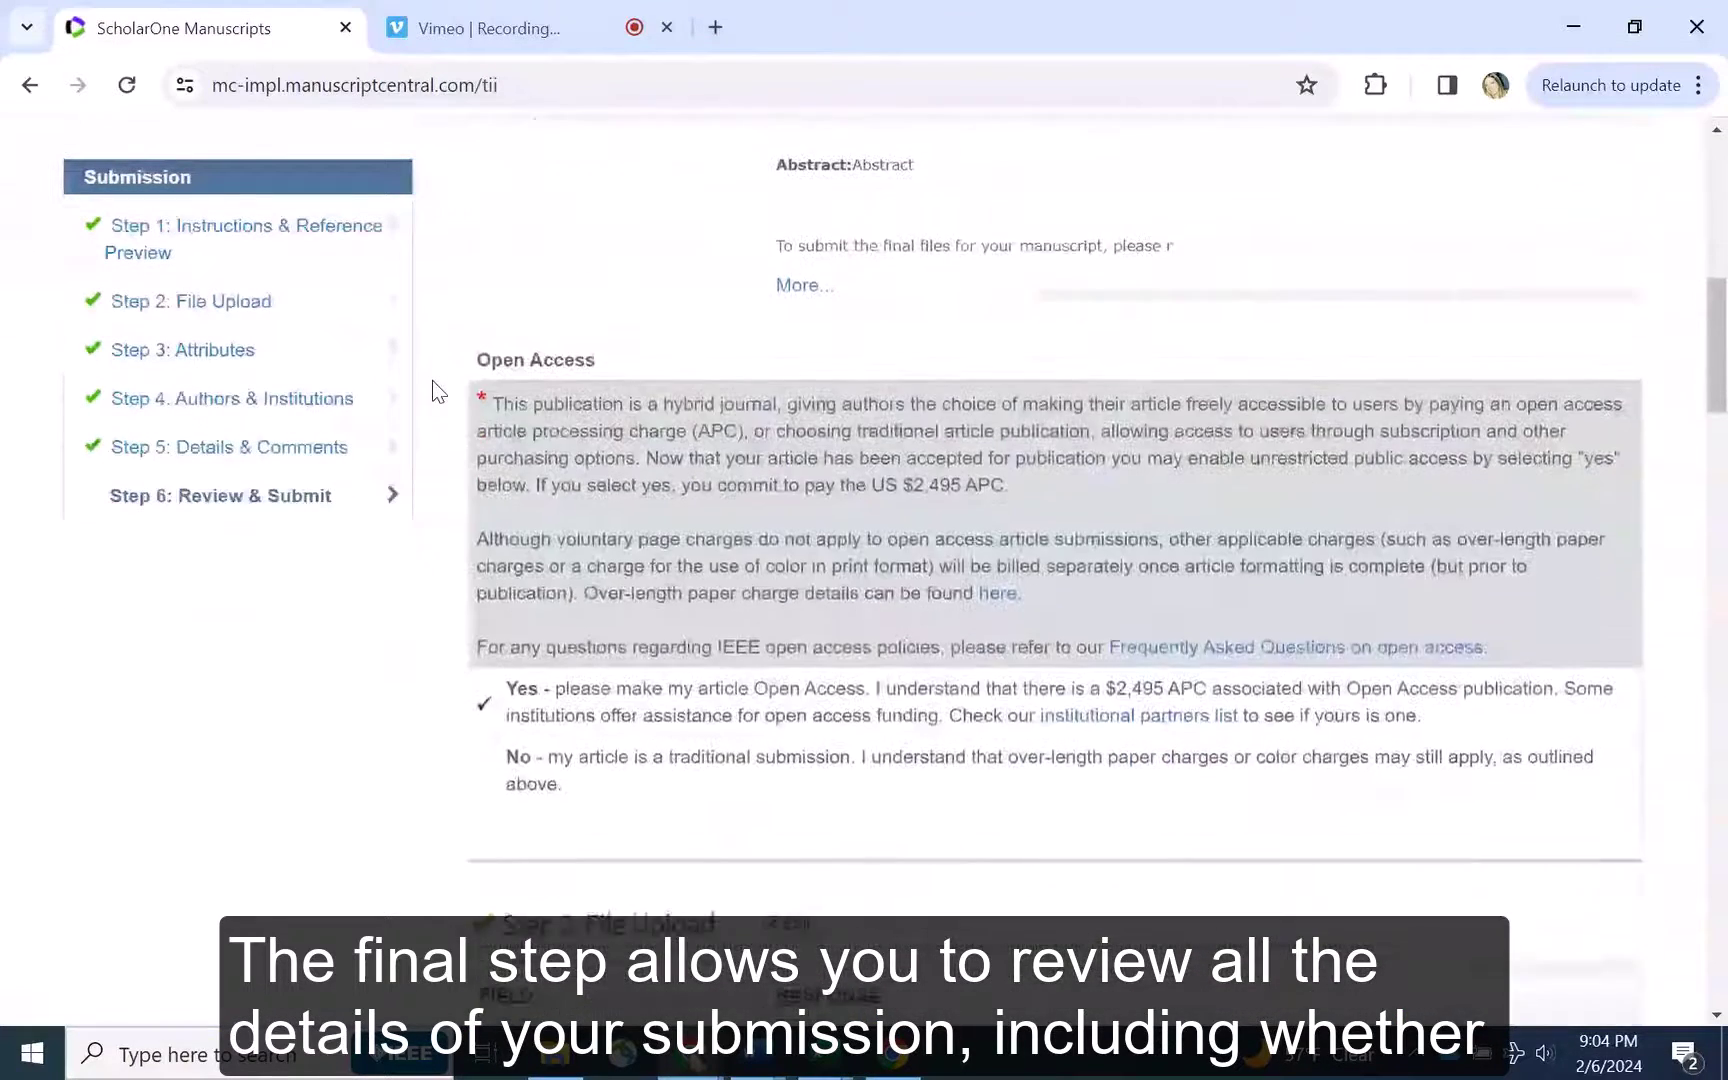
scroll(432, 382, down, 1)
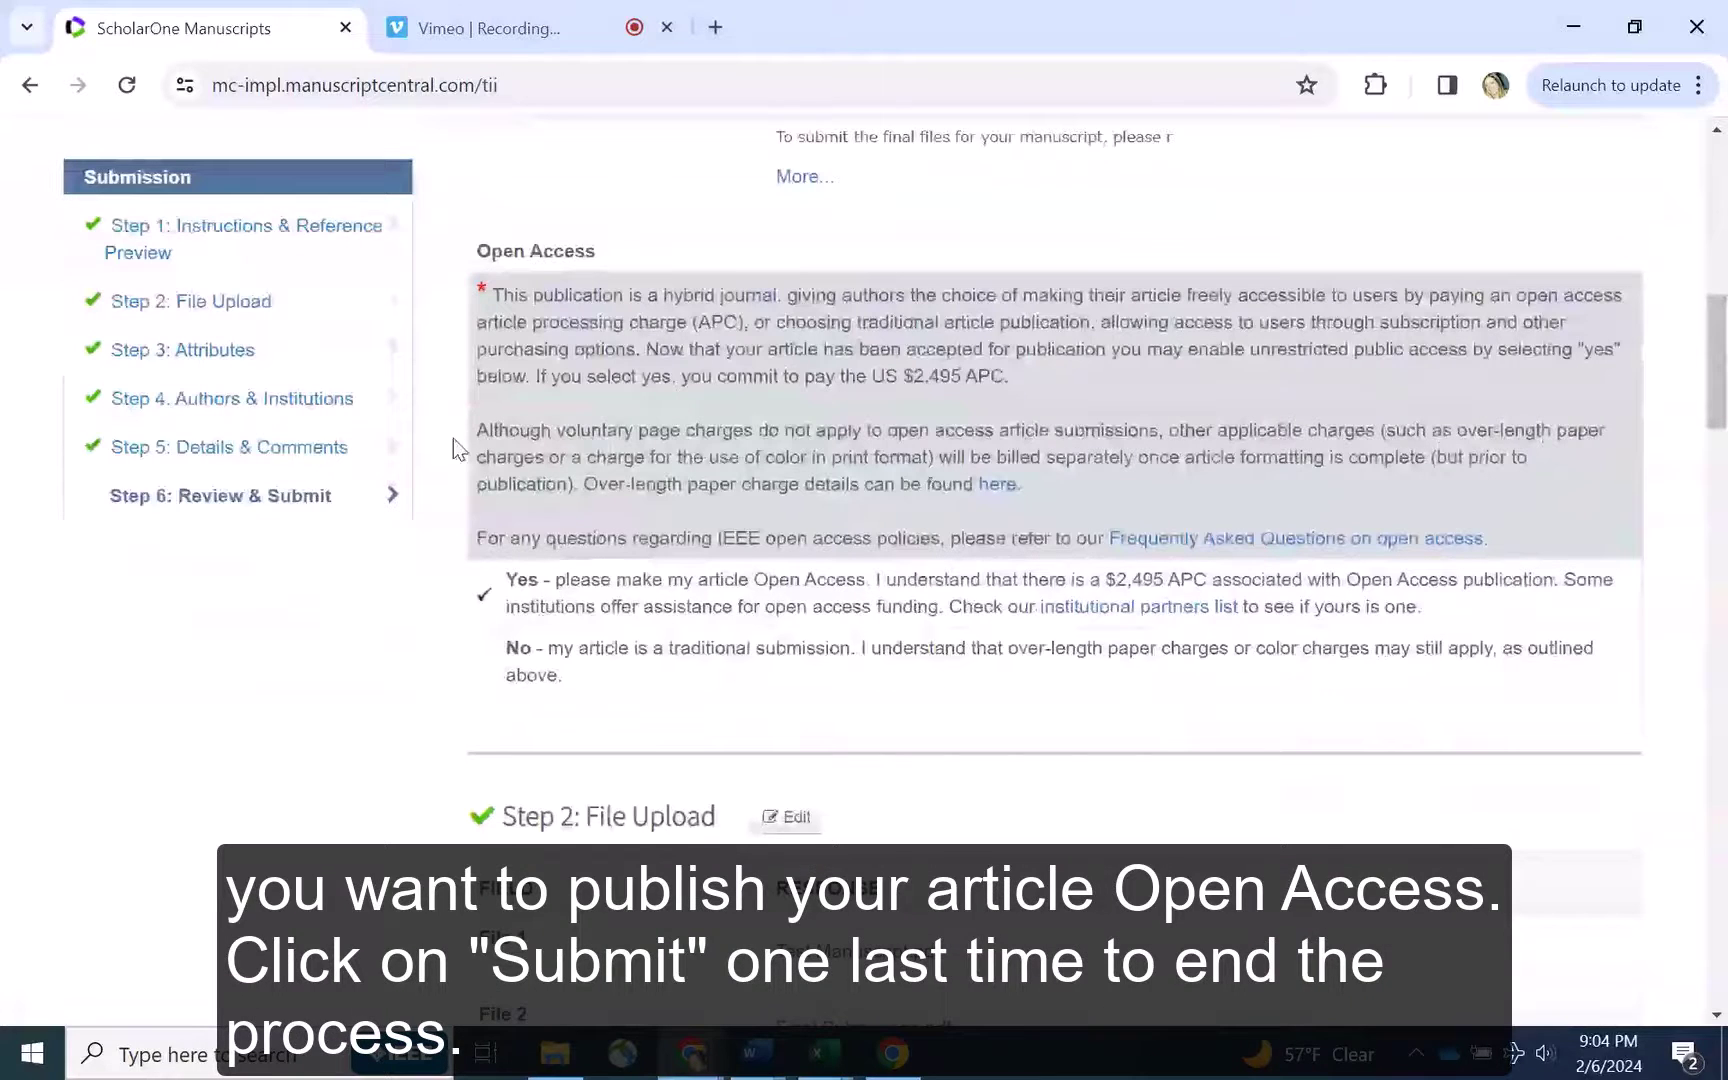
scroll(434, 578, down, 15)
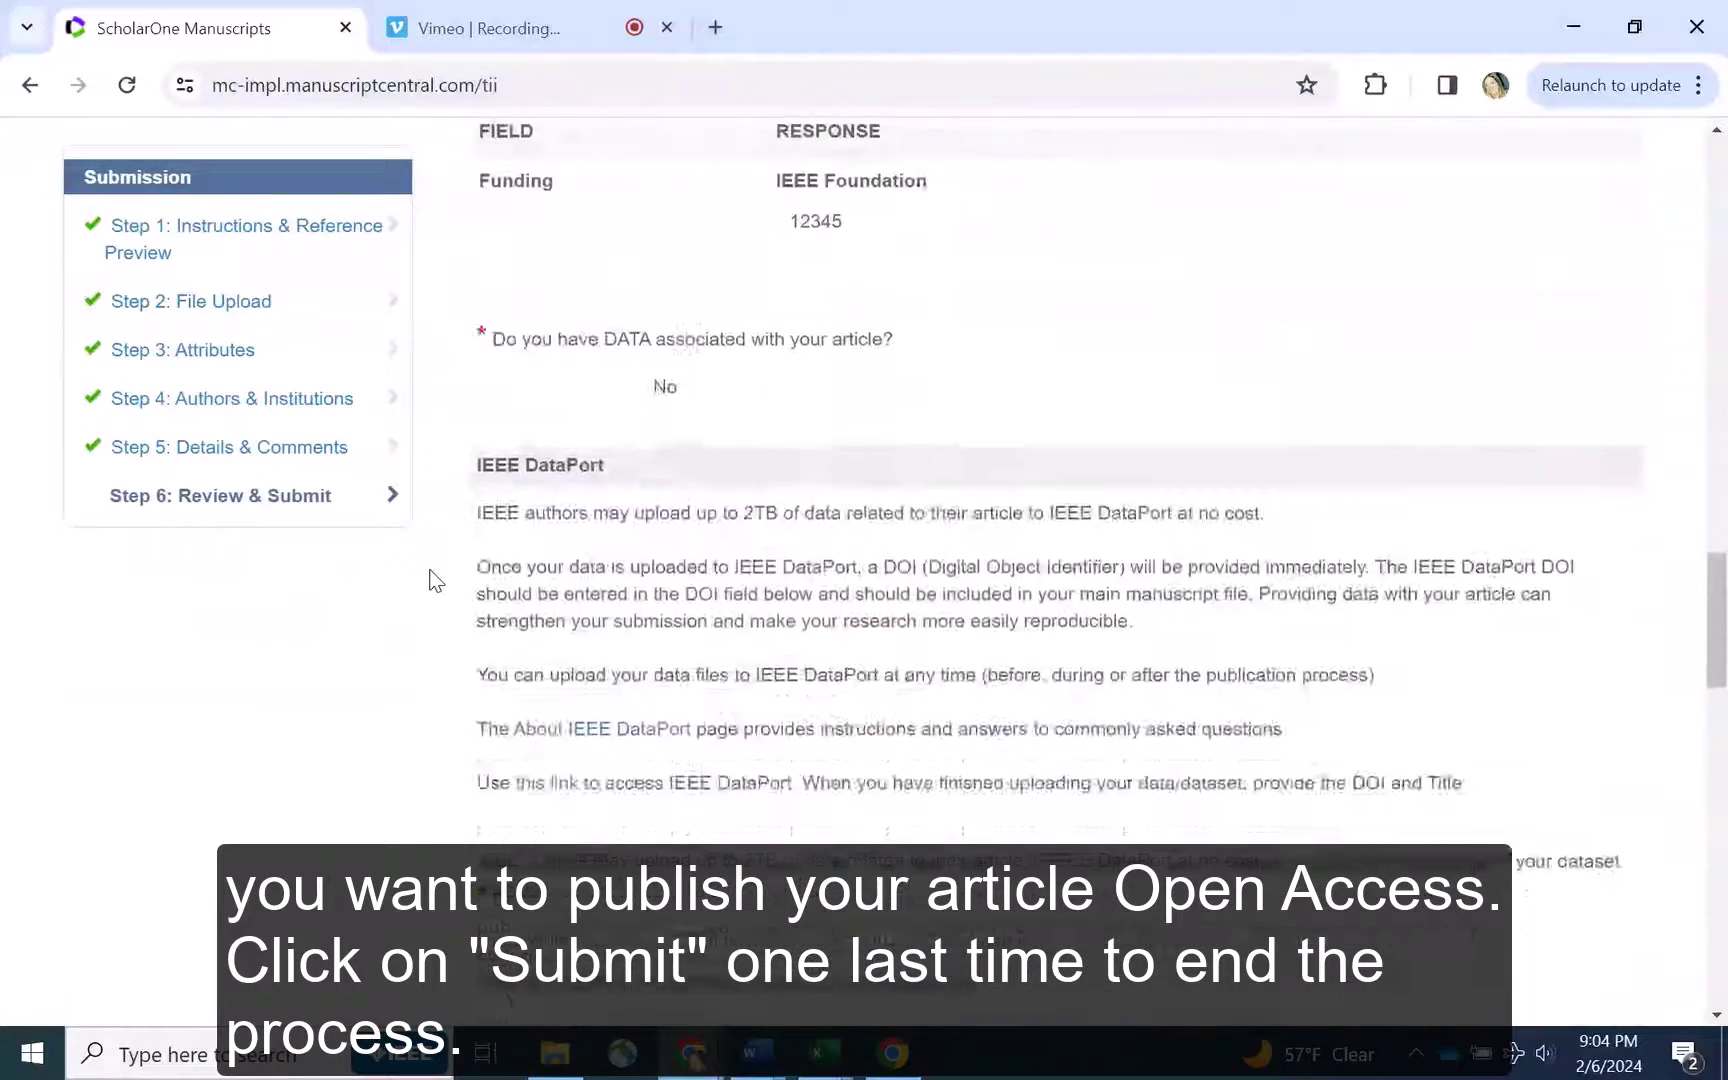
scroll(434, 578, down, 10)
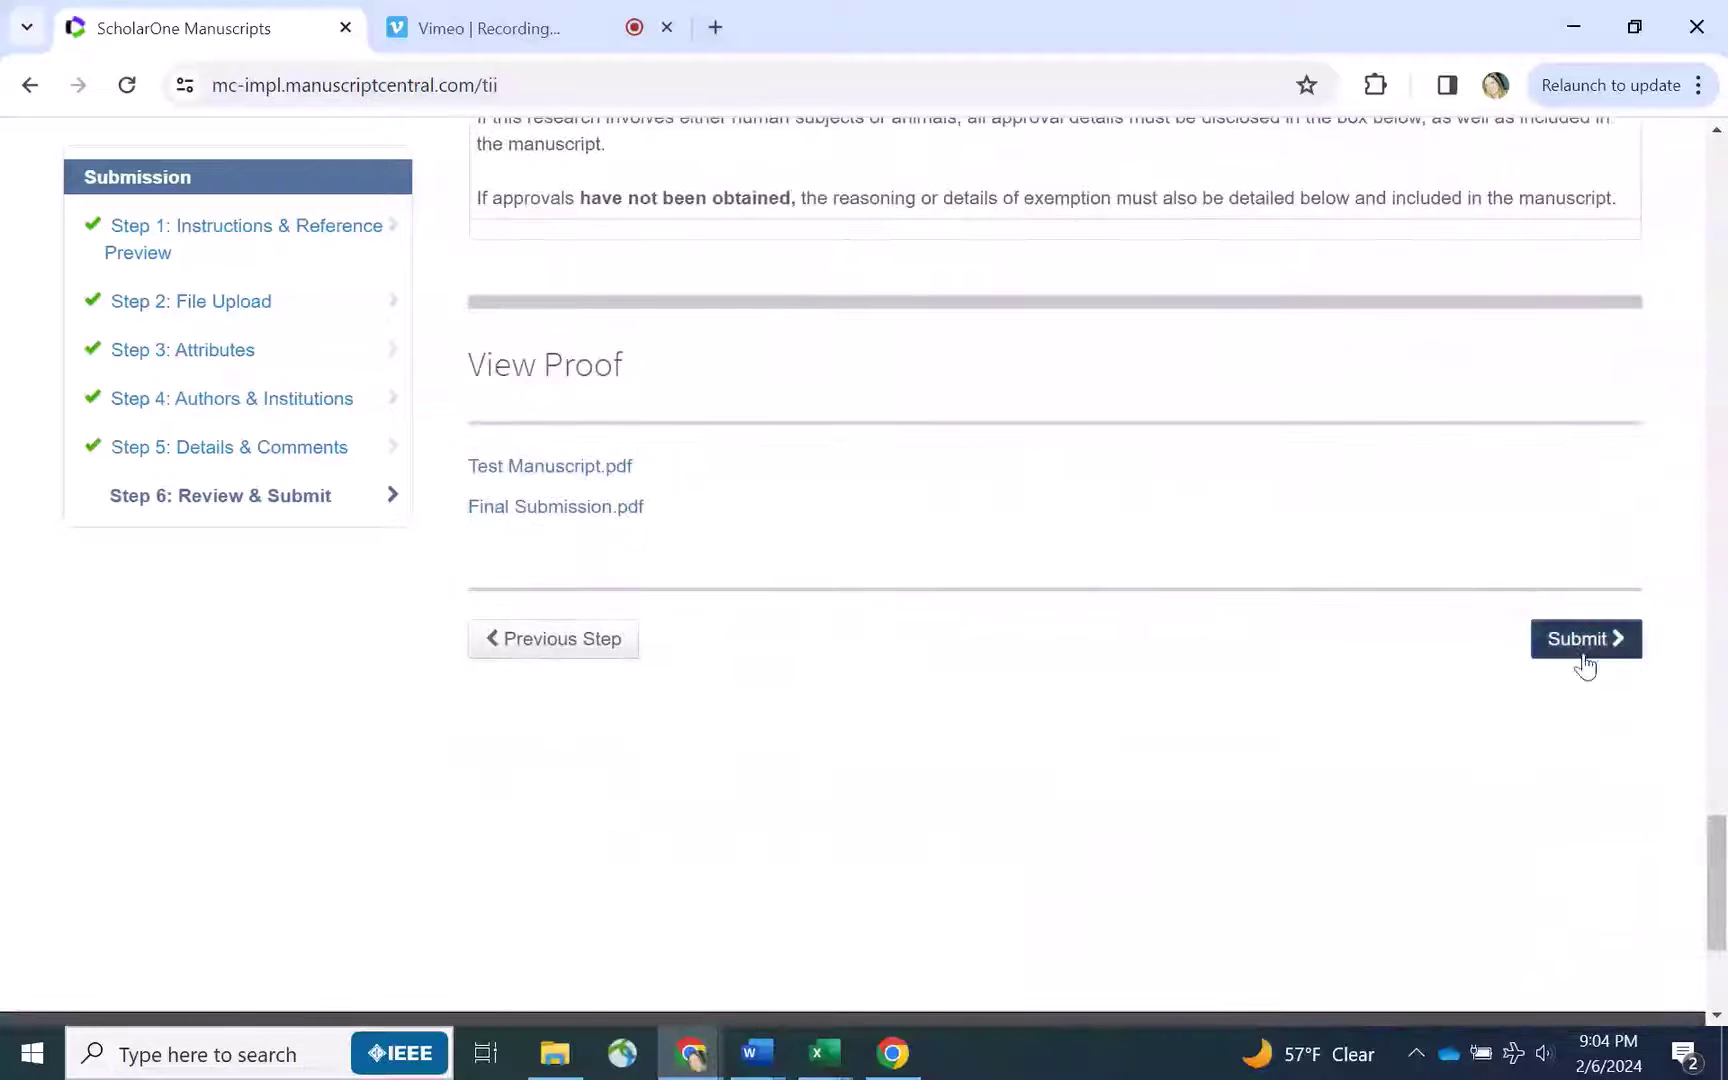
click(1585, 640)
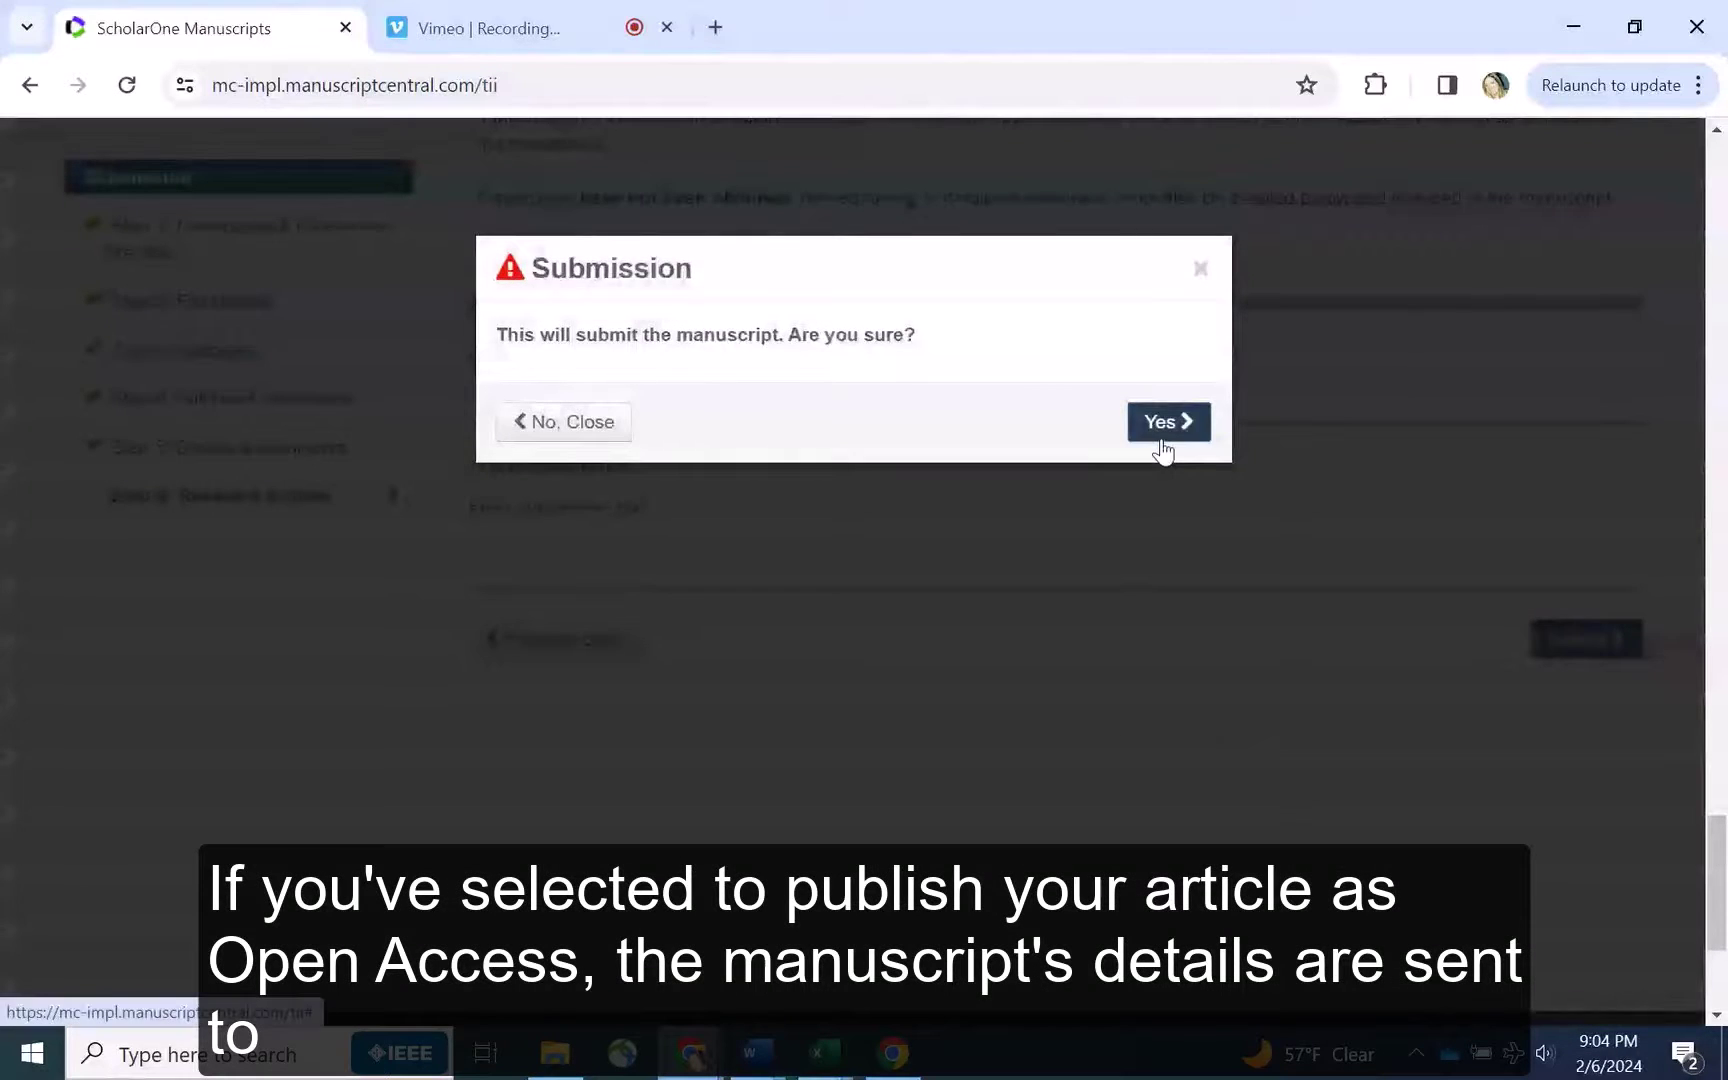
click(1162, 444)
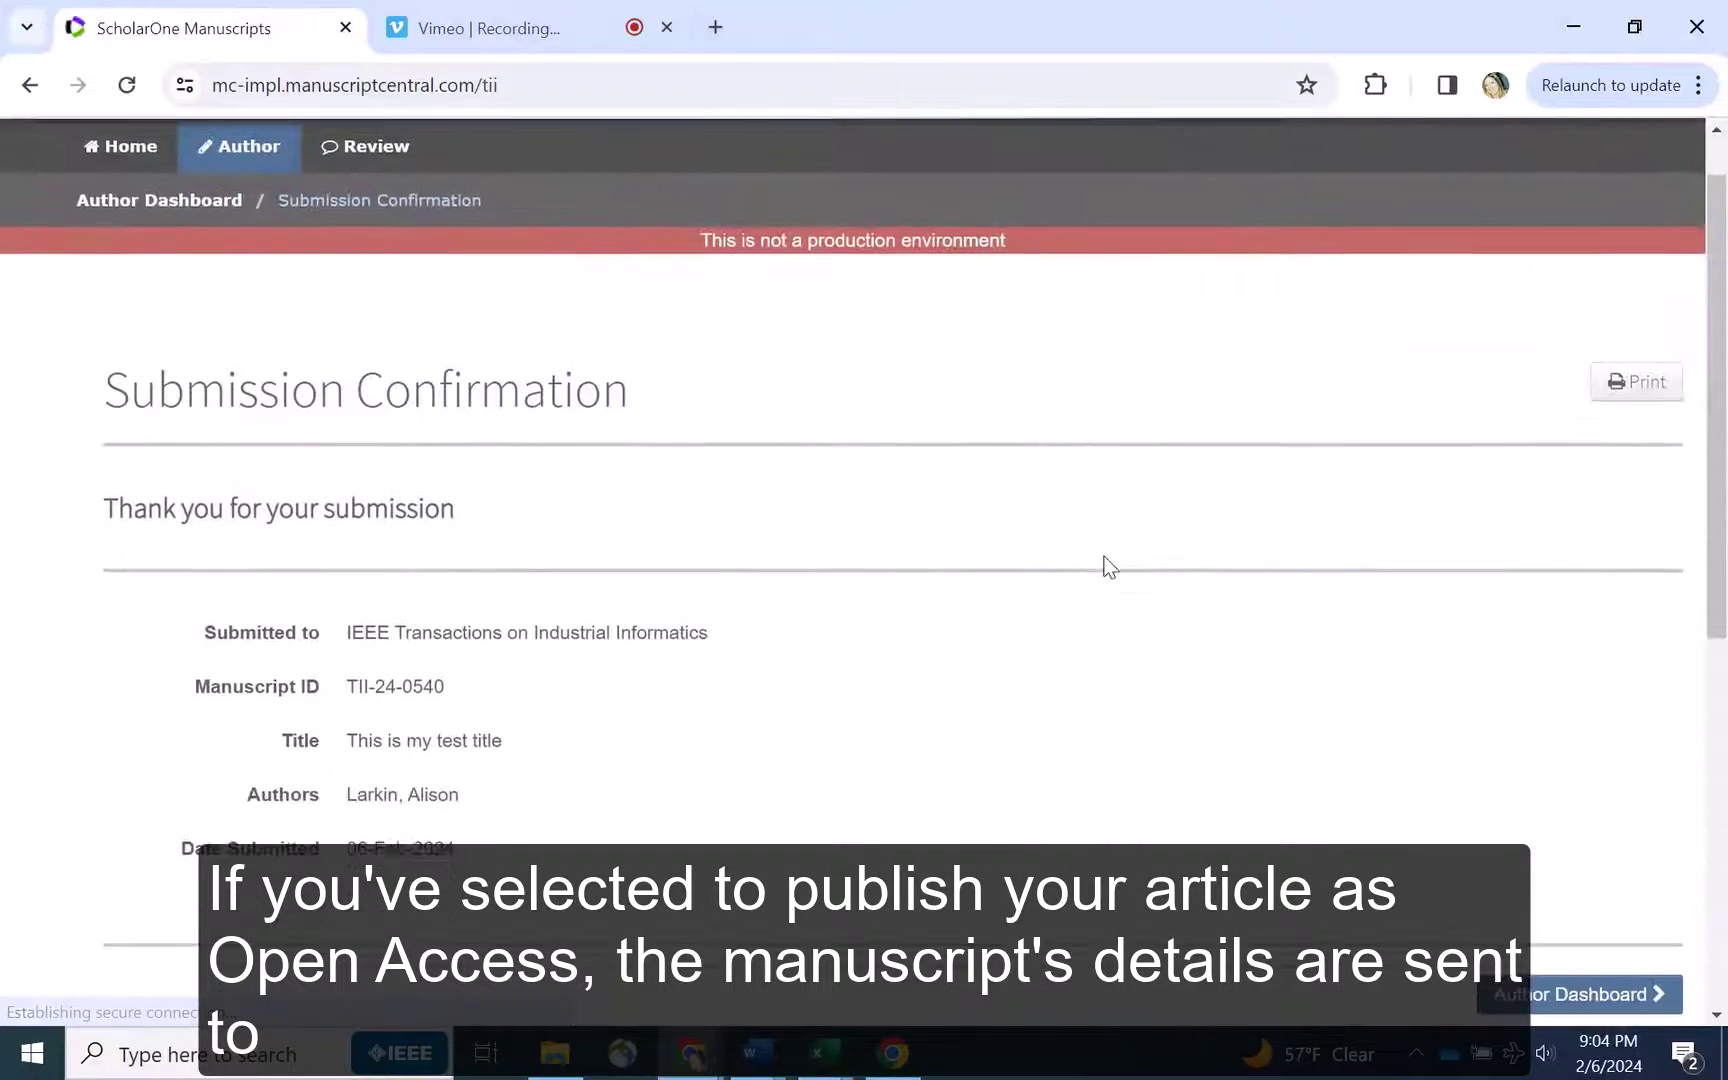
scroll(1108, 566, down, 1)
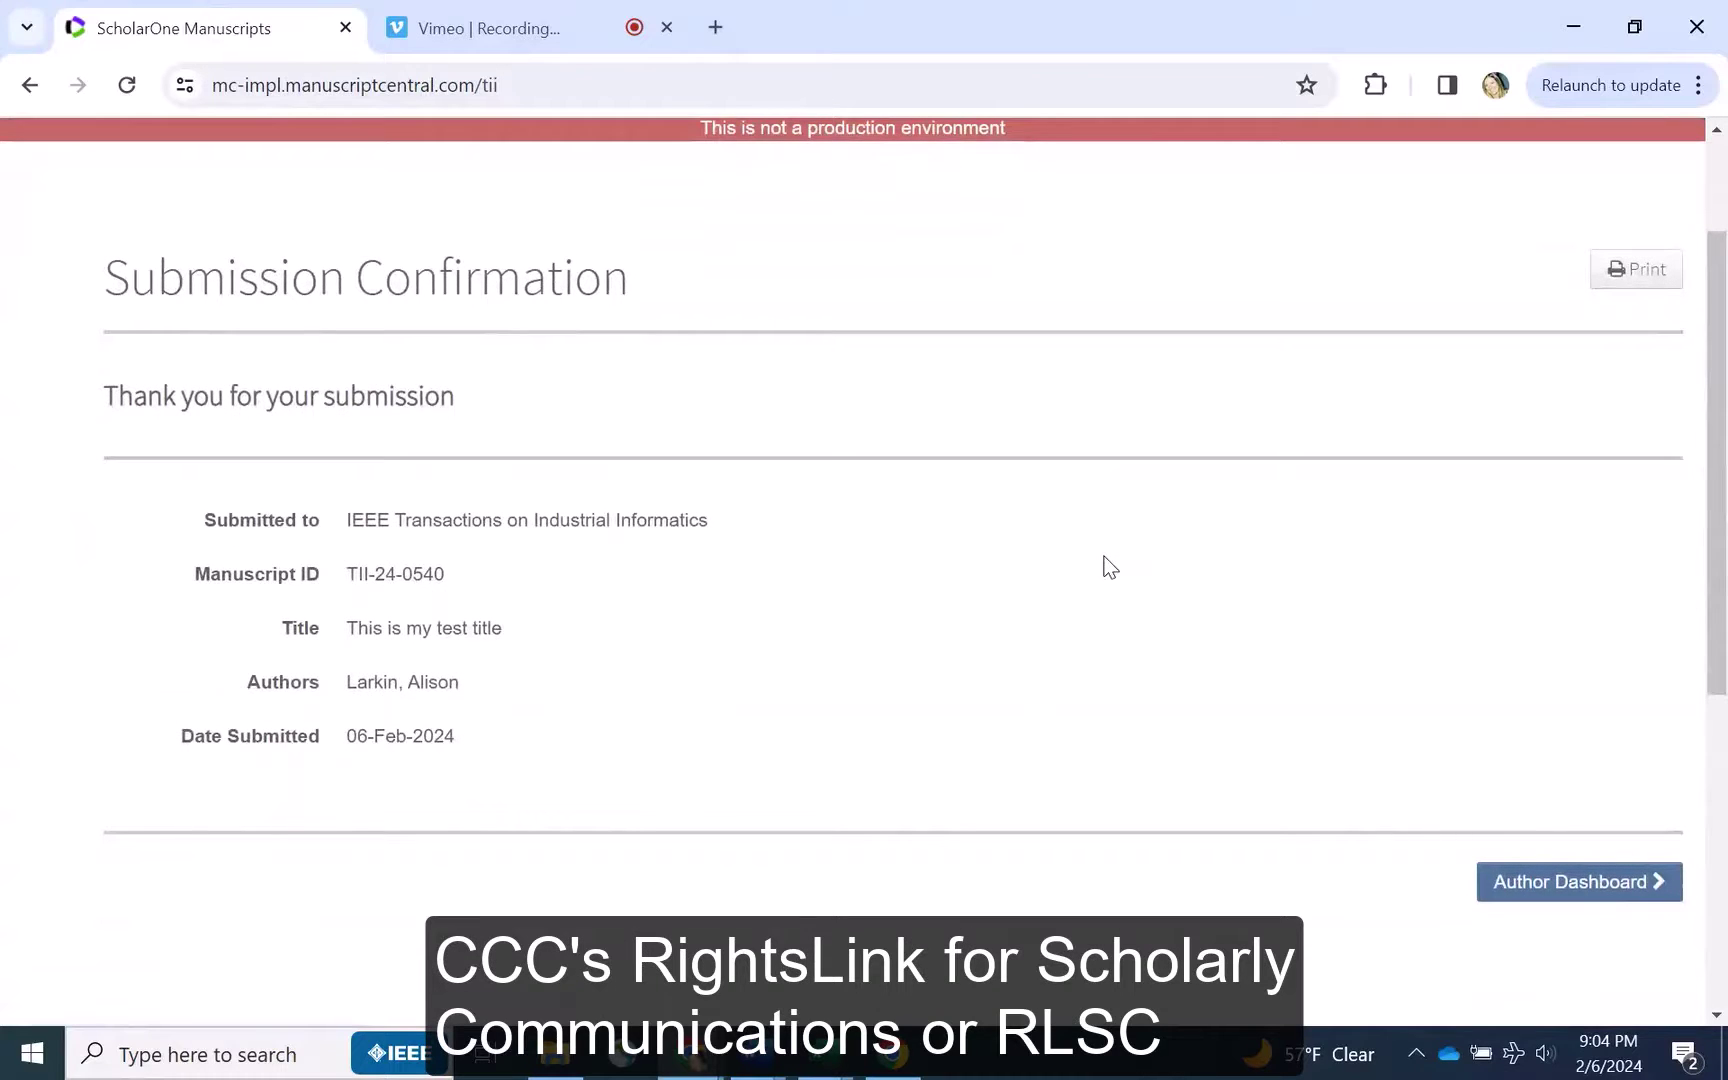